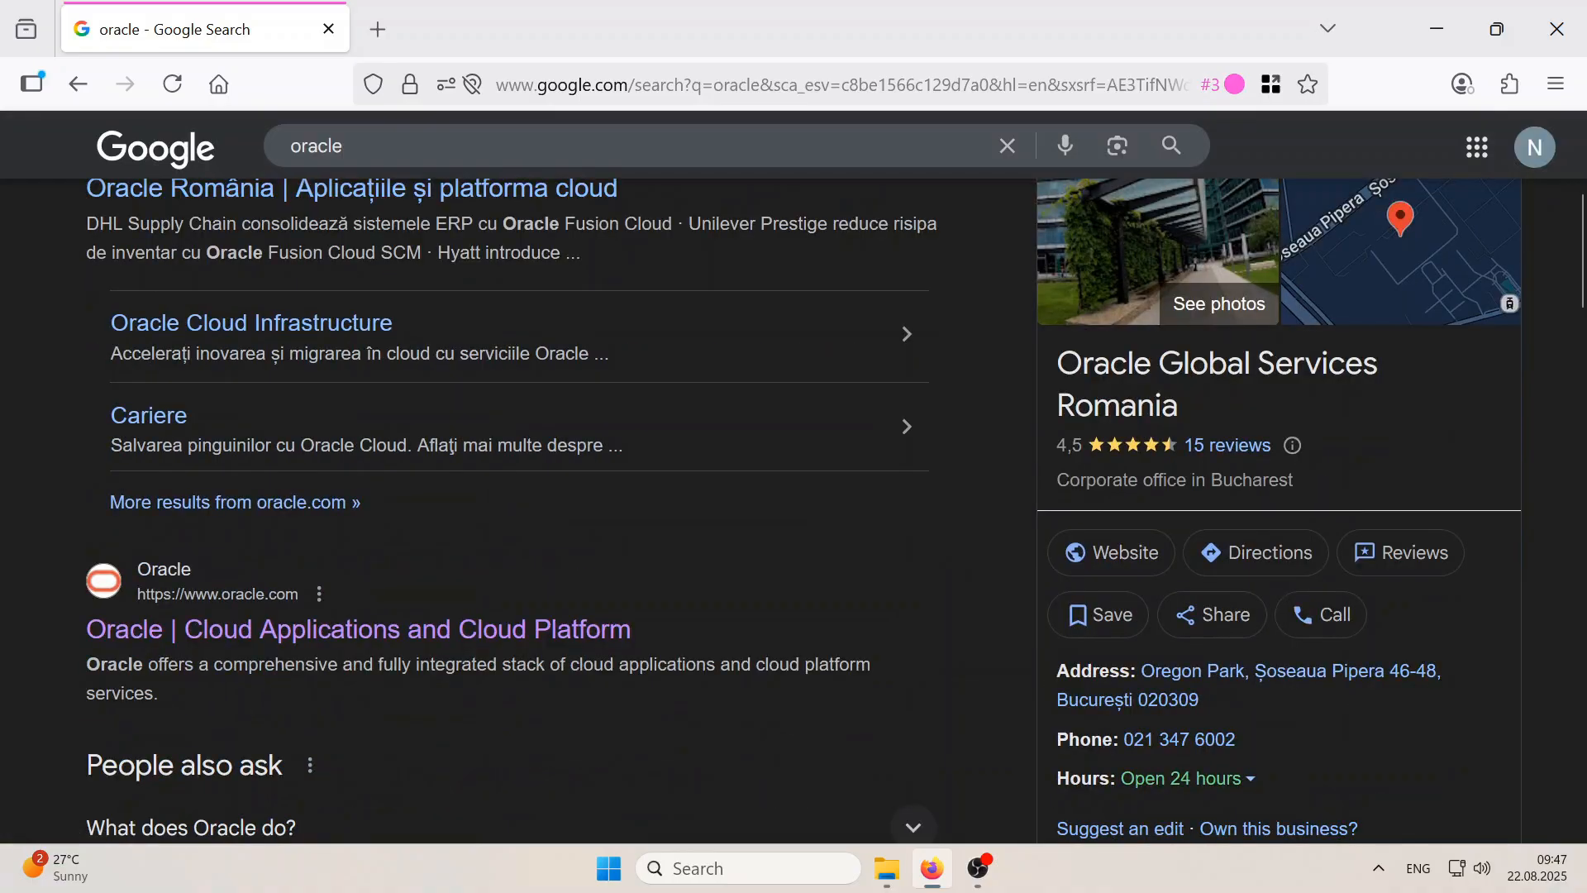
Step: Open the 'Oracle | Cloud Applications and Cloud Platform' search result
click(420, 621)
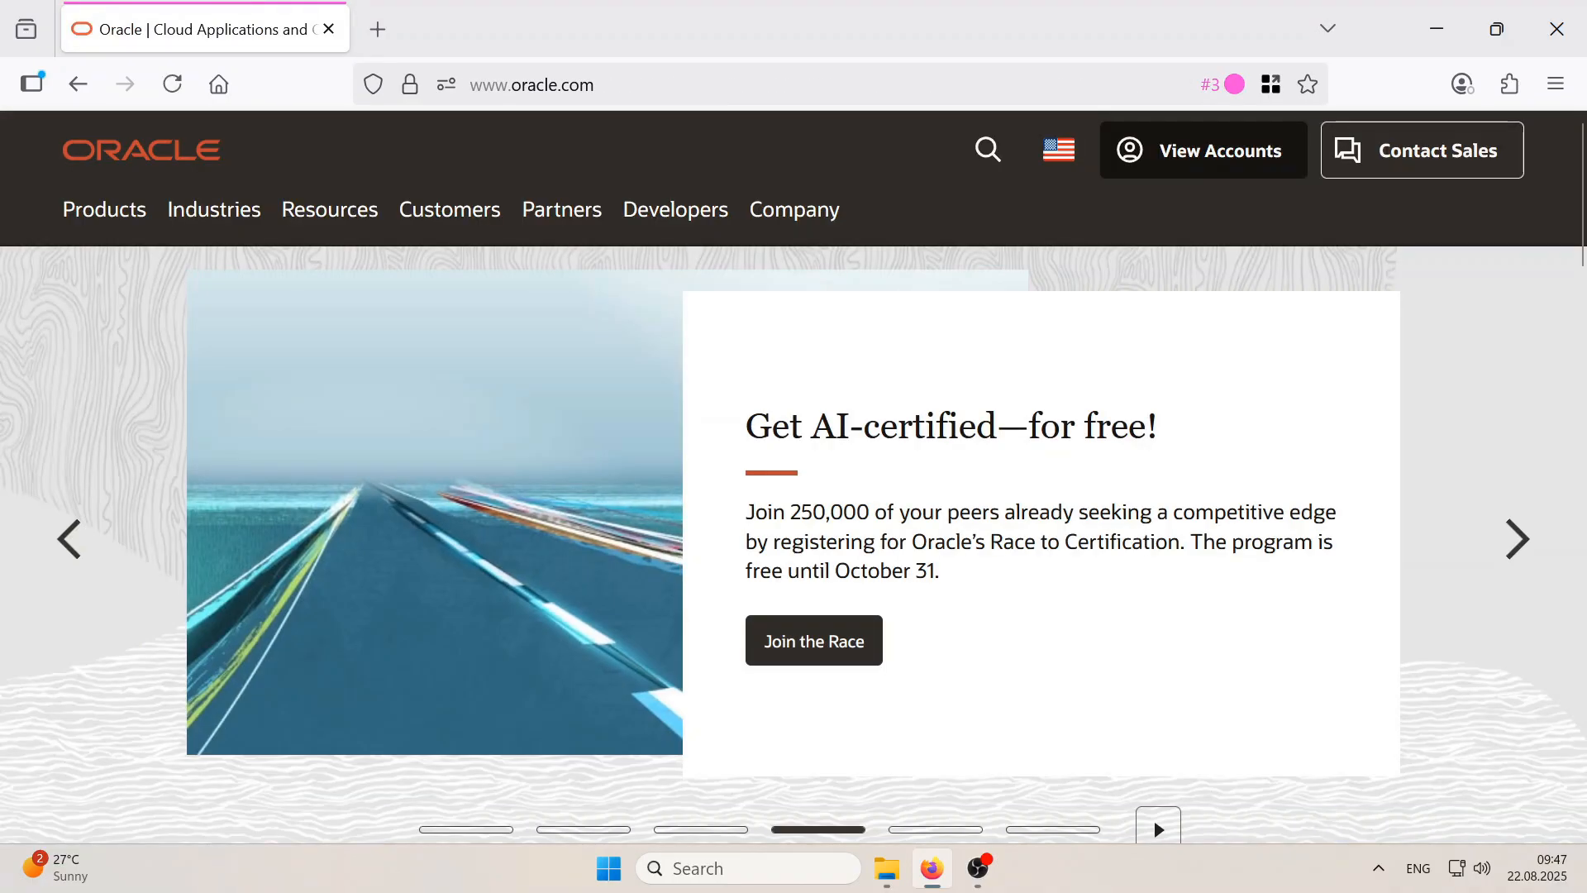
Step: Go to the Oracle Cloud Free Tier page from the View Accounts menu
click(1203, 150)
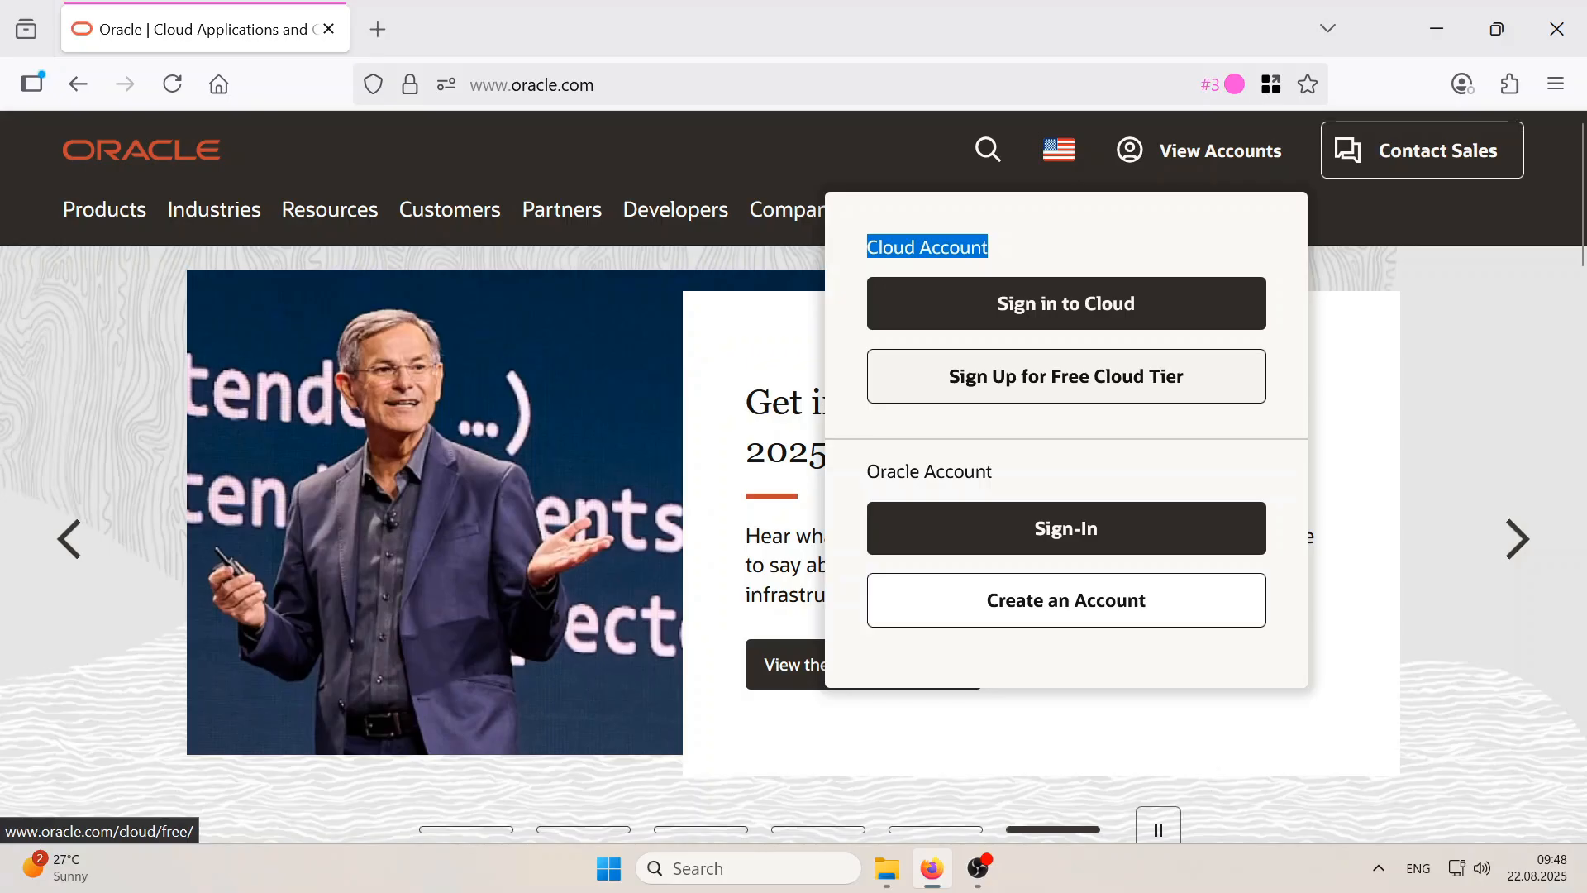
click(1115, 376)
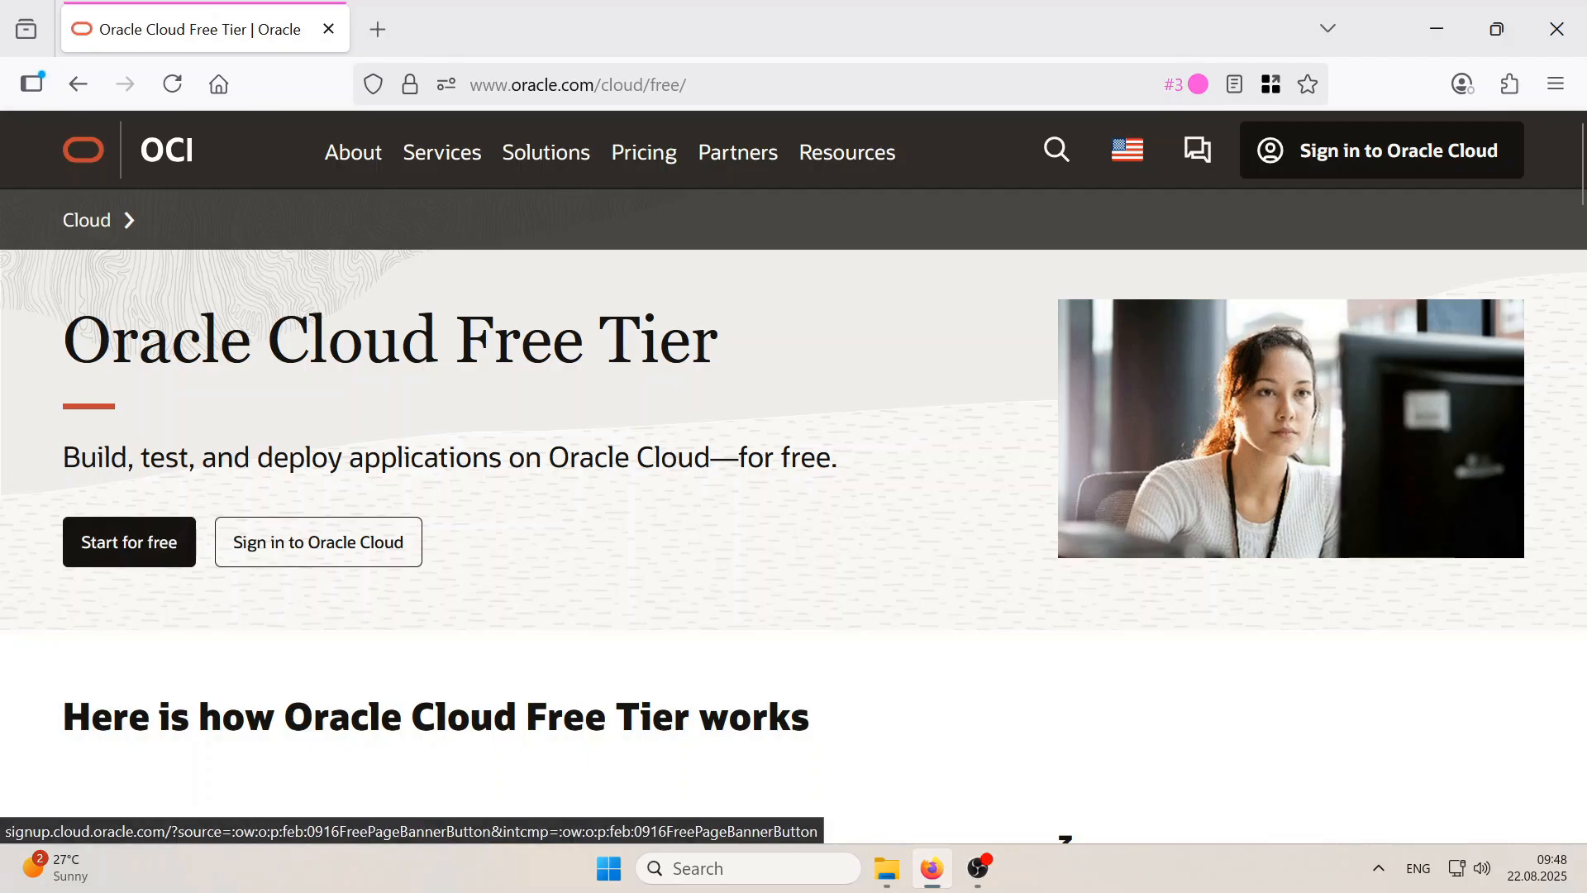
click(132, 539)
Step: Review the list of free services and start the free account signup with Start for free
scroll(793, 488, down, 10)
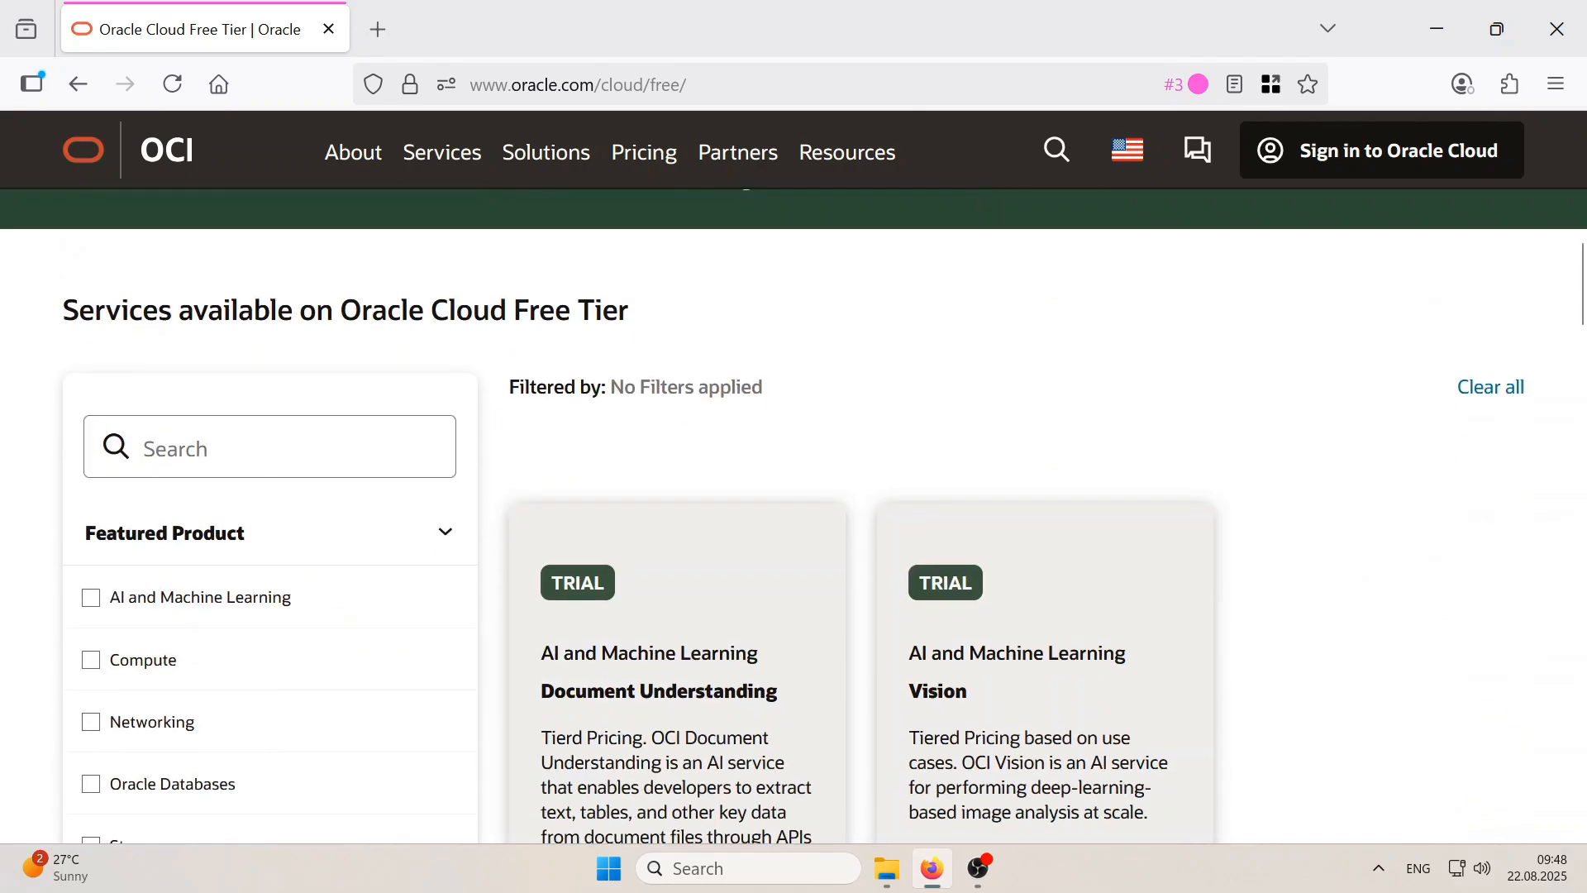
scroll(793, 521, down, 3)
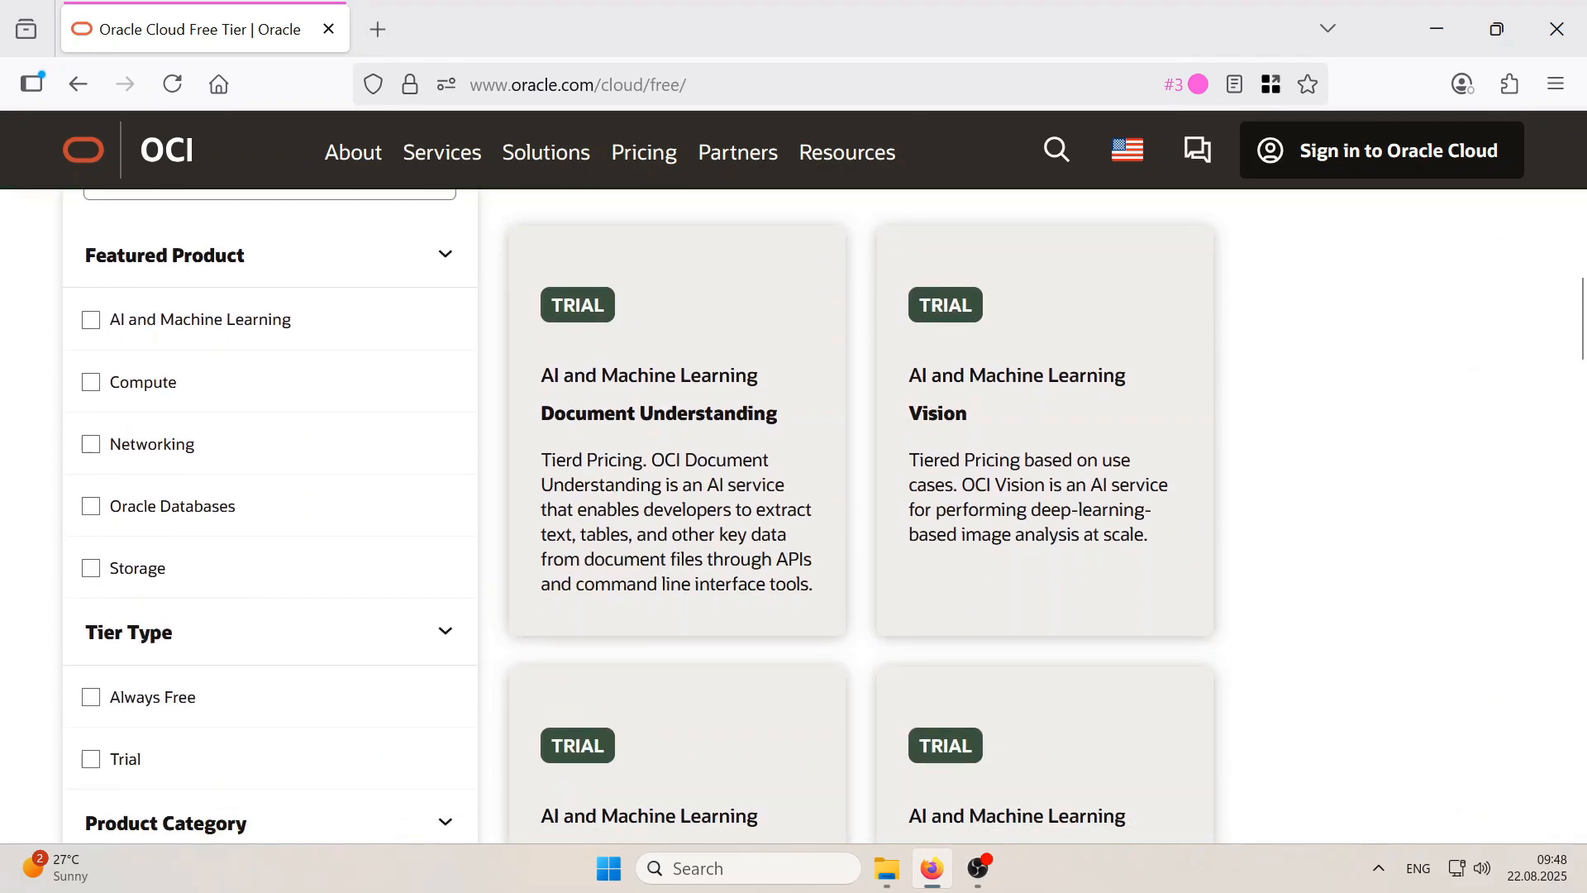
scroll(794, 520, down, 3)
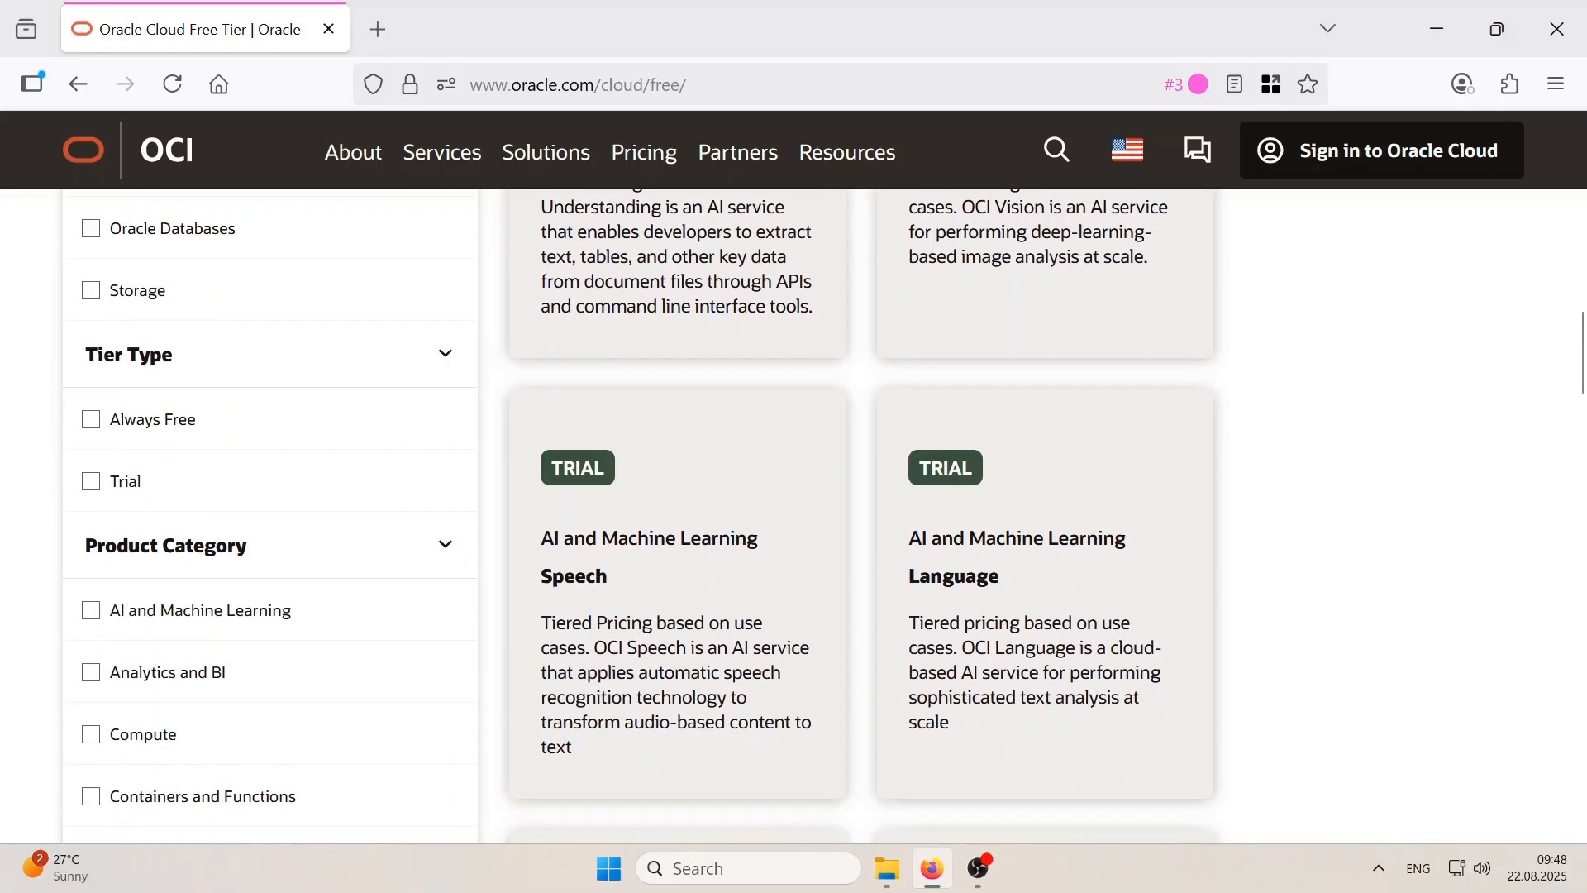
scroll(793, 521, down, 3)
scroll(793, 520, down, 3)
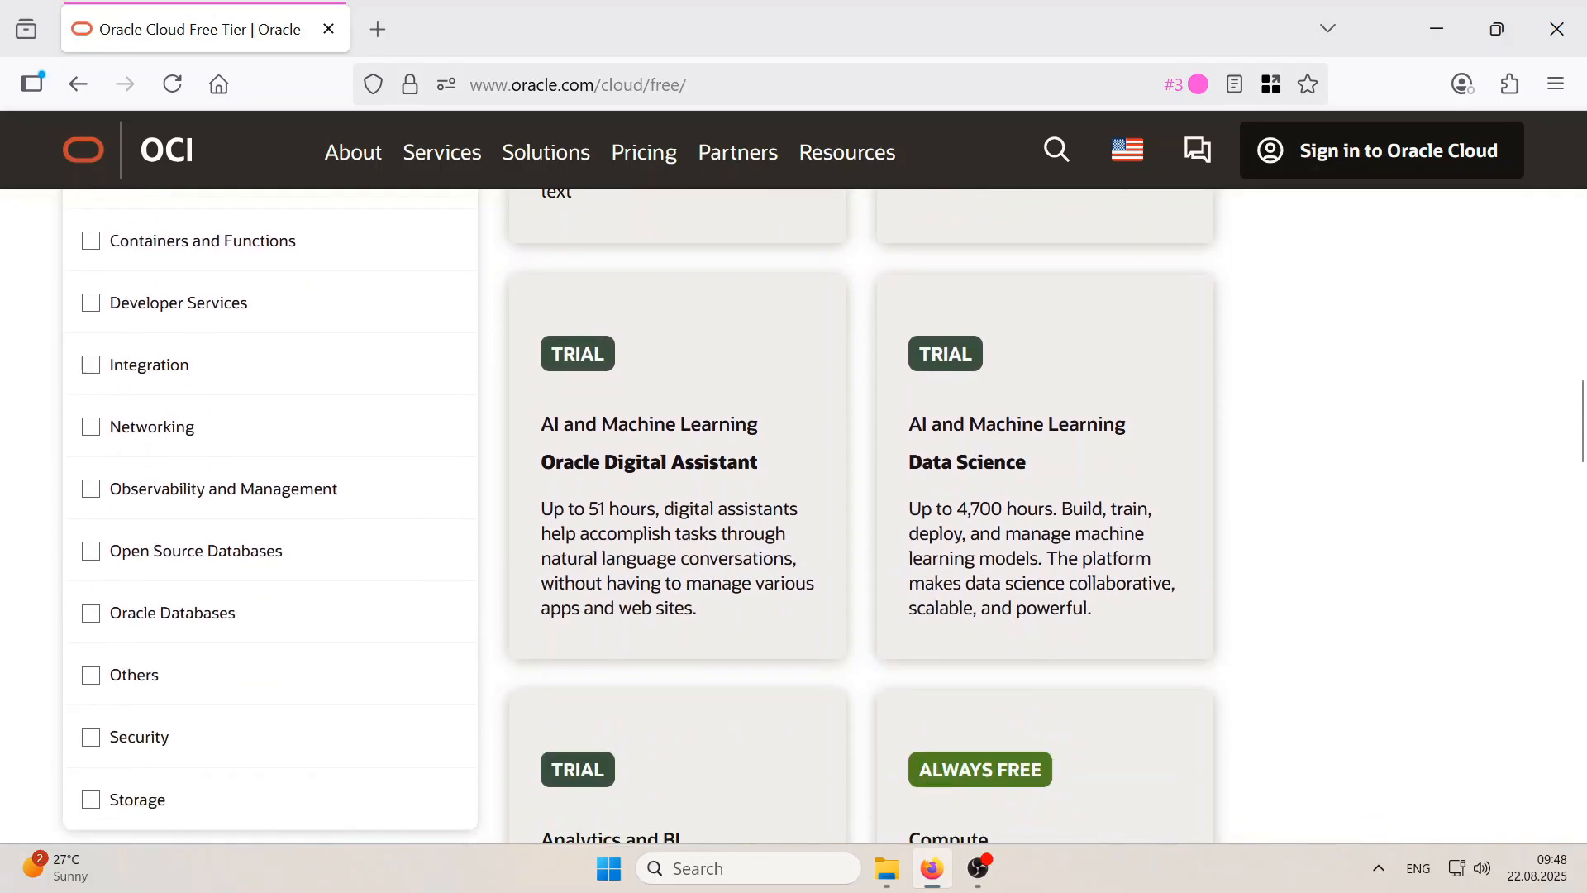
scroll(794, 521, down, 6)
scroll(793, 521, up, 2)
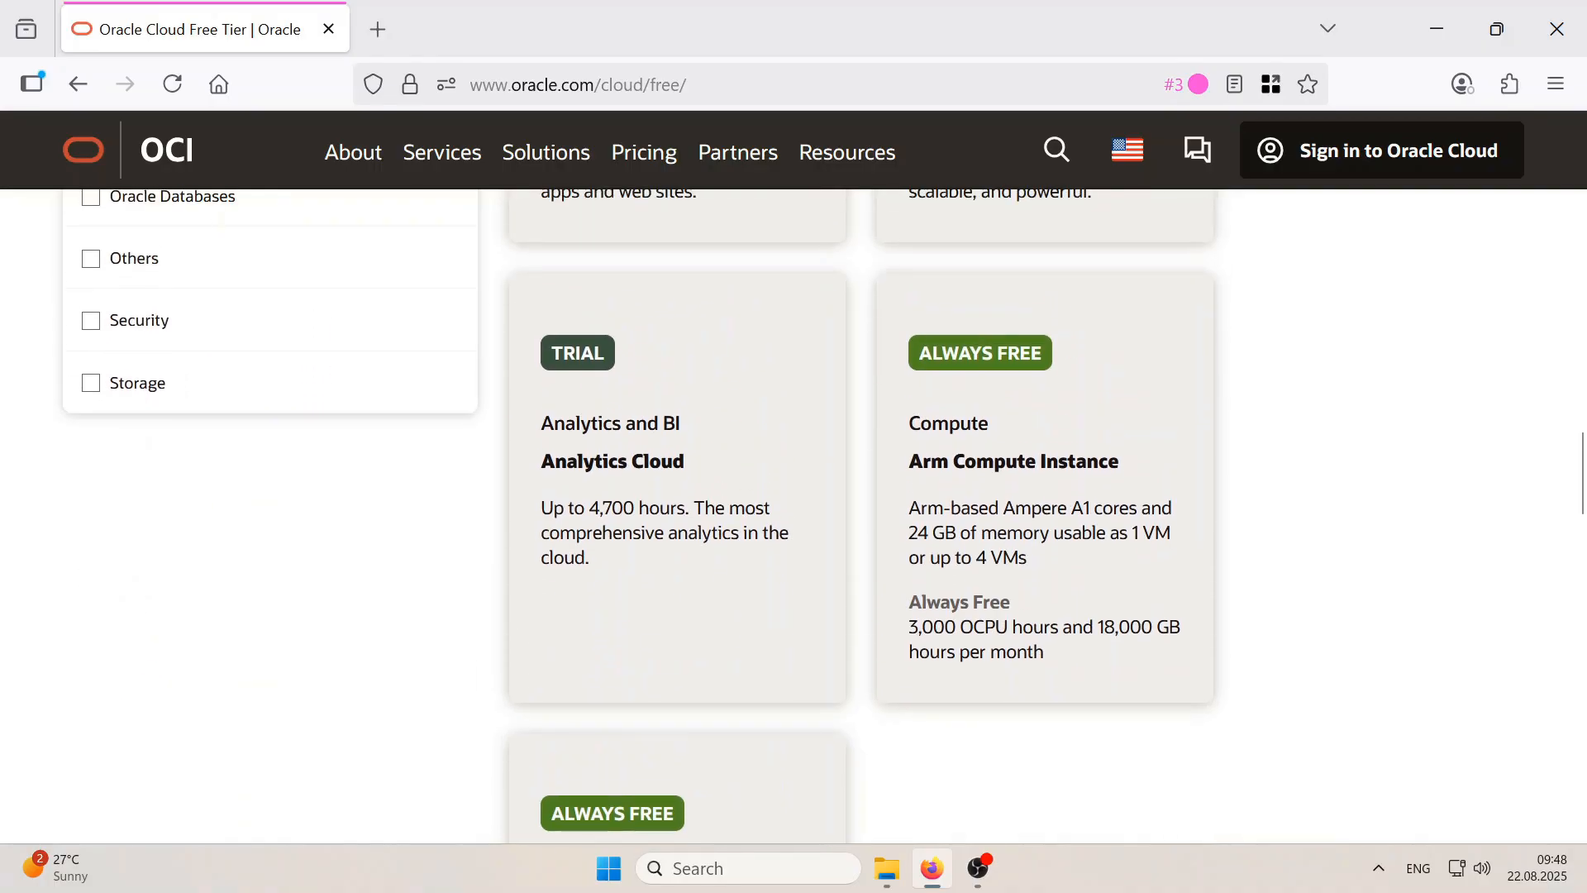
click(984, 342)
click(992, 367)
scroll(793, 512, down, 4)
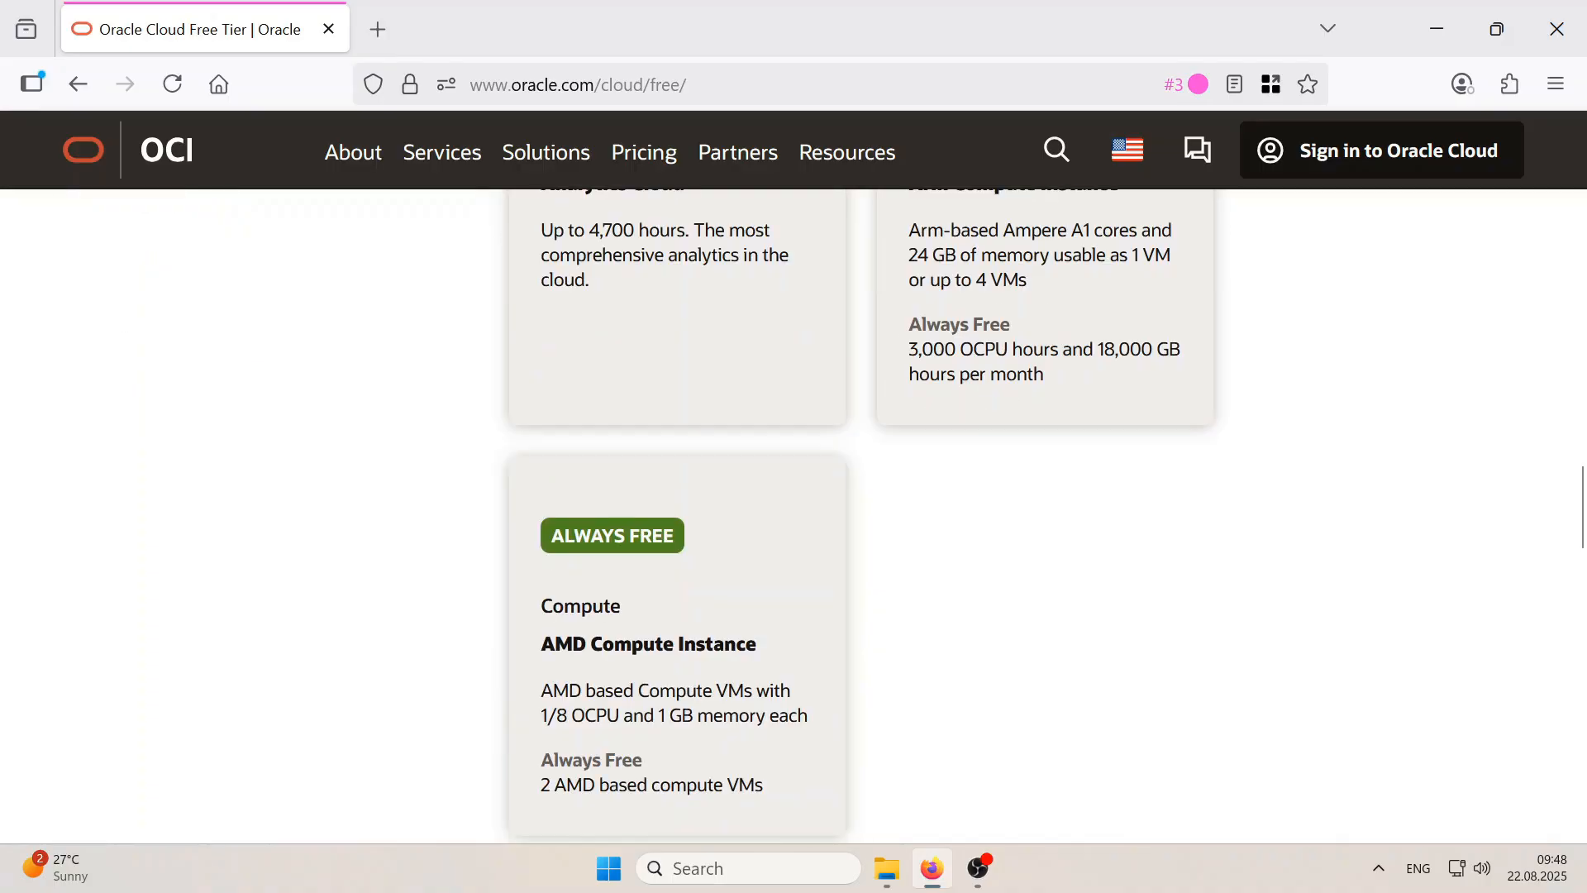
scroll(129, 404, up, 20)
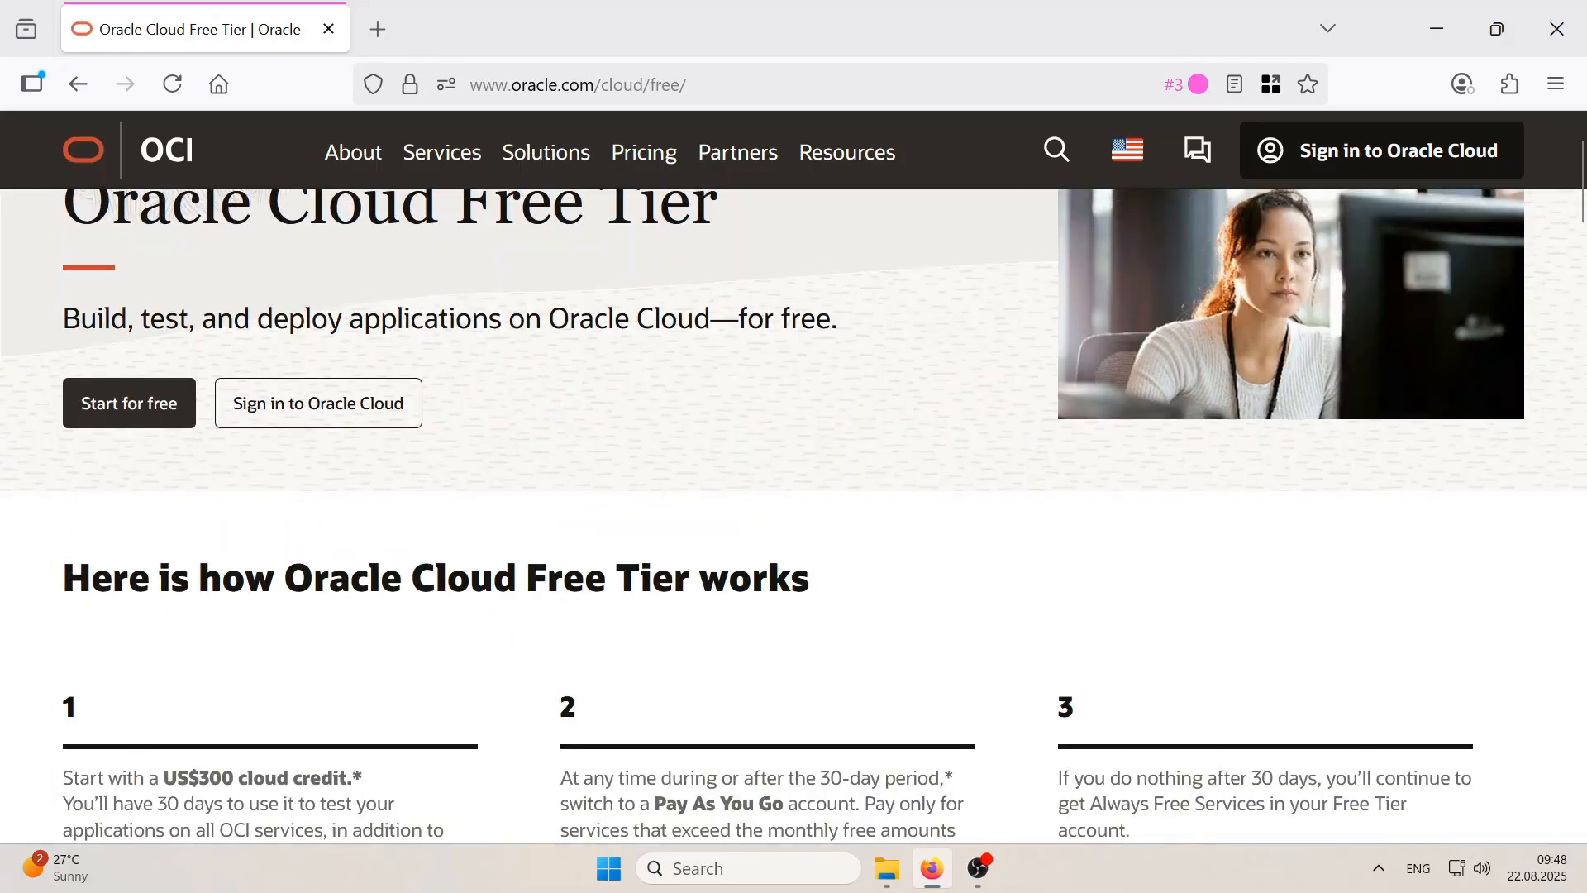
click(134, 396)
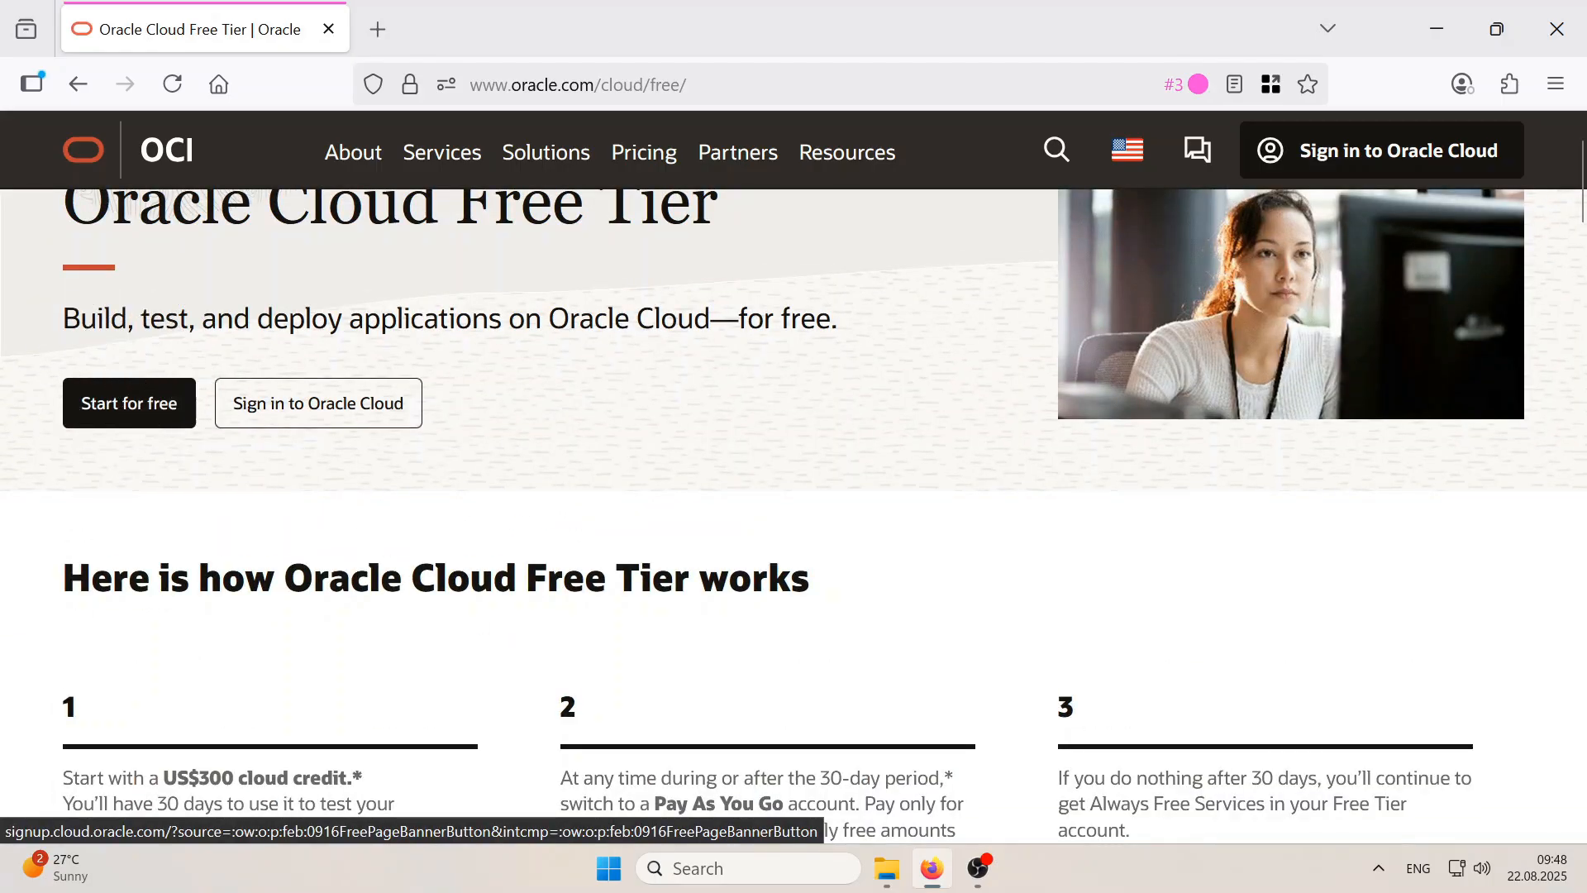
click(130, 400)
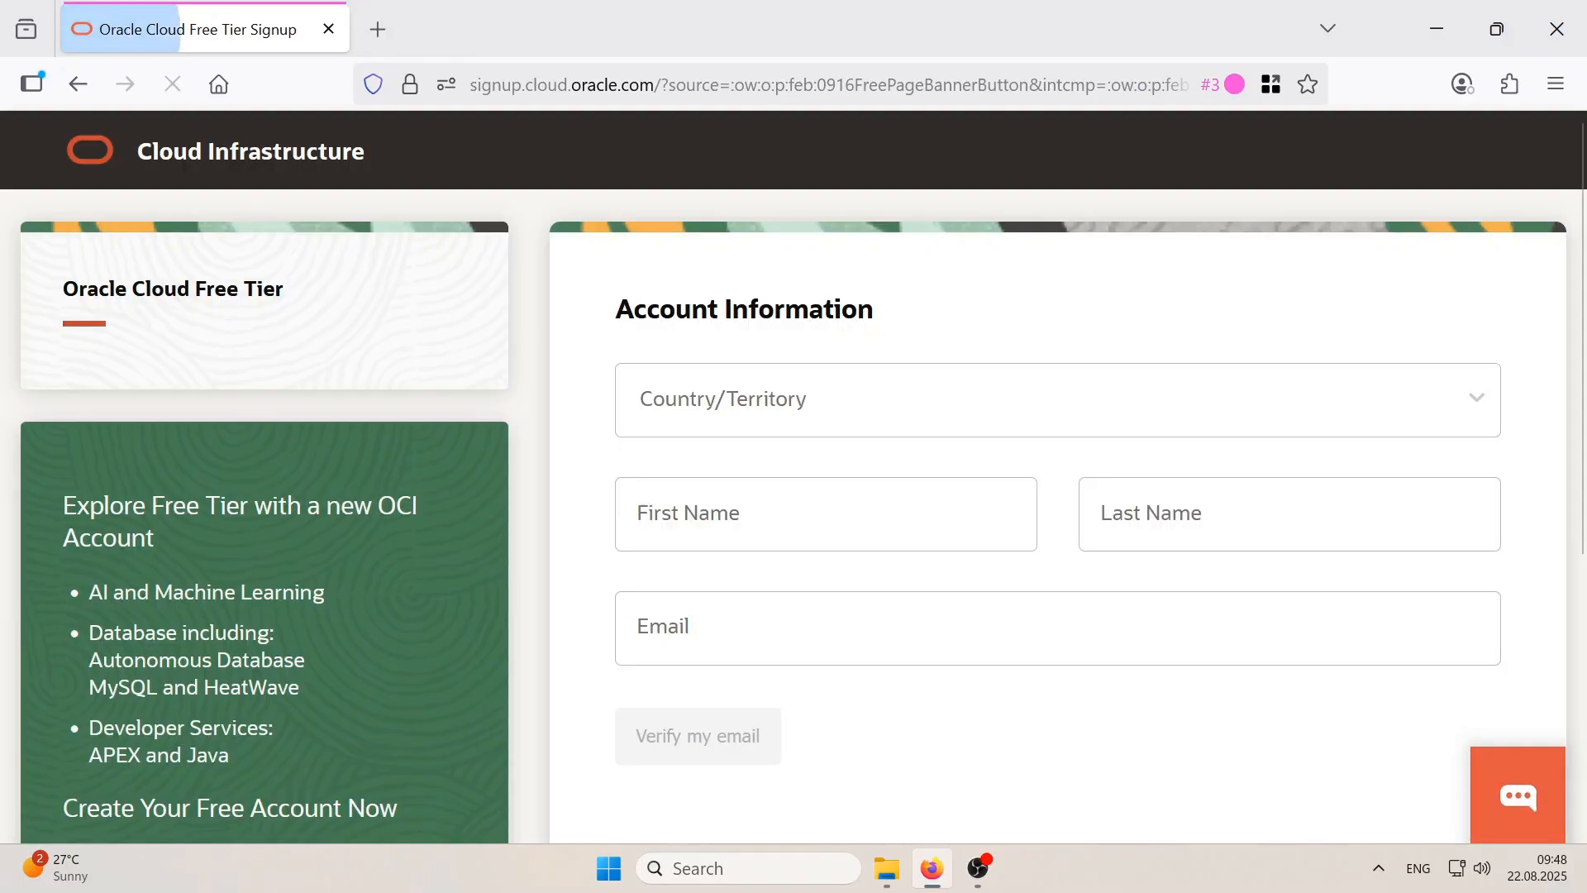
Step: Select Romania as the country and enter the person's first name, last name and e-mail
click(913, 401)
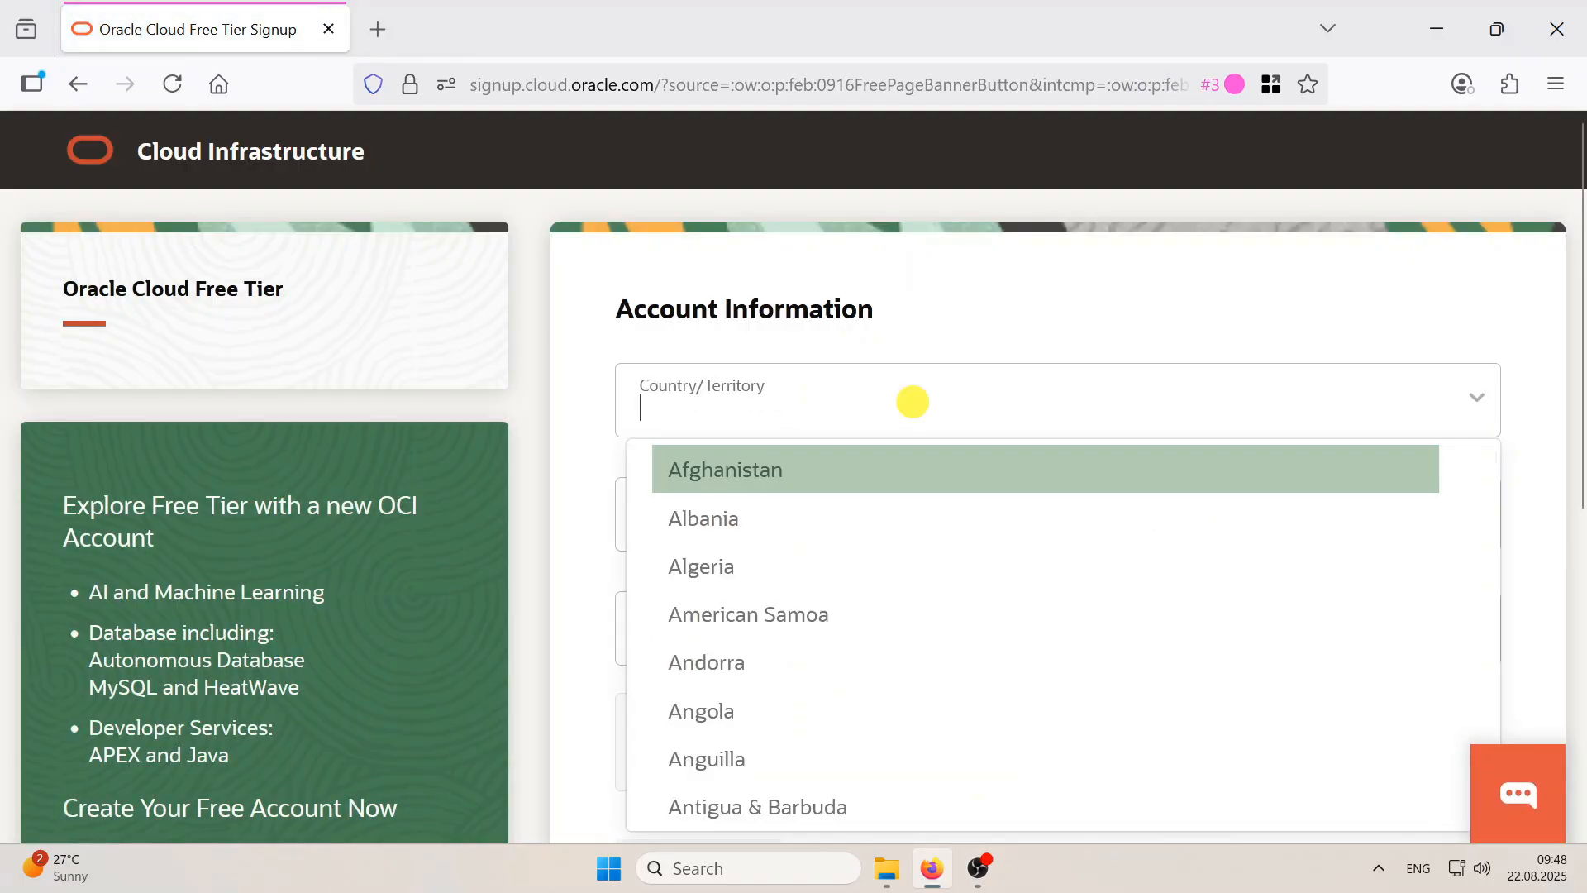
text(ro)
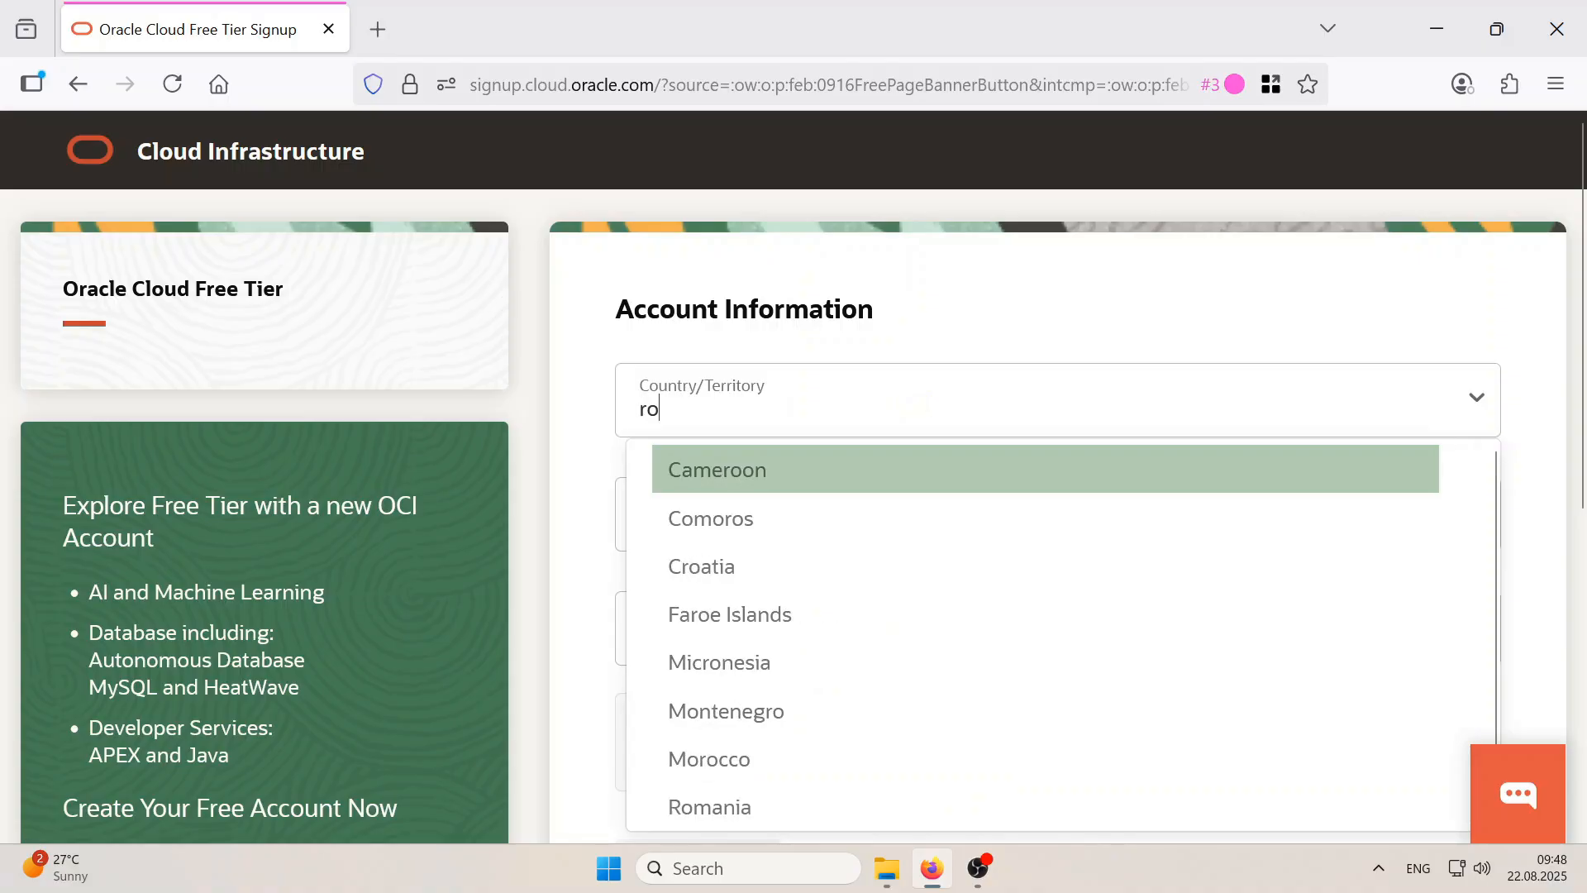
key(Down)
key(Down)
key(Down)
key(Down)
key(Down)
key(Down)
click(800, 786)
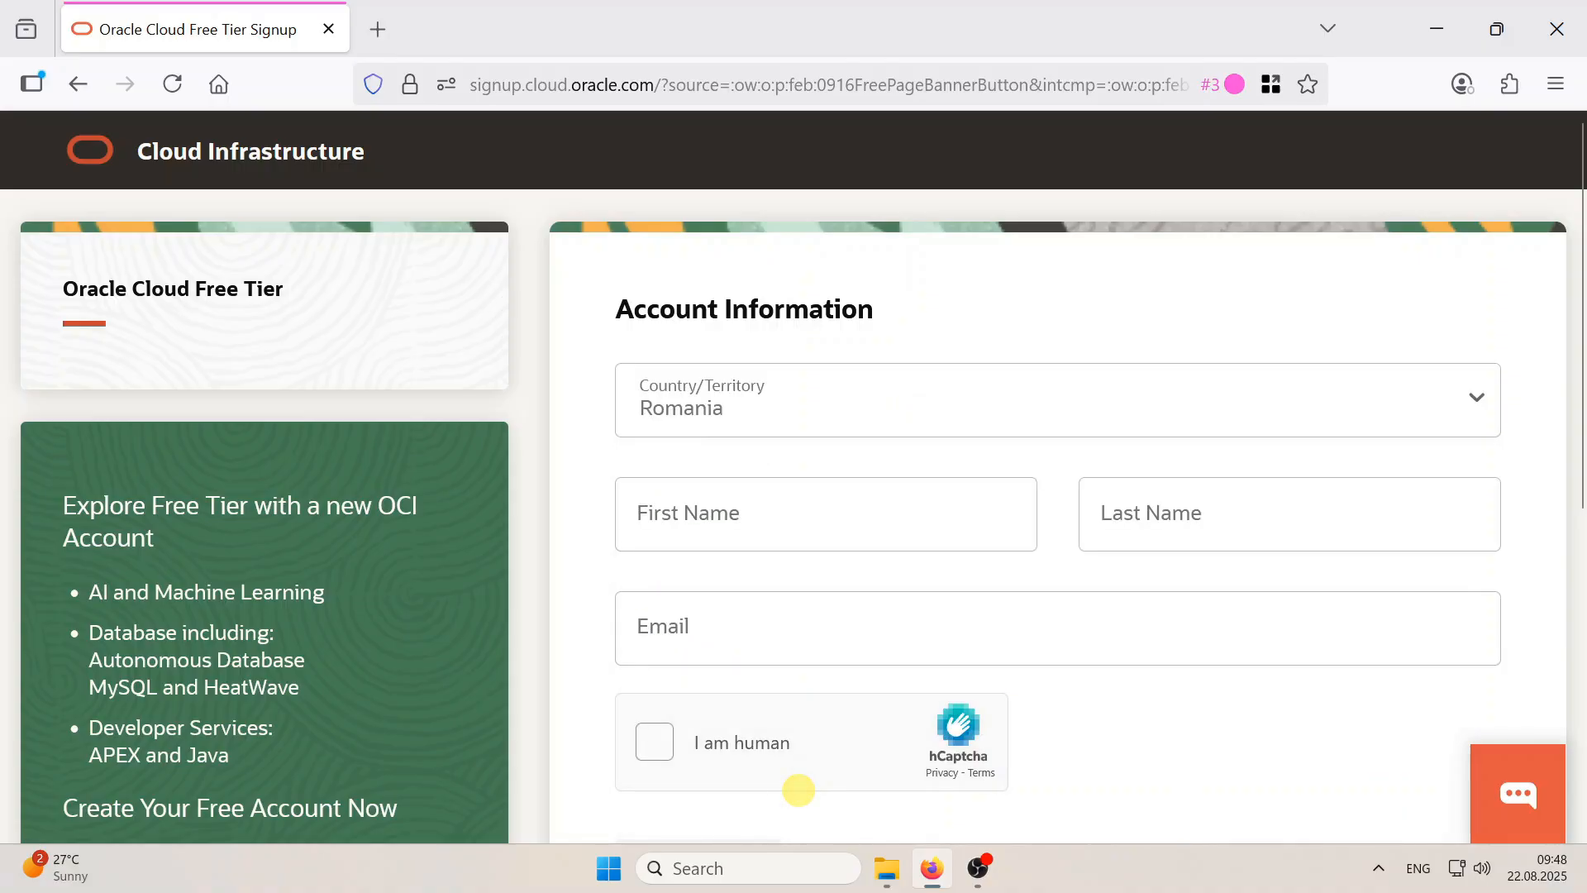
key(Tab)
click(1151, 517)
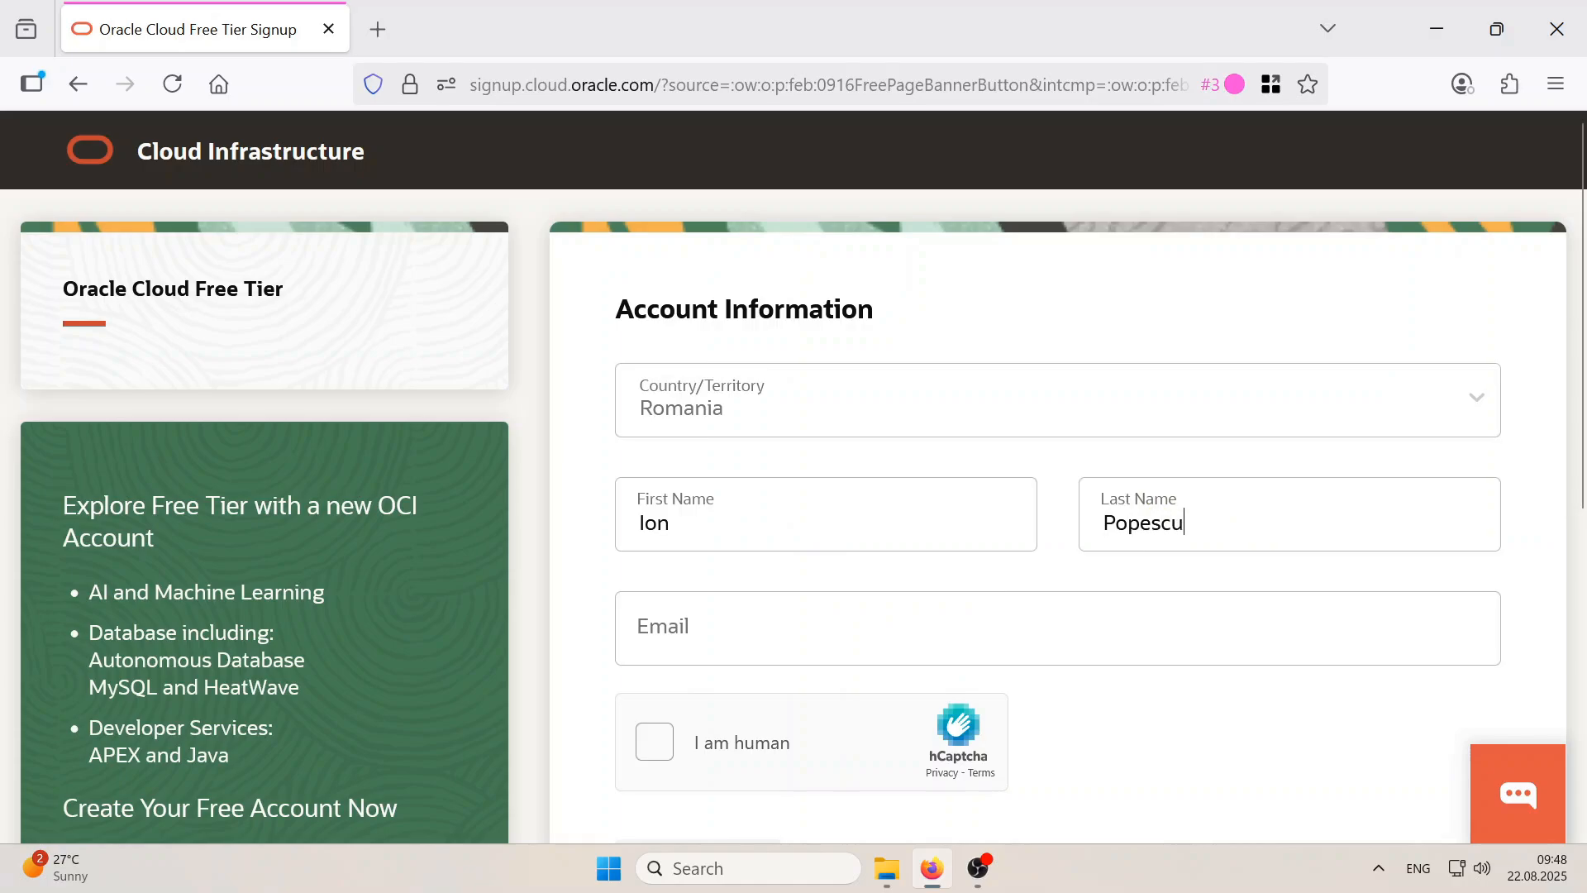
click(981, 617)
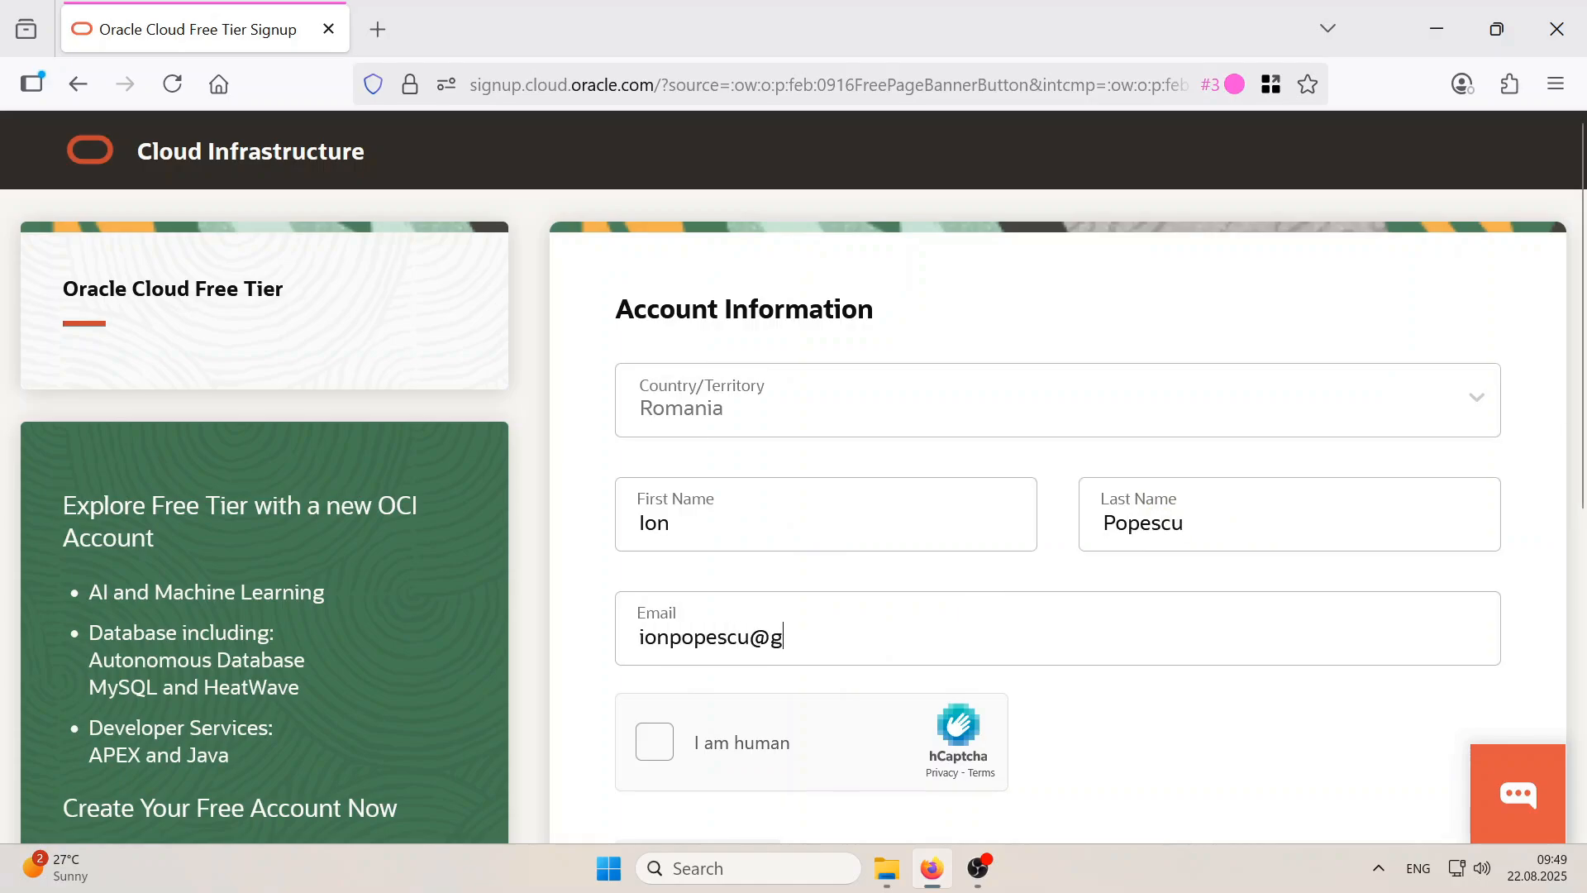
Step: Solve the two-page pen-image hCaptcha and request the e-mail verification link
click(655, 741)
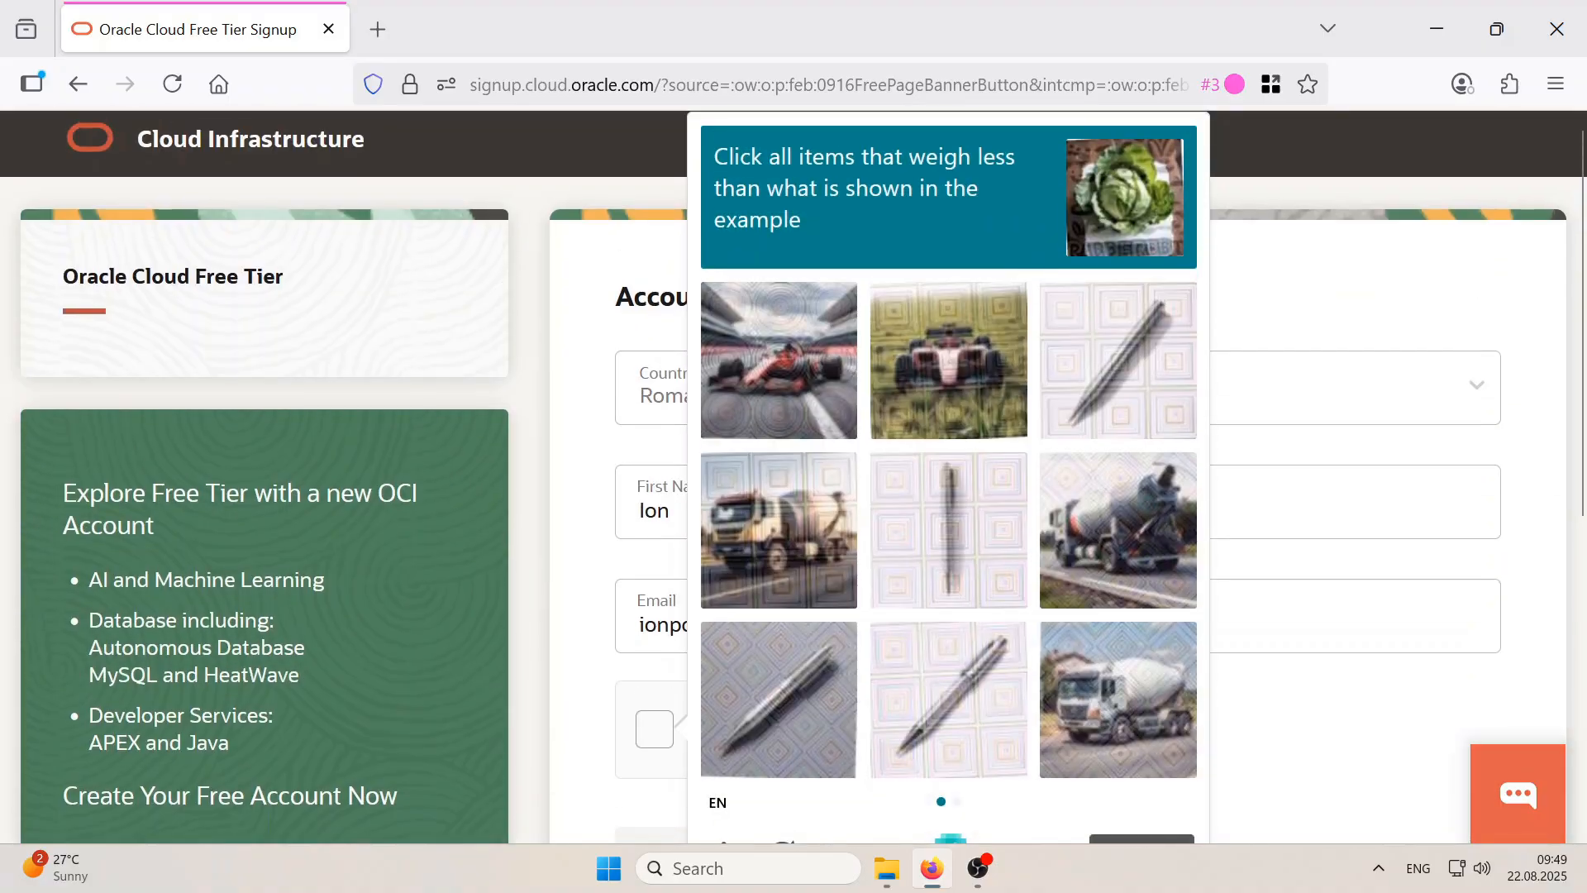
click(1118, 360)
click(948, 530)
click(949, 699)
scroll(1133, 785, down, 2)
click(1141, 792)
click(778, 295)
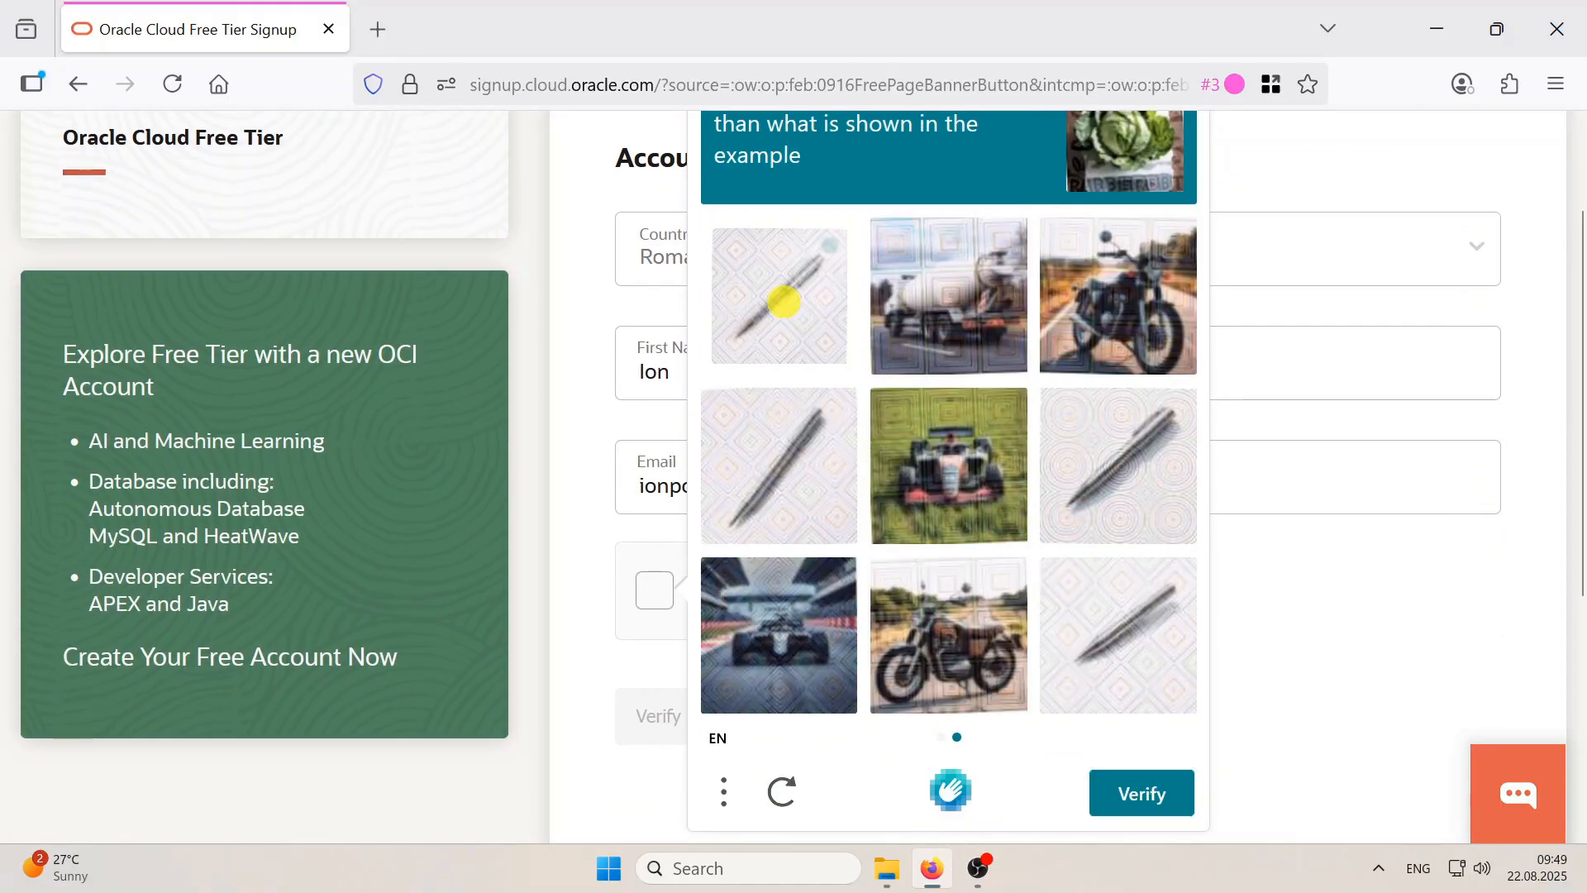
click(779, 466)
click(1136, 451)
click(1141, 791)
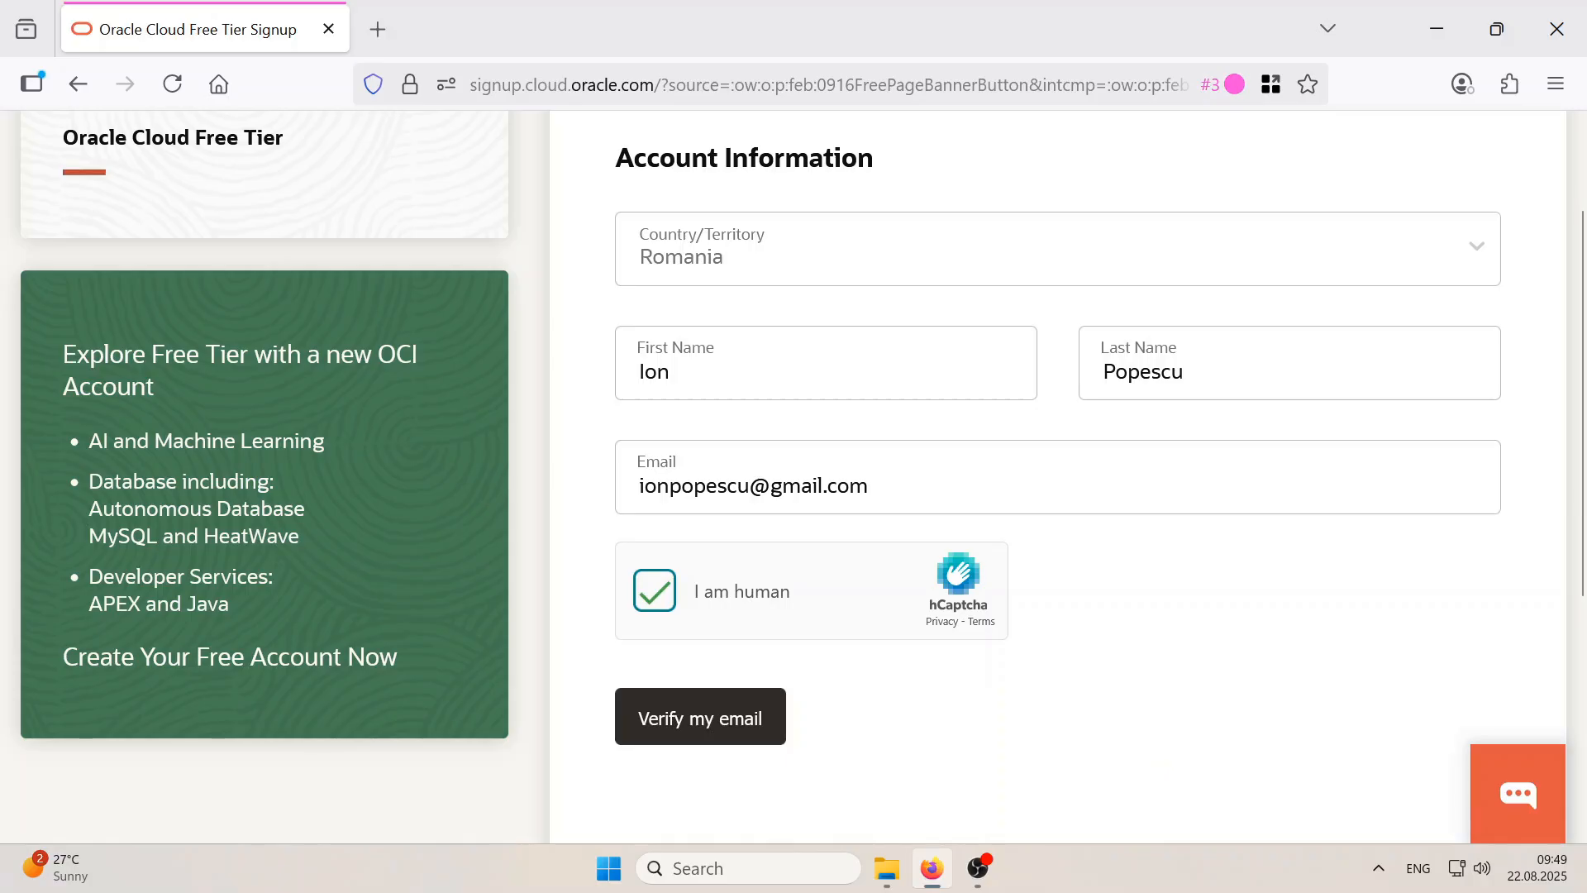
click(726, 716)
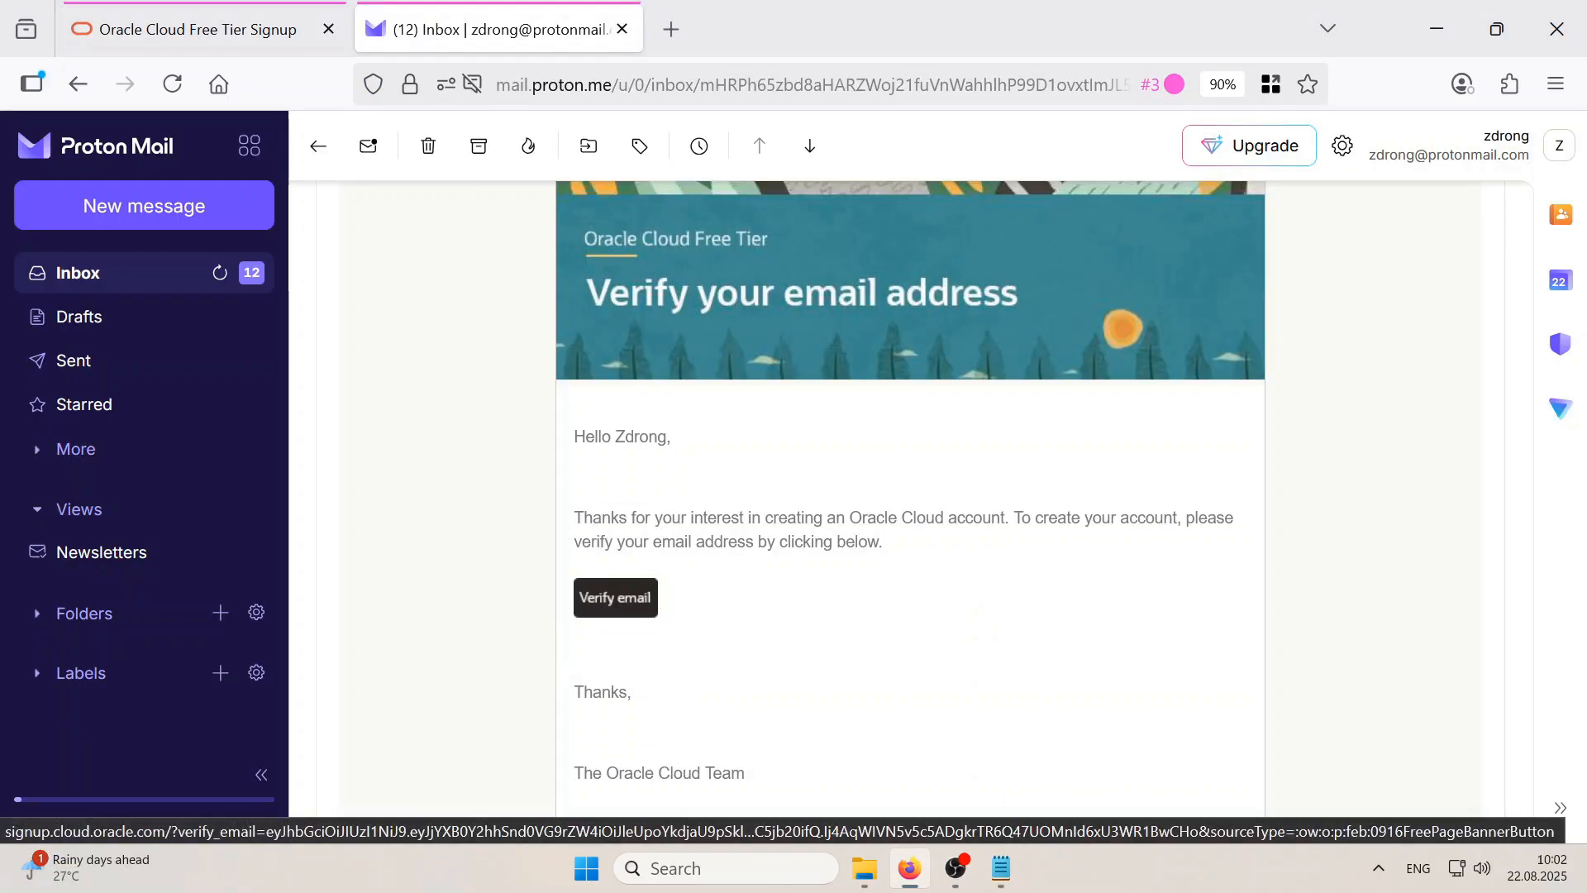
click(616, 597)
Step: Follow the Verify email link in Oracle's message and confirm opening it
click(621, 597)
click(624, 597)
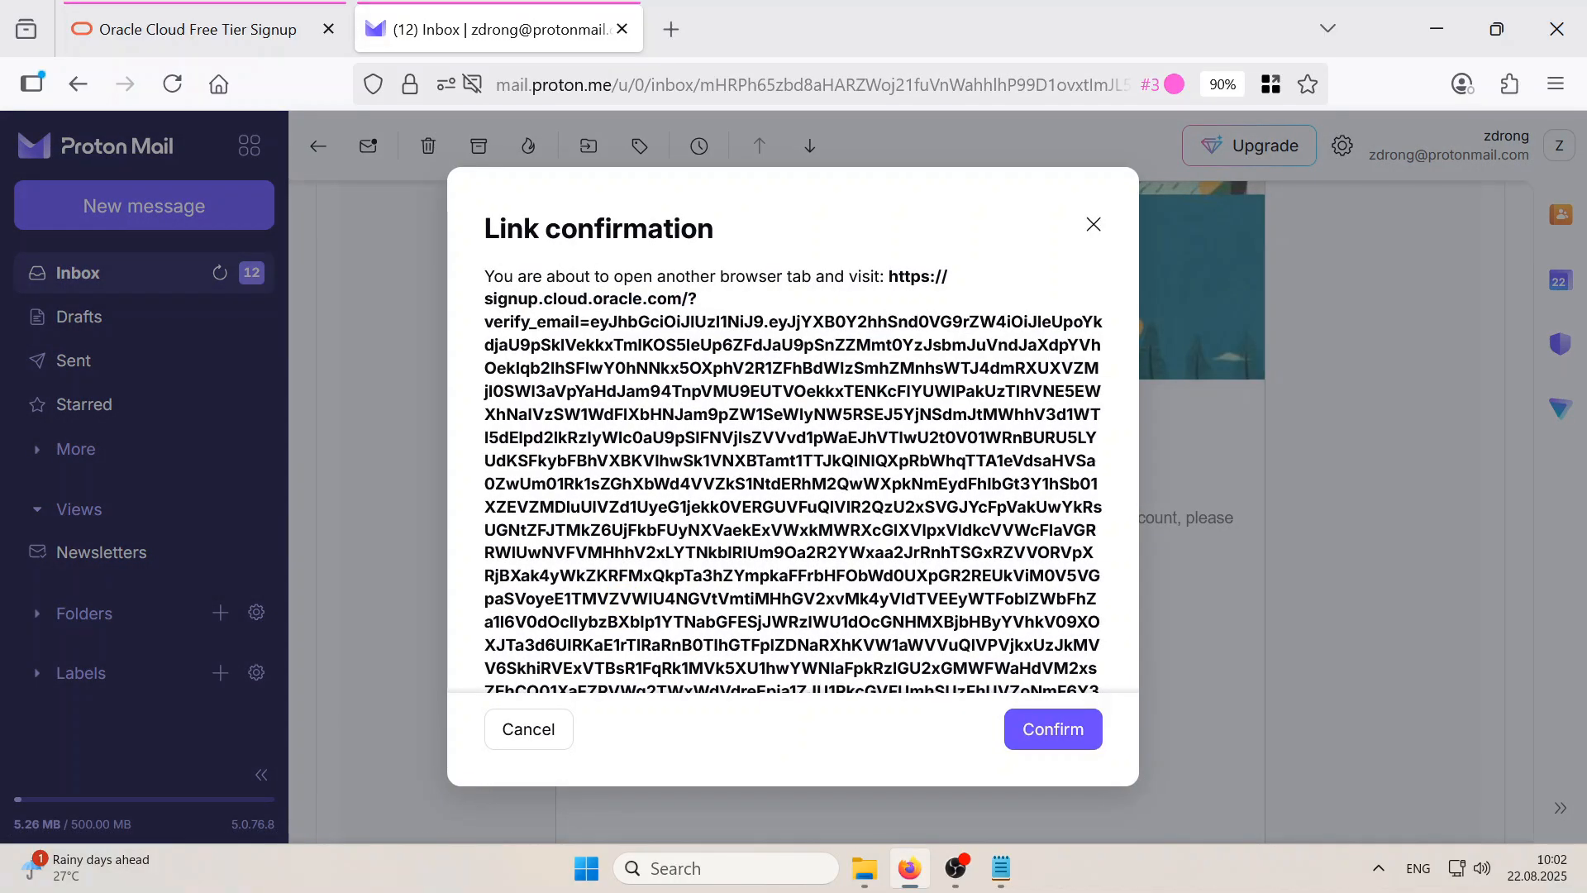
click(1022, 727)
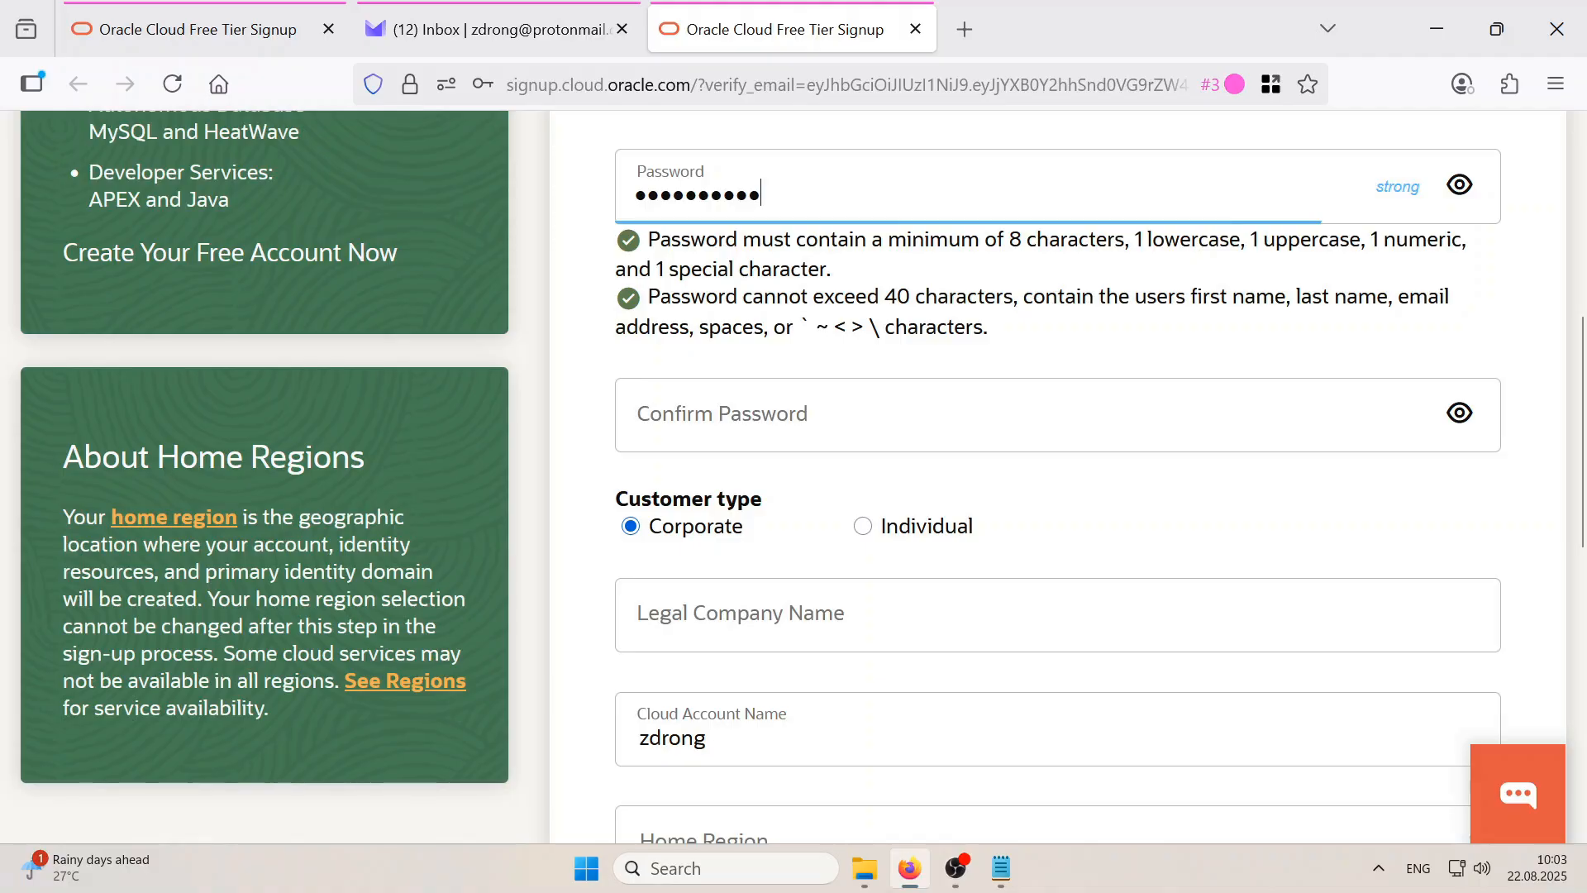
Step: Confirm the account password and register as an Individual customer
click(736, 418)
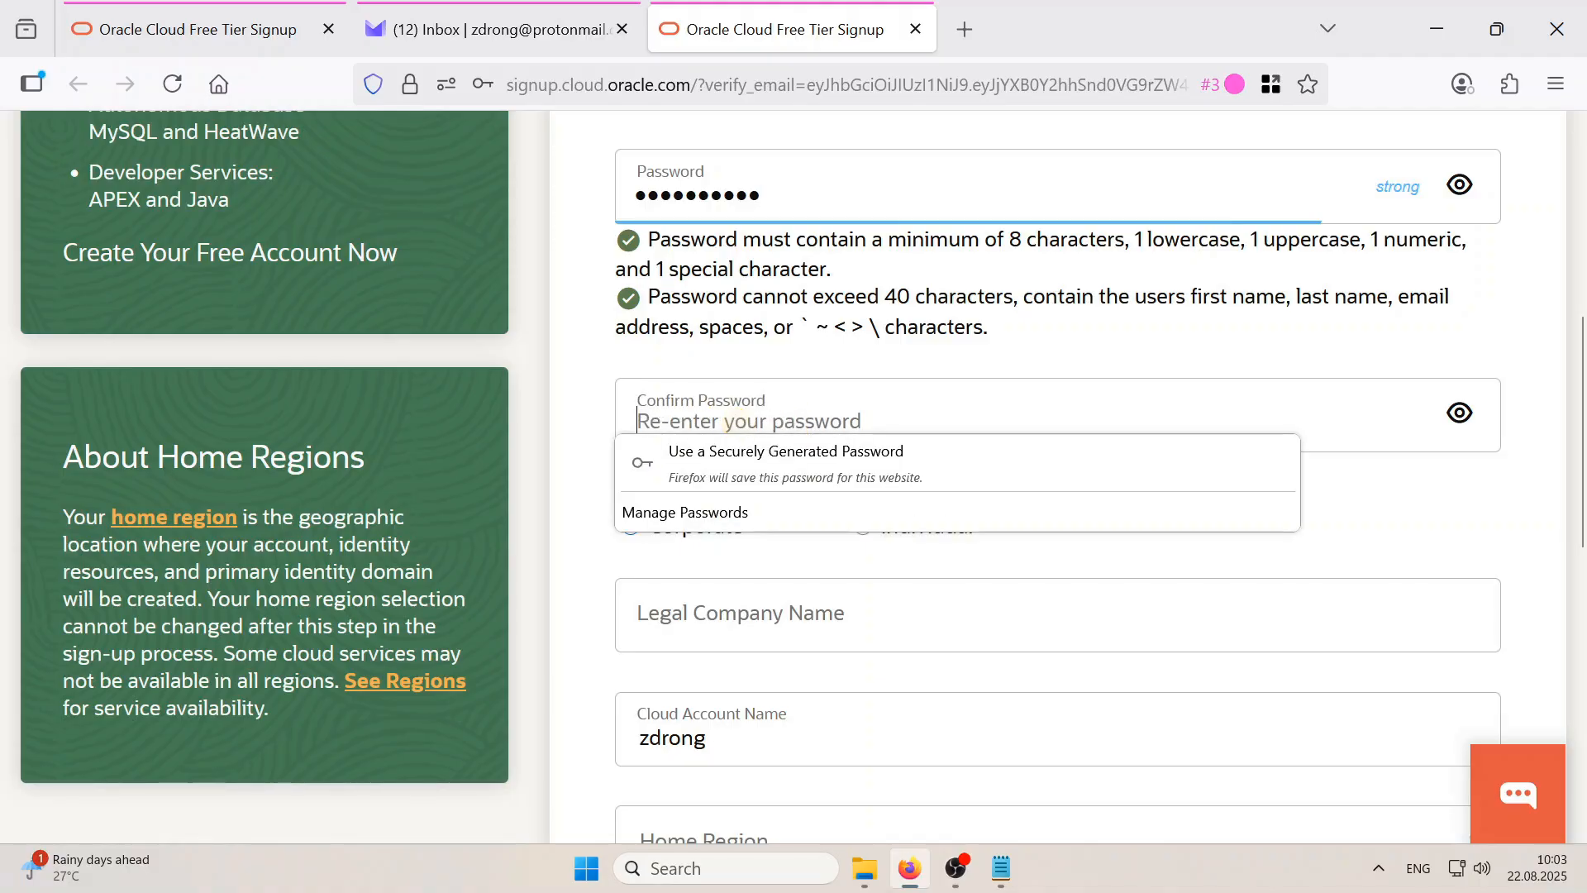
key(ctrl+v)
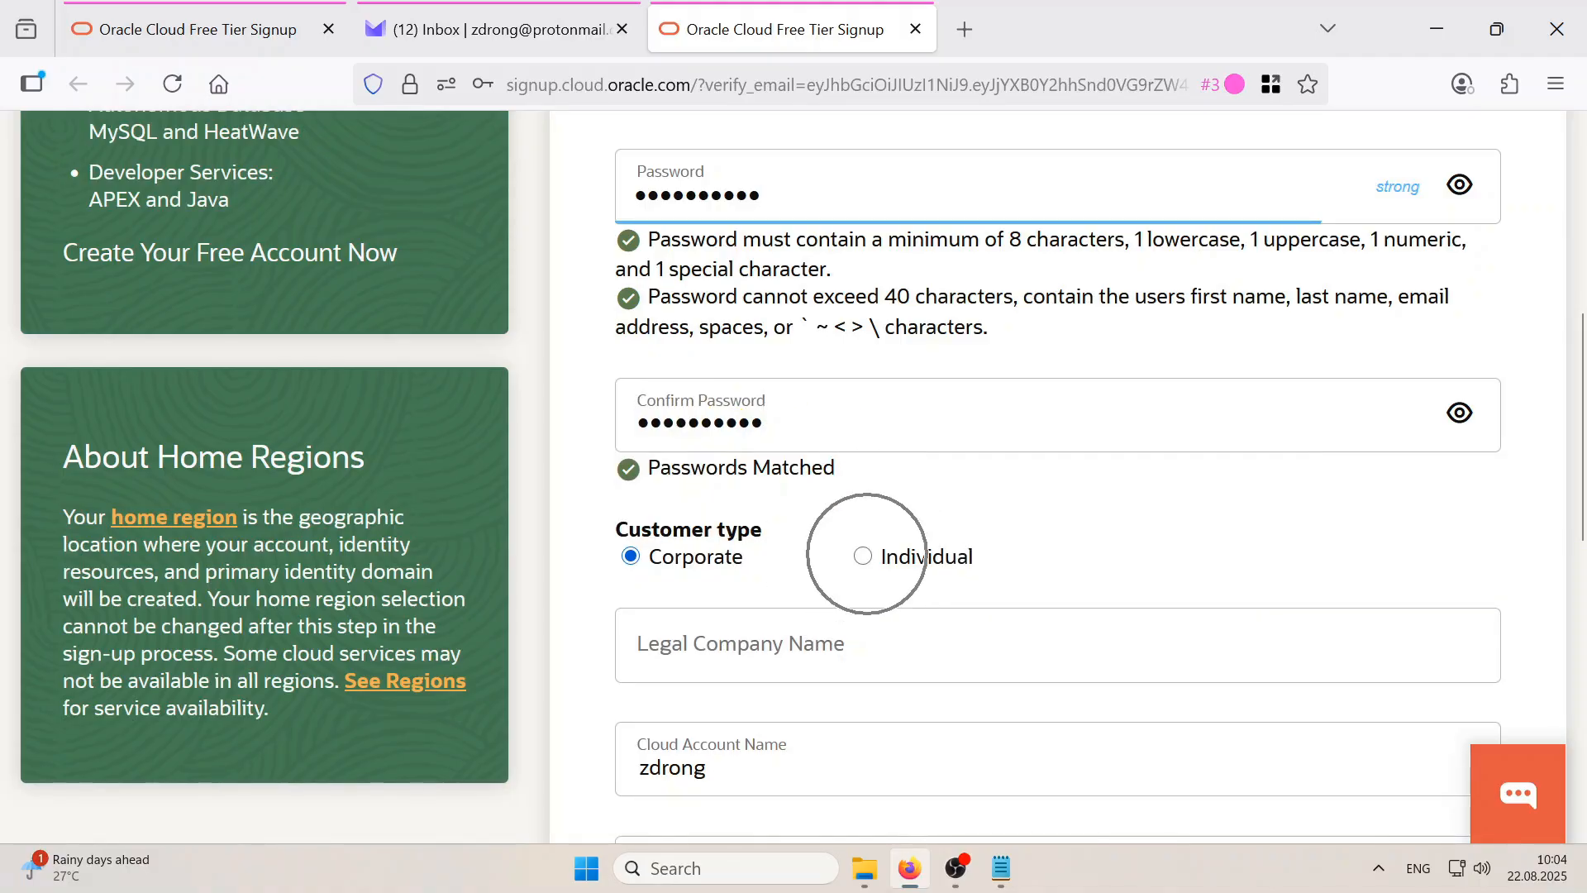
click(862, 555)
Step: Choose Italy Northwest (Milan) as home region, acknowledge it is permanent, and continue
scroll(1058, 475, down, 5)
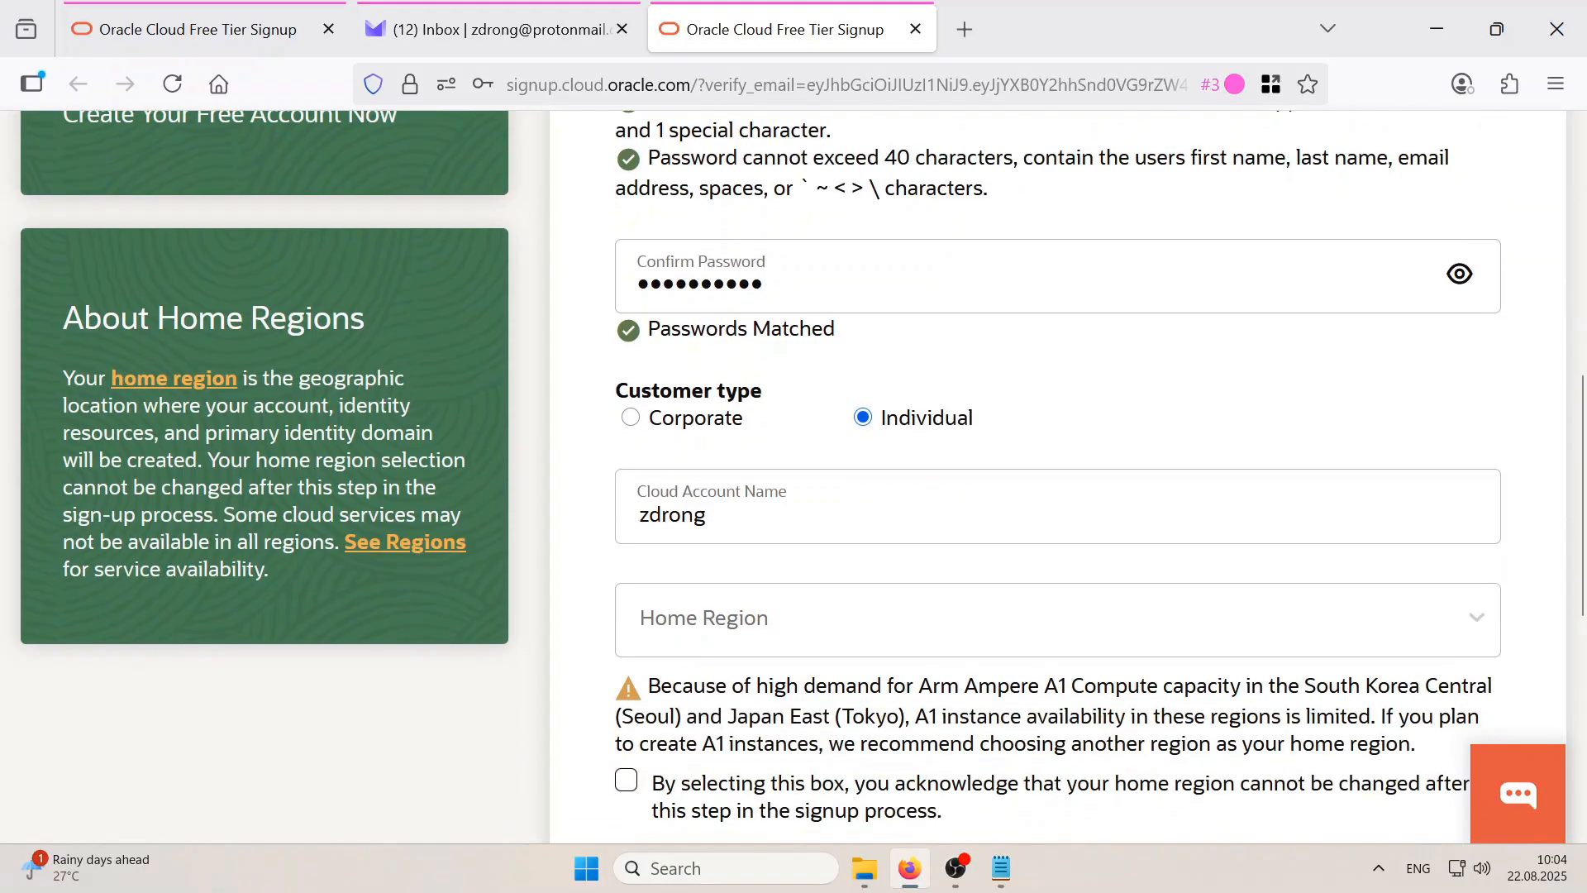
click(820, 353)
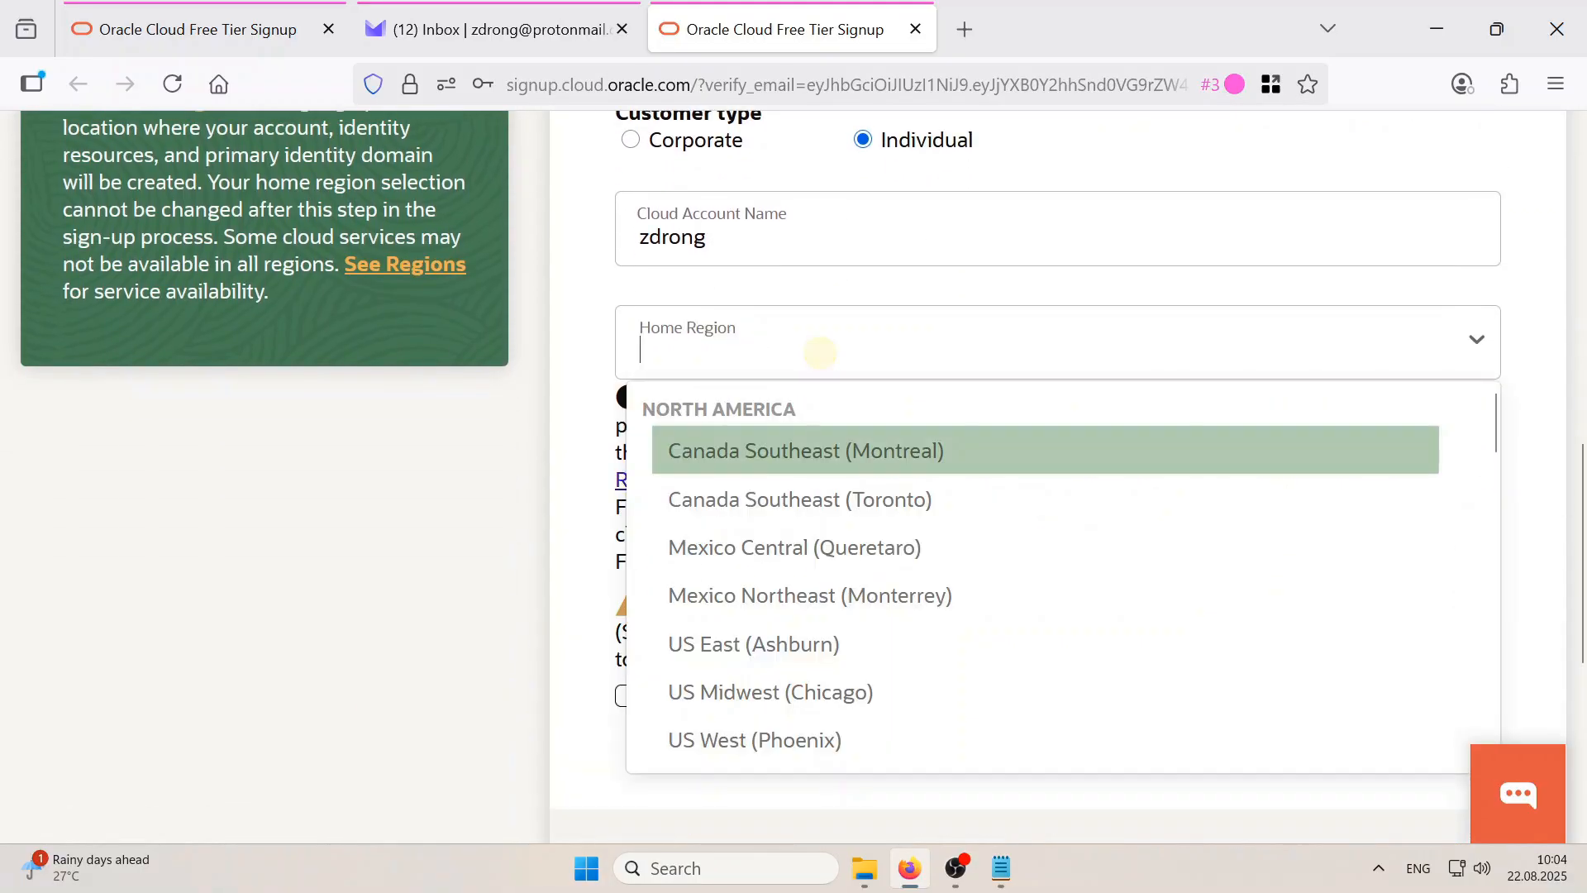
scroll(1434, 542, down, 5)
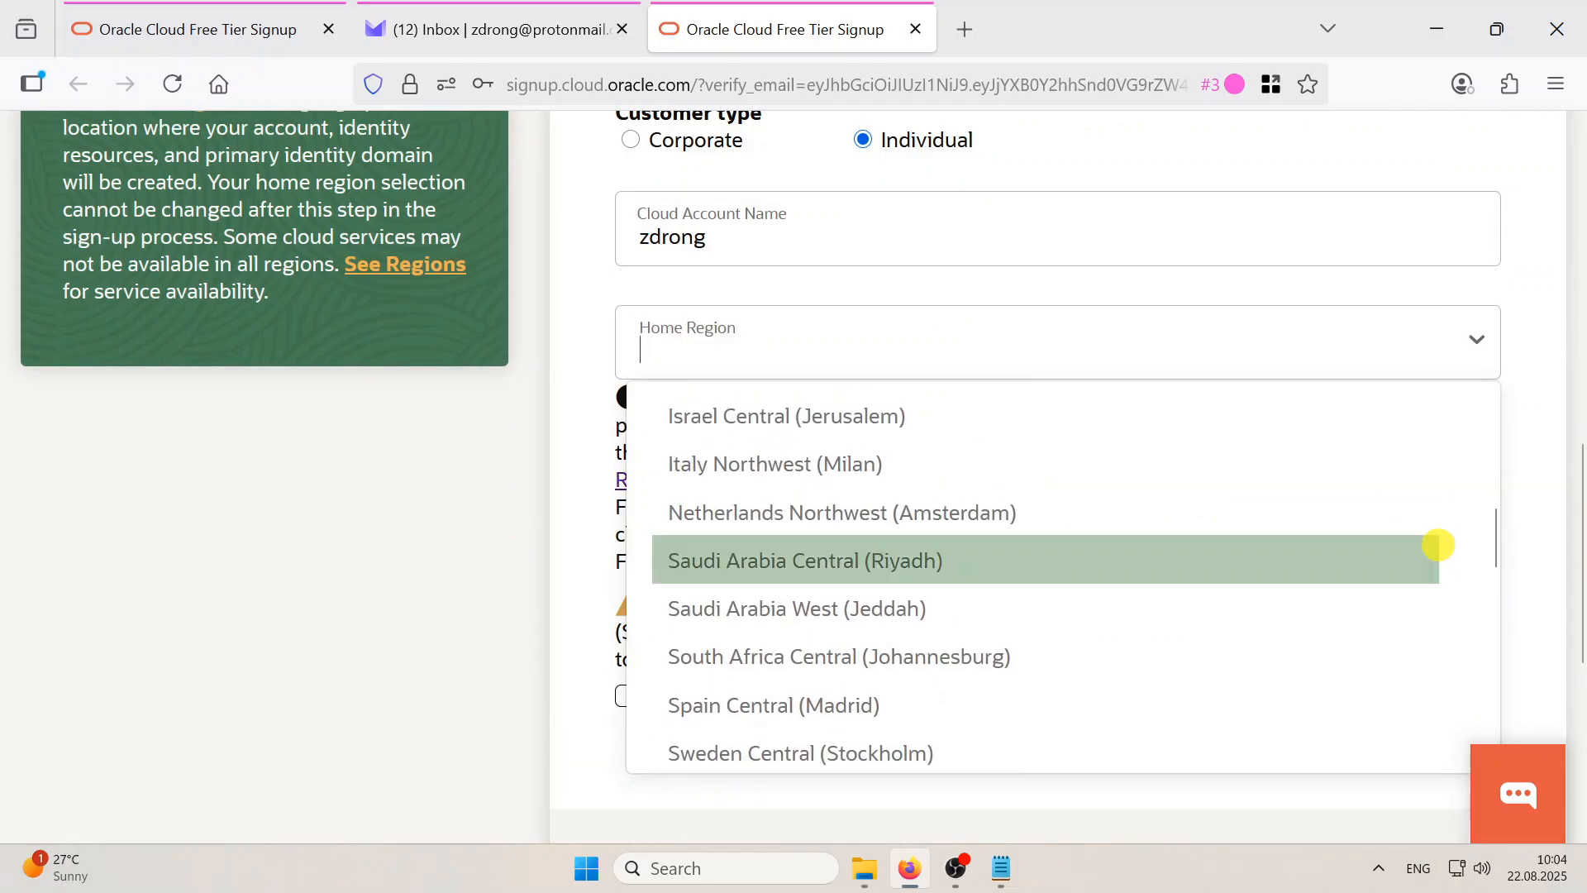
click(758, 461)
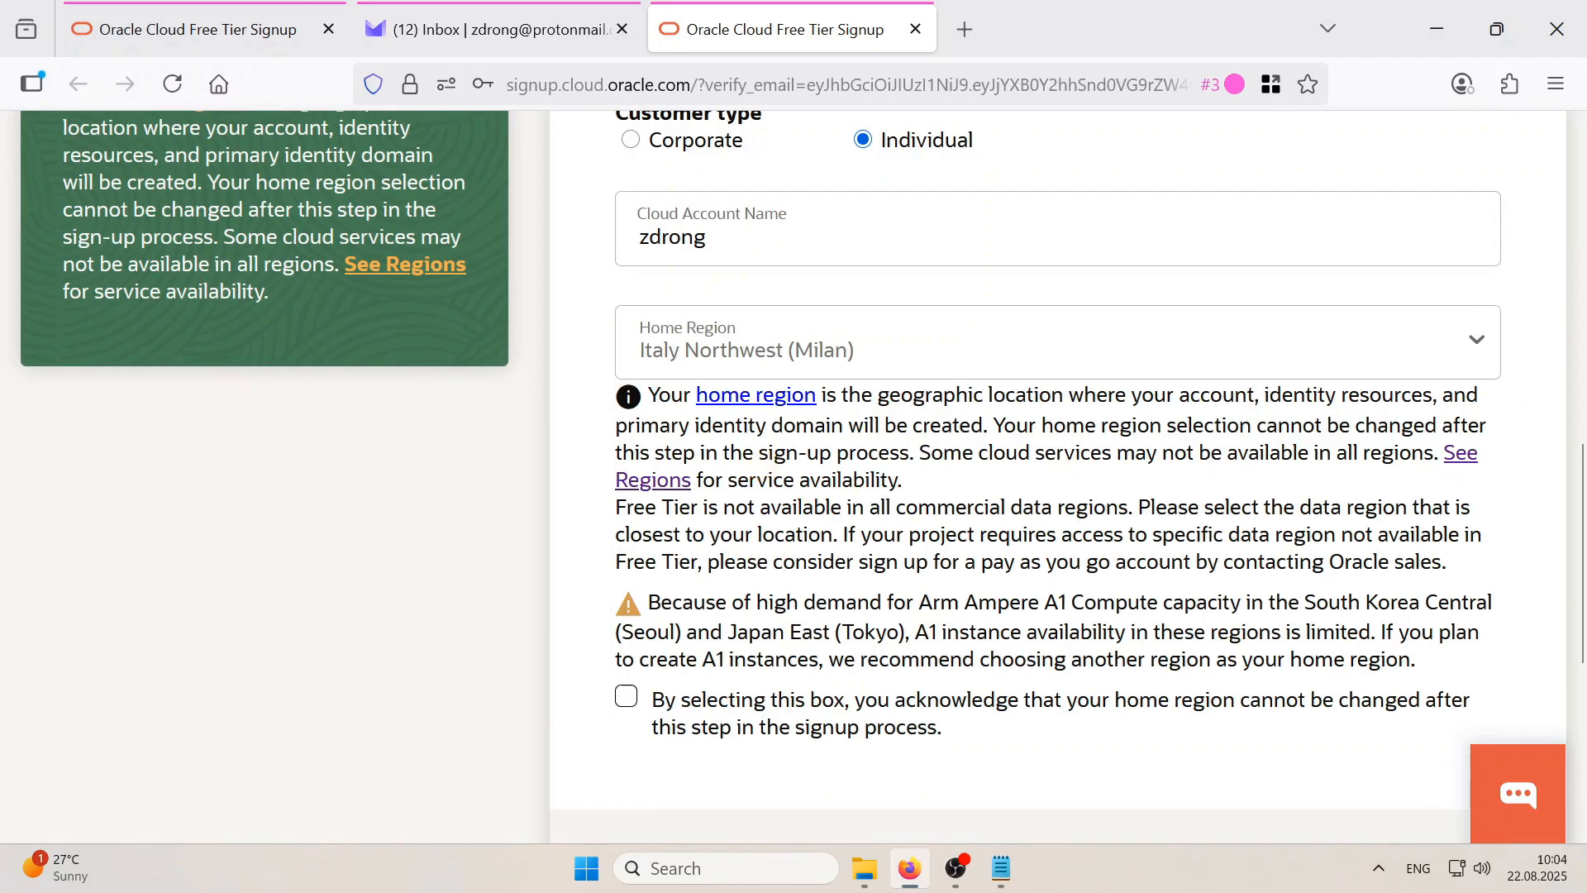
click(625, 694)
scroll(1058, 477, down, 6)
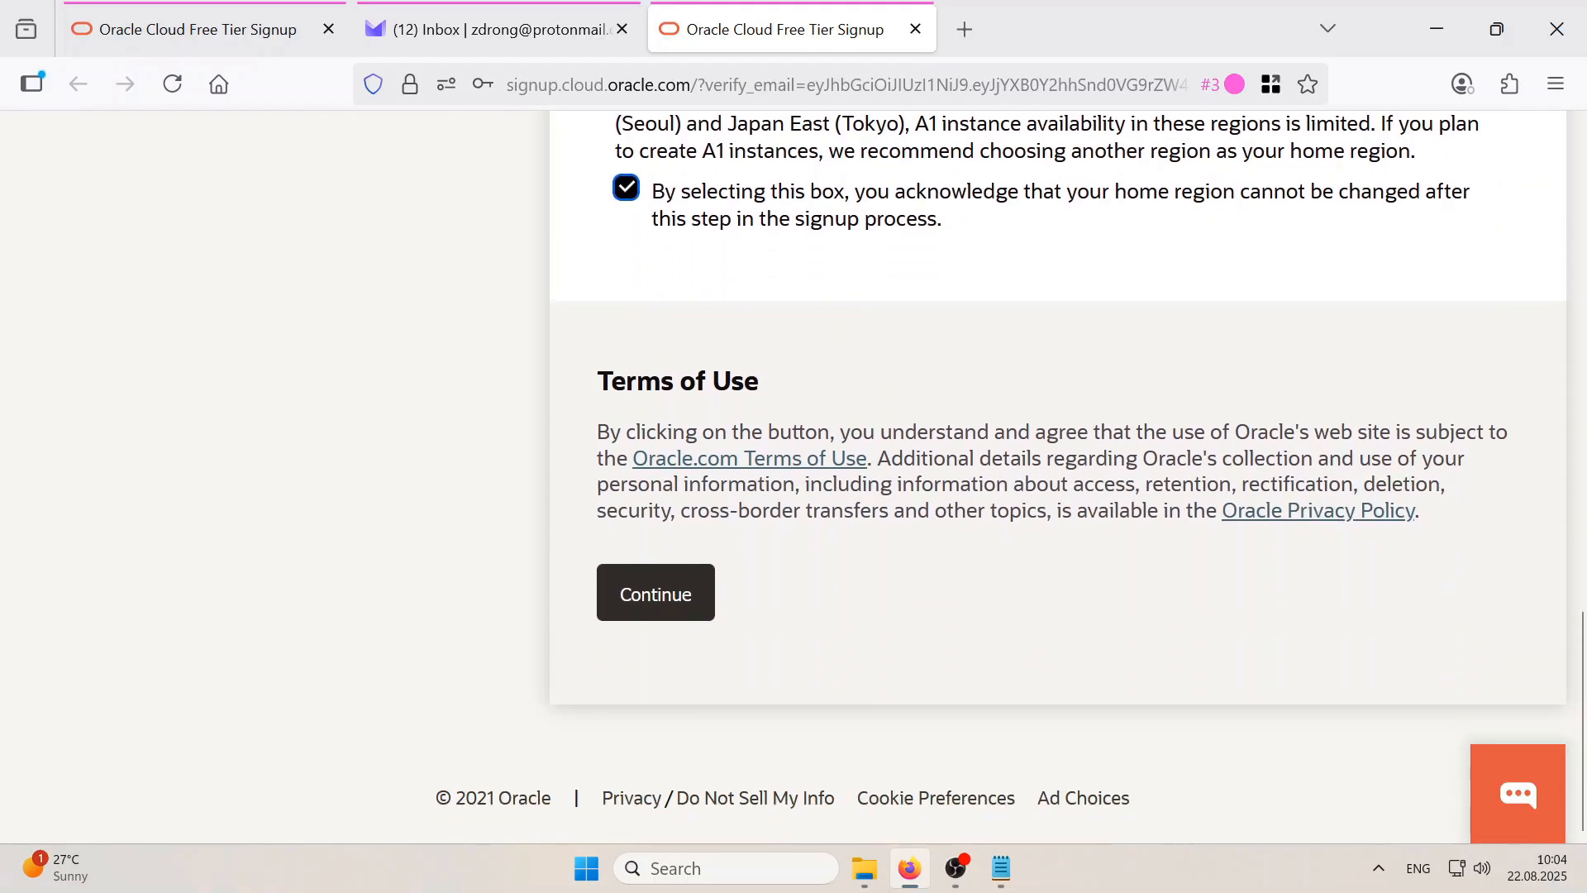
click(654, 594)
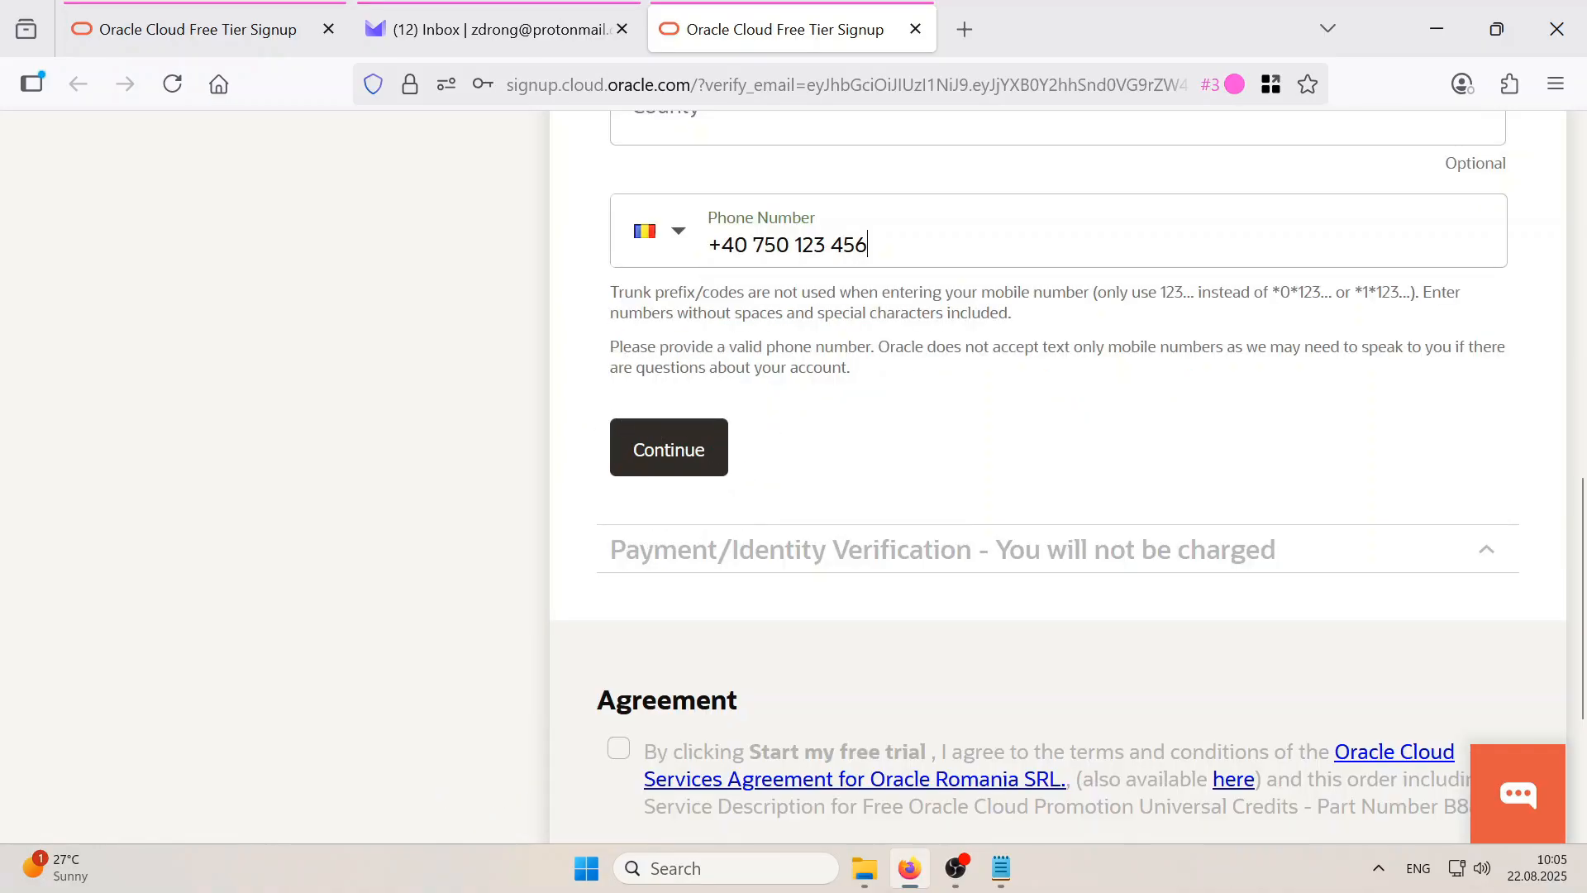
Step: Submit the address and phone details, accept the agreement, and review the remaining sections
click(676, 447)
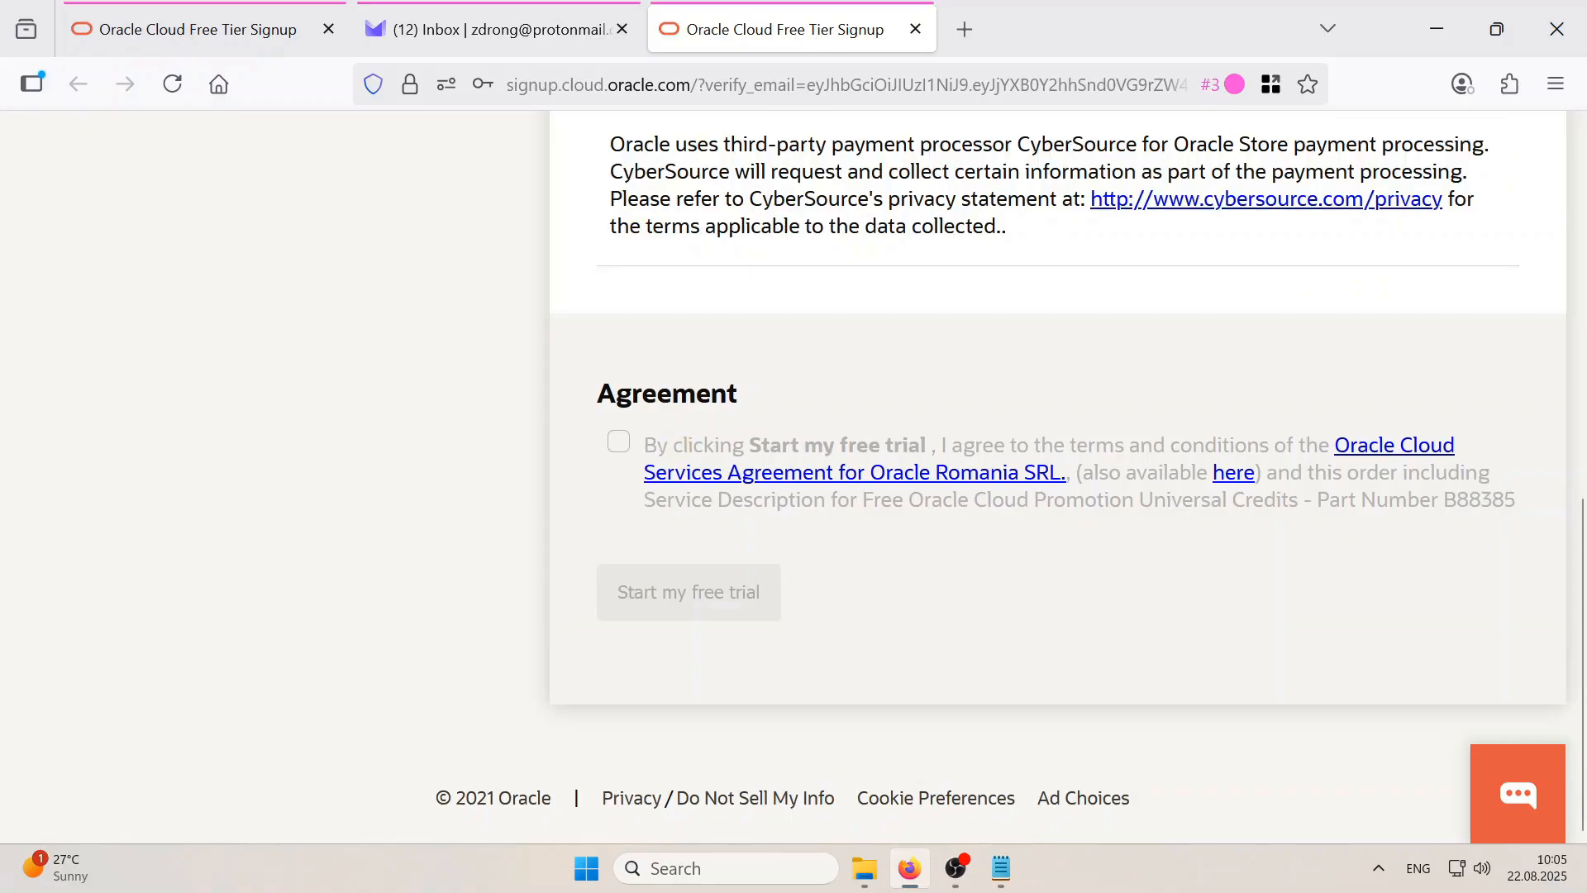
click(613, 440)
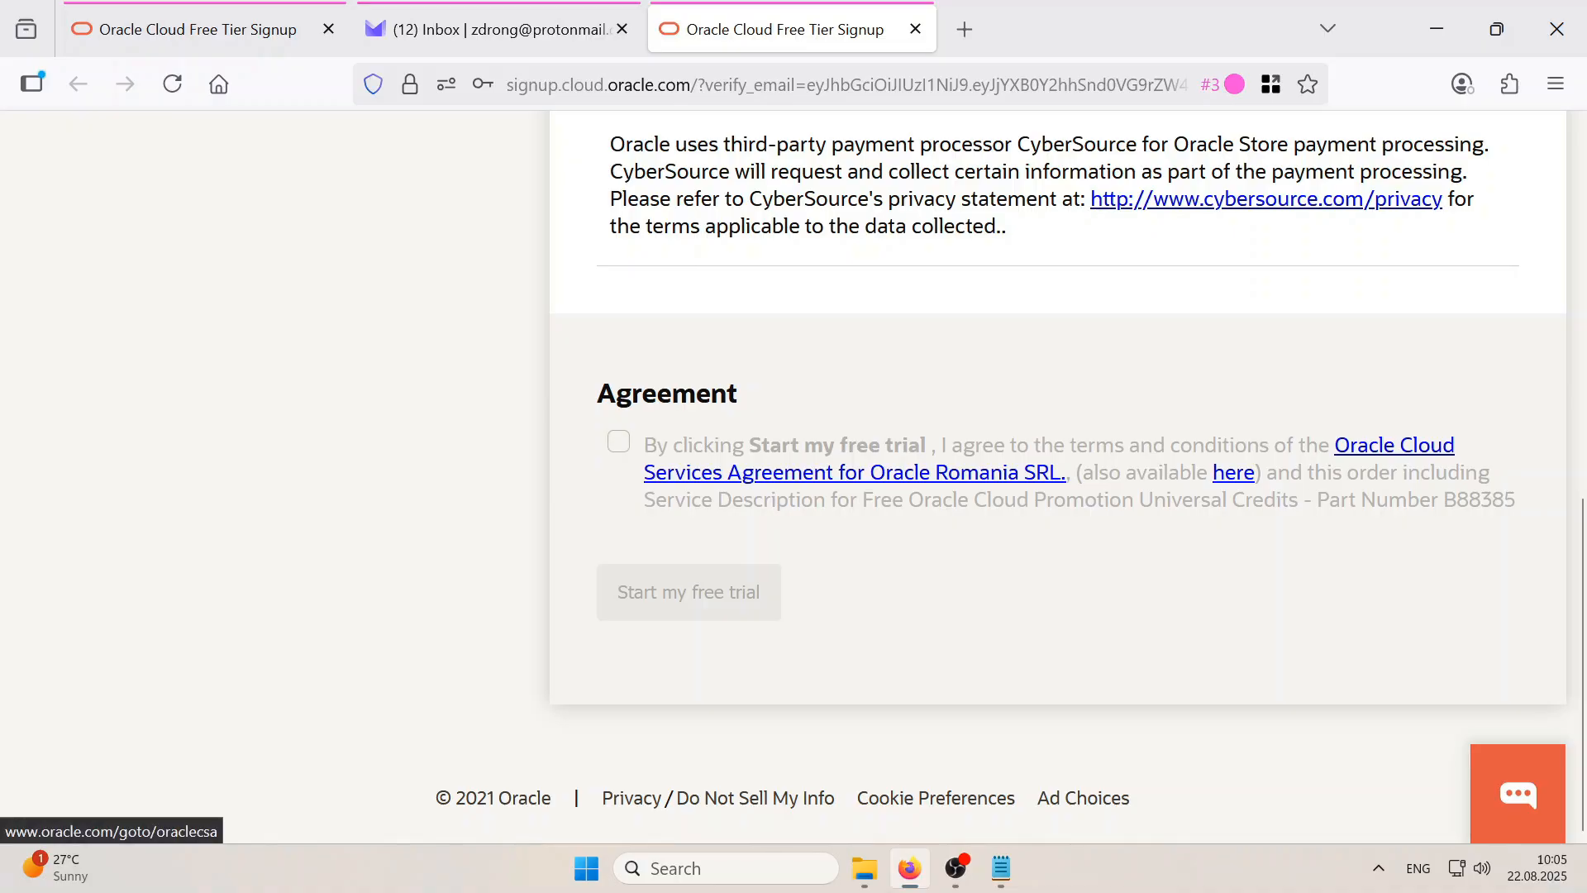
scroll(769, 472, up, 1)
scroll(768, 472, up, 1)
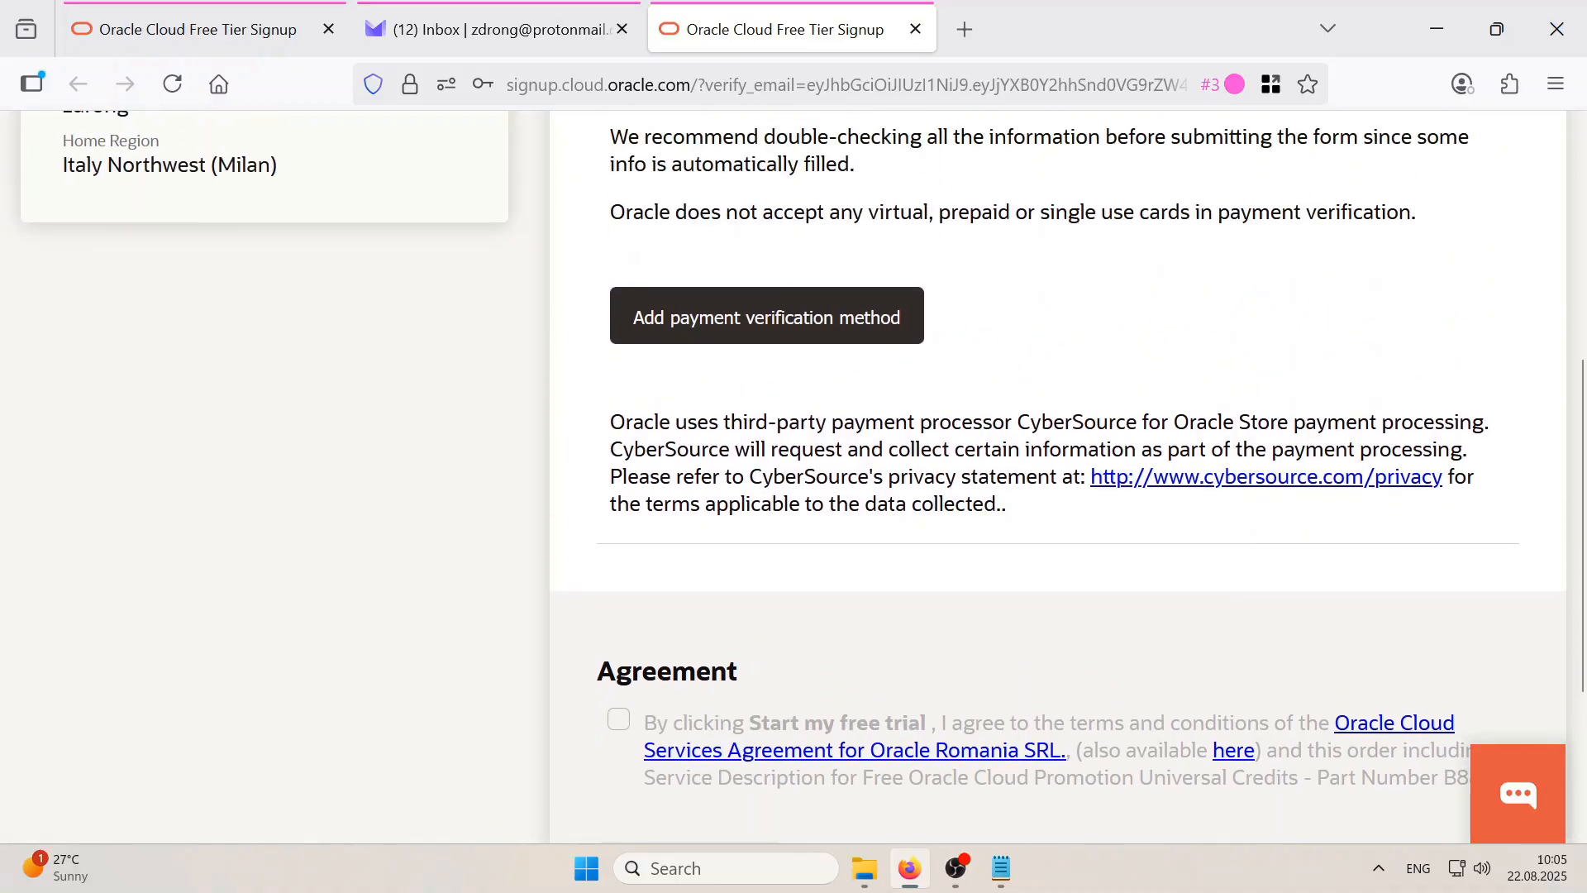
scroll(769, 472, up, 2)
scroll(768, 472, up, 2)
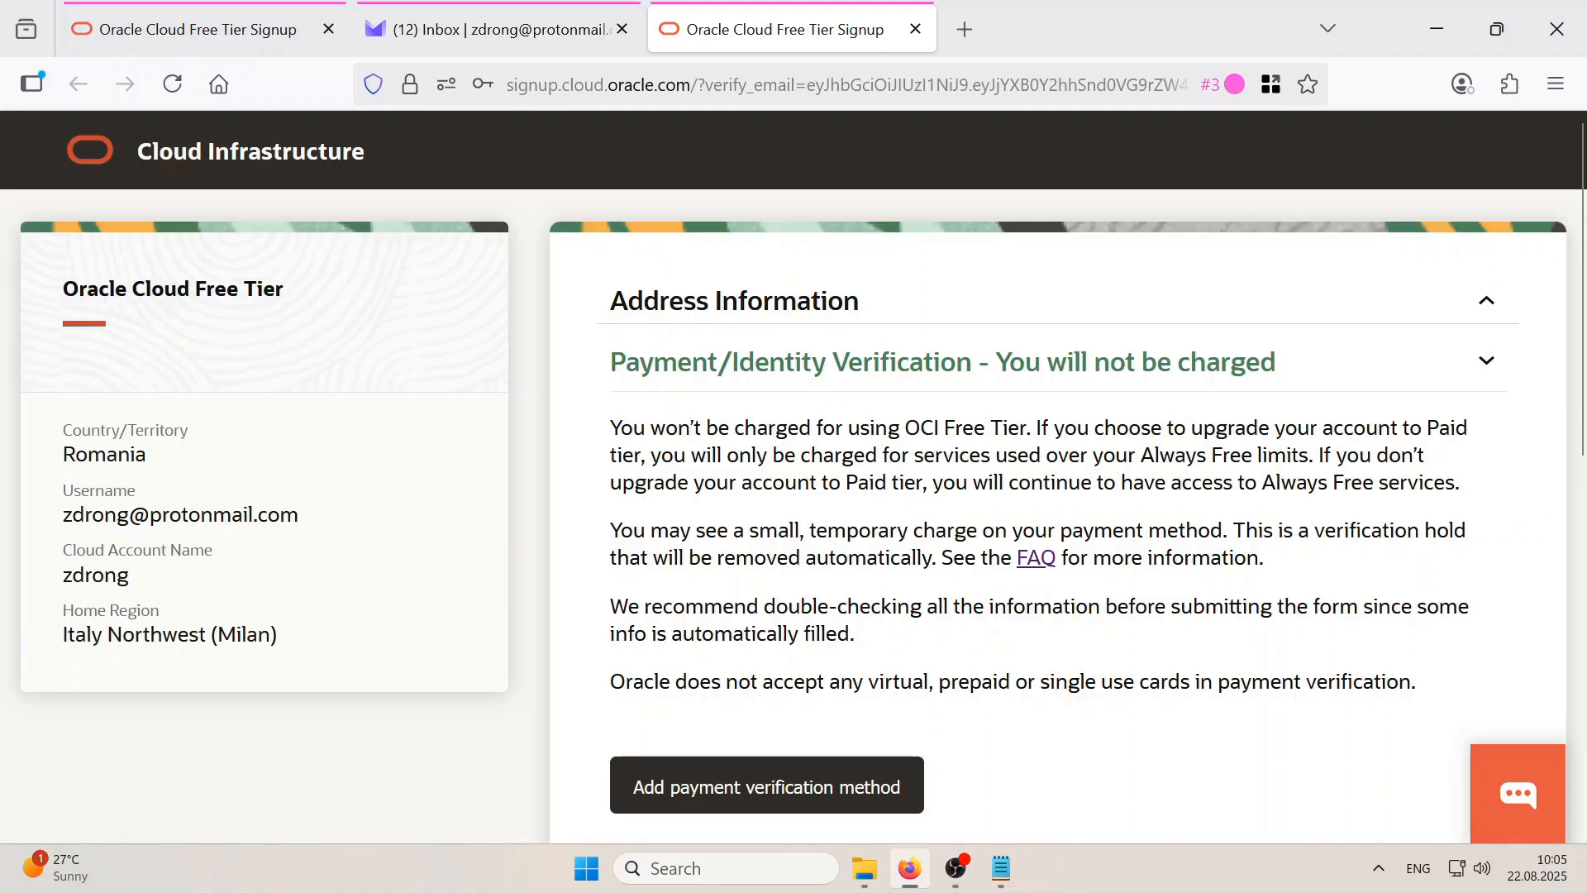
scroll(1058, 496, down, 5)
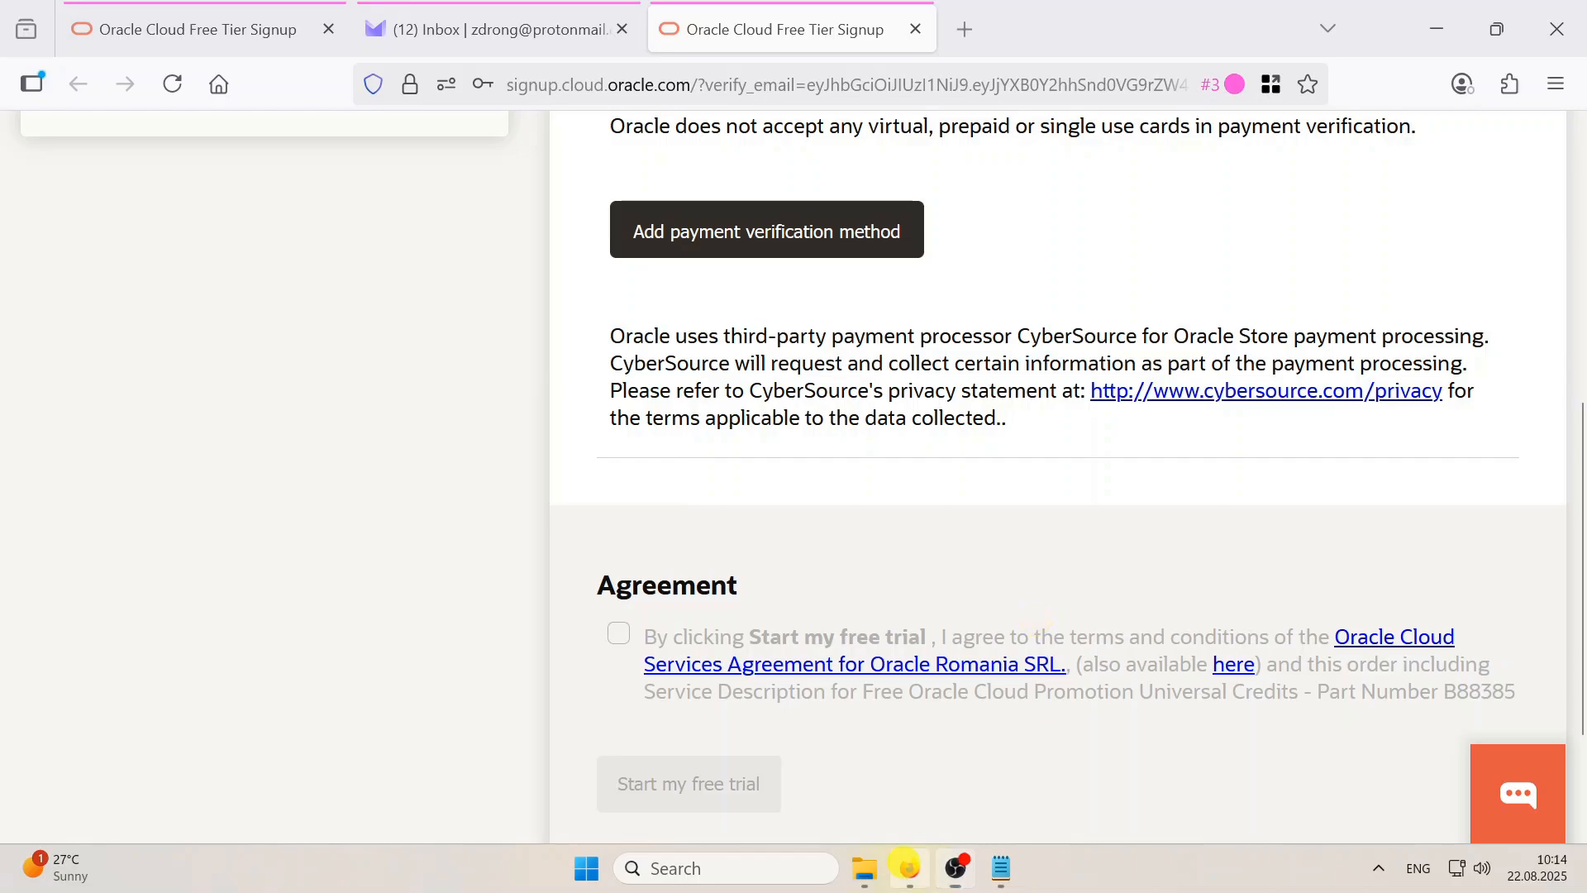
Step: Add Credit Card as the payment verification method and submit the Visa card details
click(774, 225)
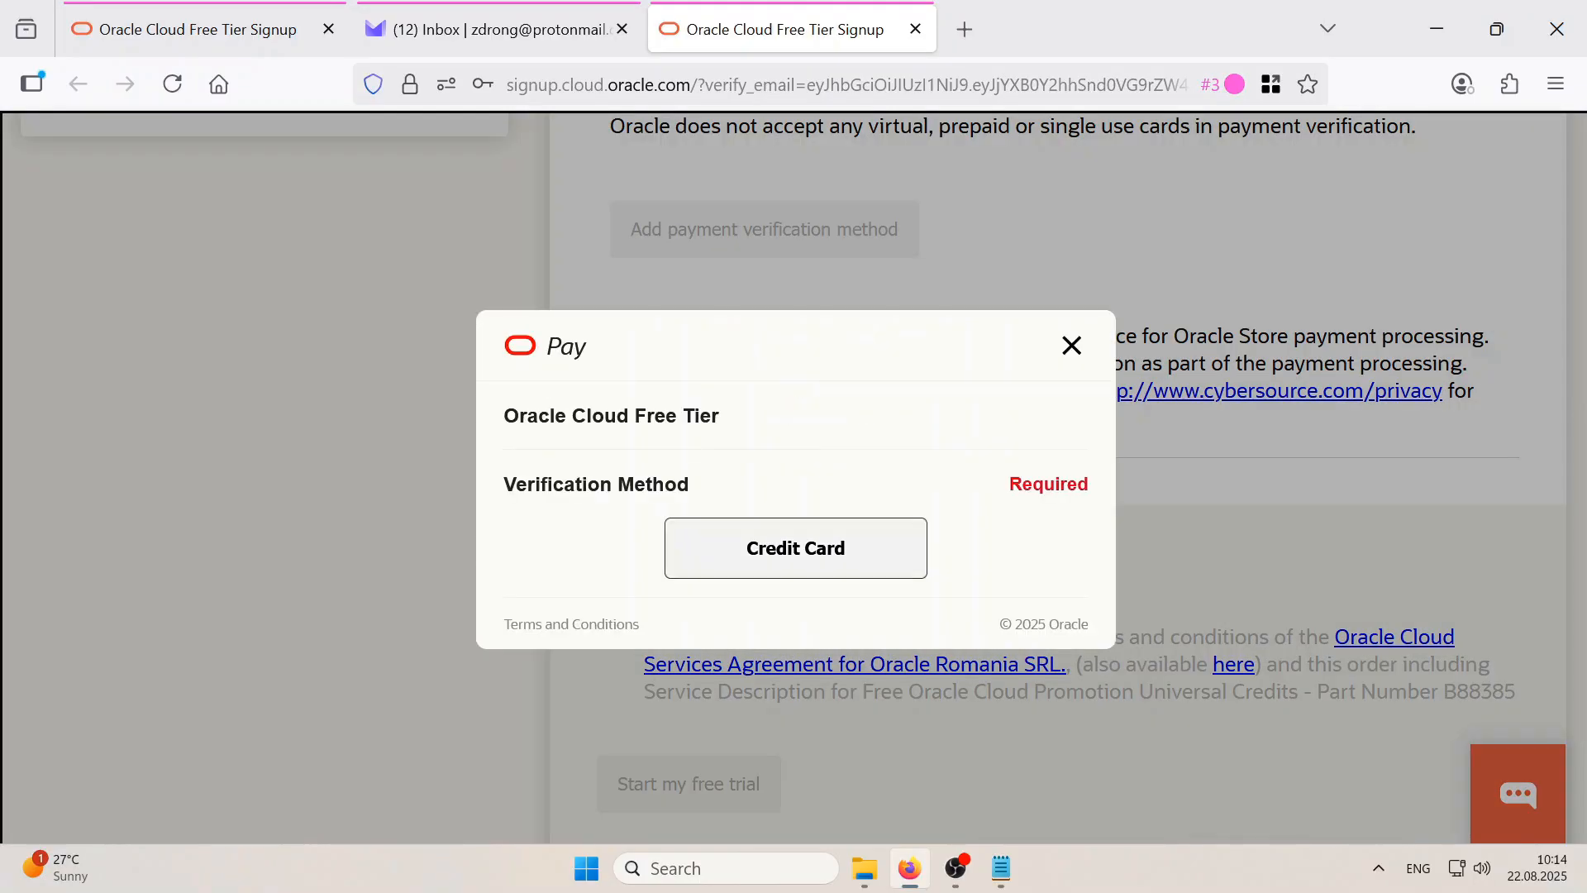
click(796, 546)
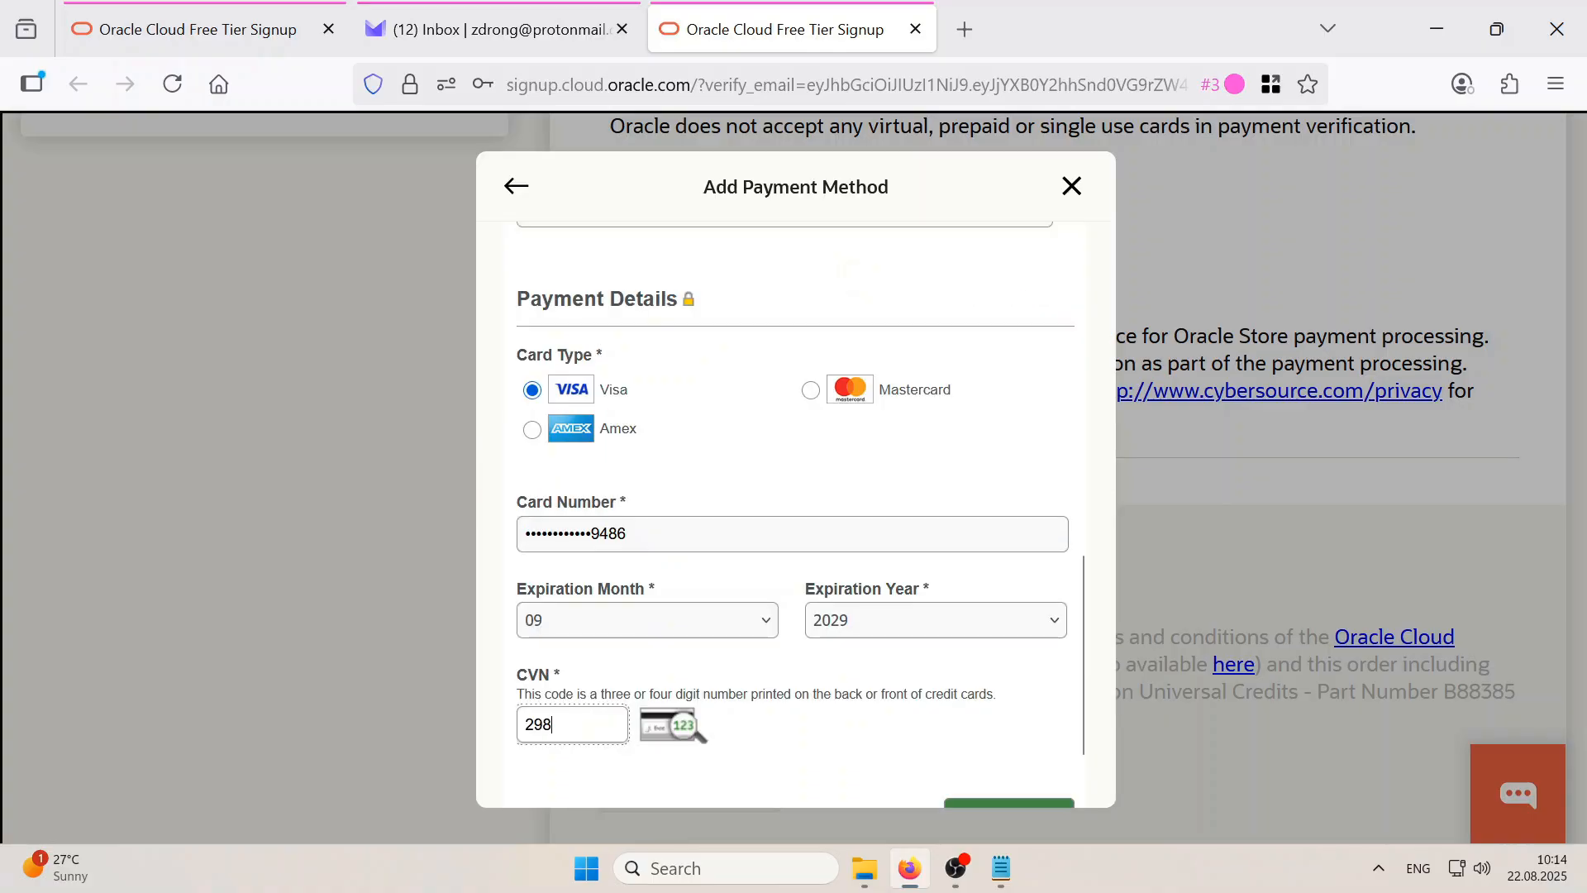
scroll(795, 514, down, 2)
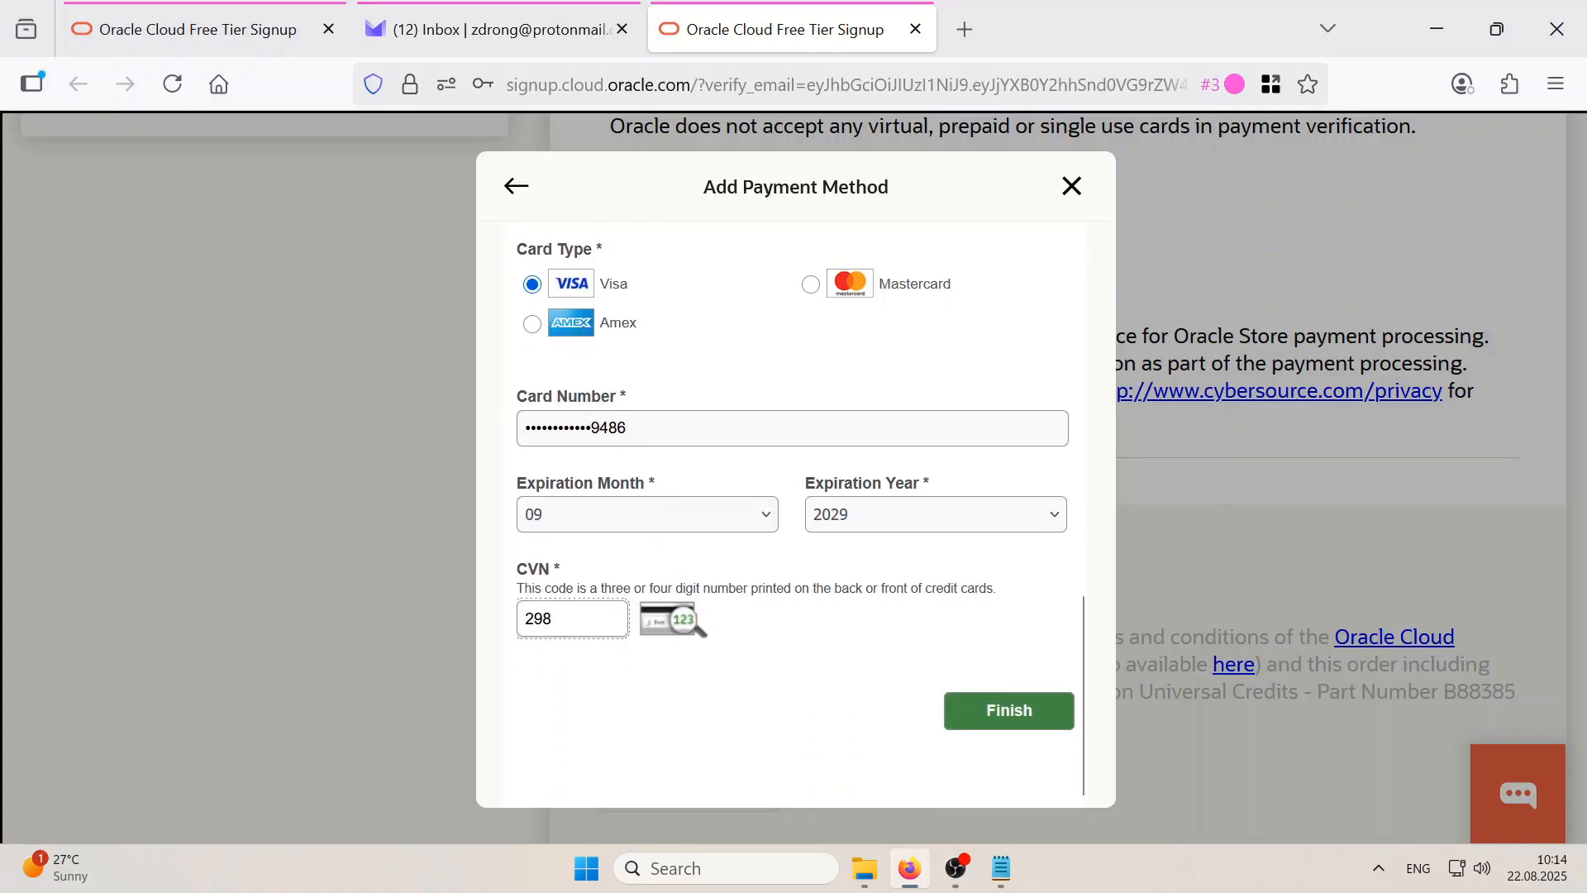
click(1004, 710)
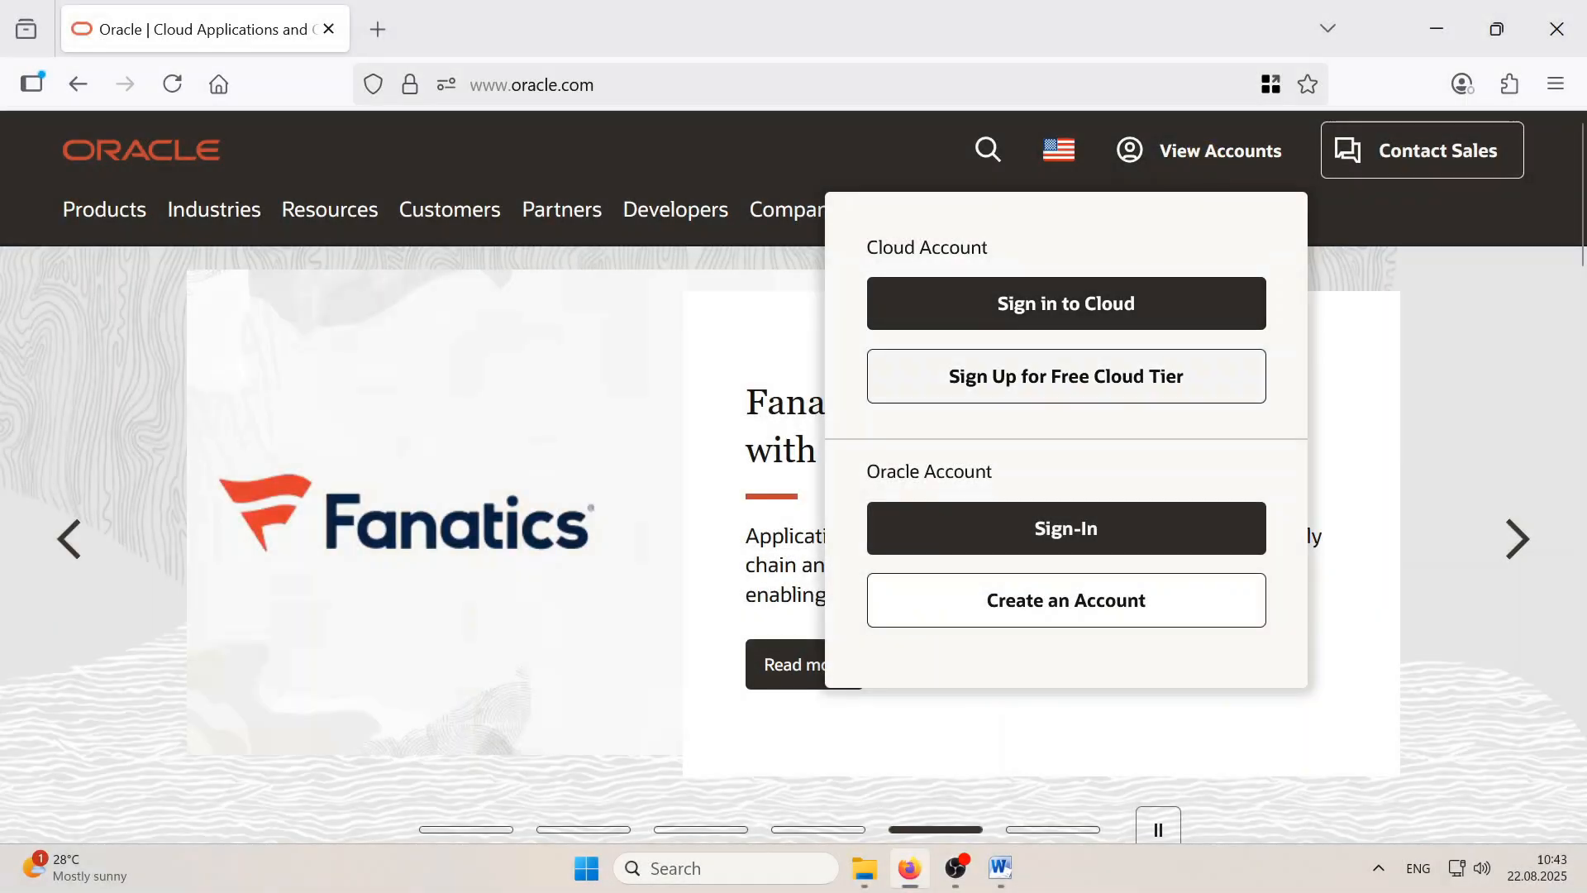
Step: Choose Sign in to Cloud, confirm the cloud account name, and sign in with saved credentials
click(1052, 302)
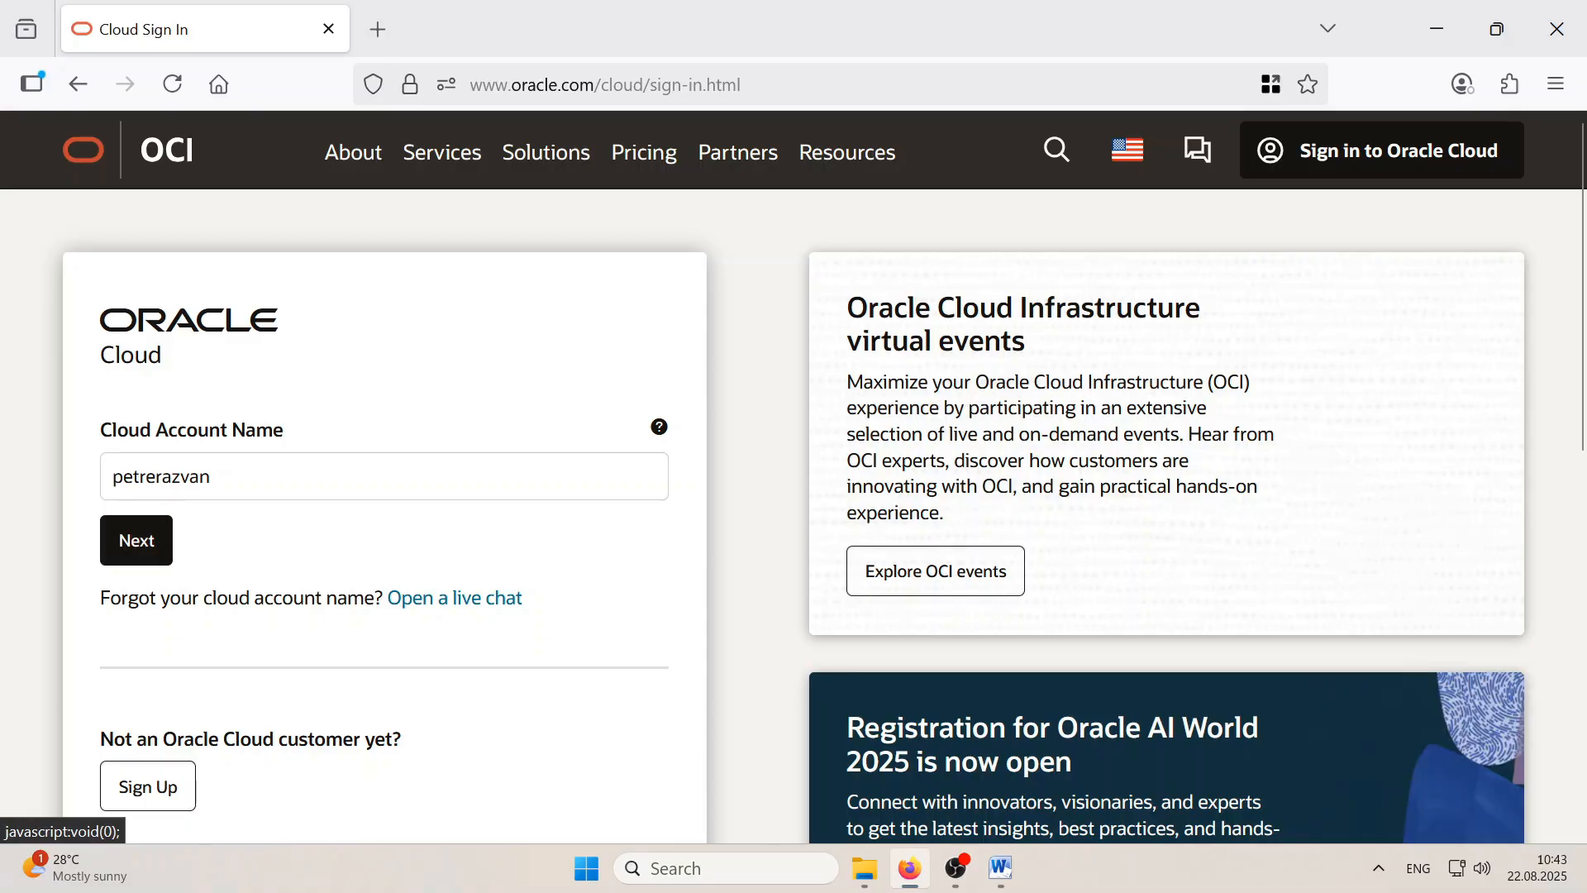
click(132, 537)
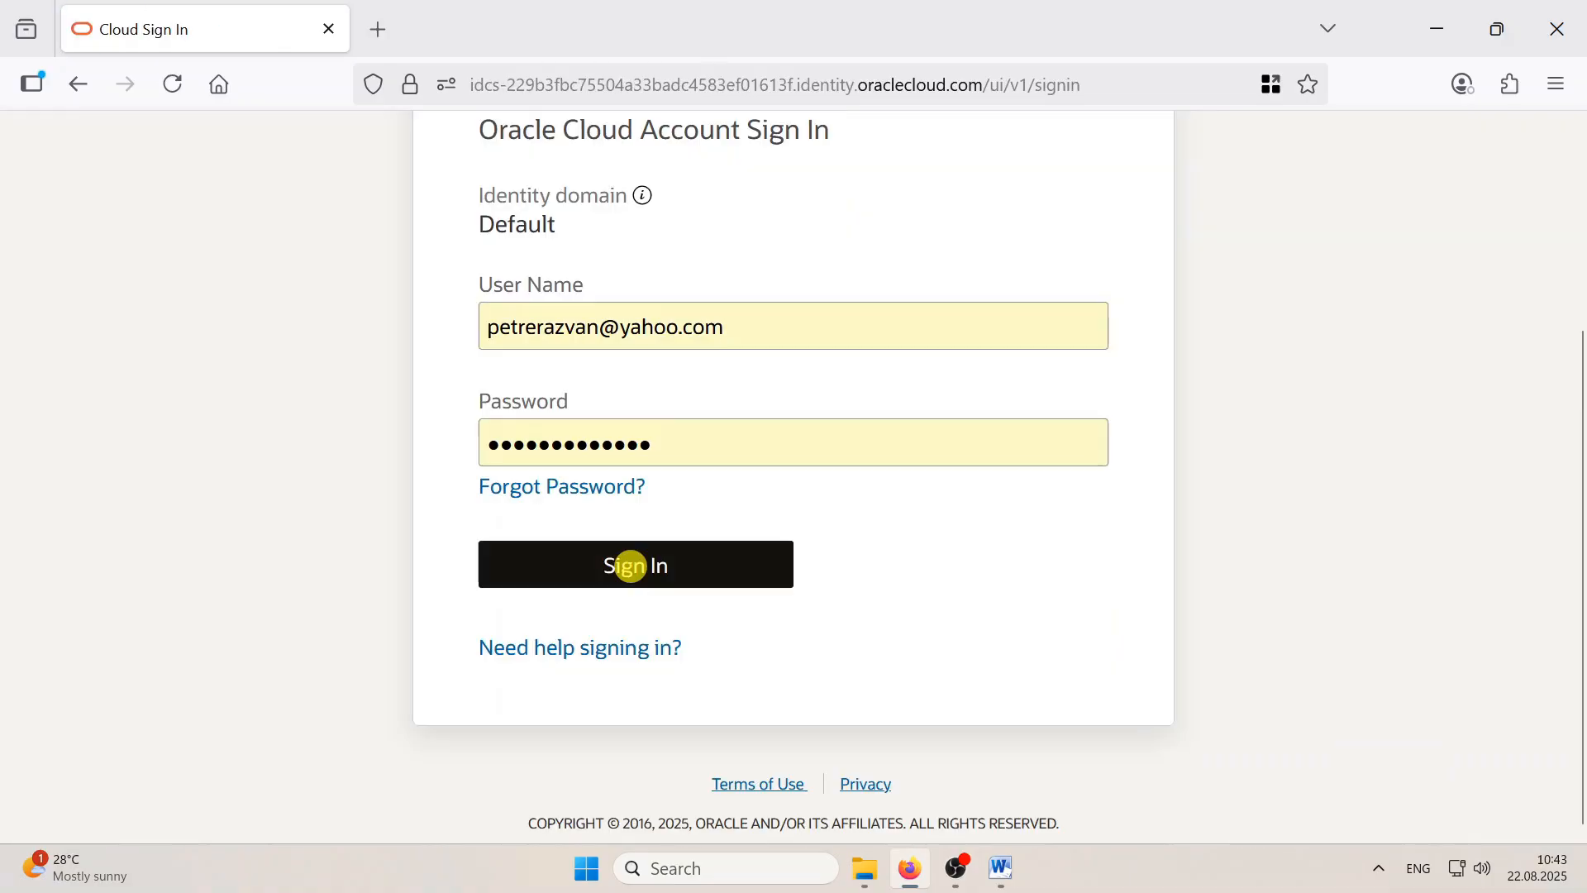
click(631, 566)
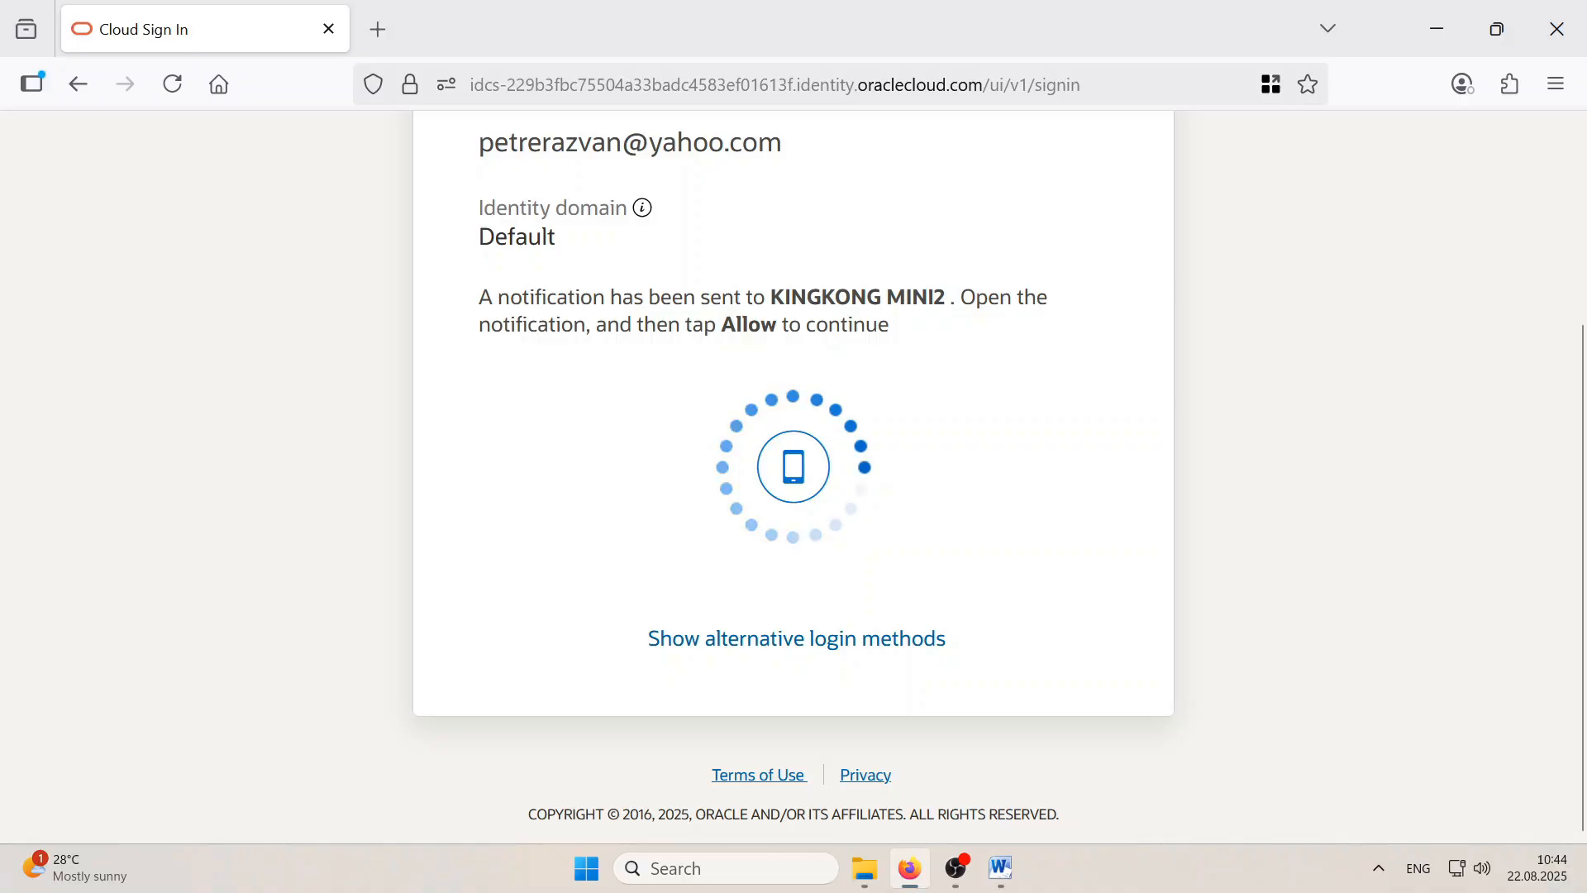
Step: Switch to Mobile App verification and submit the authenticator passcode to finish signing in
click(914, 638)
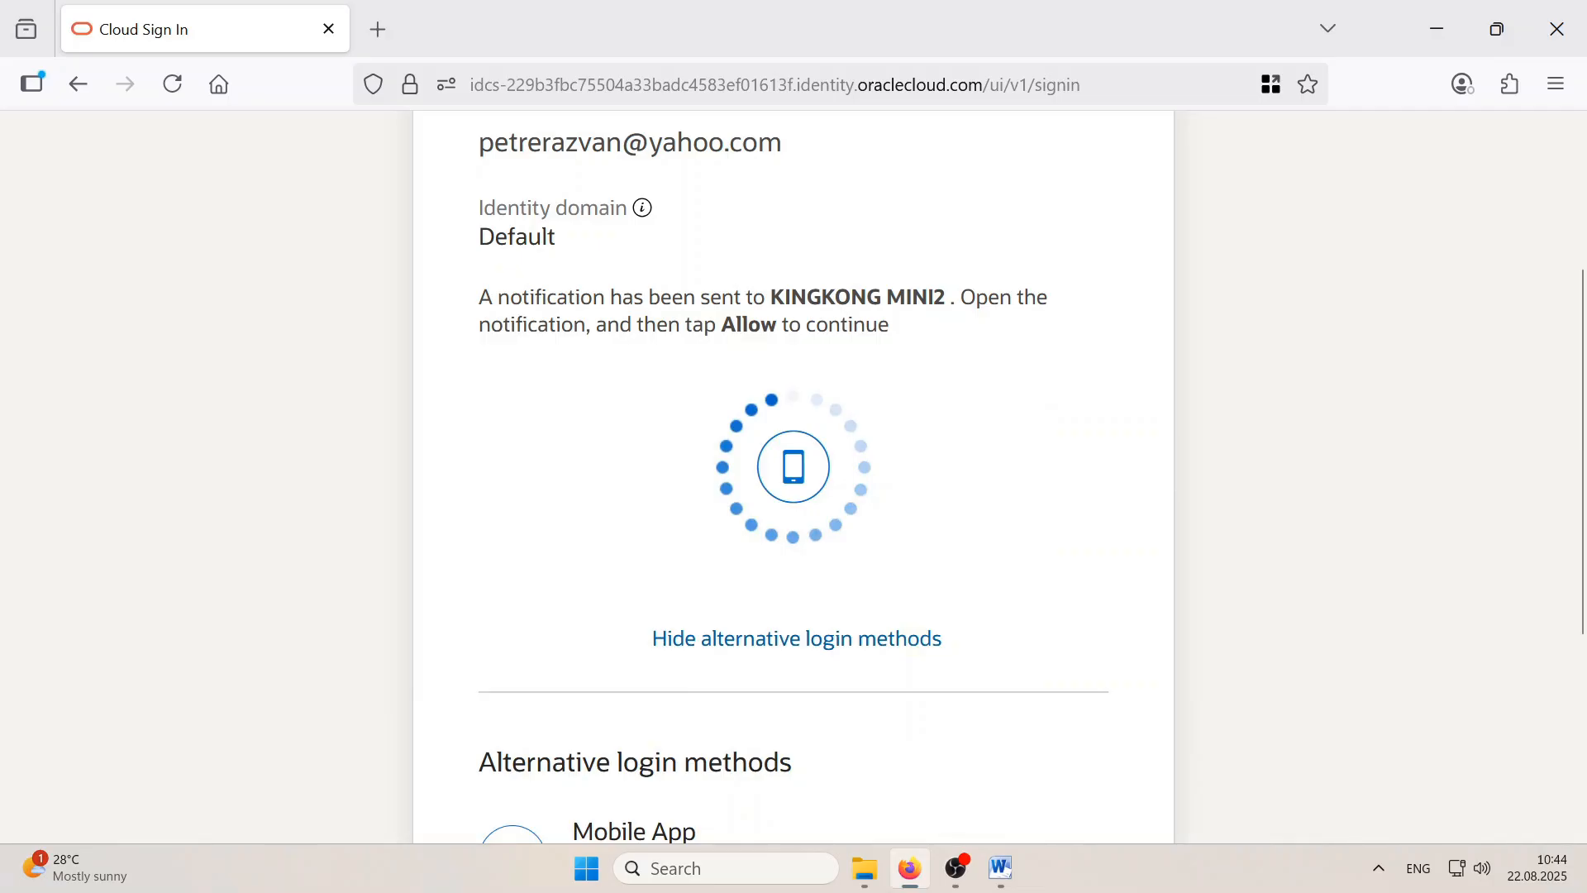
scroll(794, 476, down, 4)
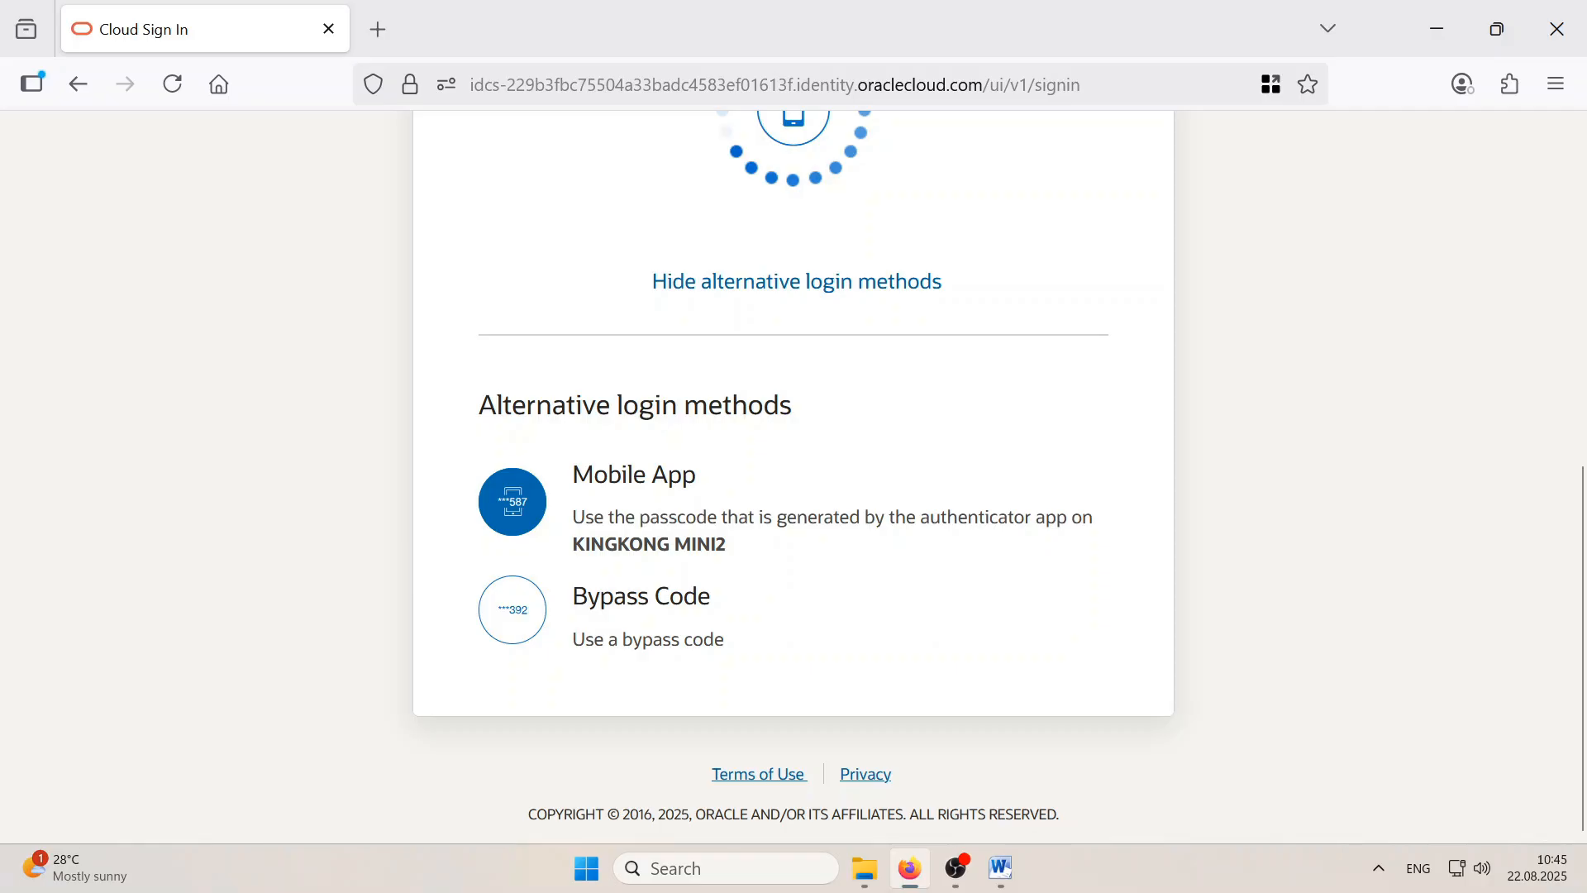
click(522, 500)
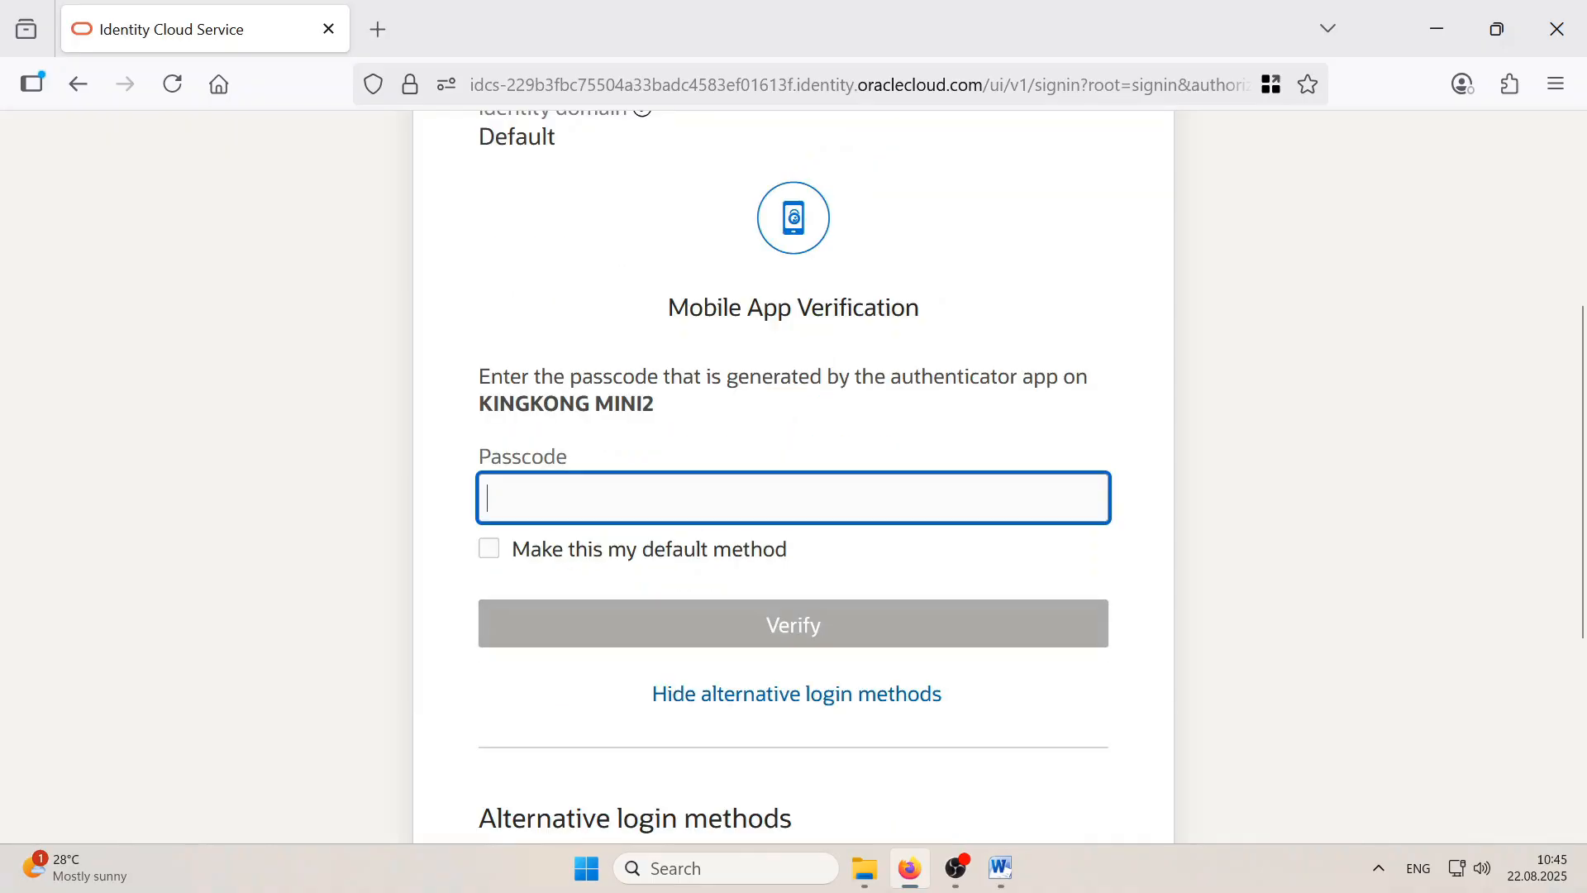
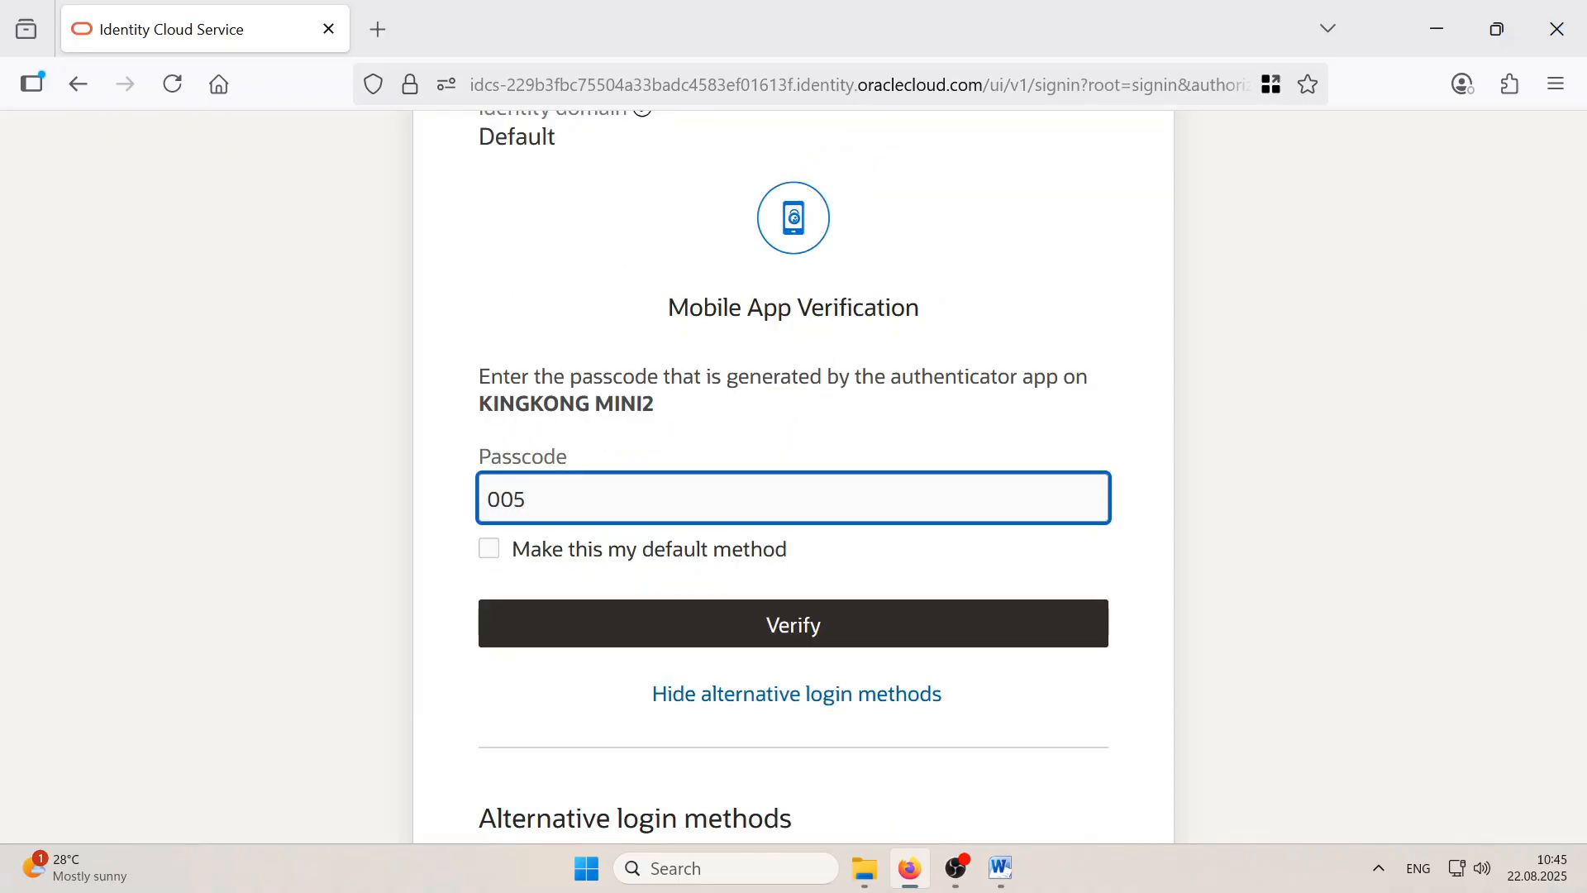
key(Return)
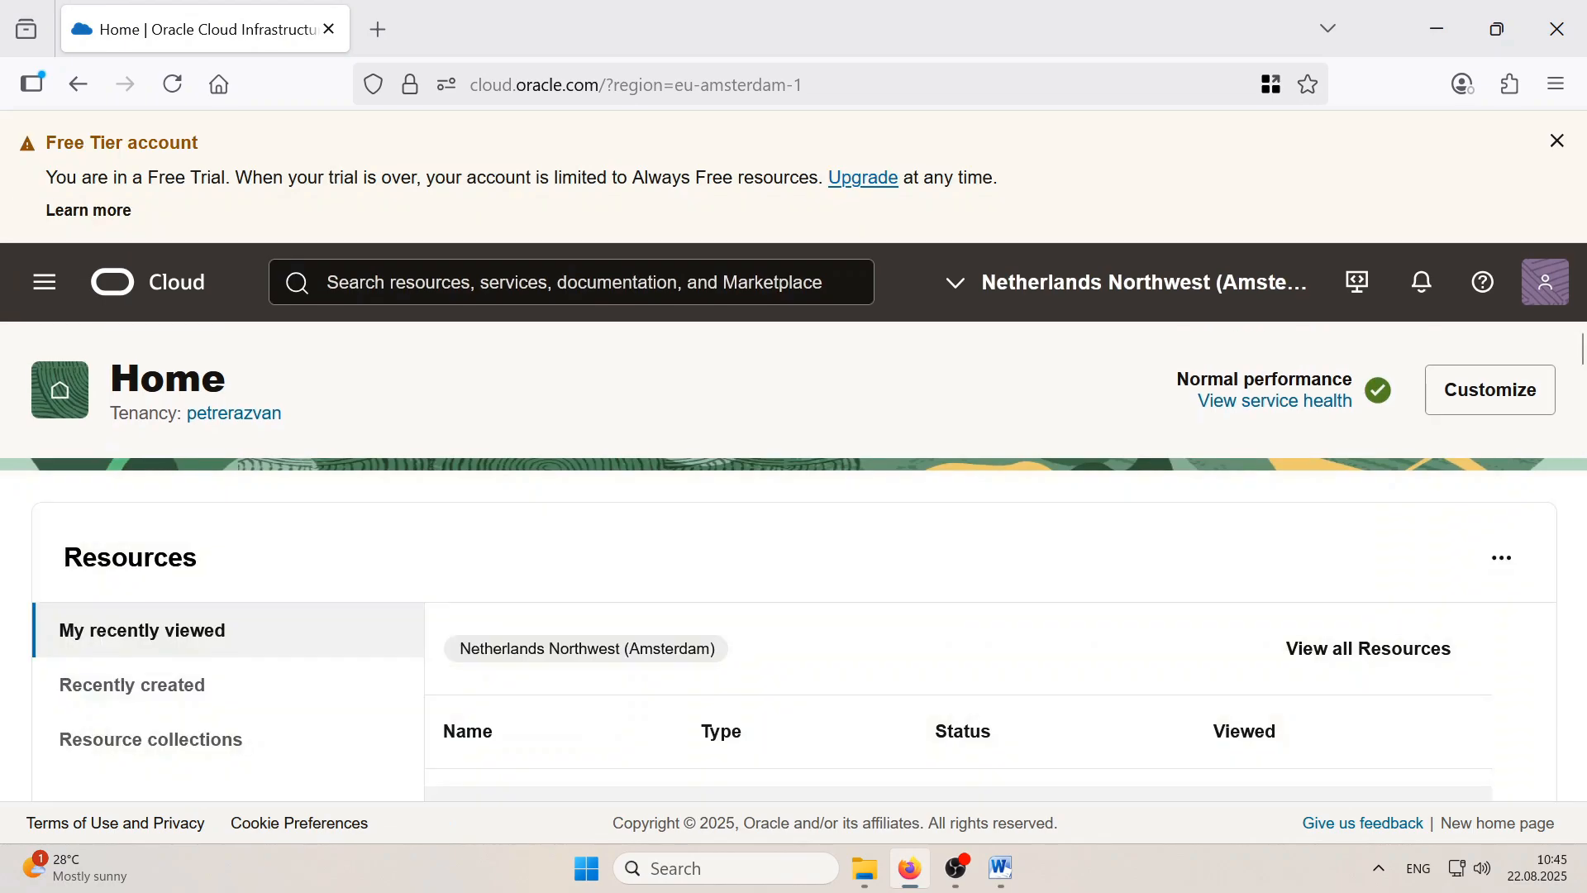
Step: Go to Compute Instances, start Create instance, and rename the instance to Glorius
click(34, 282)
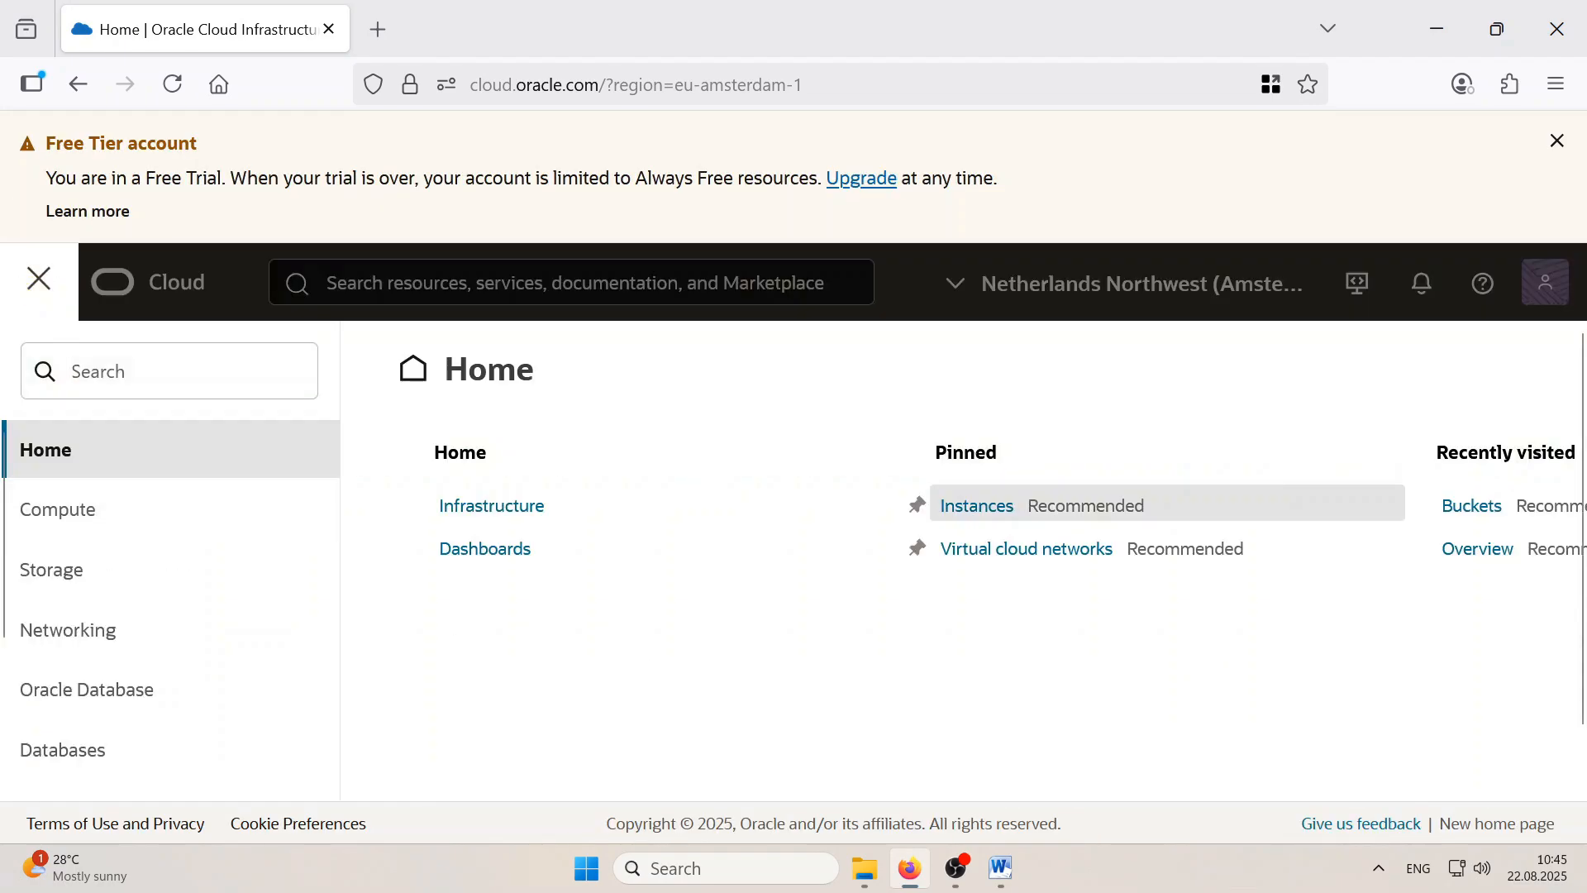
click(967, 505)
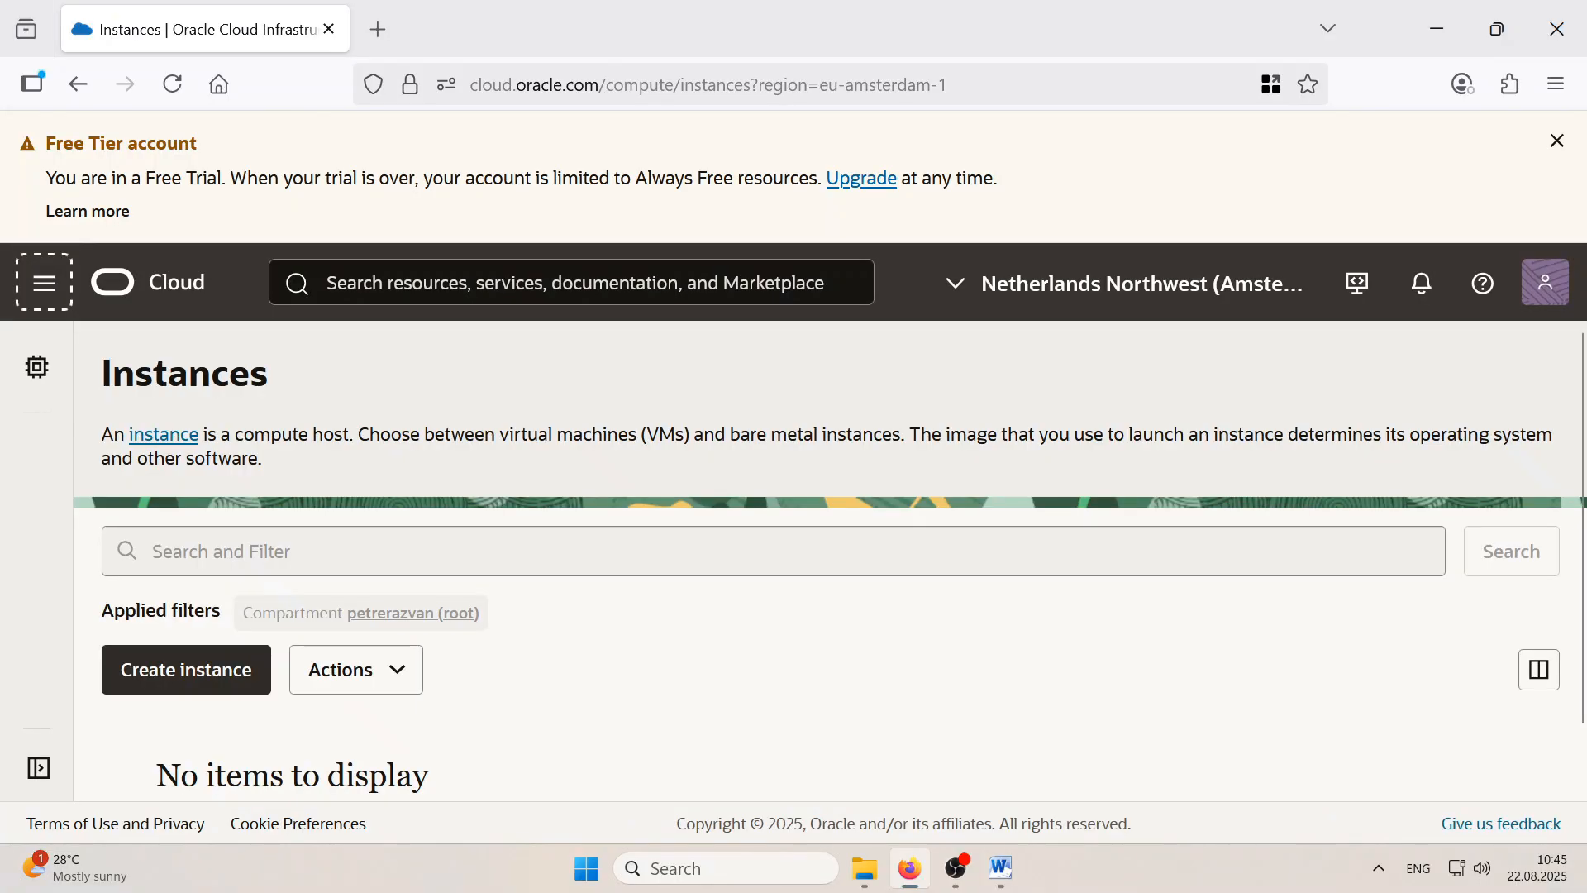
scroll(829, 560, down, 2)
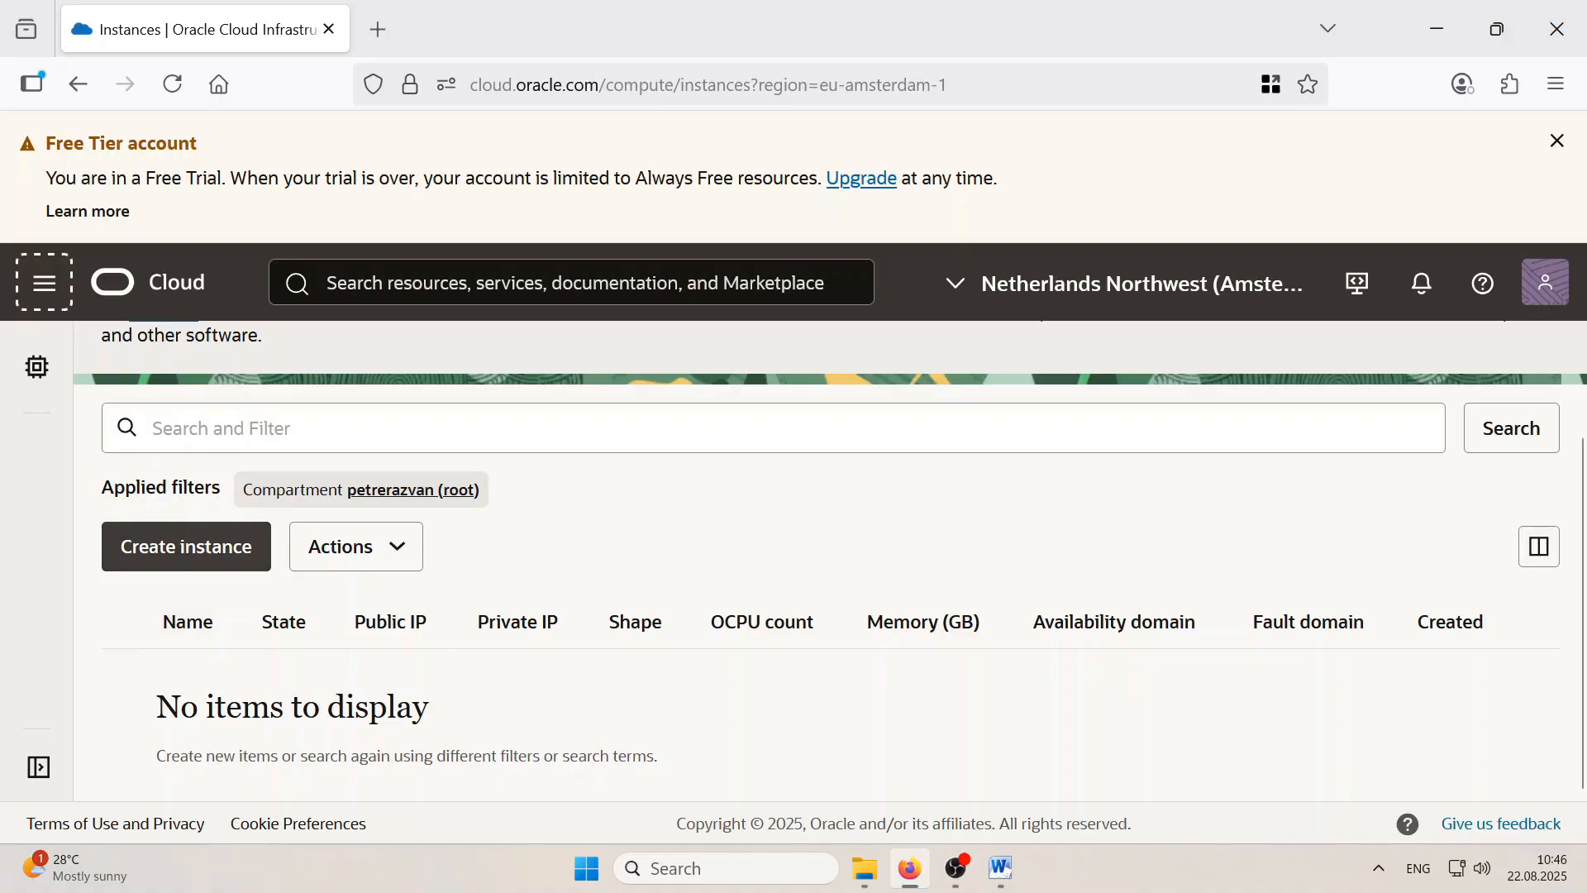
click(166, 547)
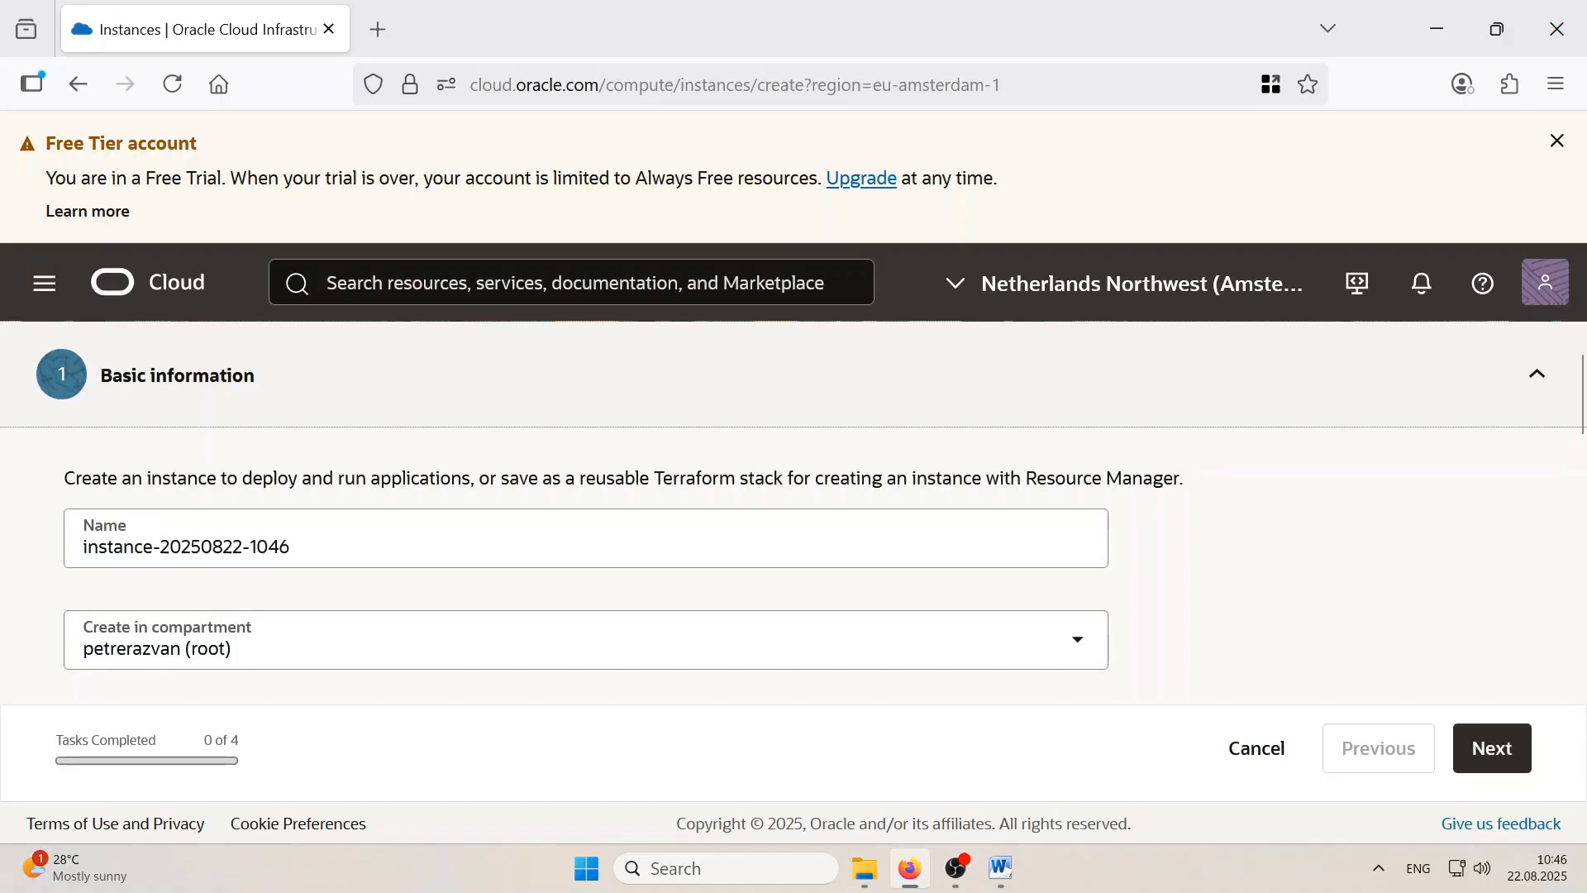
drag(305, 547, 69, 543)
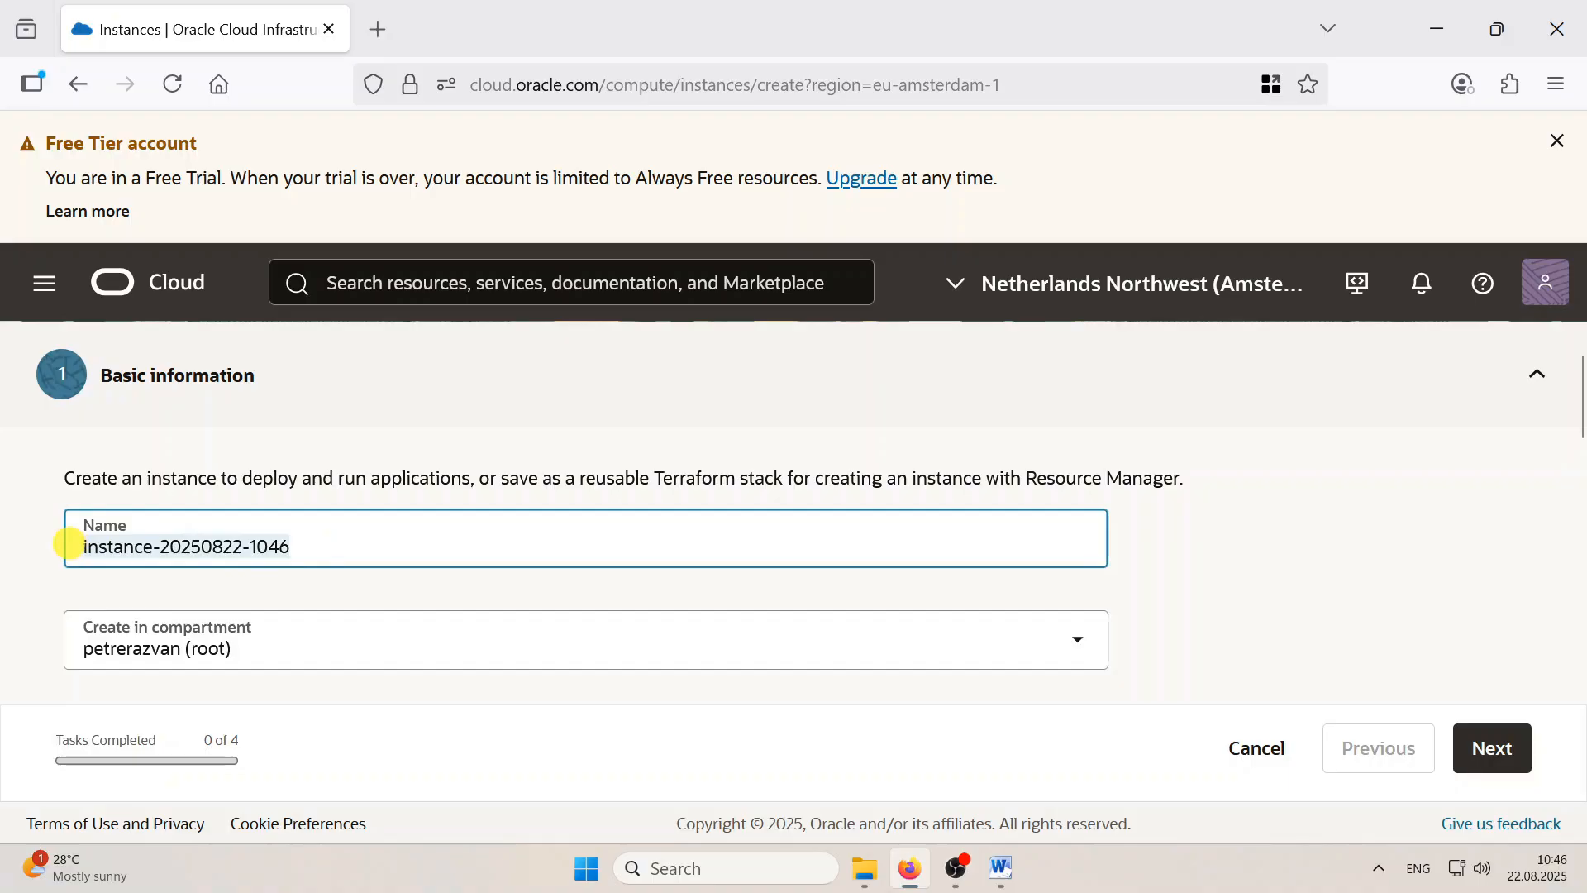
text(Glorius)
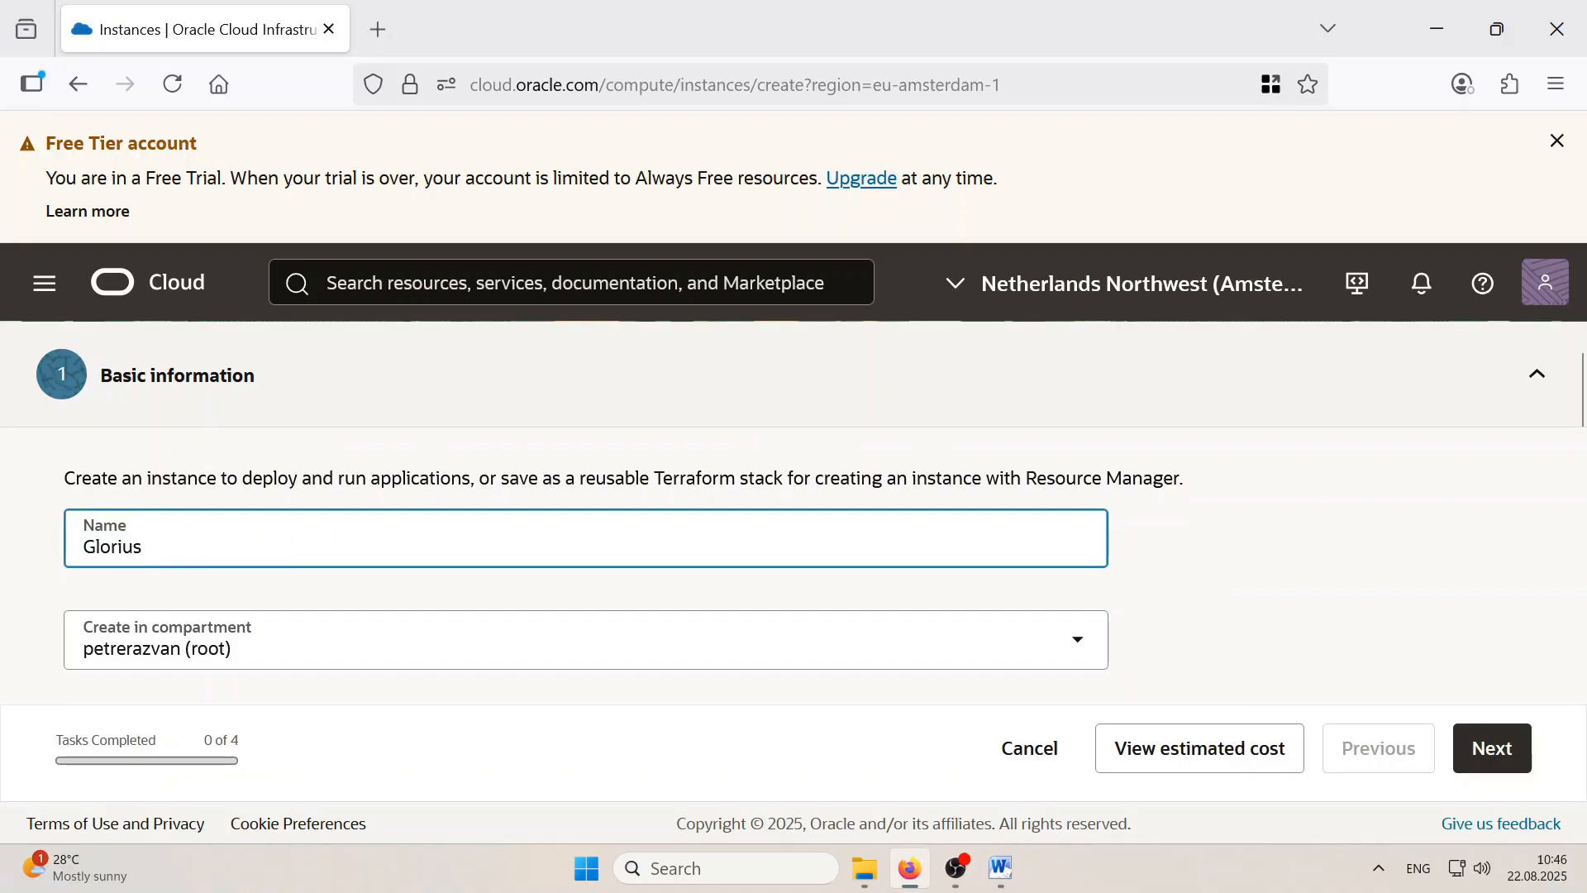
scroll(578, 537, down, 2)
scroll(793, 562, down, 5)
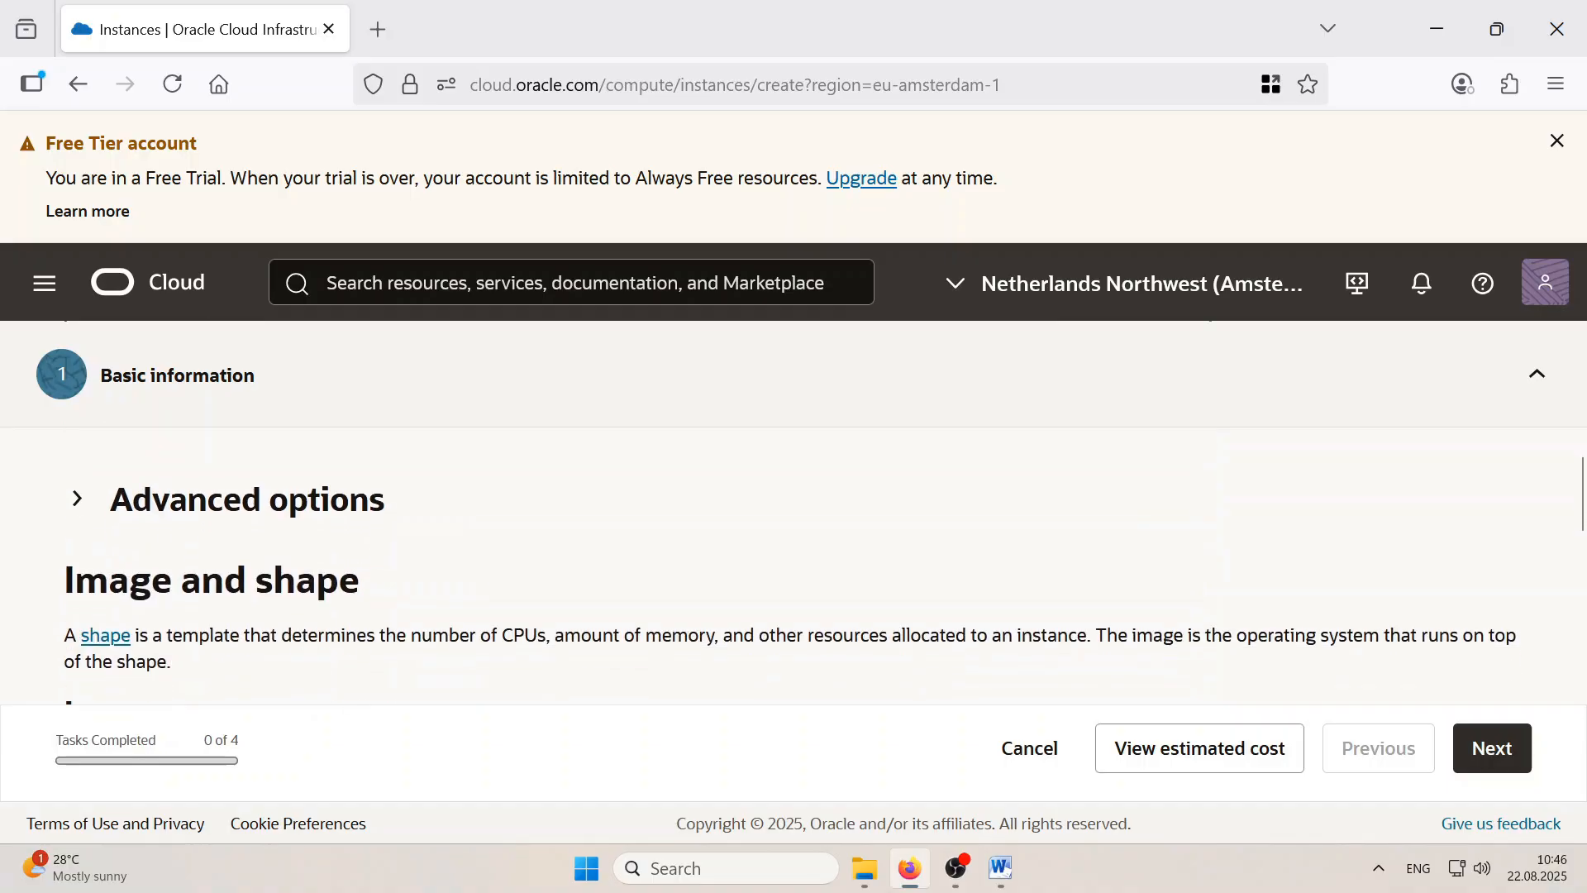
scroll(793, 562, down, 2)
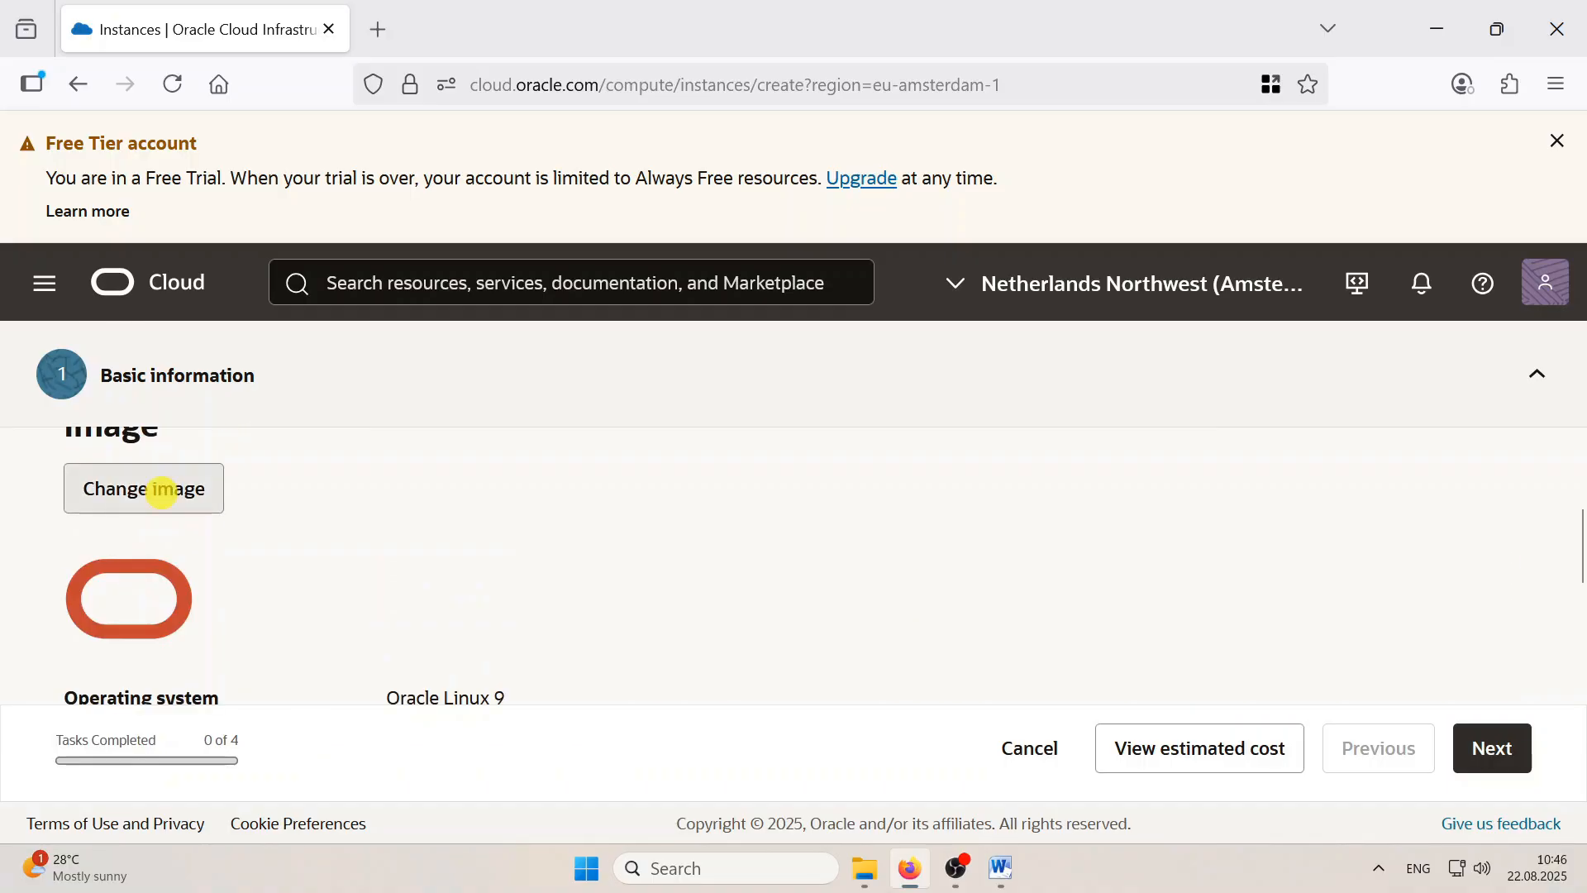
Step: Replace Oracle Linux 9 with the Canonical Ubuntu 24.04 image (build 2025.07.23-0)
click(158, 488)
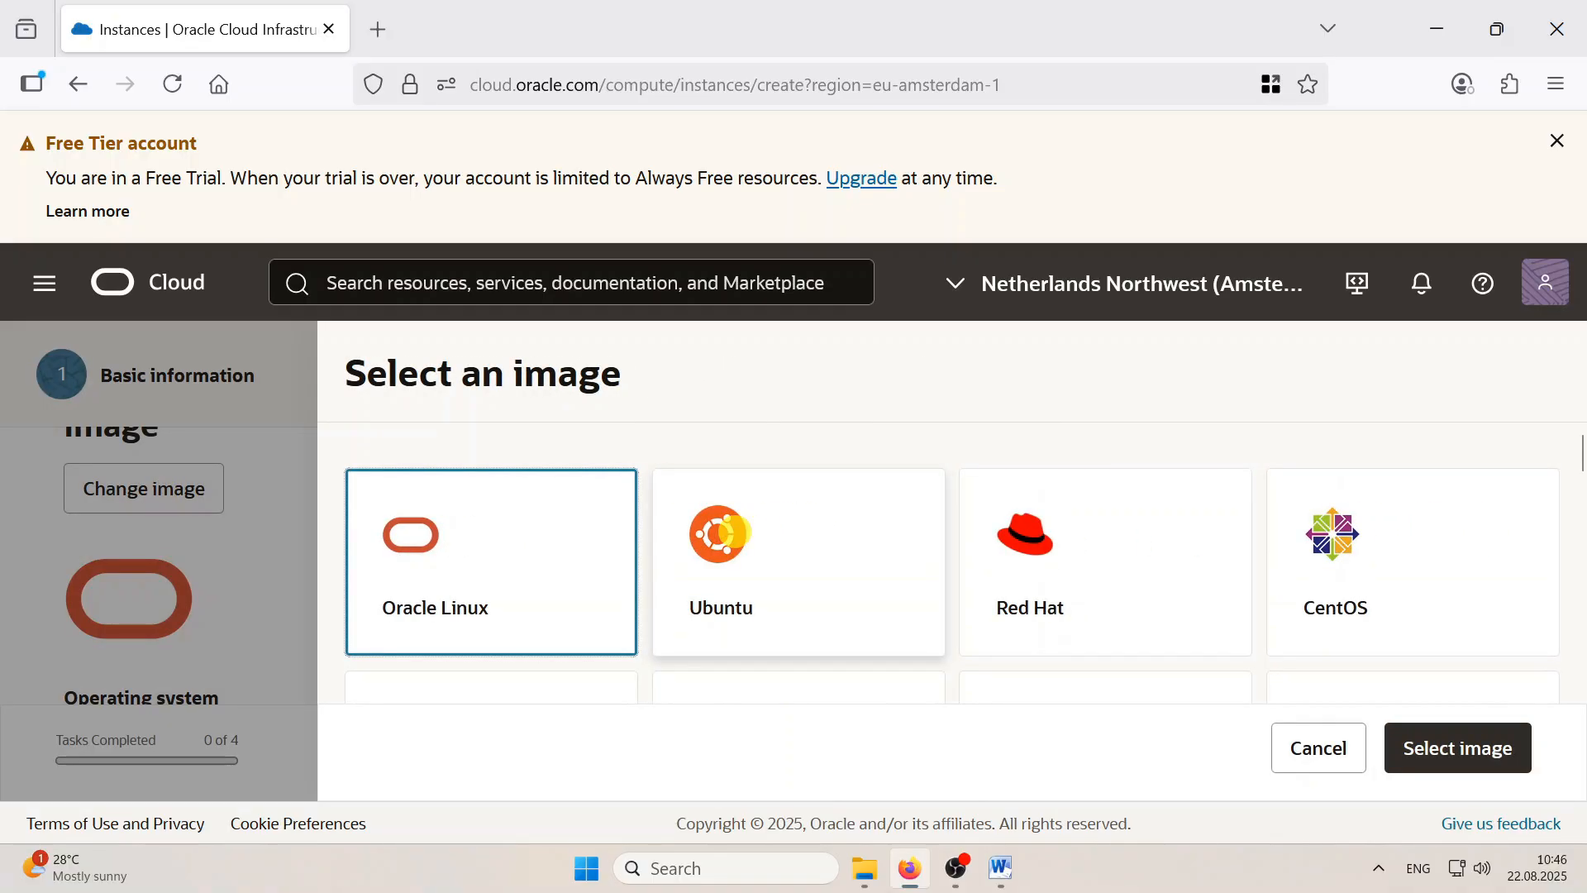
click(734, 531)
scroll(430, 648, down, 10)
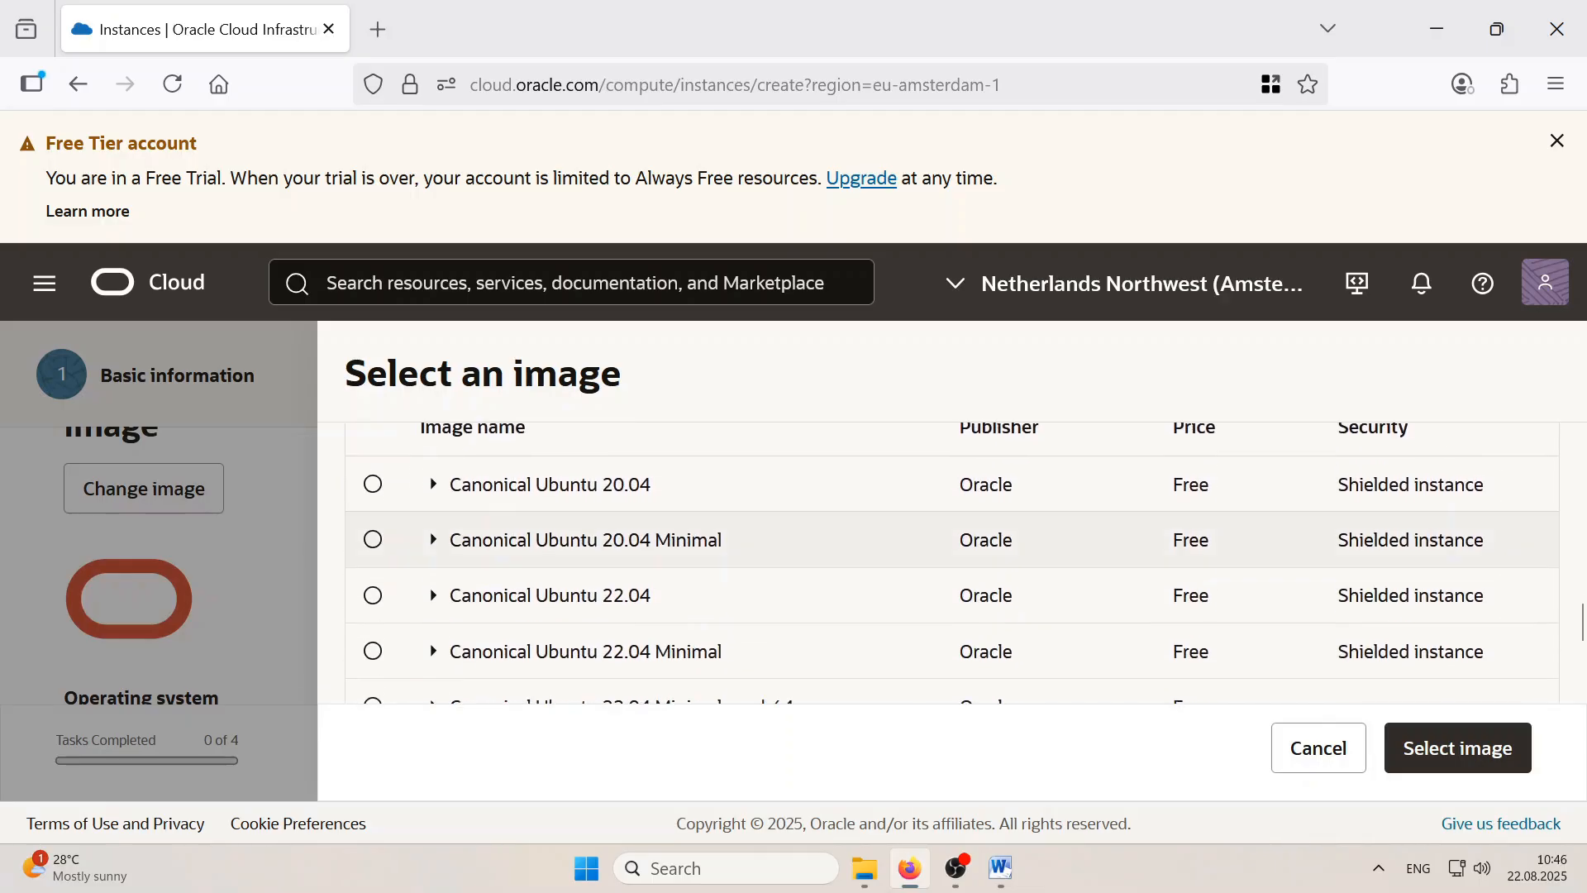
scroll(950, 562, down, 2)
scroll(950, 562, up, 2)
scroll(429, 595, down, 3)
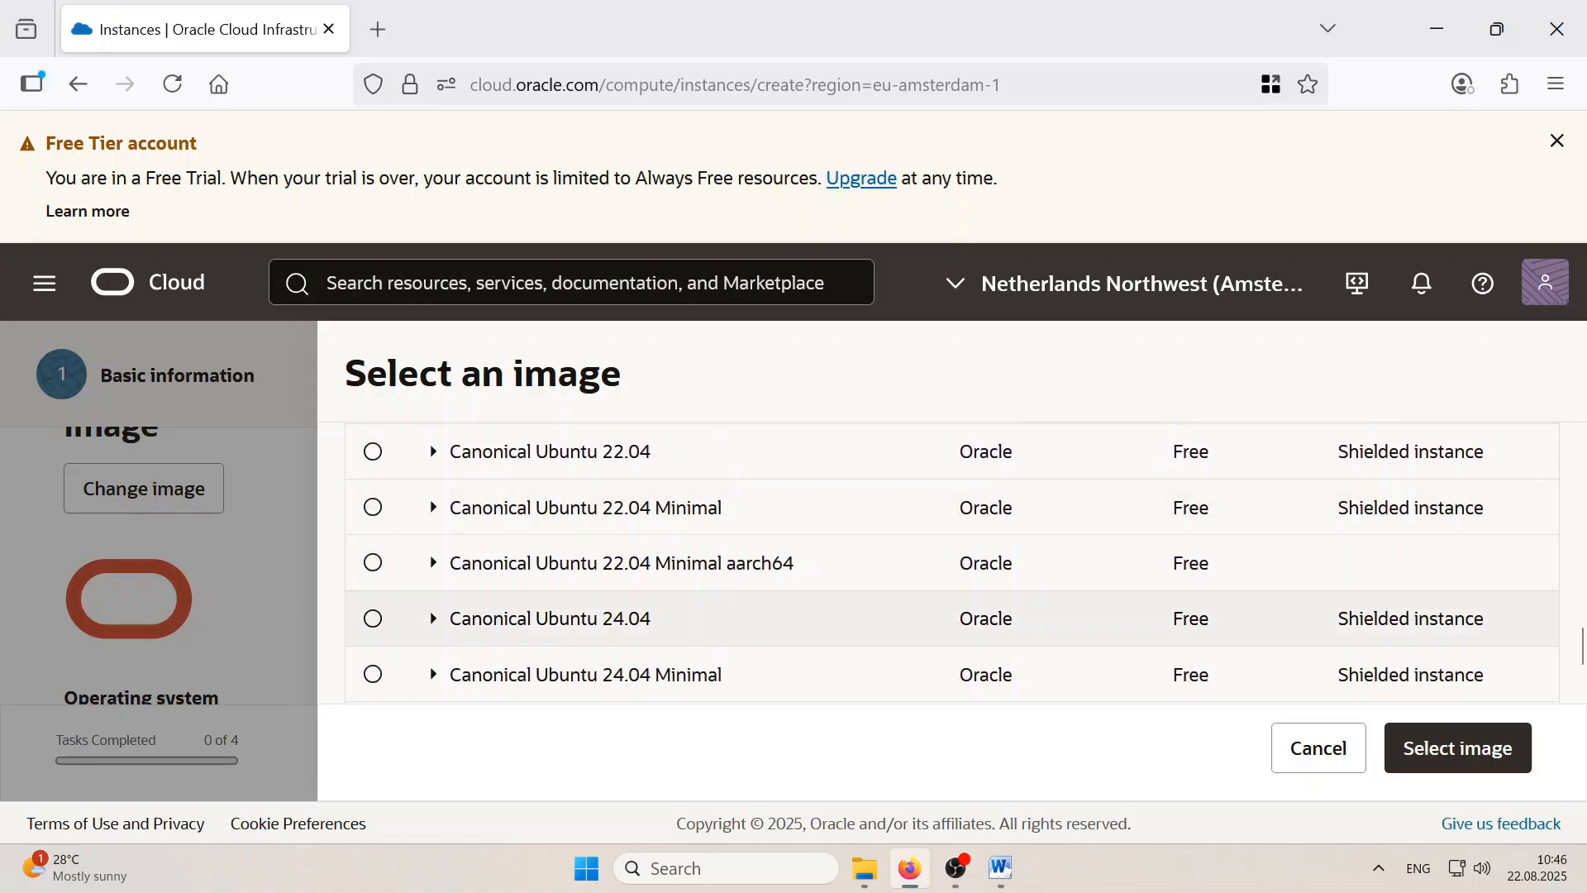
scroll(430, 554, down, 2)
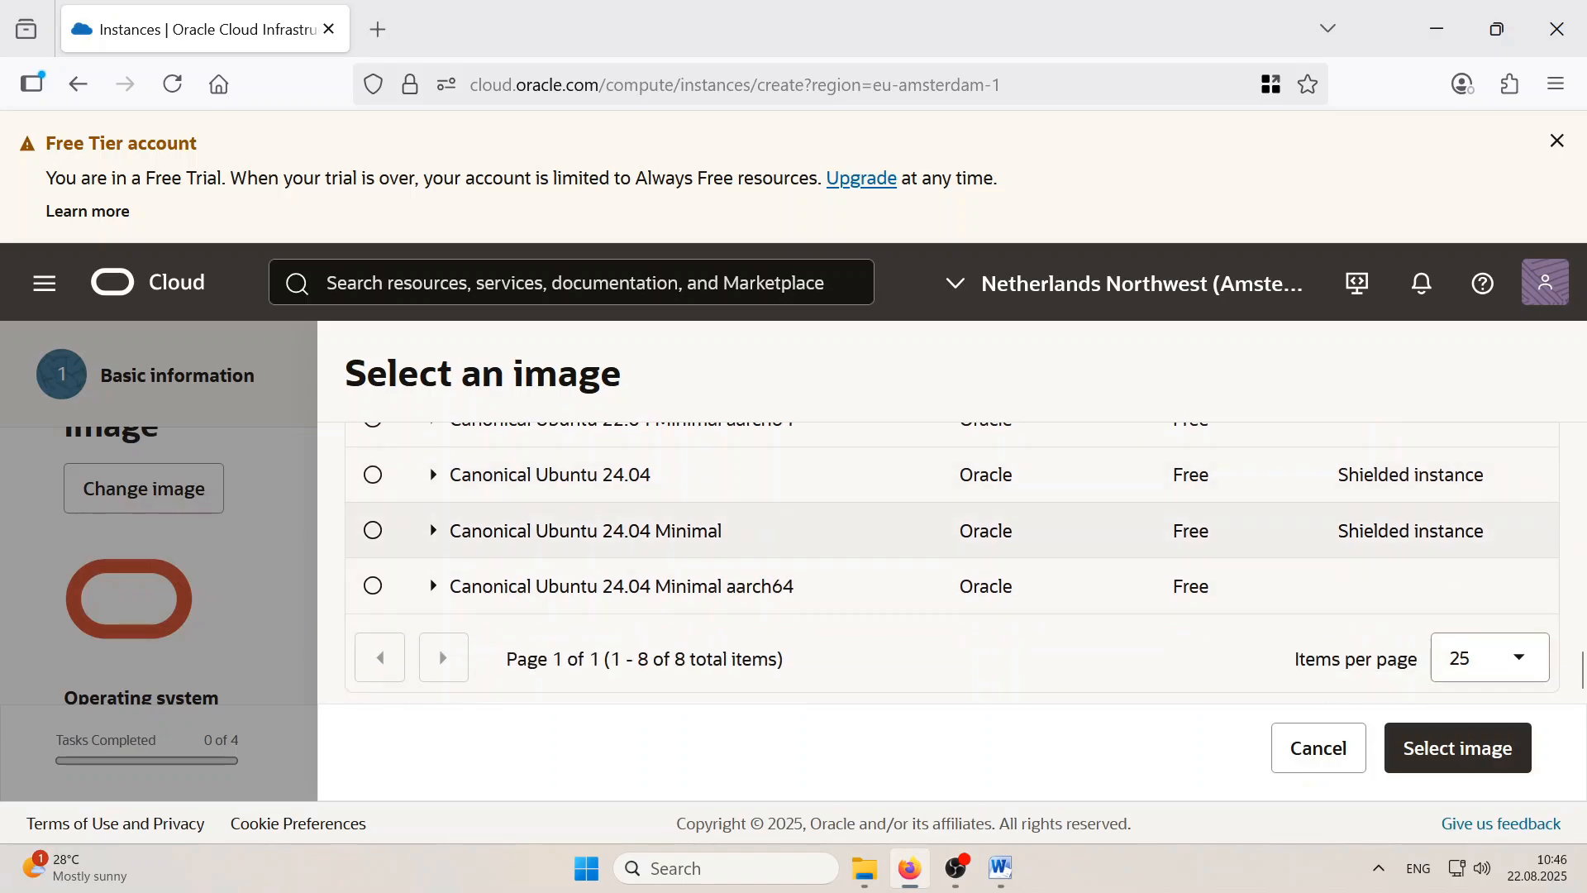
click(373, 474)
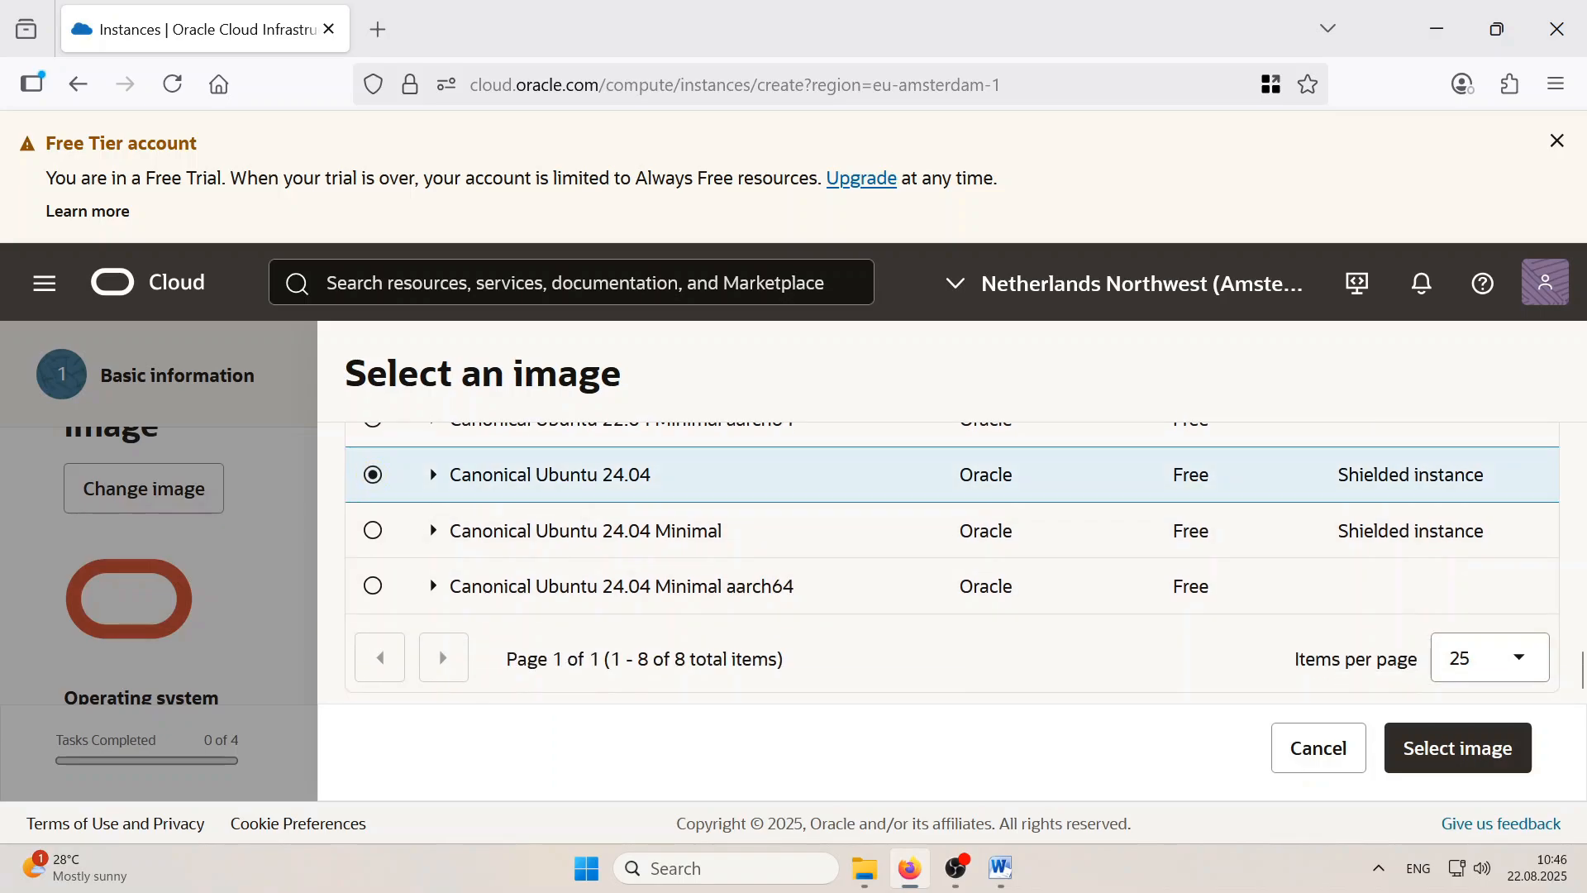
click(1456, 747)
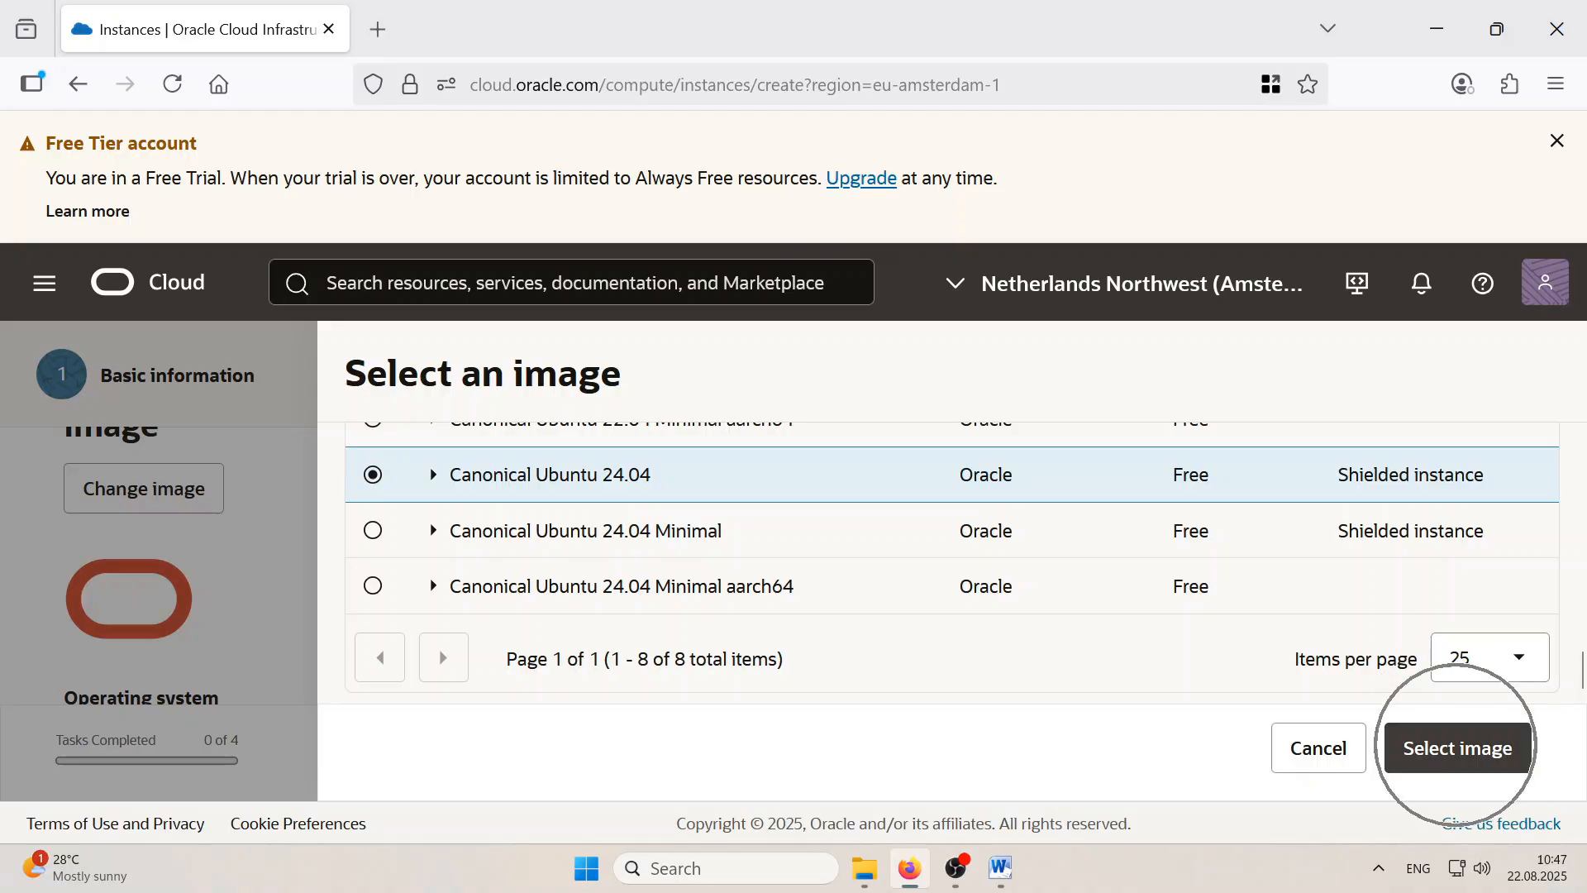
click(1457, 746)
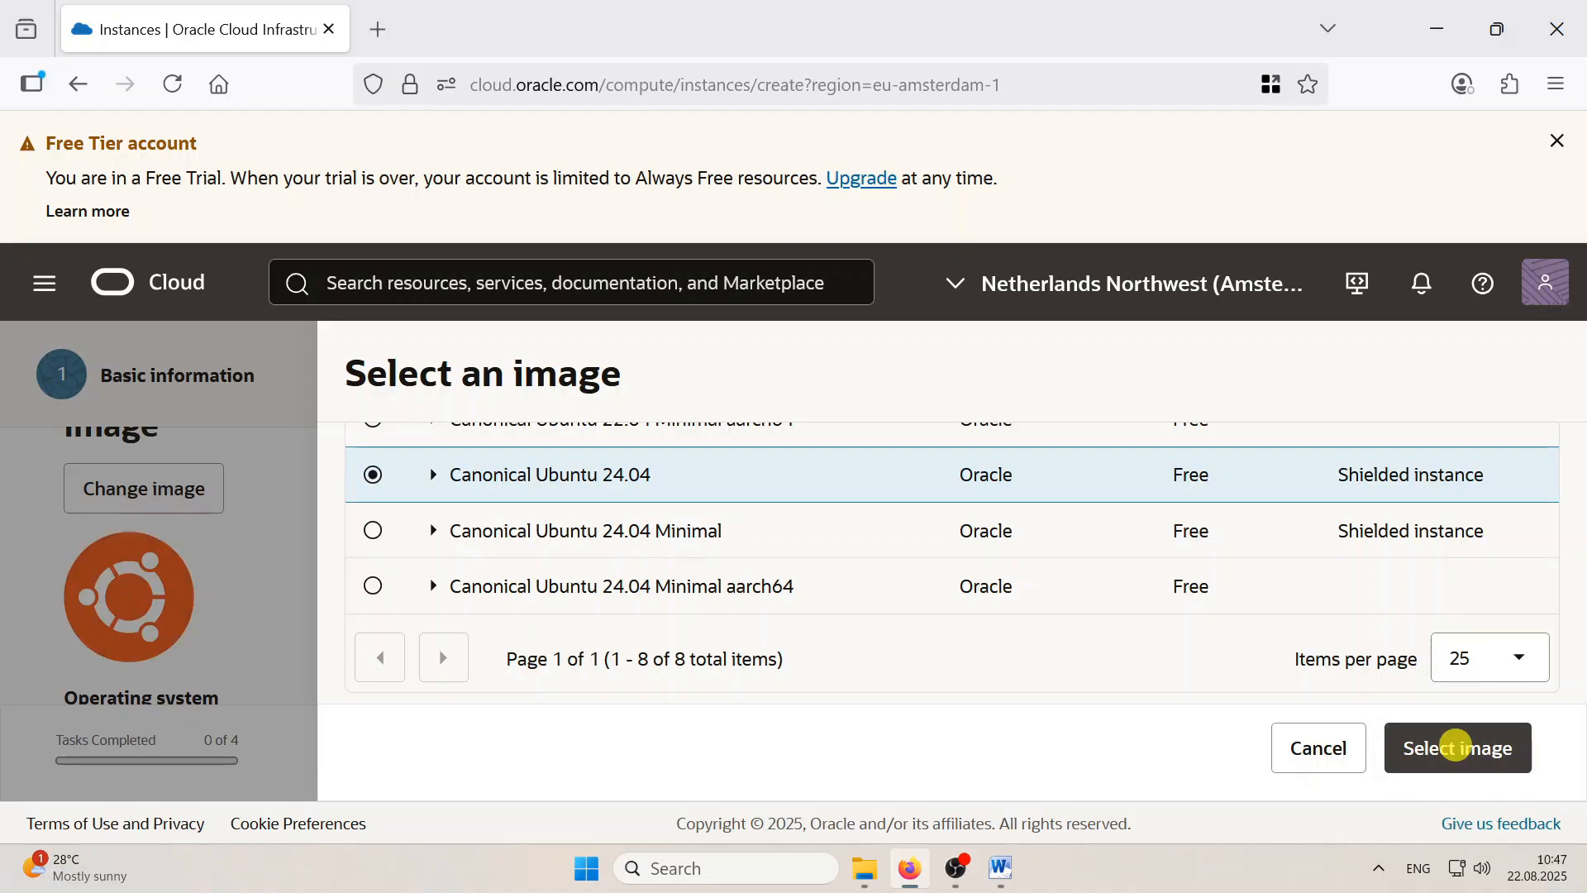
scroll(793, 561, down, 6)
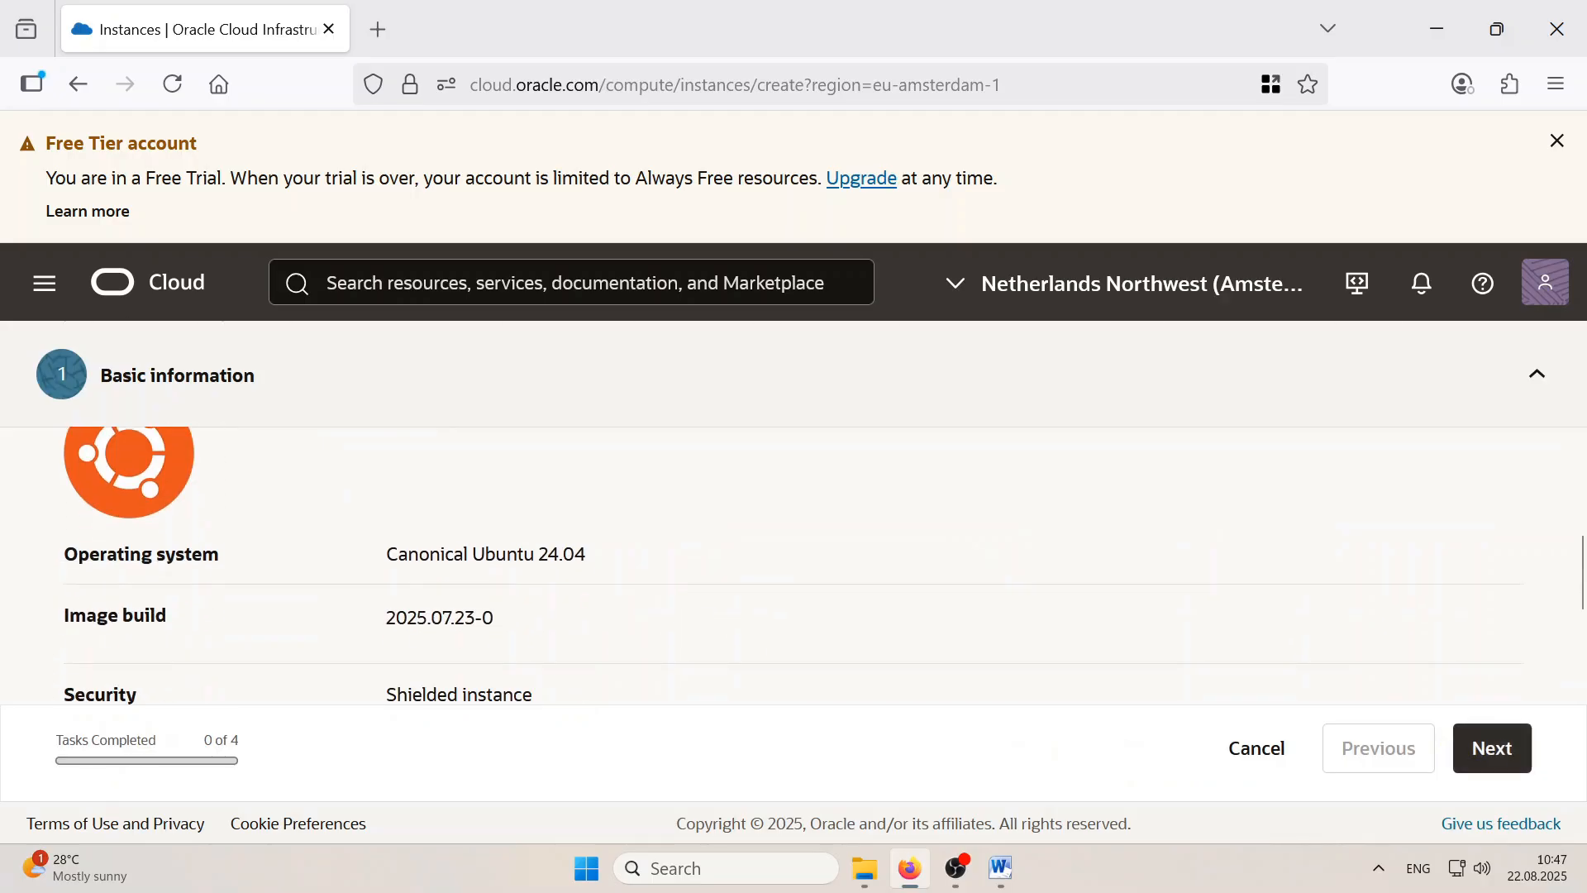
scroll(794, 562, down, 1)
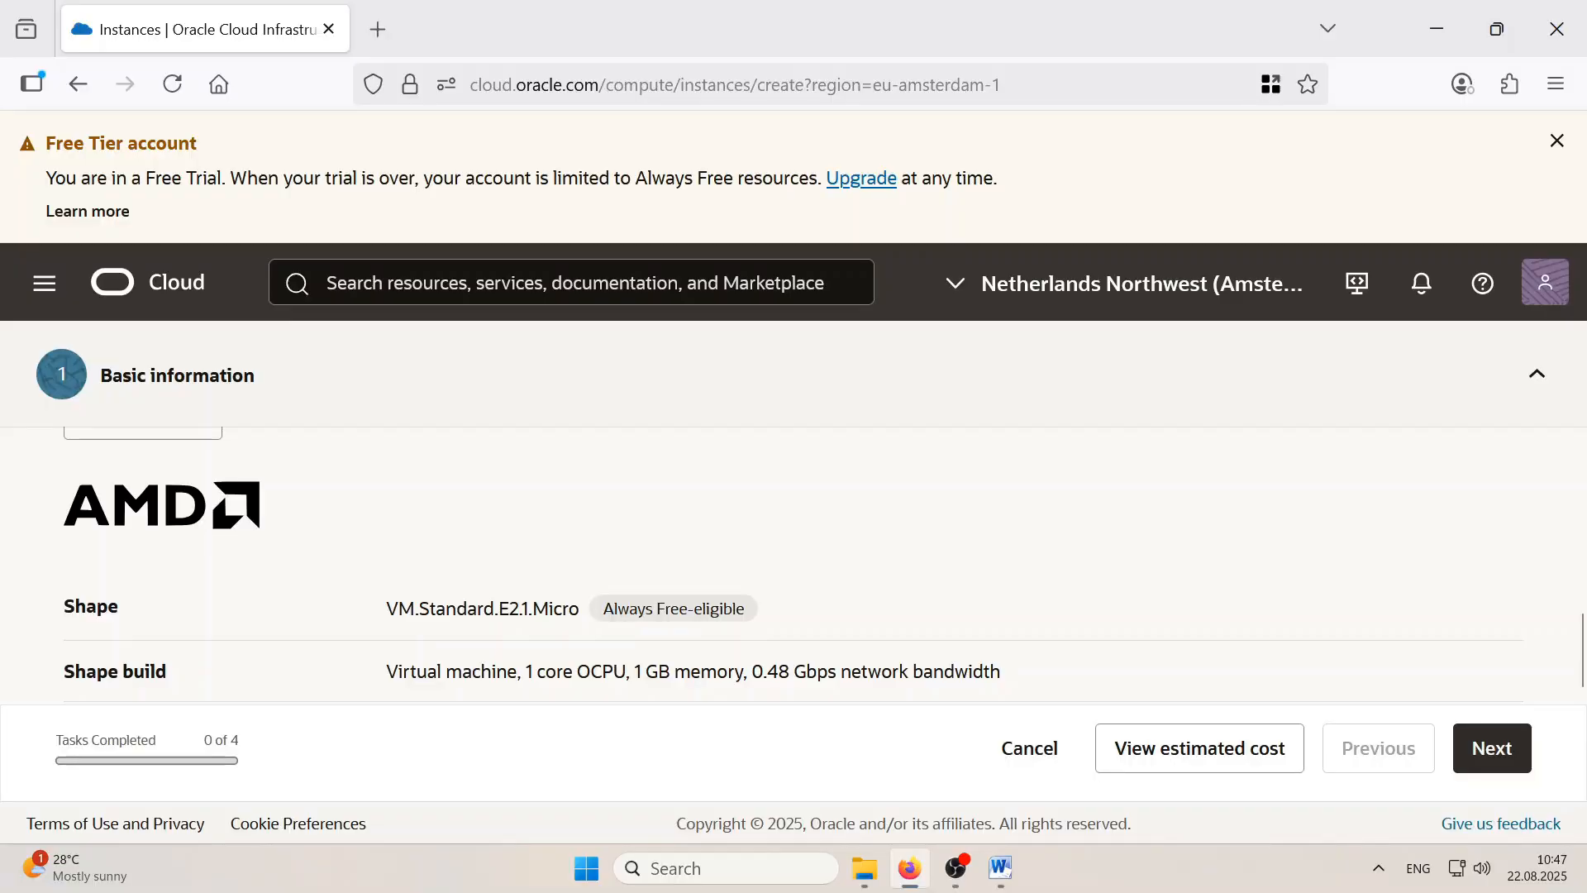
scroll(793, 562, up, 2)
click(177, 558)
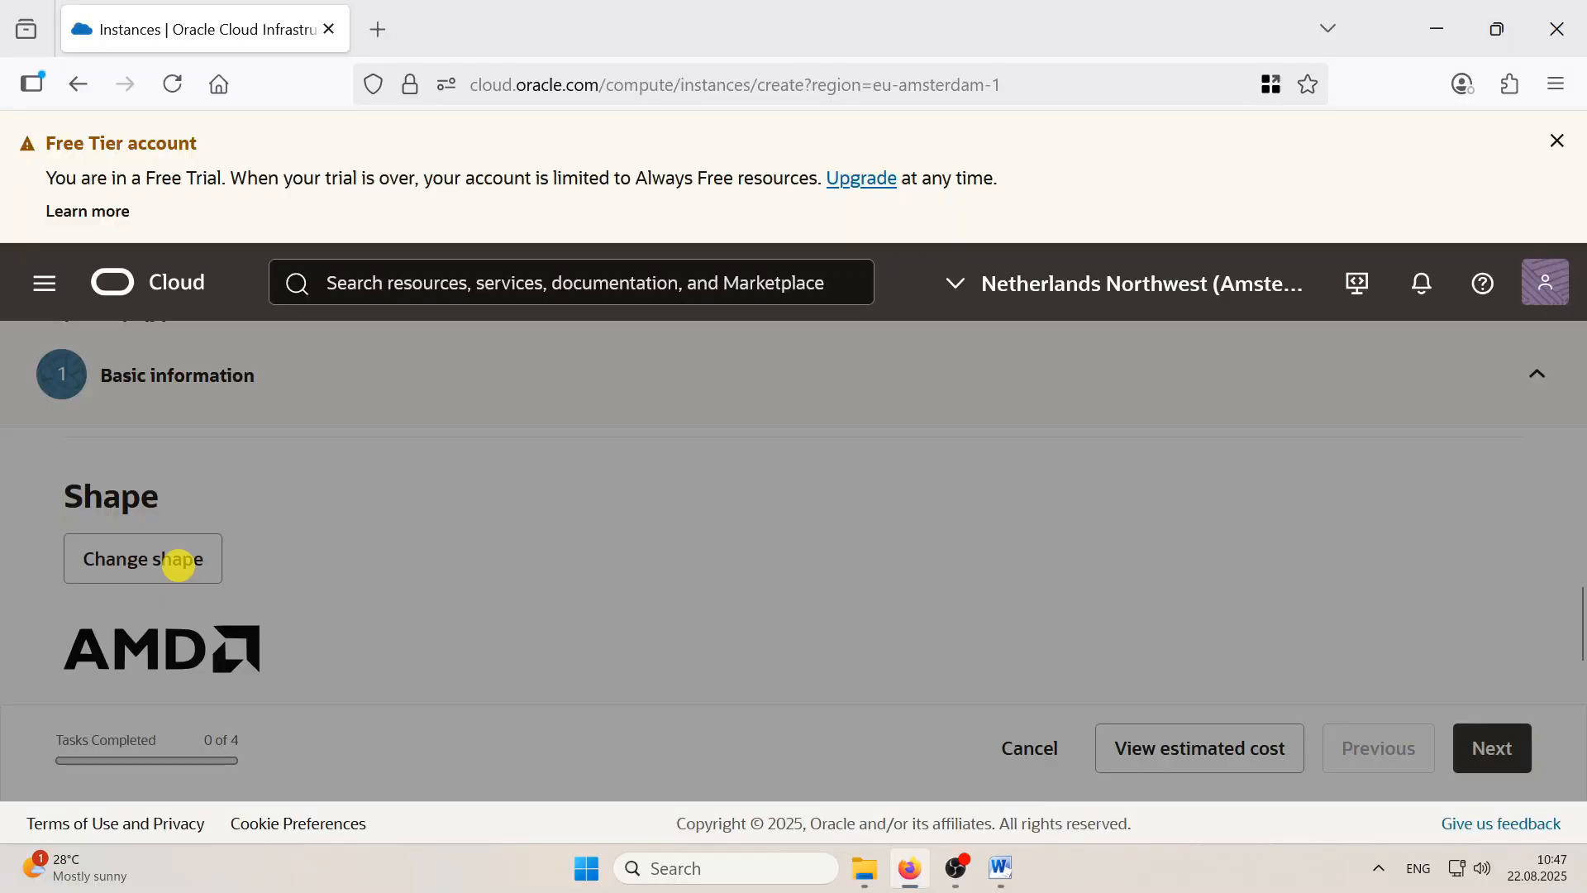
scroll(950, 562, down, 4)
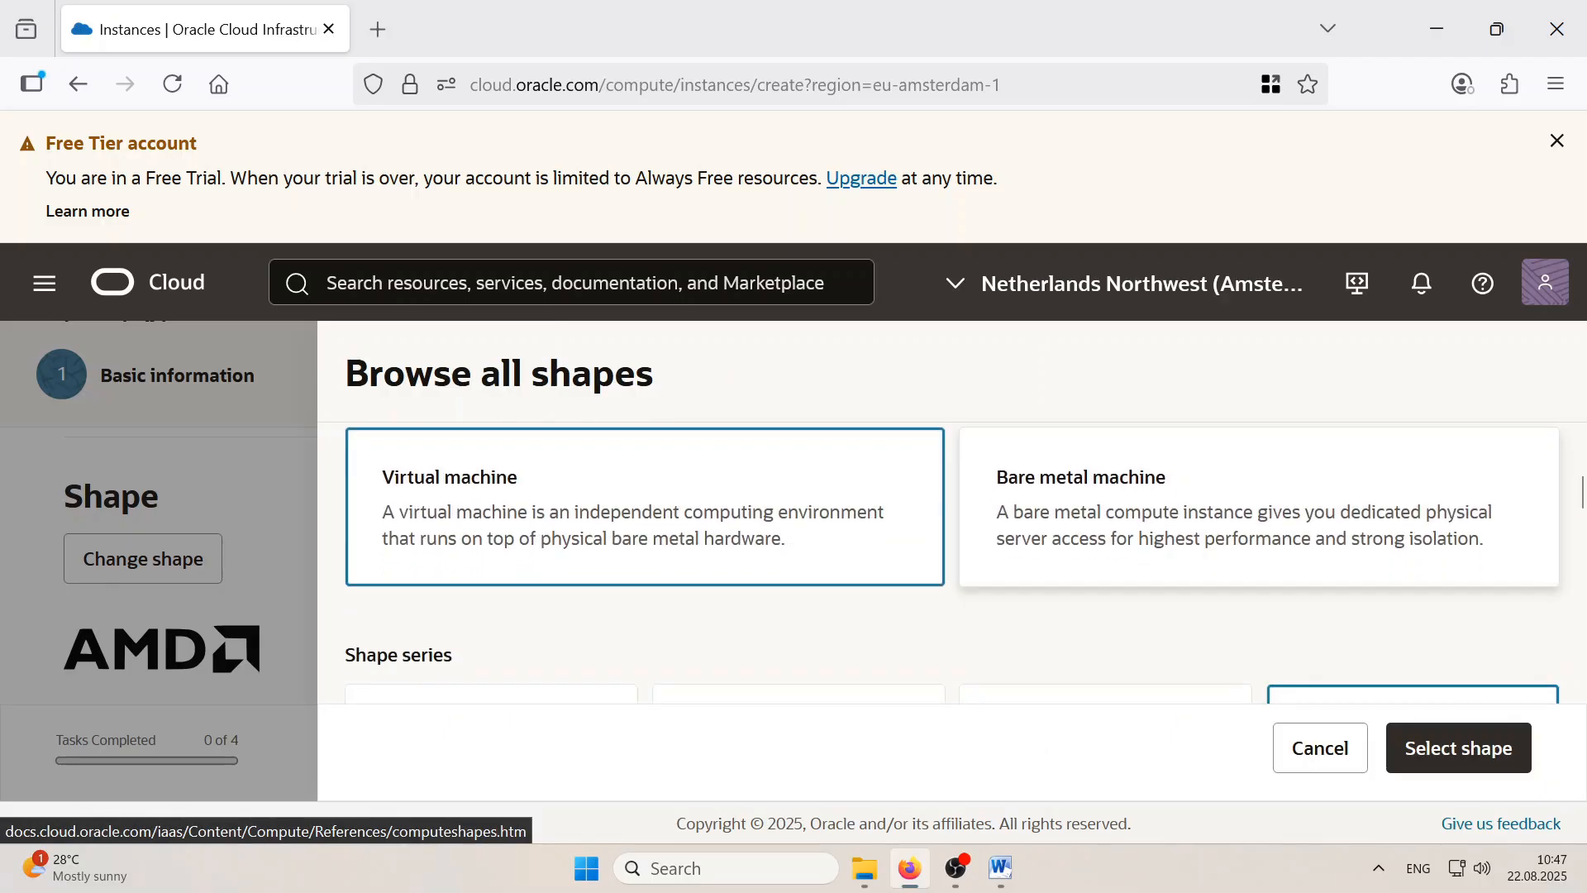
scroll(955, 563, down, 2)
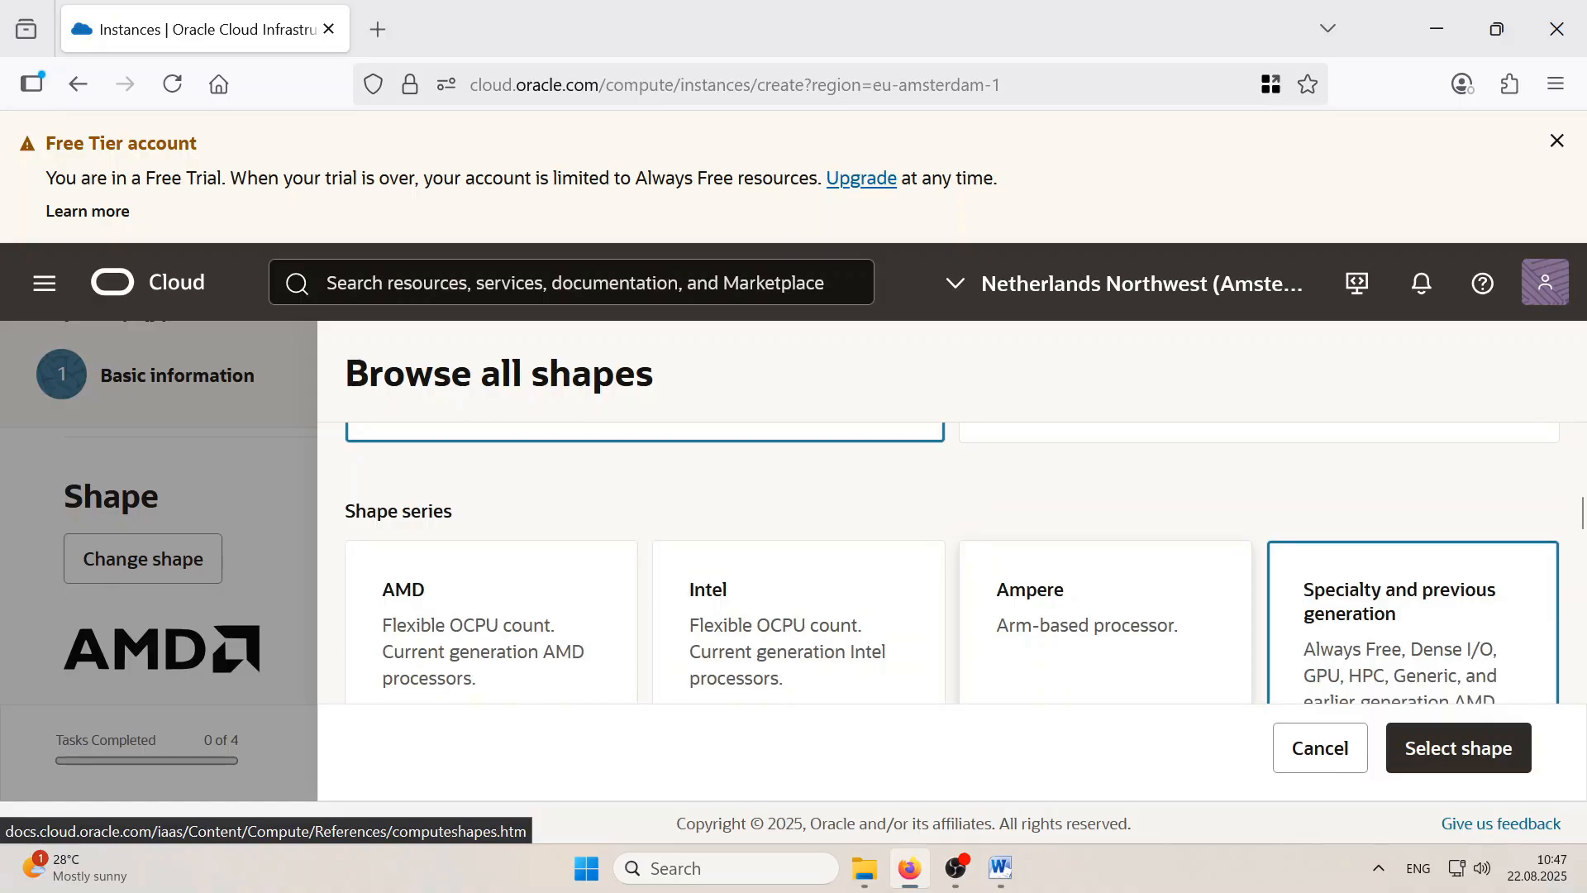
scroll(950, 562, down, 2)
click(460, 542)
scroll(460, 542, down, 4)
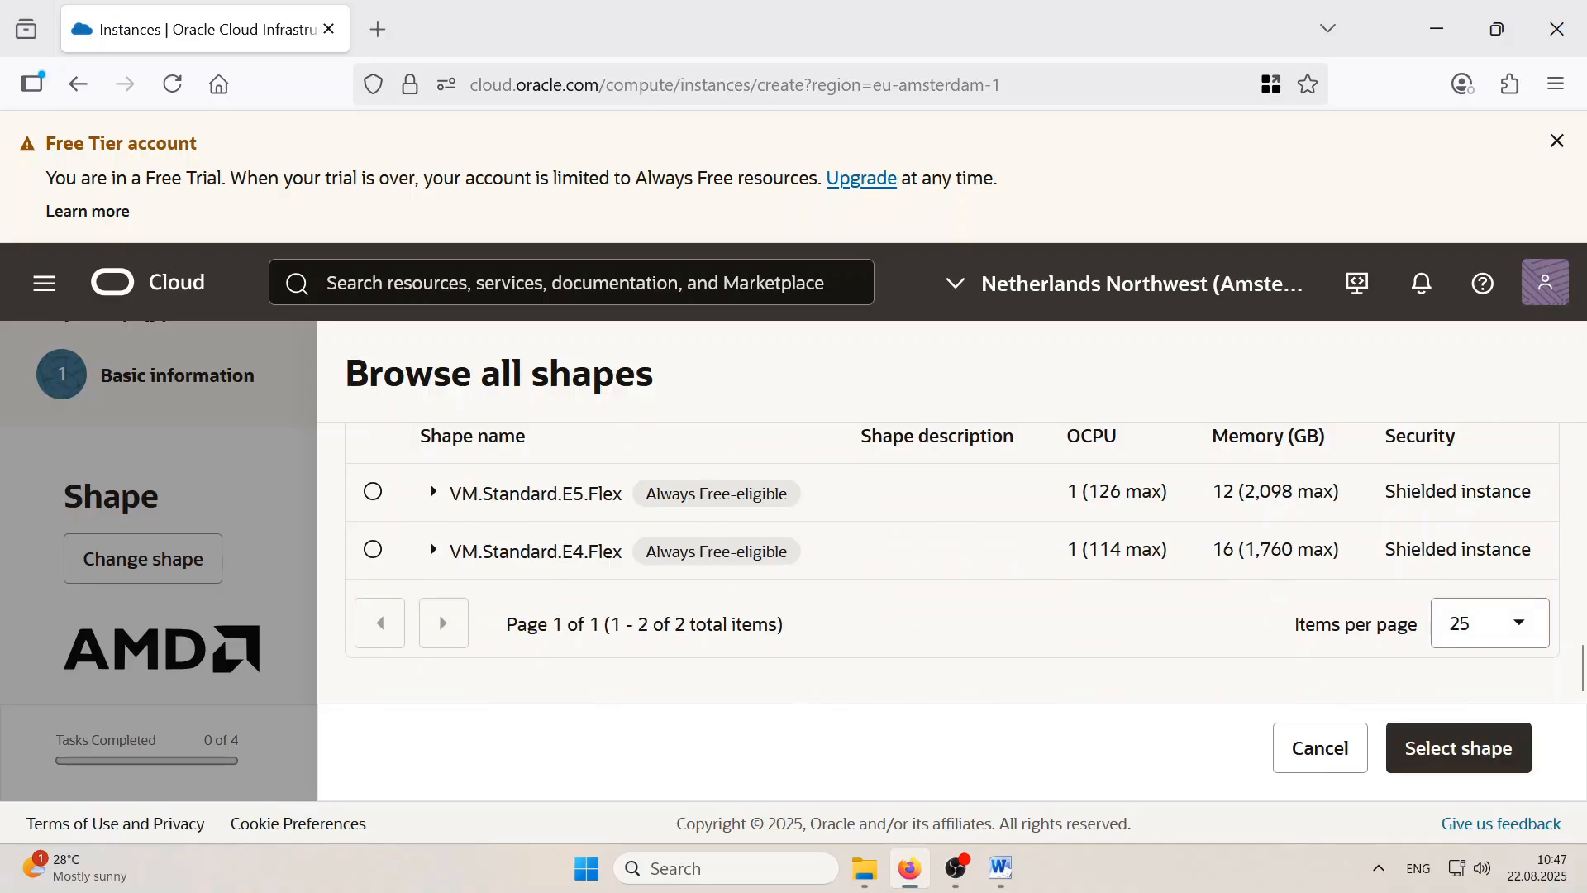
scroll(729, 537, up, 5)
click(729, 537)
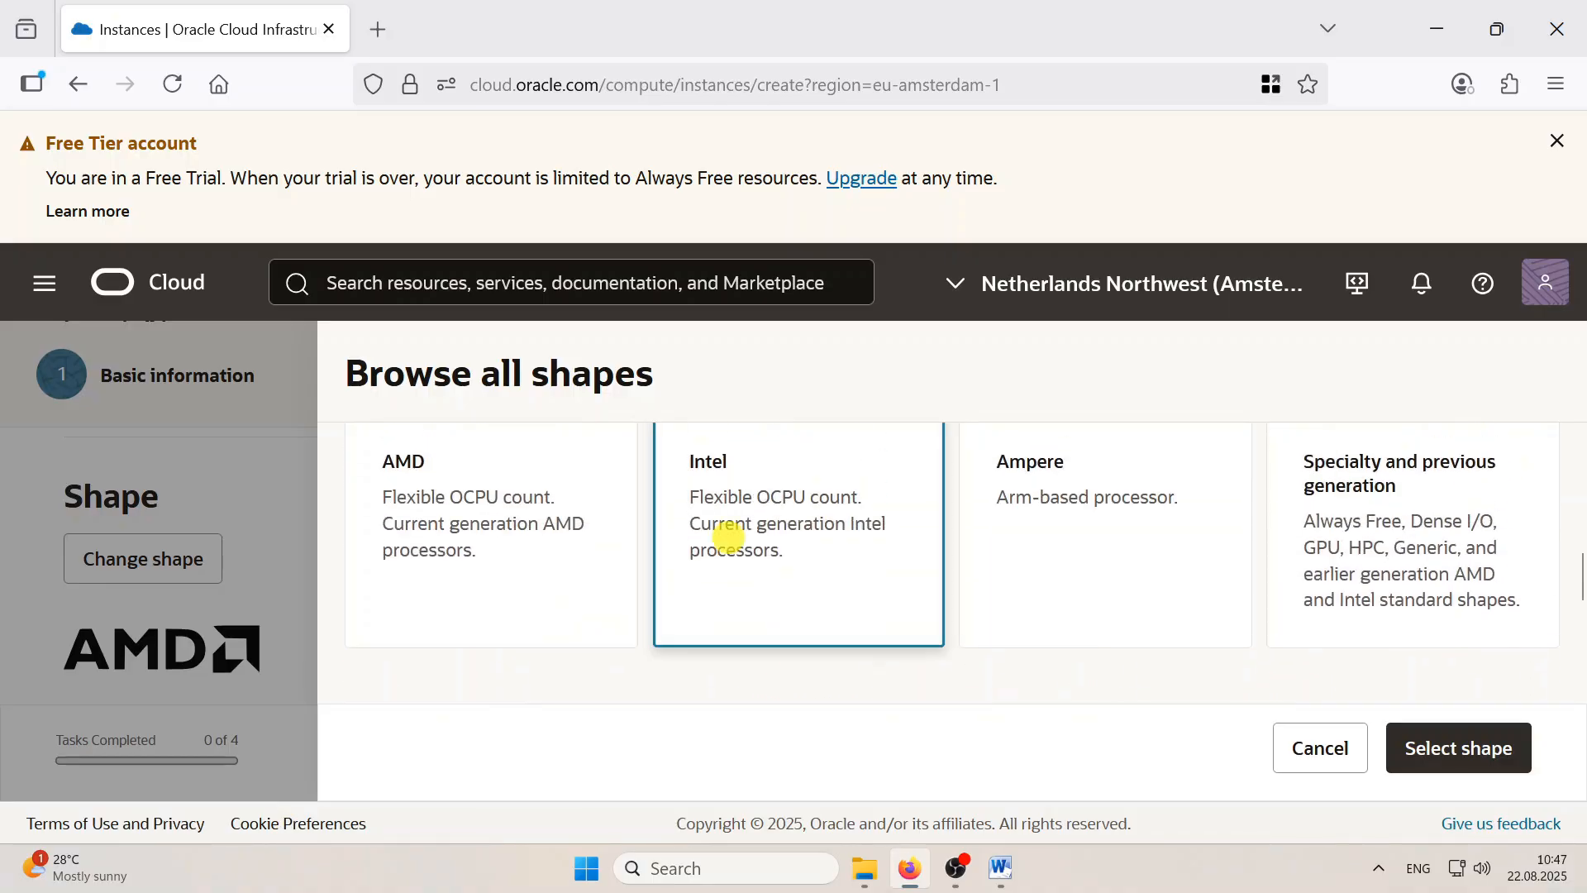
scroll(727, 529, down, 4)
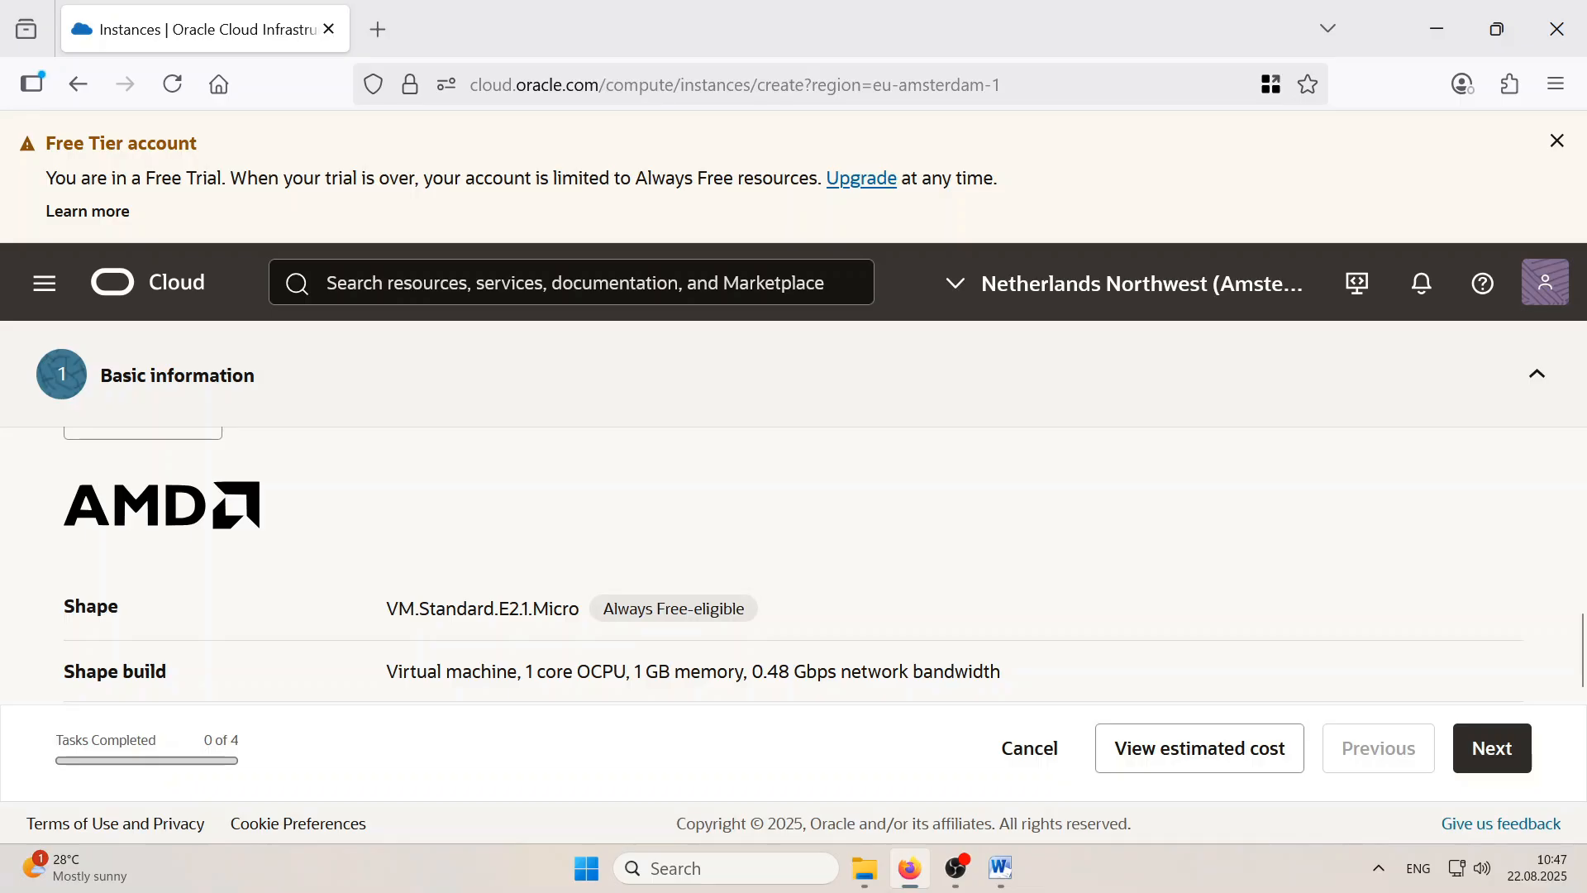
Step: Open the shape list and browse the AMD and Intel shape series
scroll(165, 562, up, 2)
click(157, 558)
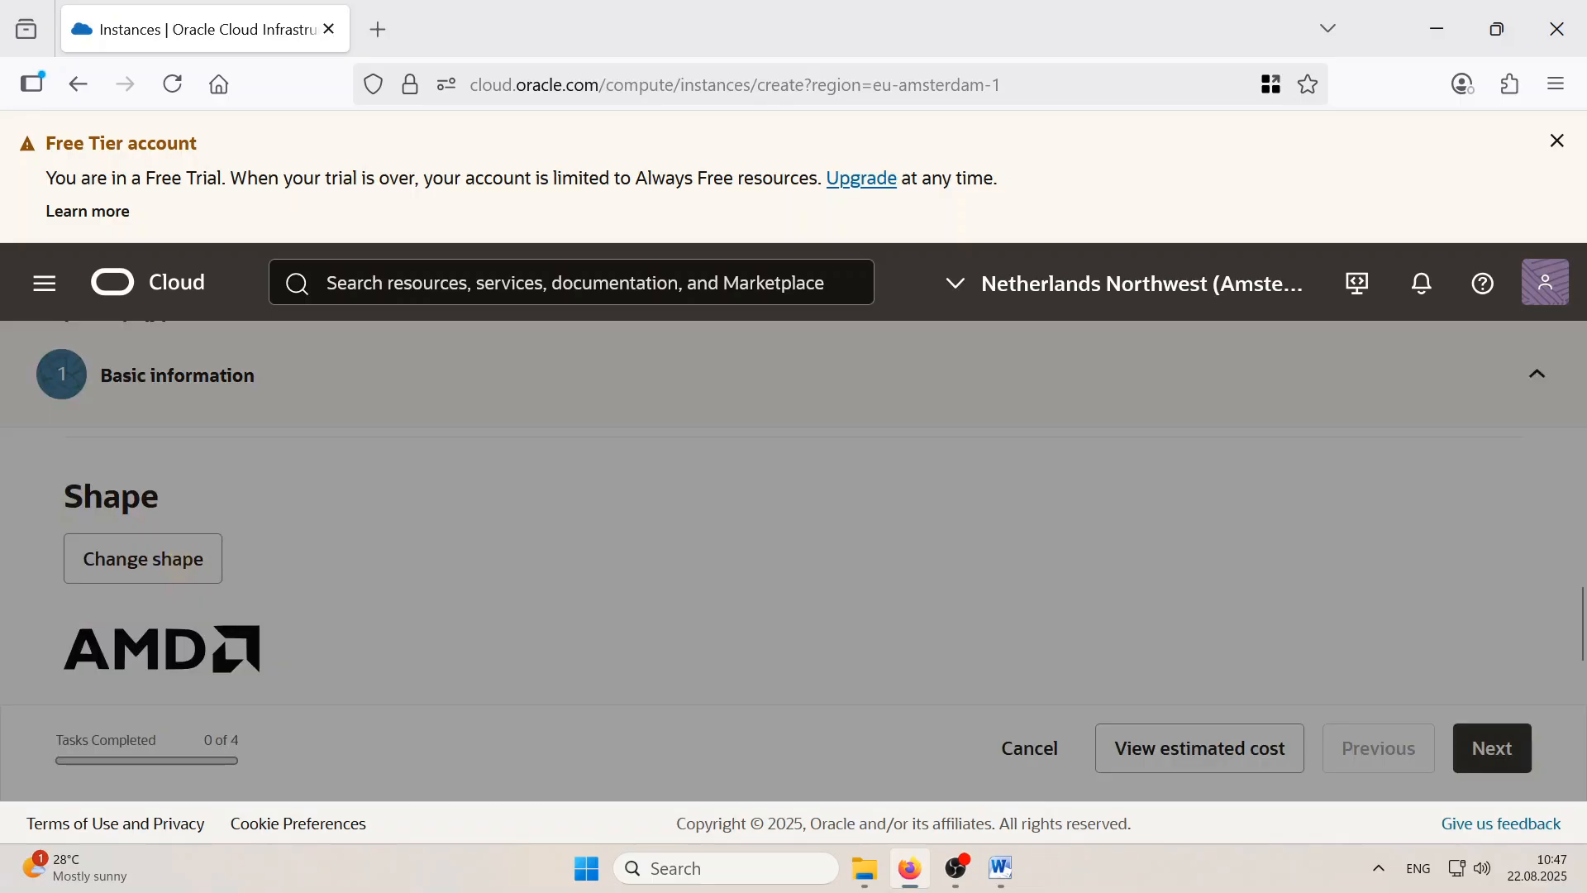
scroll(950, 537, down, 3)
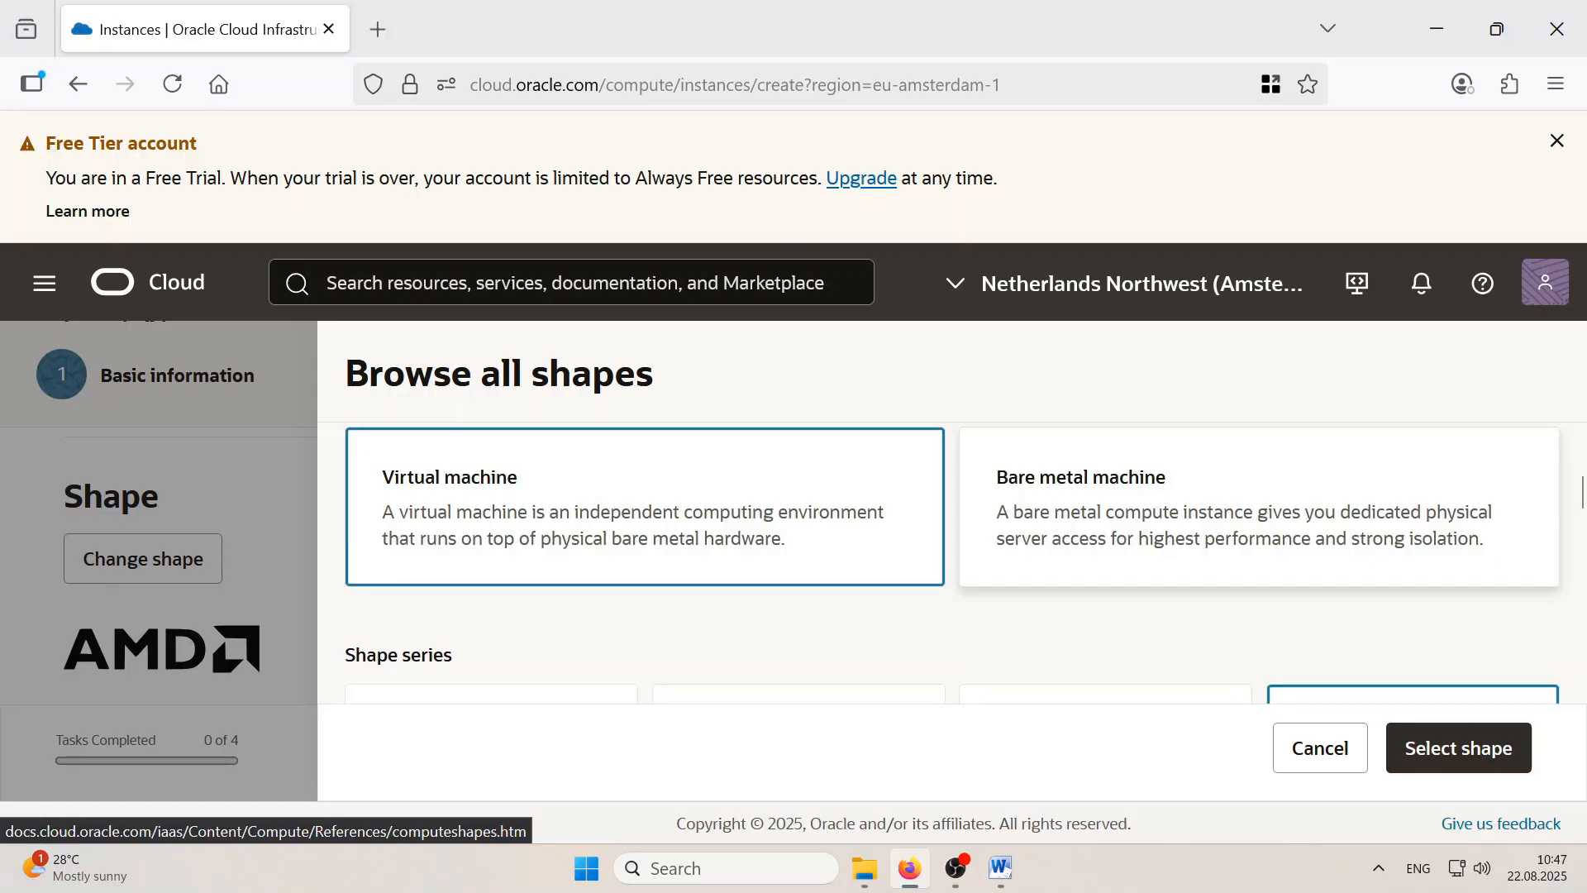
scroll(955, 562, down, 2)
scroll(951, 562, down, 2)
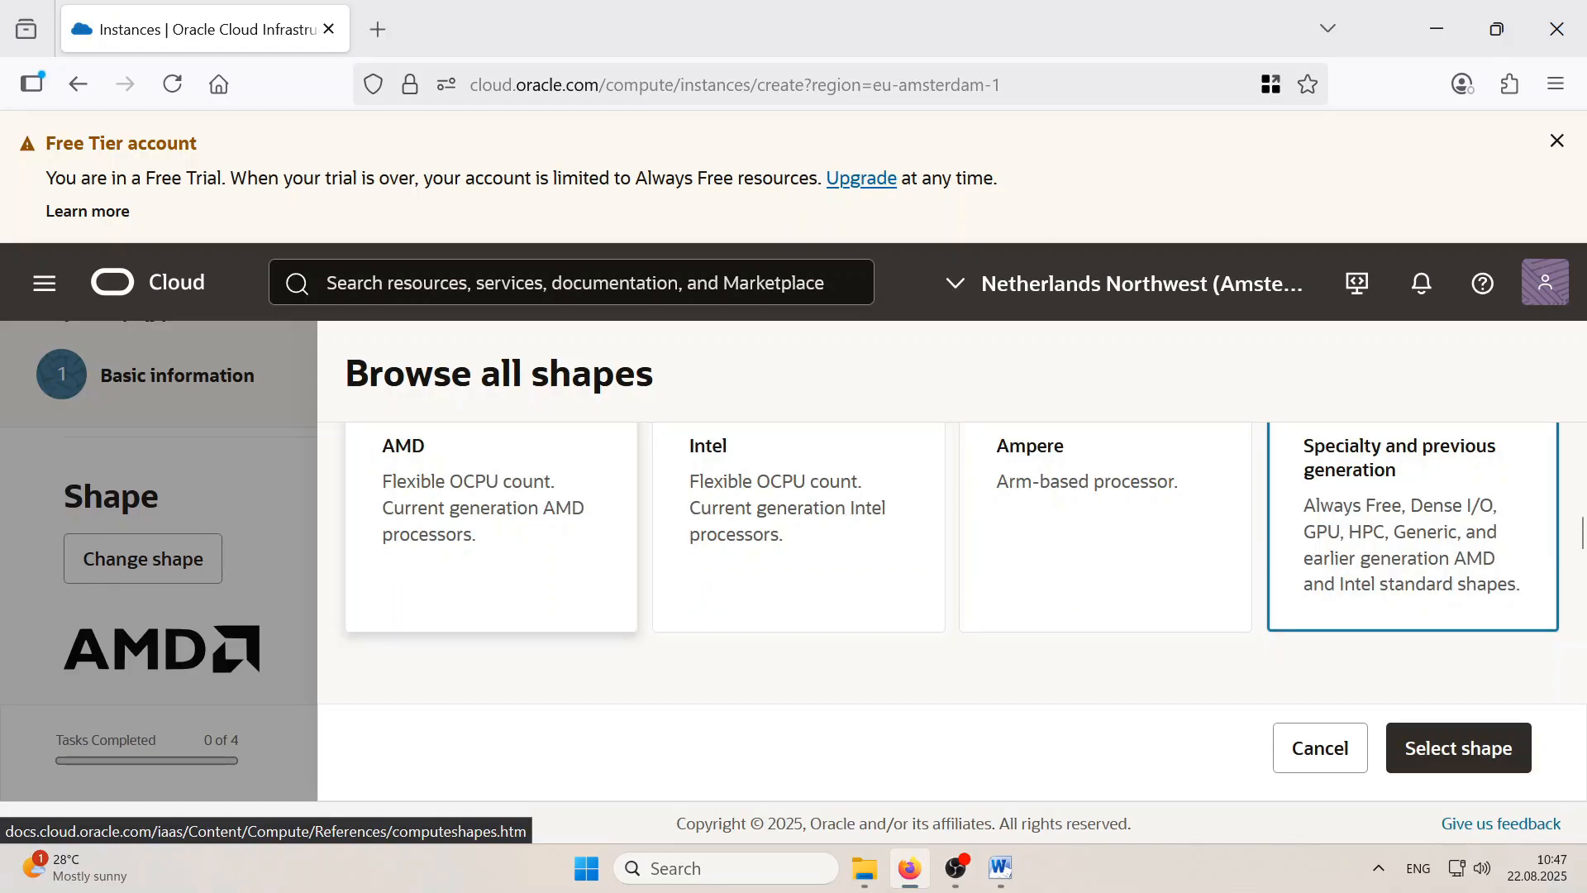
click(463, 541)
scroll(463, 542, down, 3)
scroll(951, 562, down, 2)
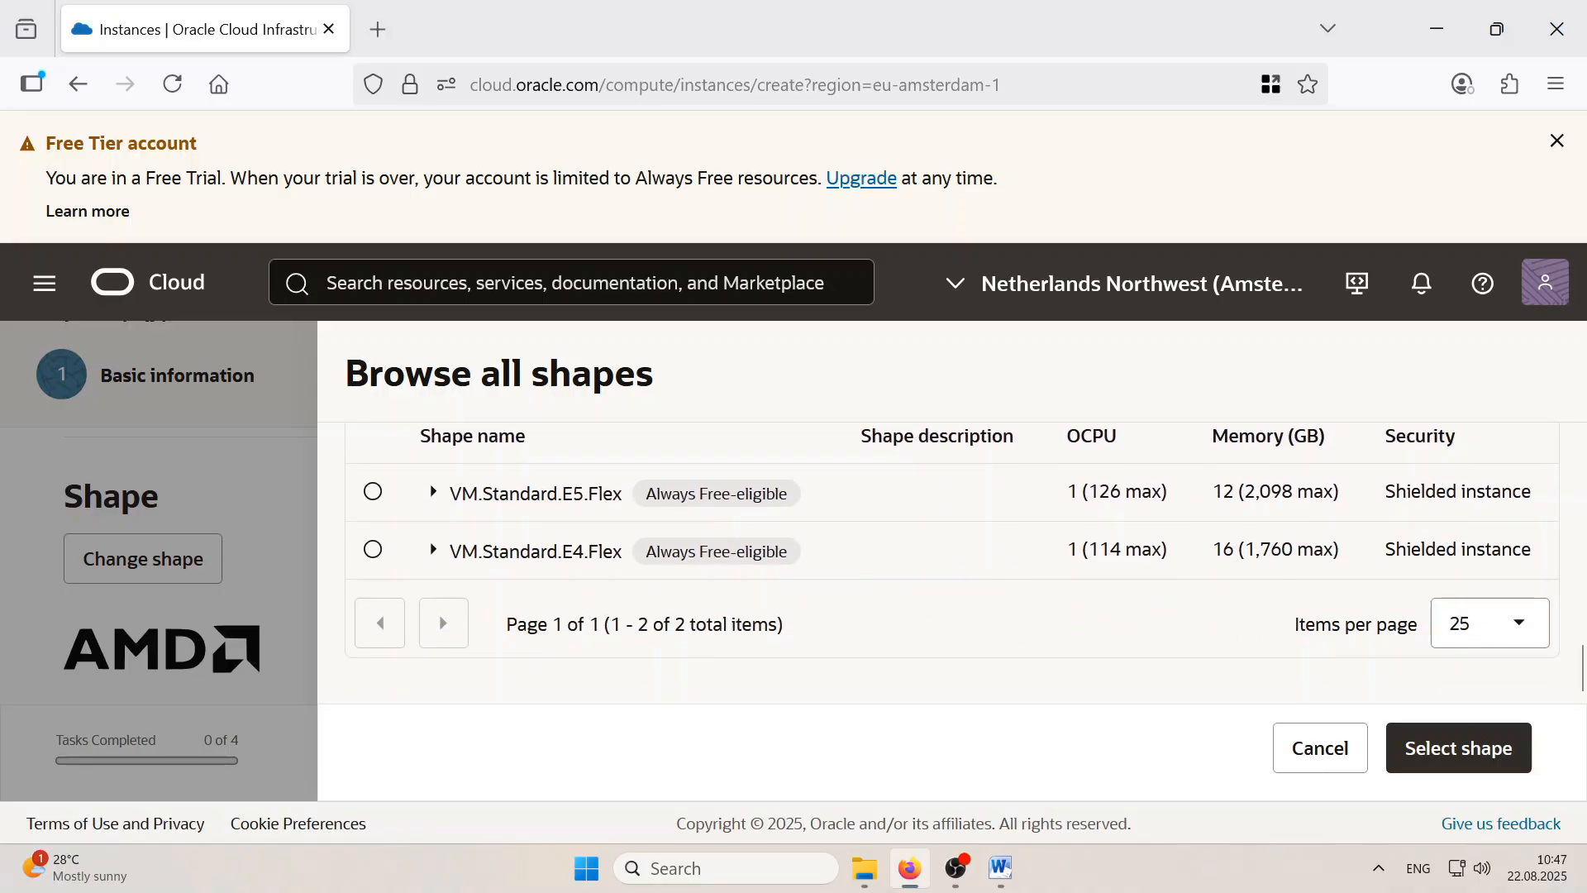
scroll(951, 562, up, 5)
click(727, 532)
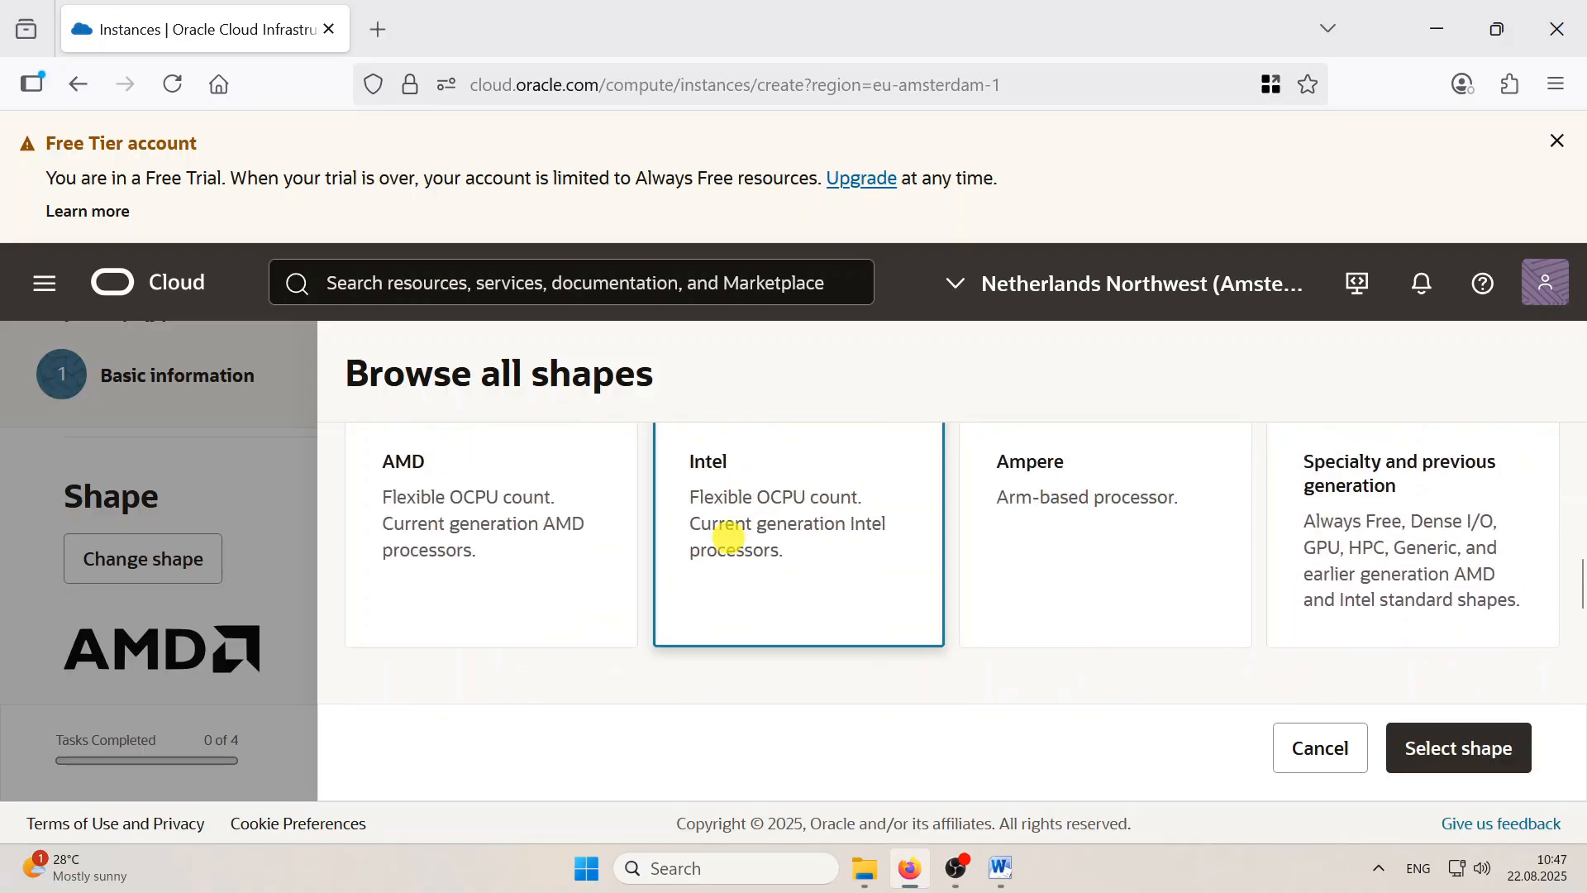
scroll(726, 531, down, 5)
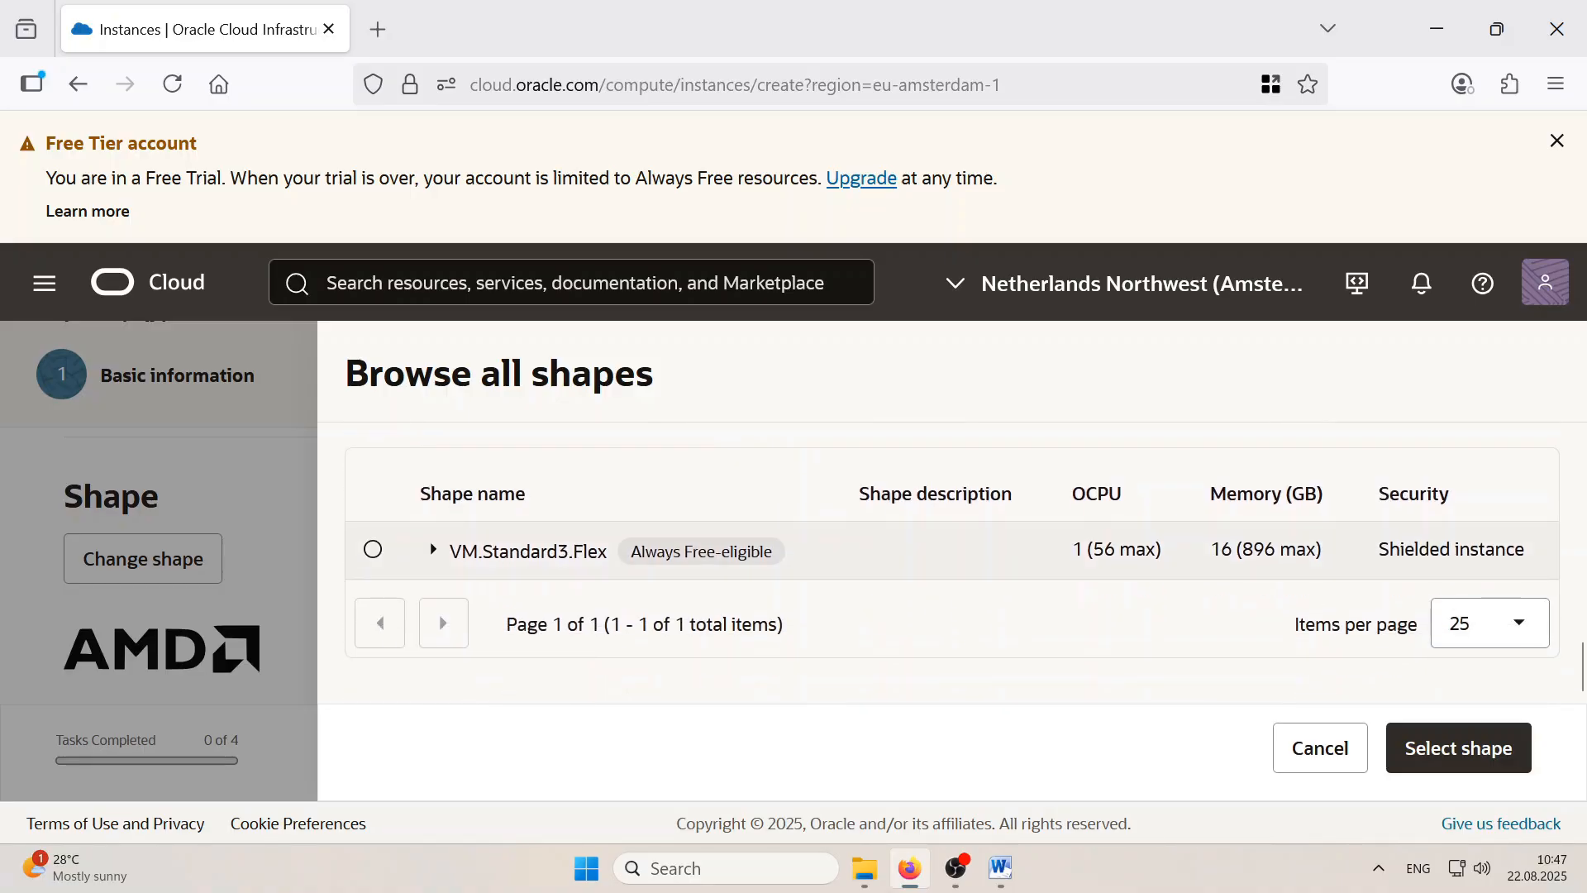
scroll(951, 578, up, 3)
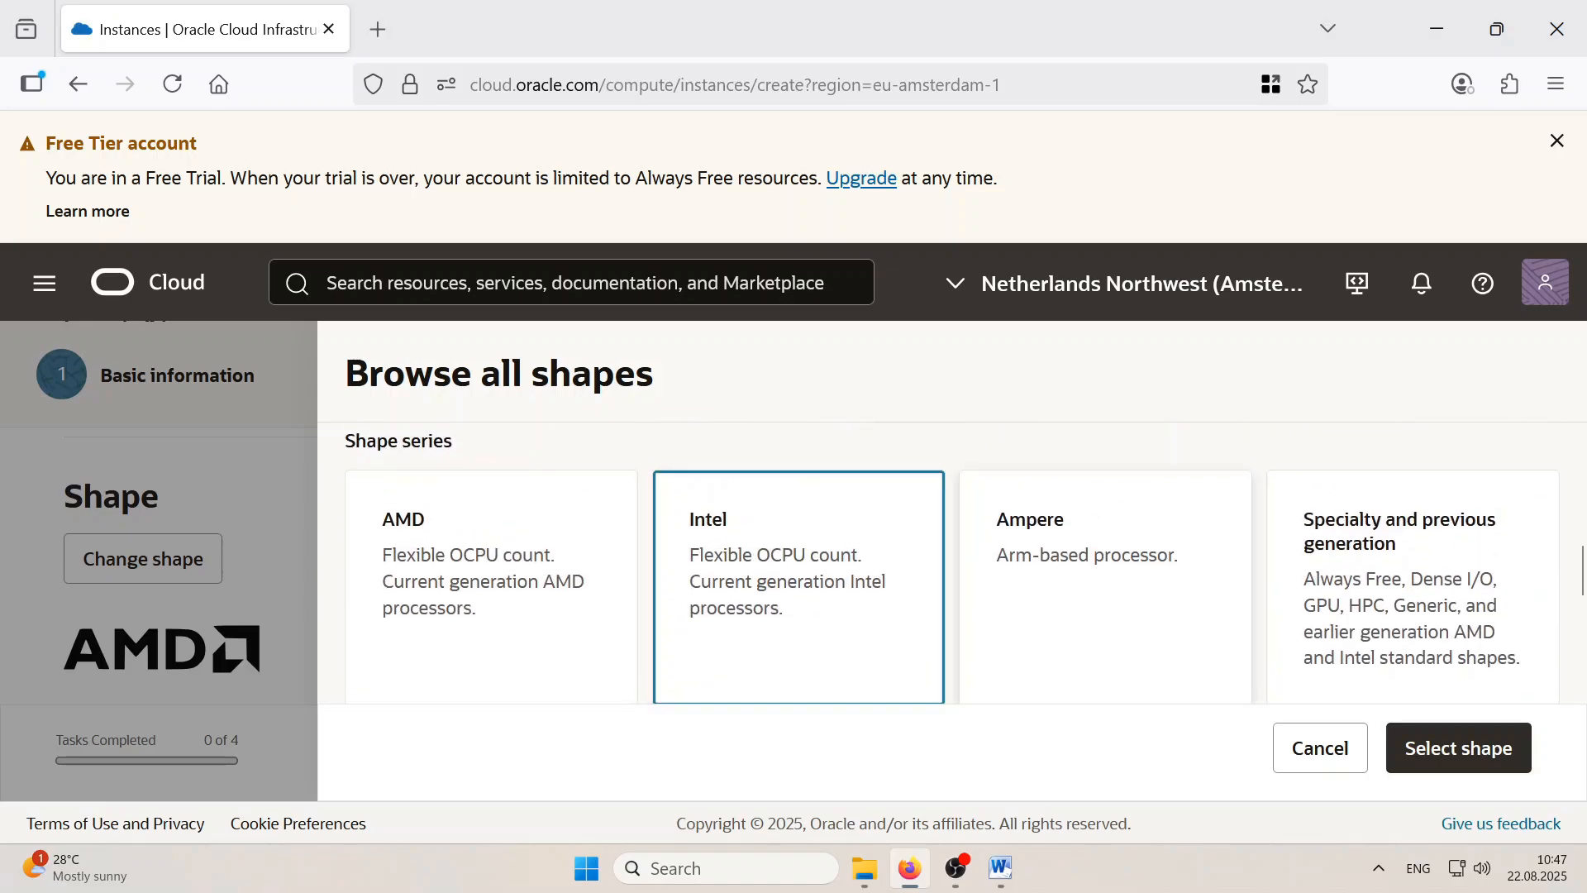
Step: Choose the Ampere VM.Standard.A1.Flex shape and apply it to the instance
click(1038, 567)
scroll(1038, 567, down, 5)
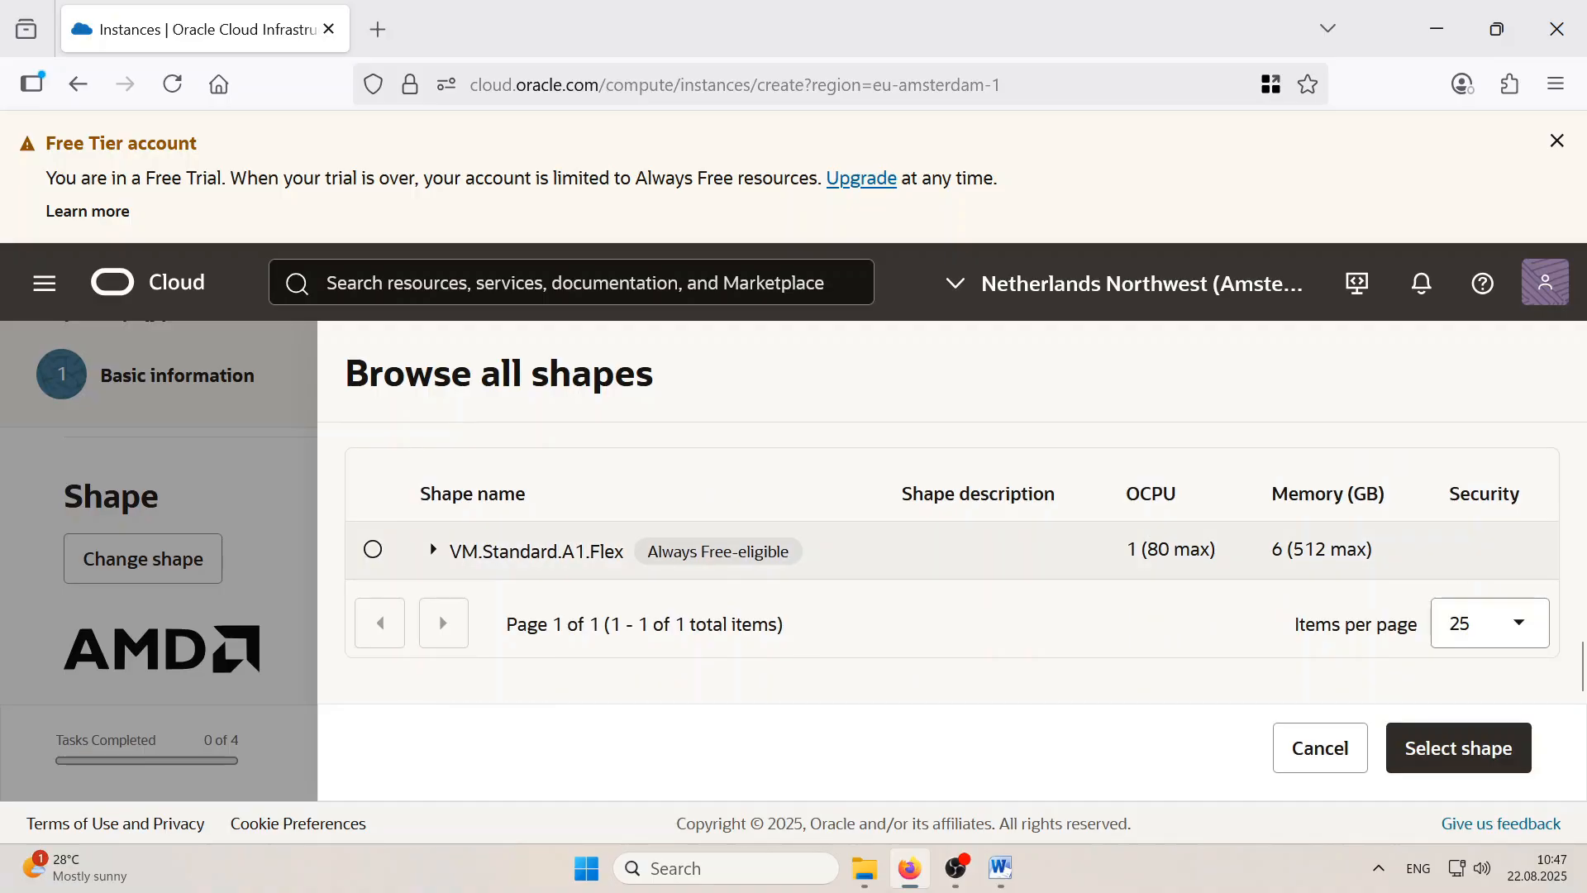
click(373, 549)
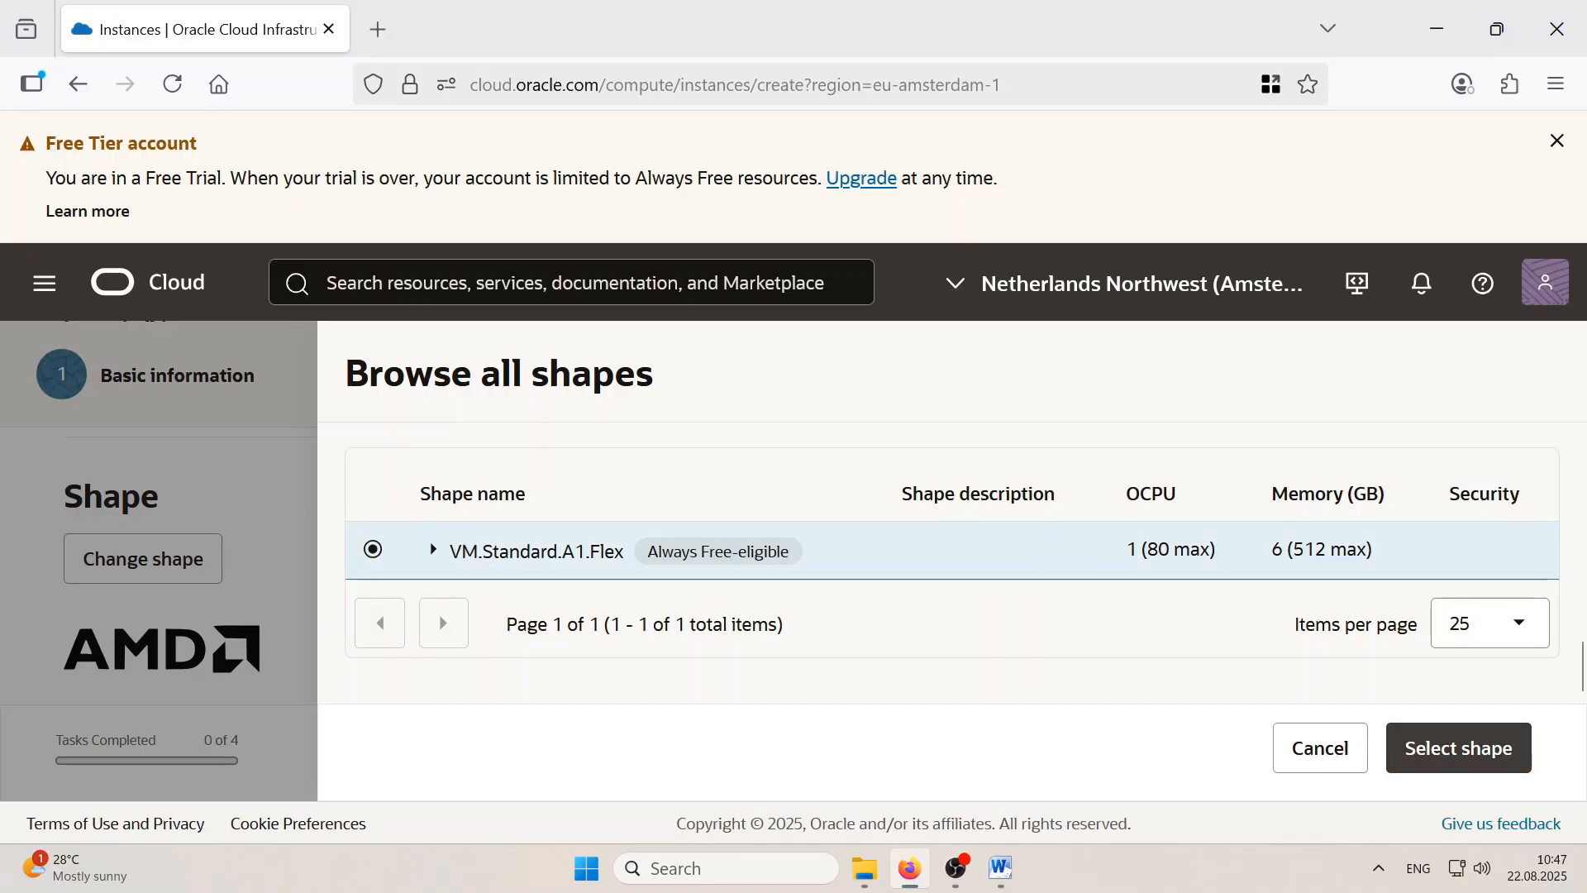
click(1469, 747)
click(1463, 747)
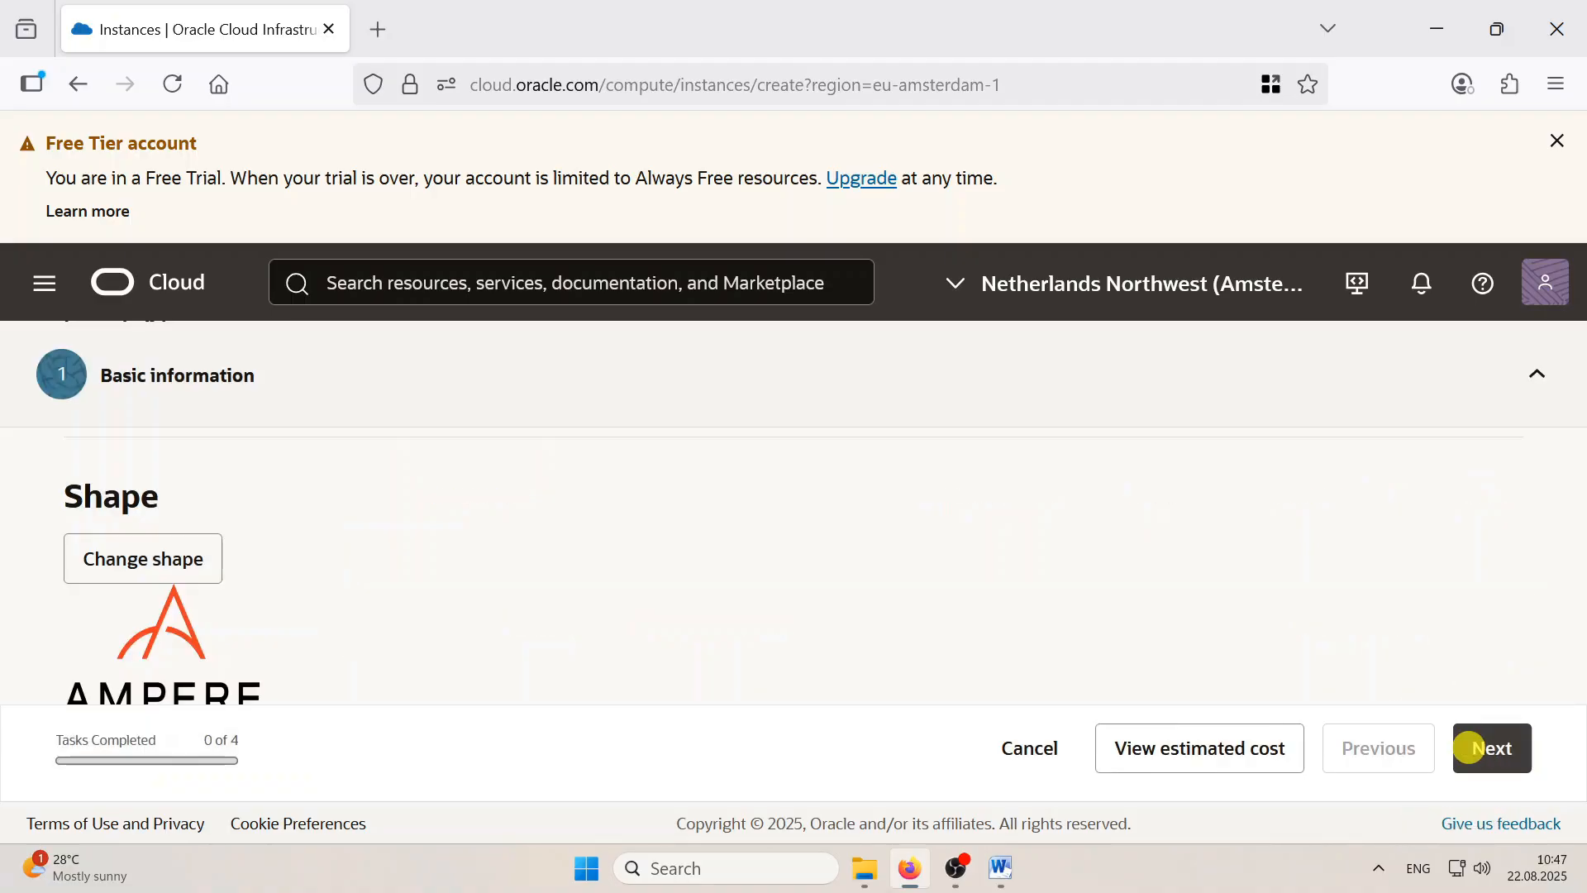
Step: Expand Advanced options and scroll down to the three listed Oracle Cloud Agent plugins
scroll(793, 565, down, 2)
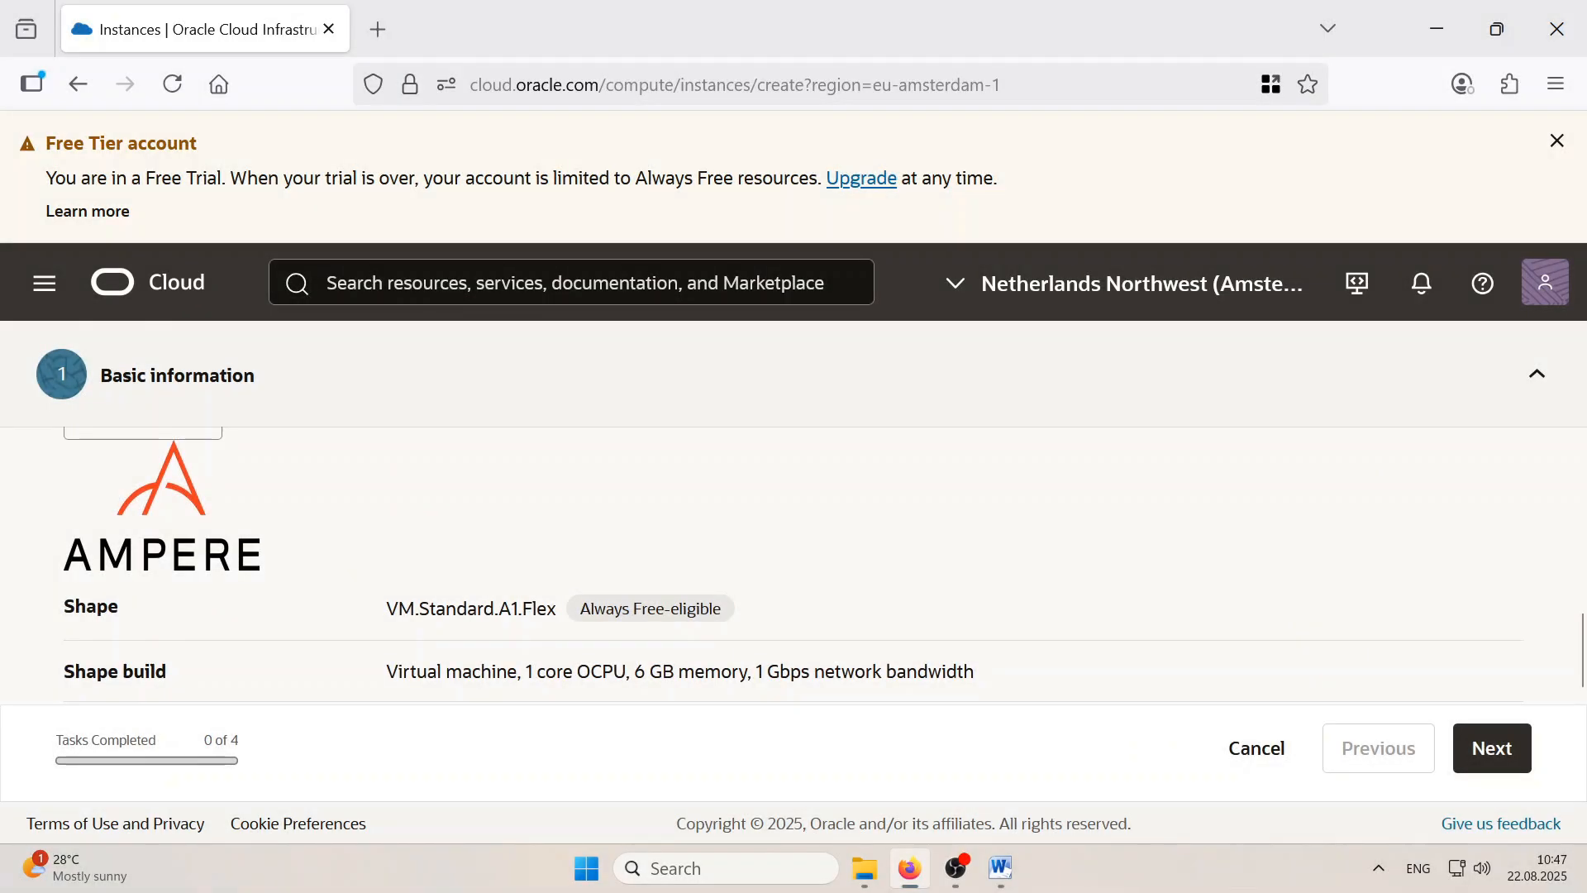
scroll(793, 565, down, 2)
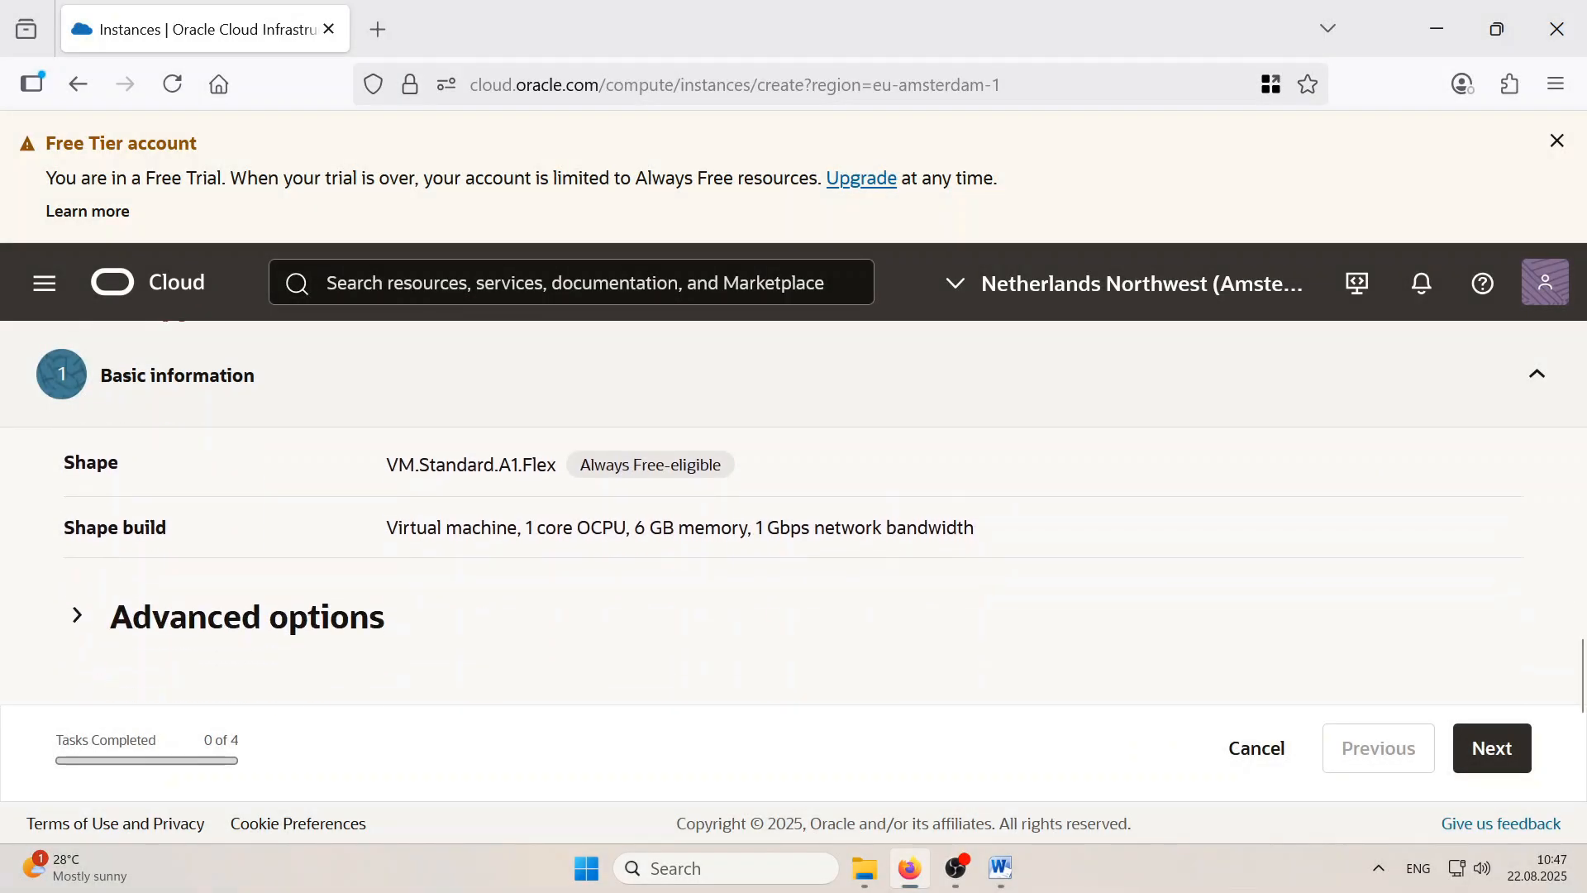
scroll(793, 512, down, 2)
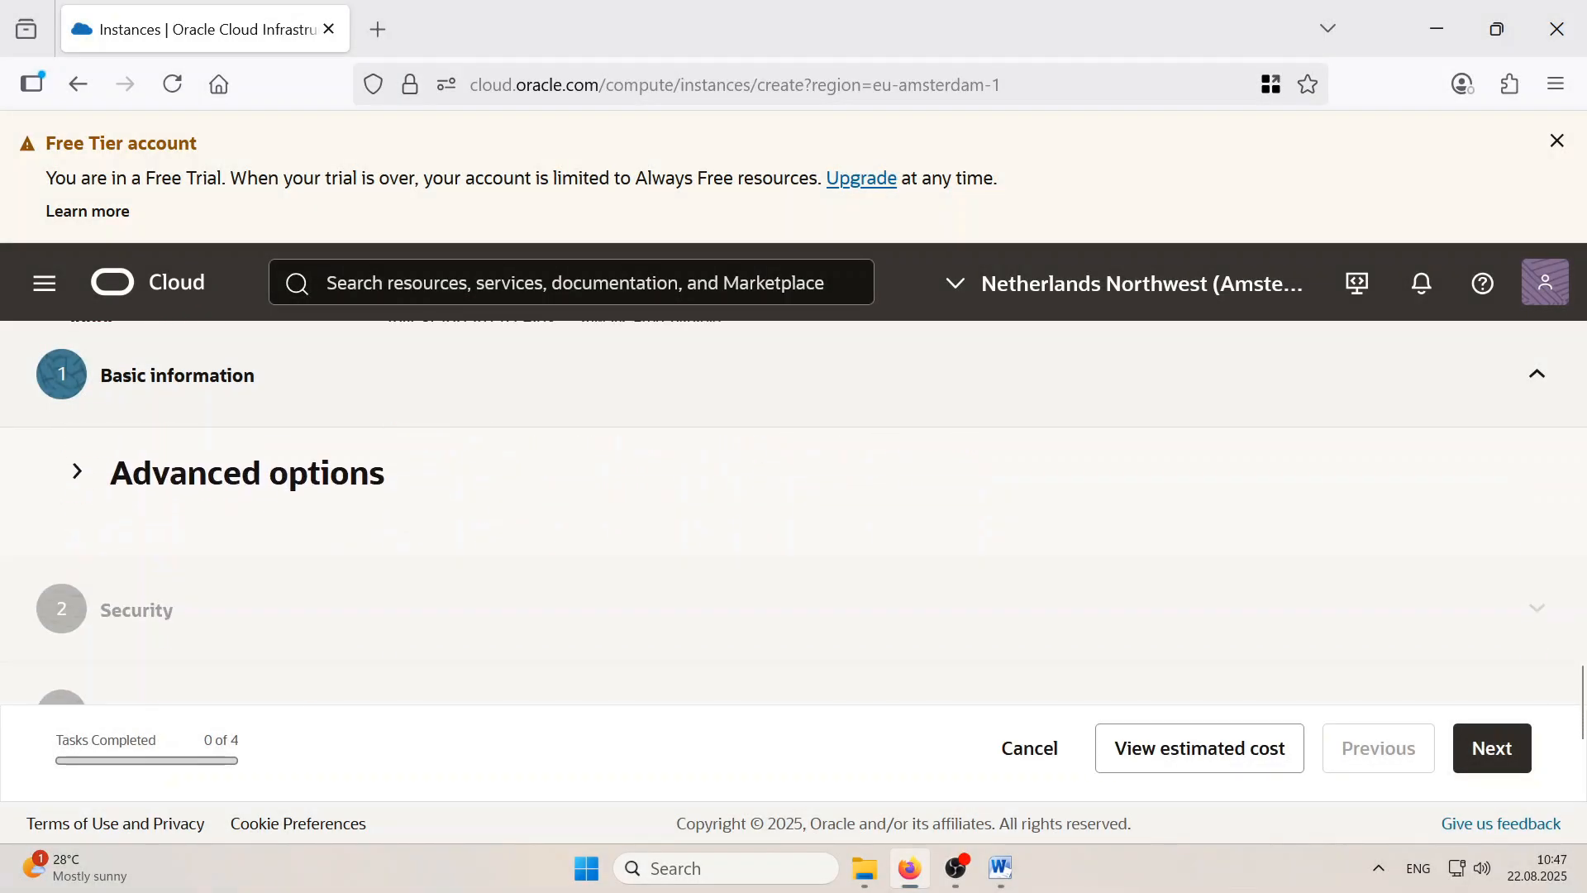
click(78, 471)
scroll(793, 566, down, 3)
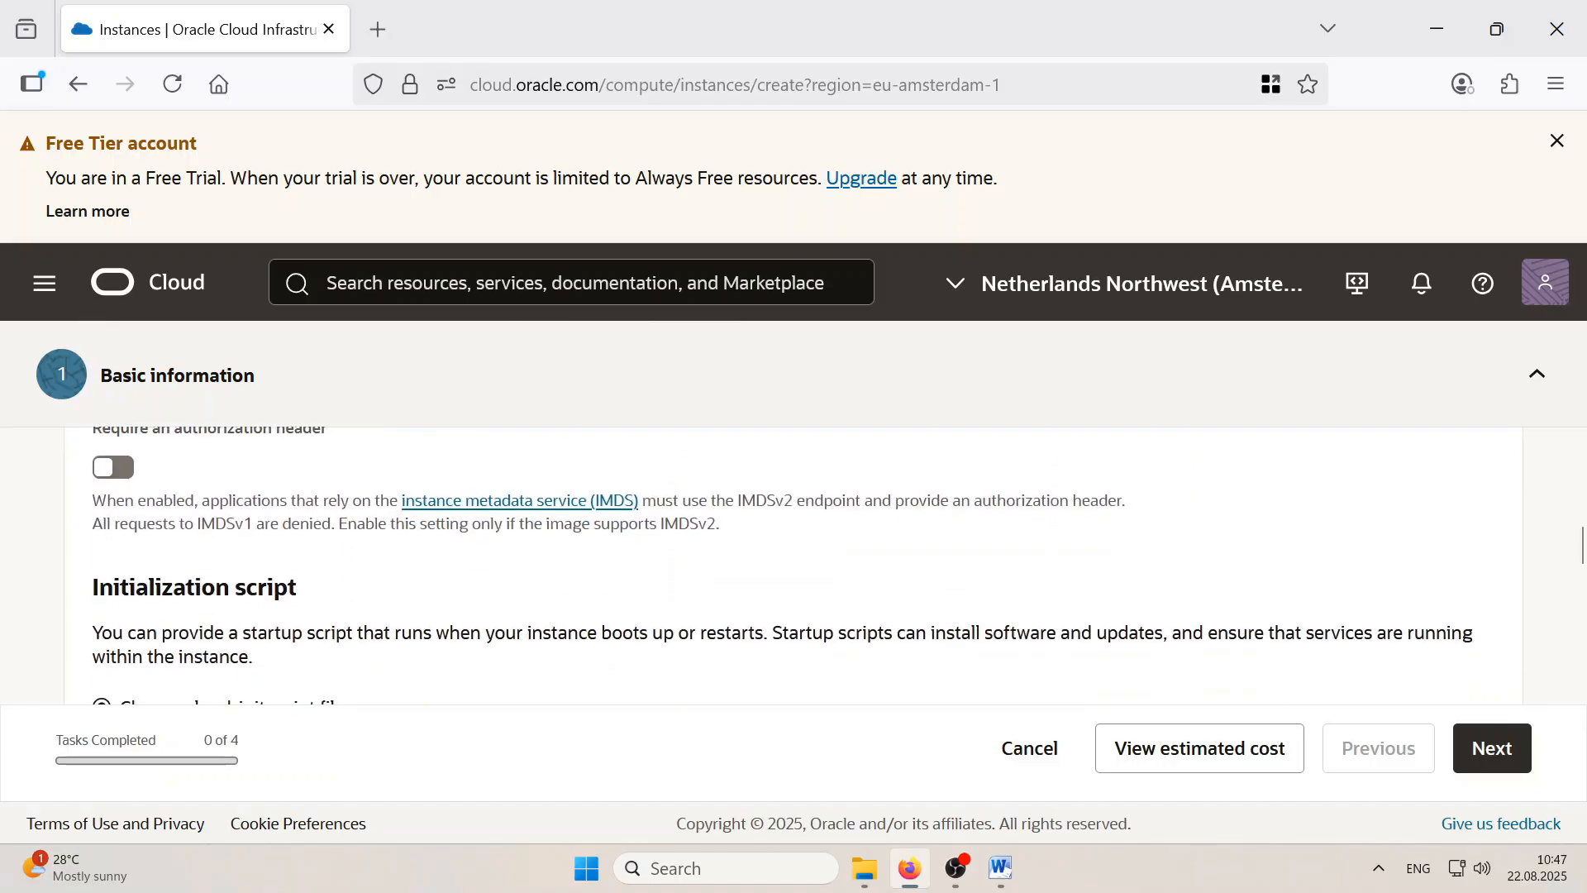
scroll(793, 565, down, 5)
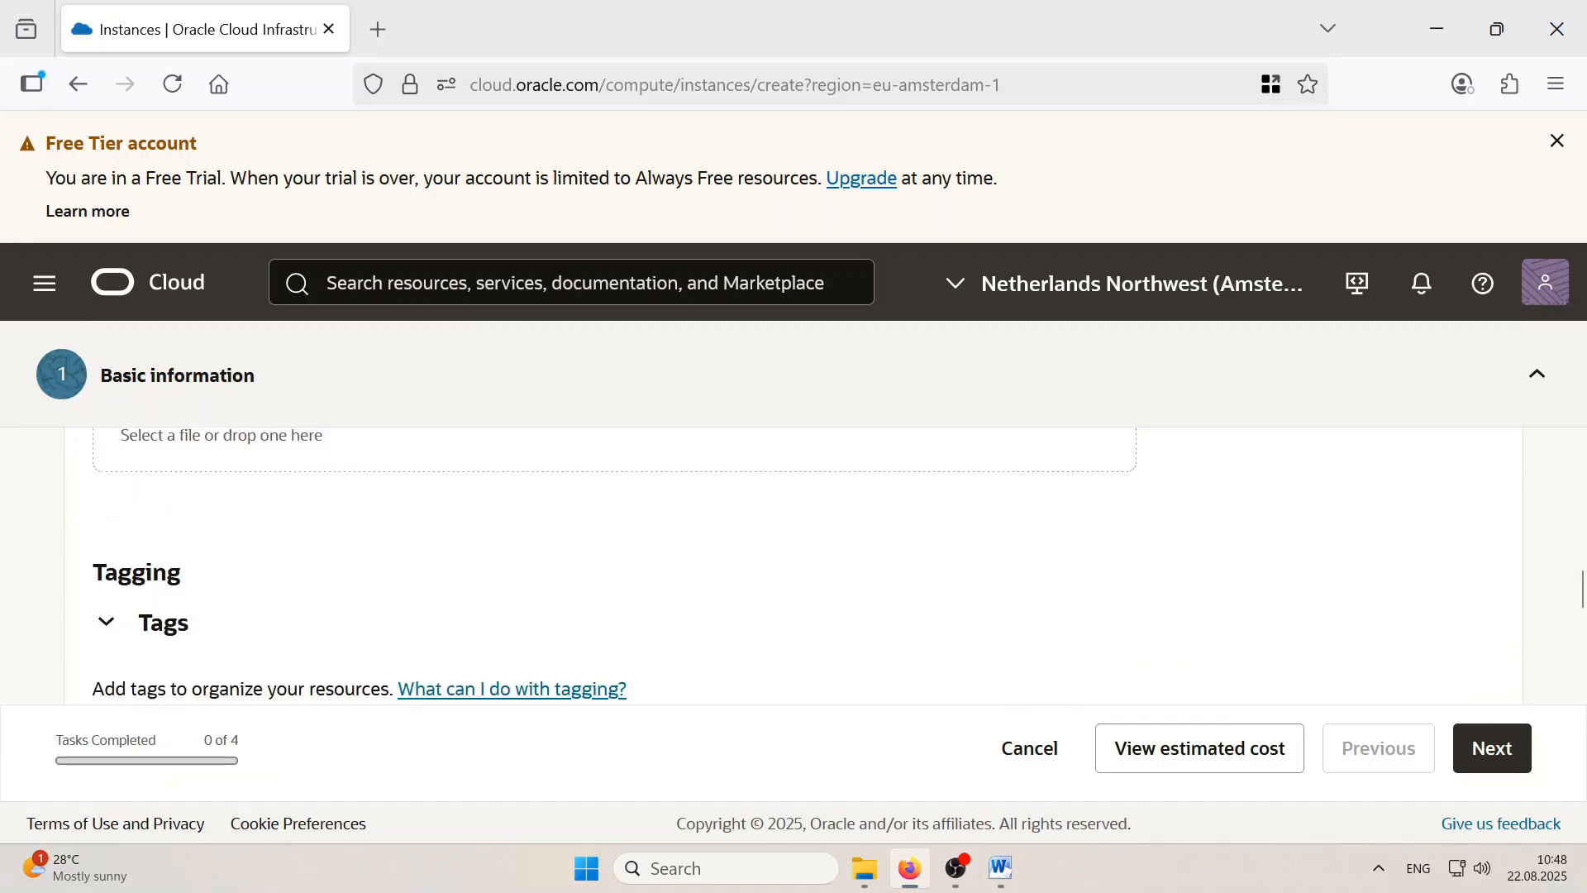
scroll(793, 565, down, 5)
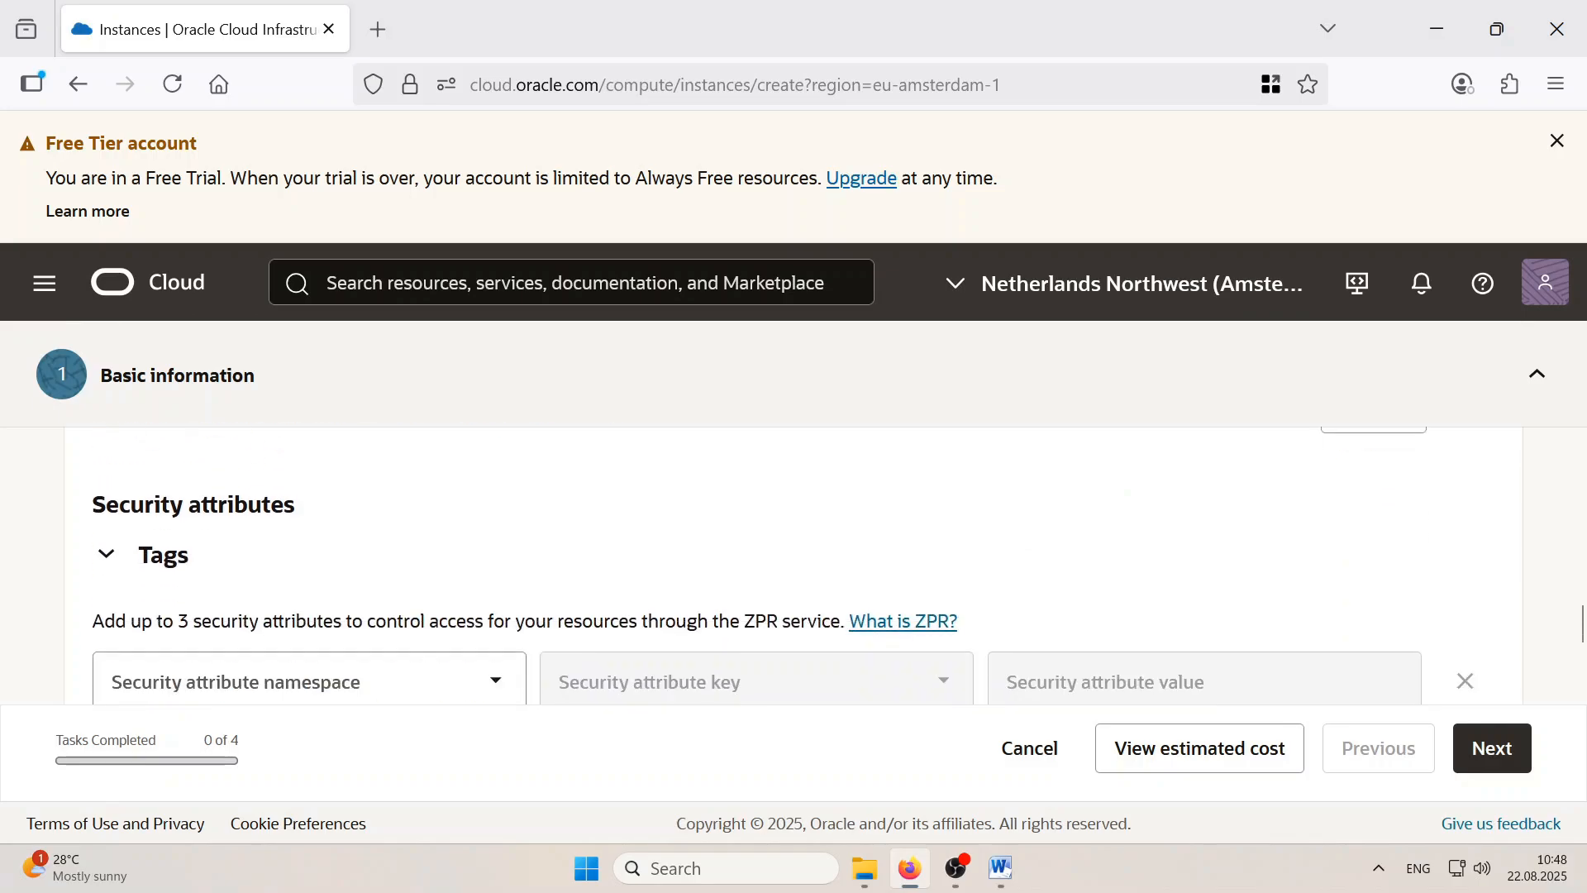
scroll(793, 565, down, 5)
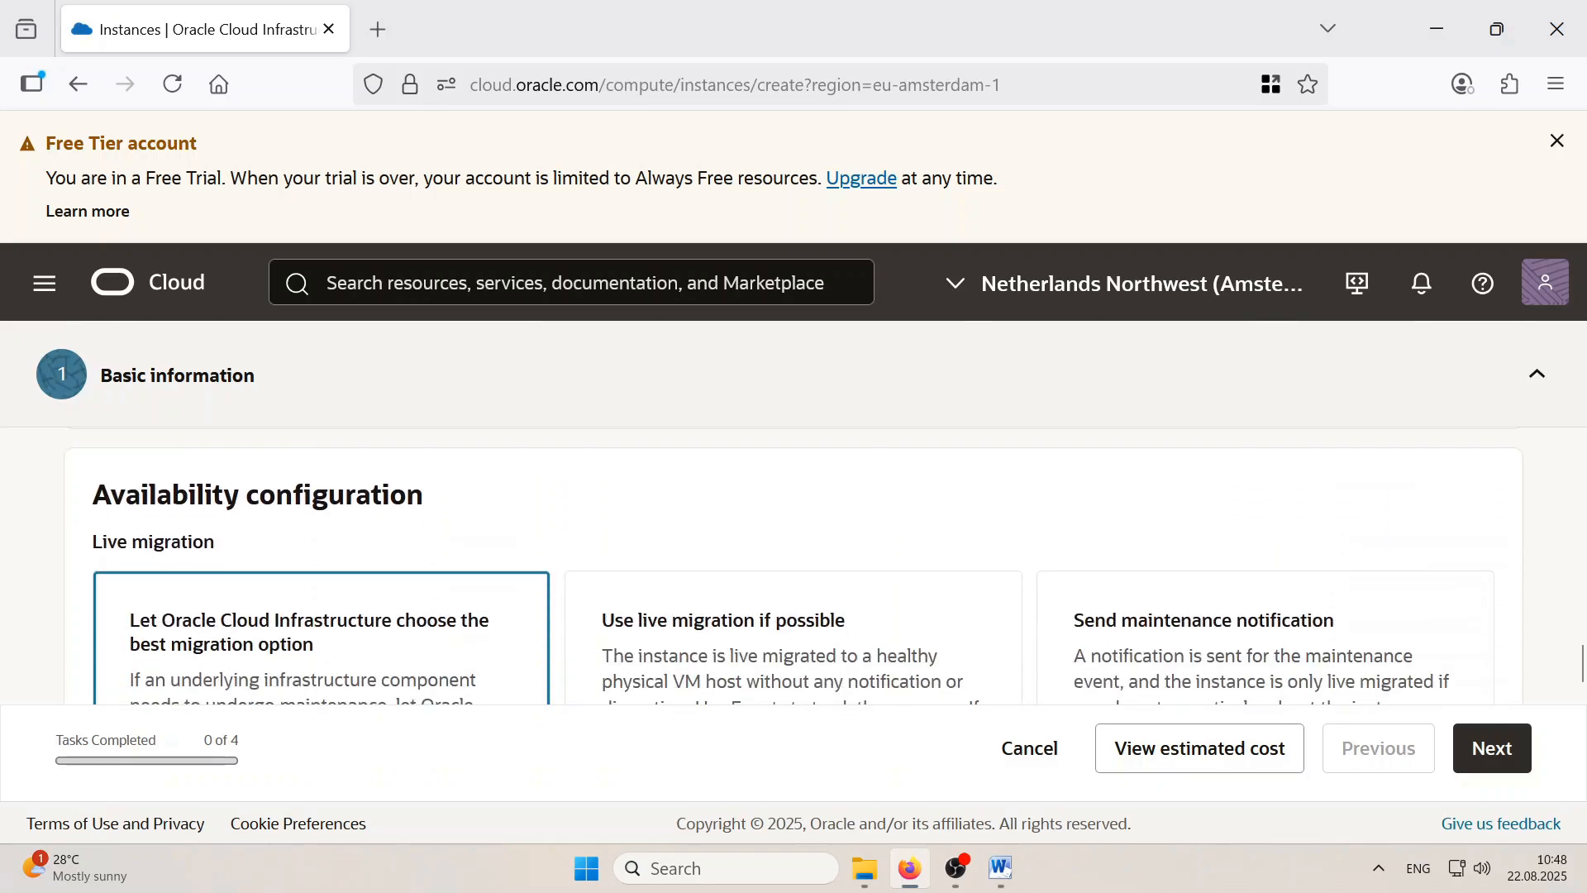
scroll(794, 565, down, 5)
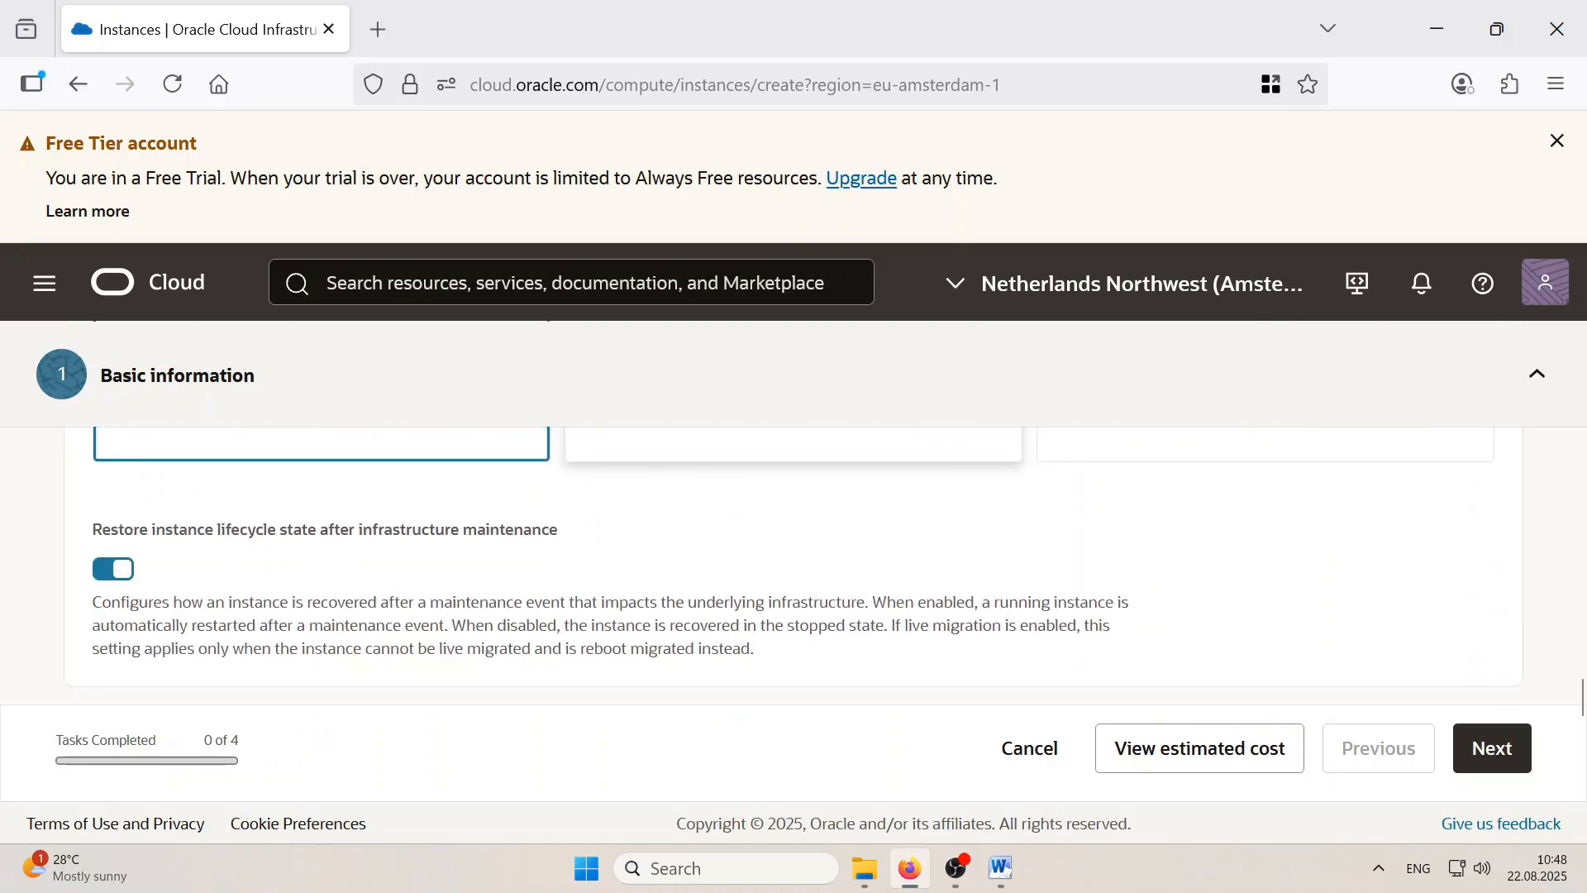
scroll(793, 565, down, 1)
scroll(793, 566, down, 3)
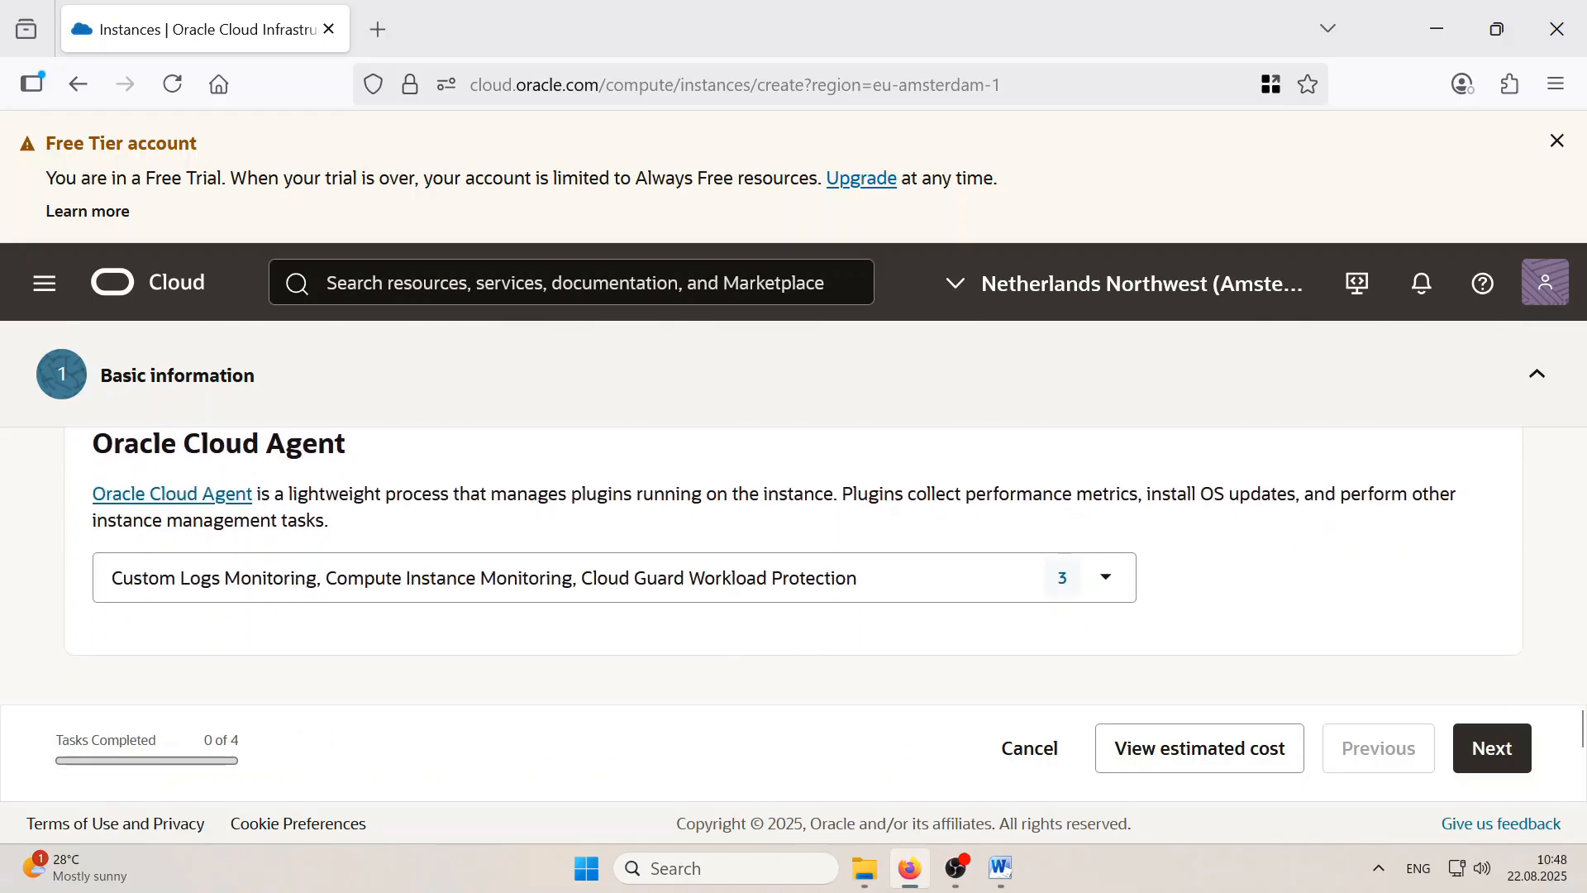
Step: Add Block Volume Management to the agent plugins, making four, and continue to Security
click(1105, 577)
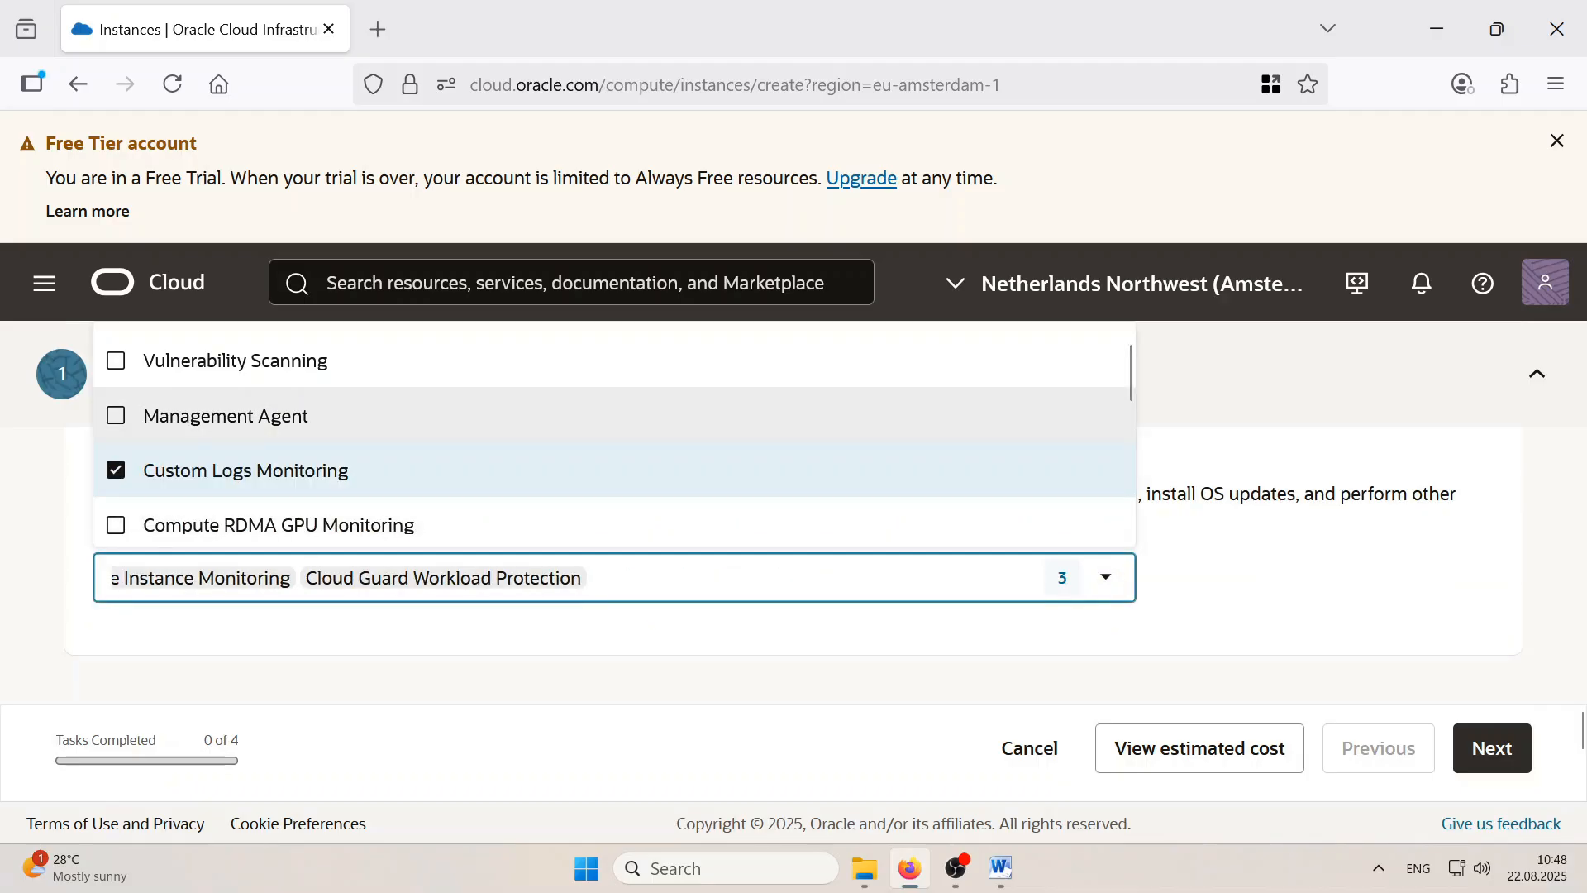
scroll(614, 434, down, 2)
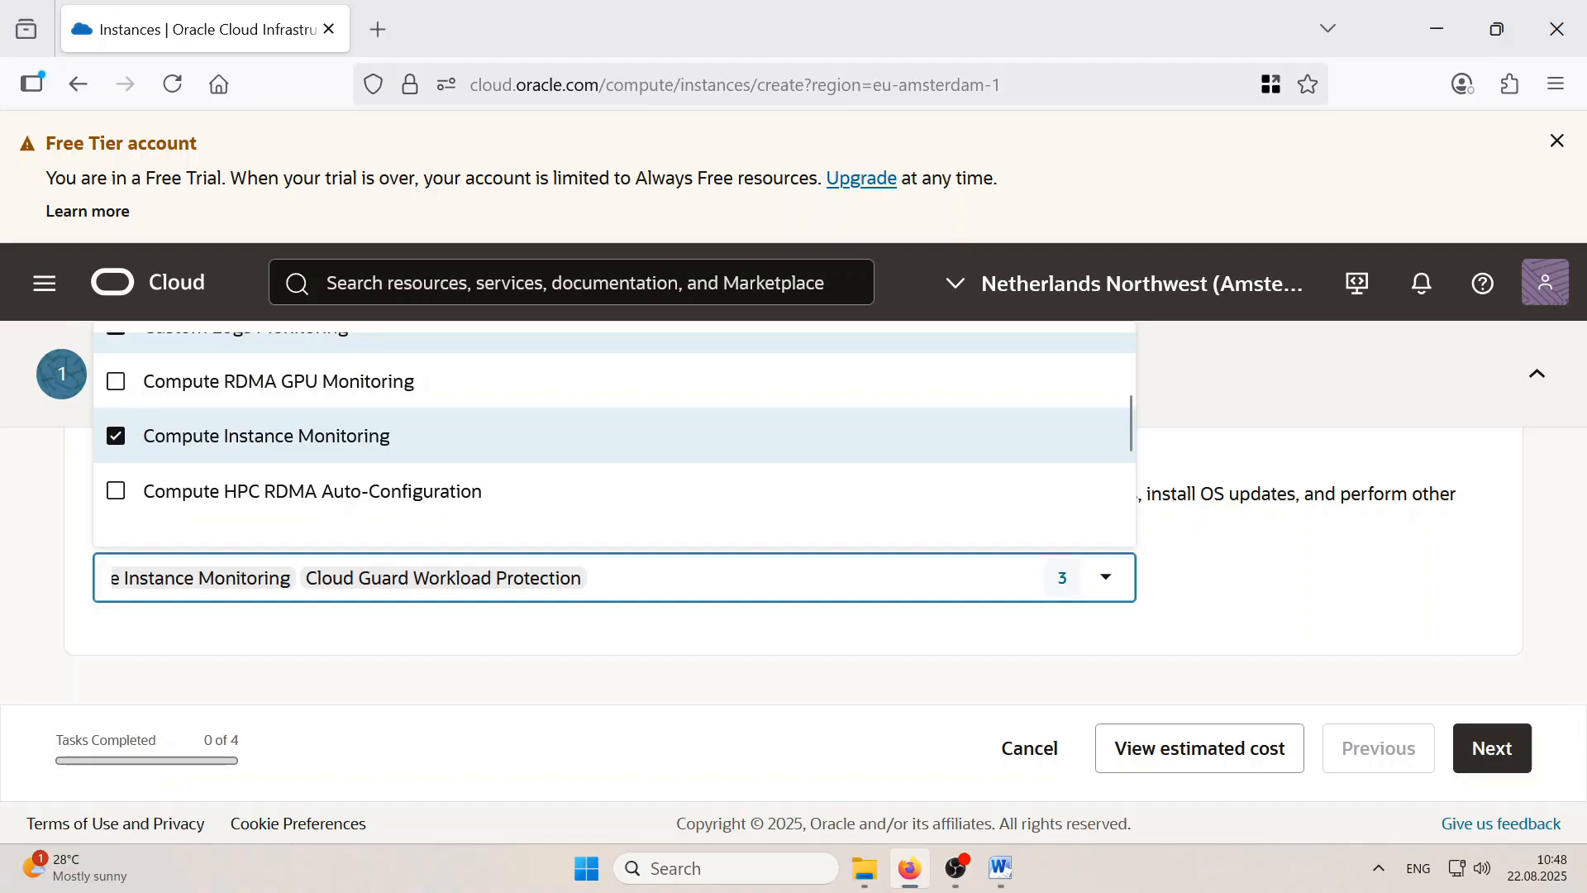
scroll(615, 434, down, 2)
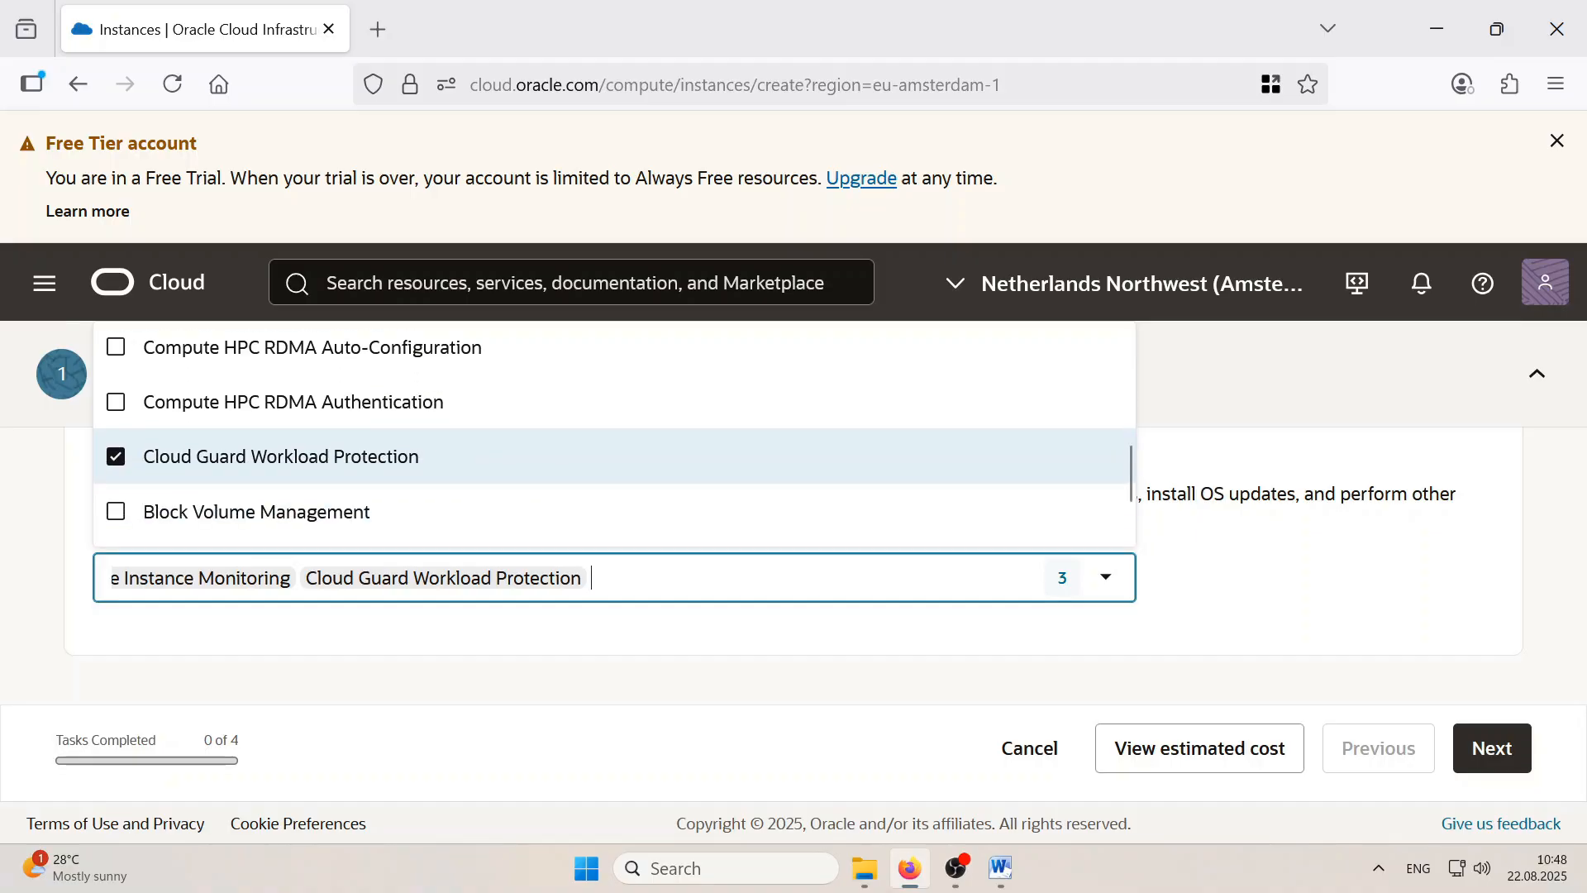
scroll(615, 434, down, 1)
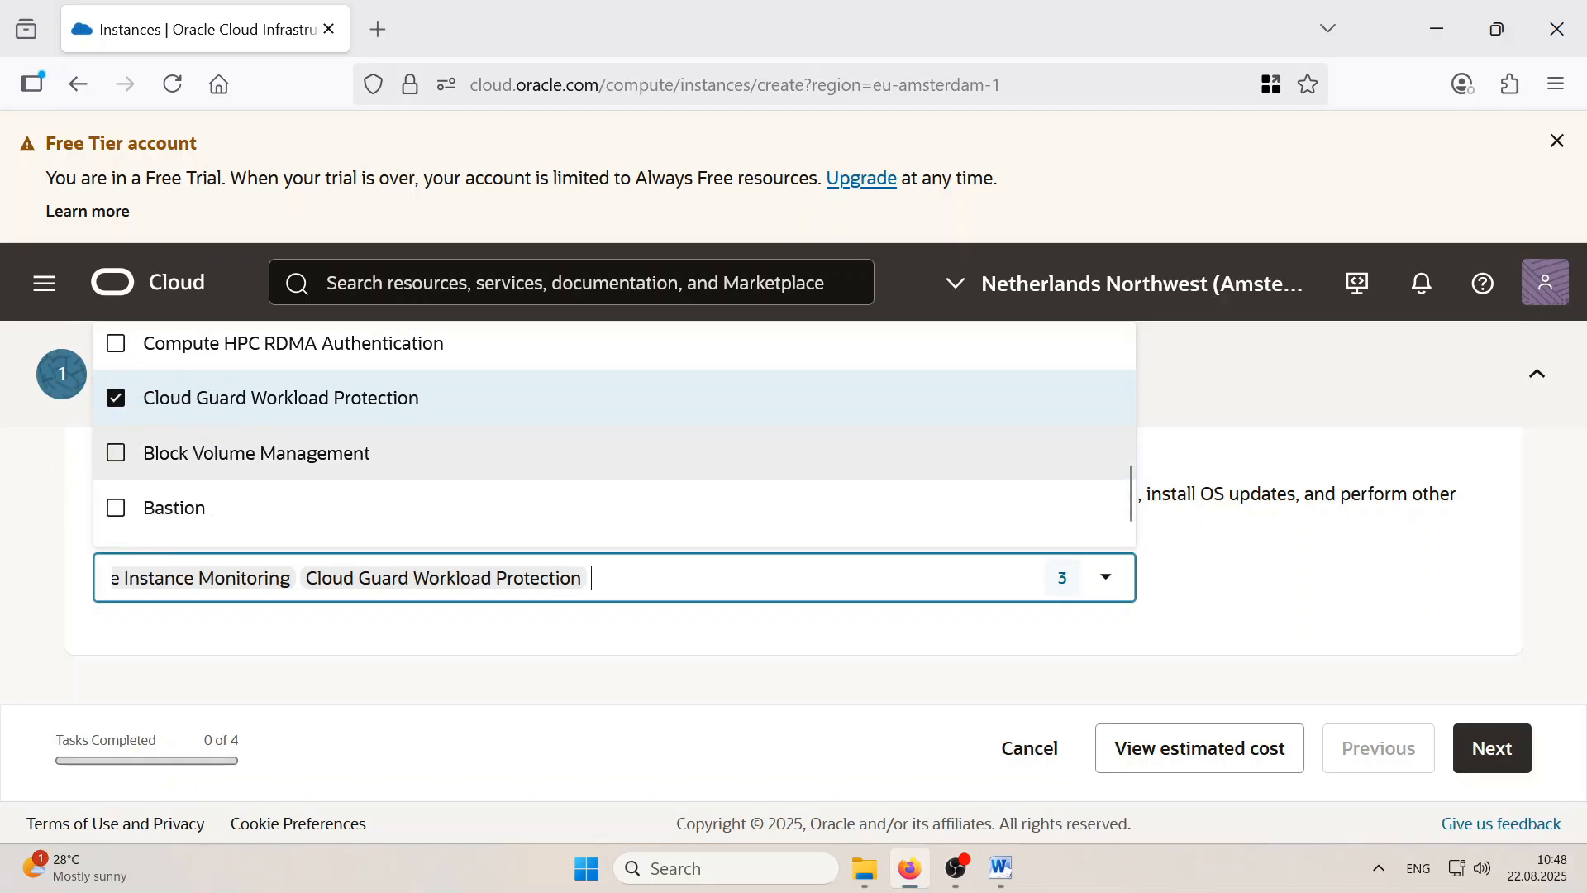
click(116, 453)
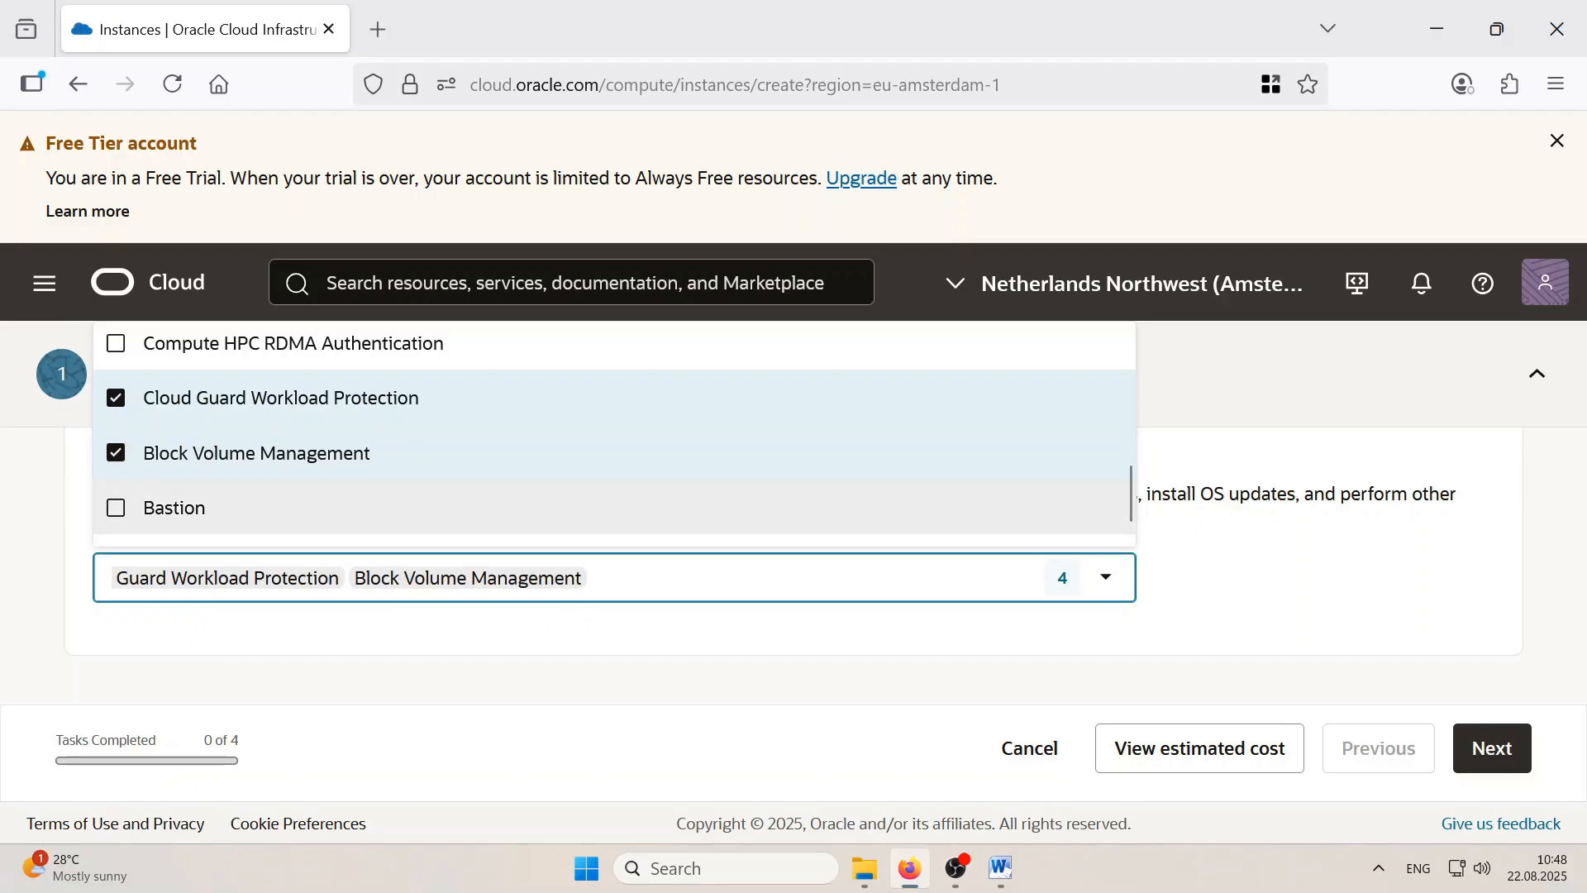
scroll(579, 496, up, 5)
scroll(579, 496, down, 4)
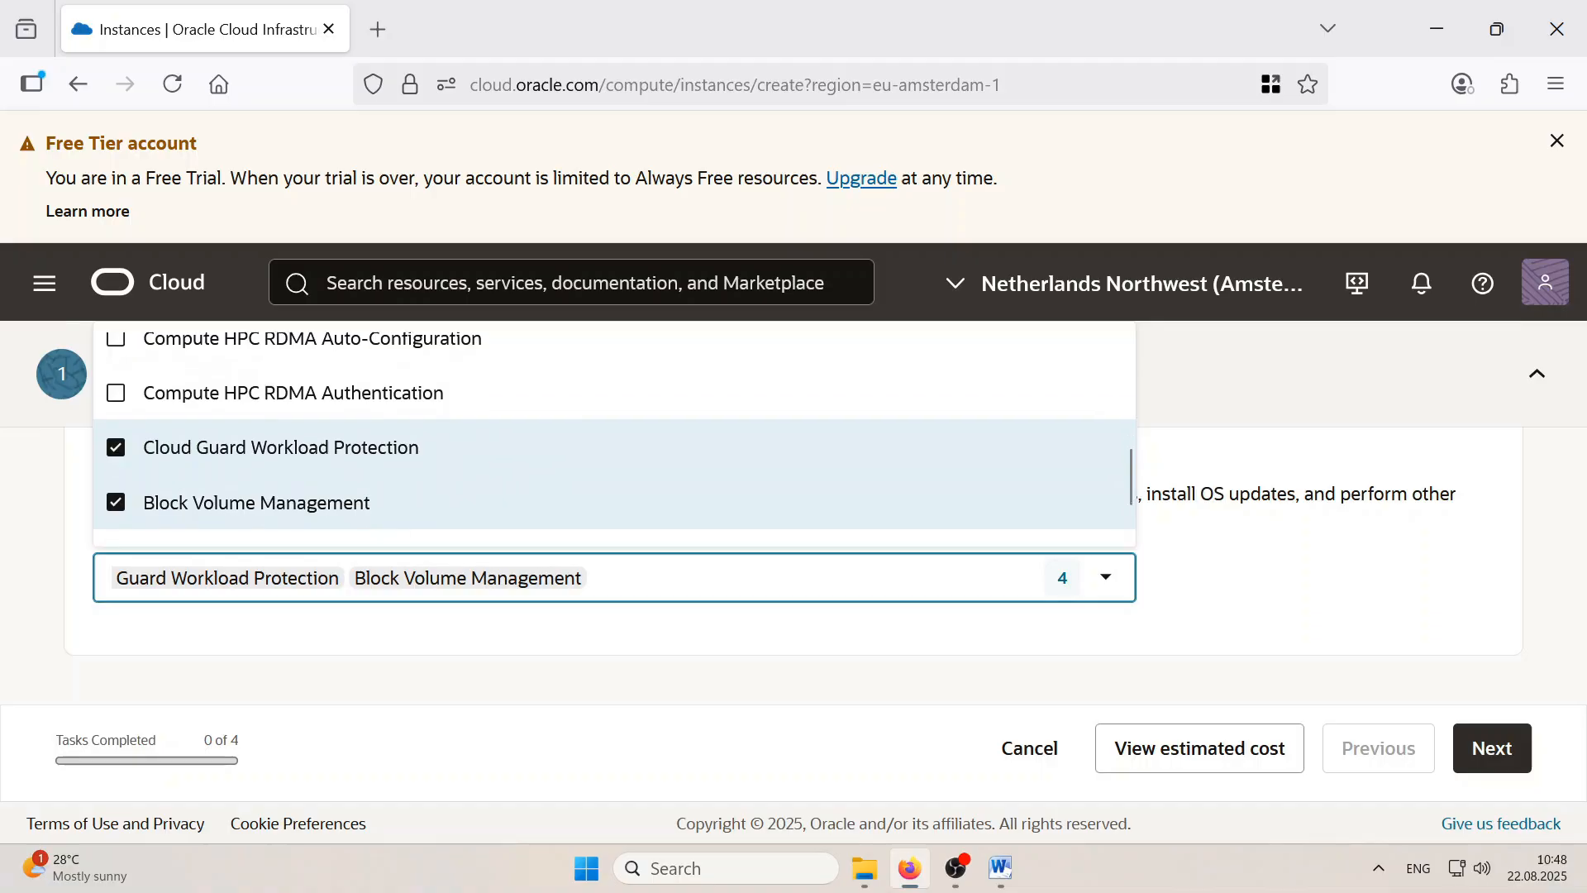
click(1257, 595)
scroll(1257, 595, down, 3)
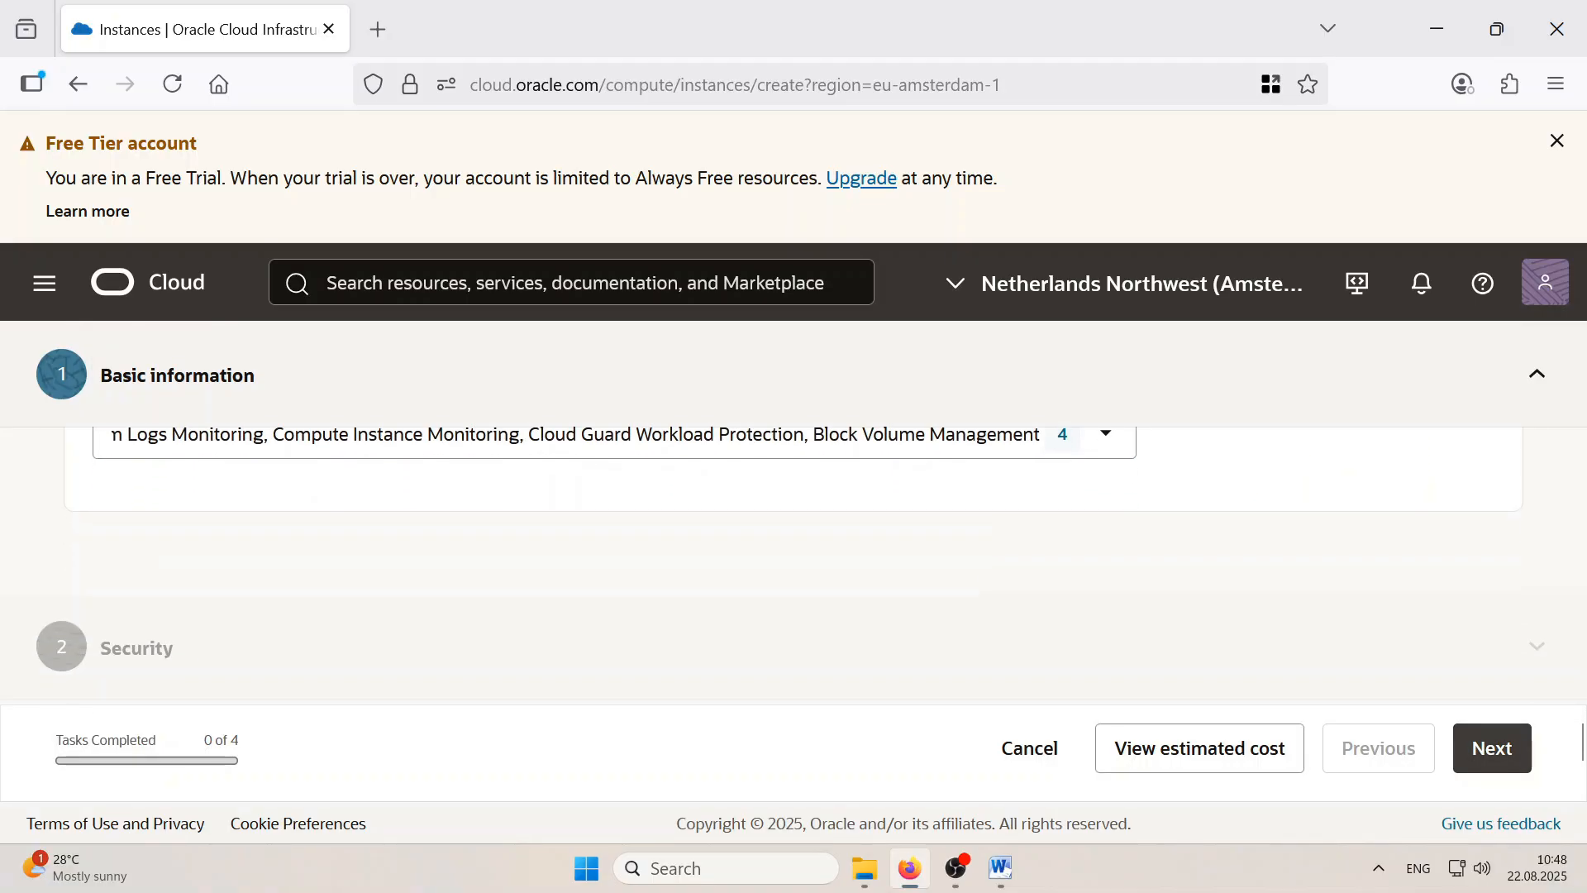
click(1492, 748)
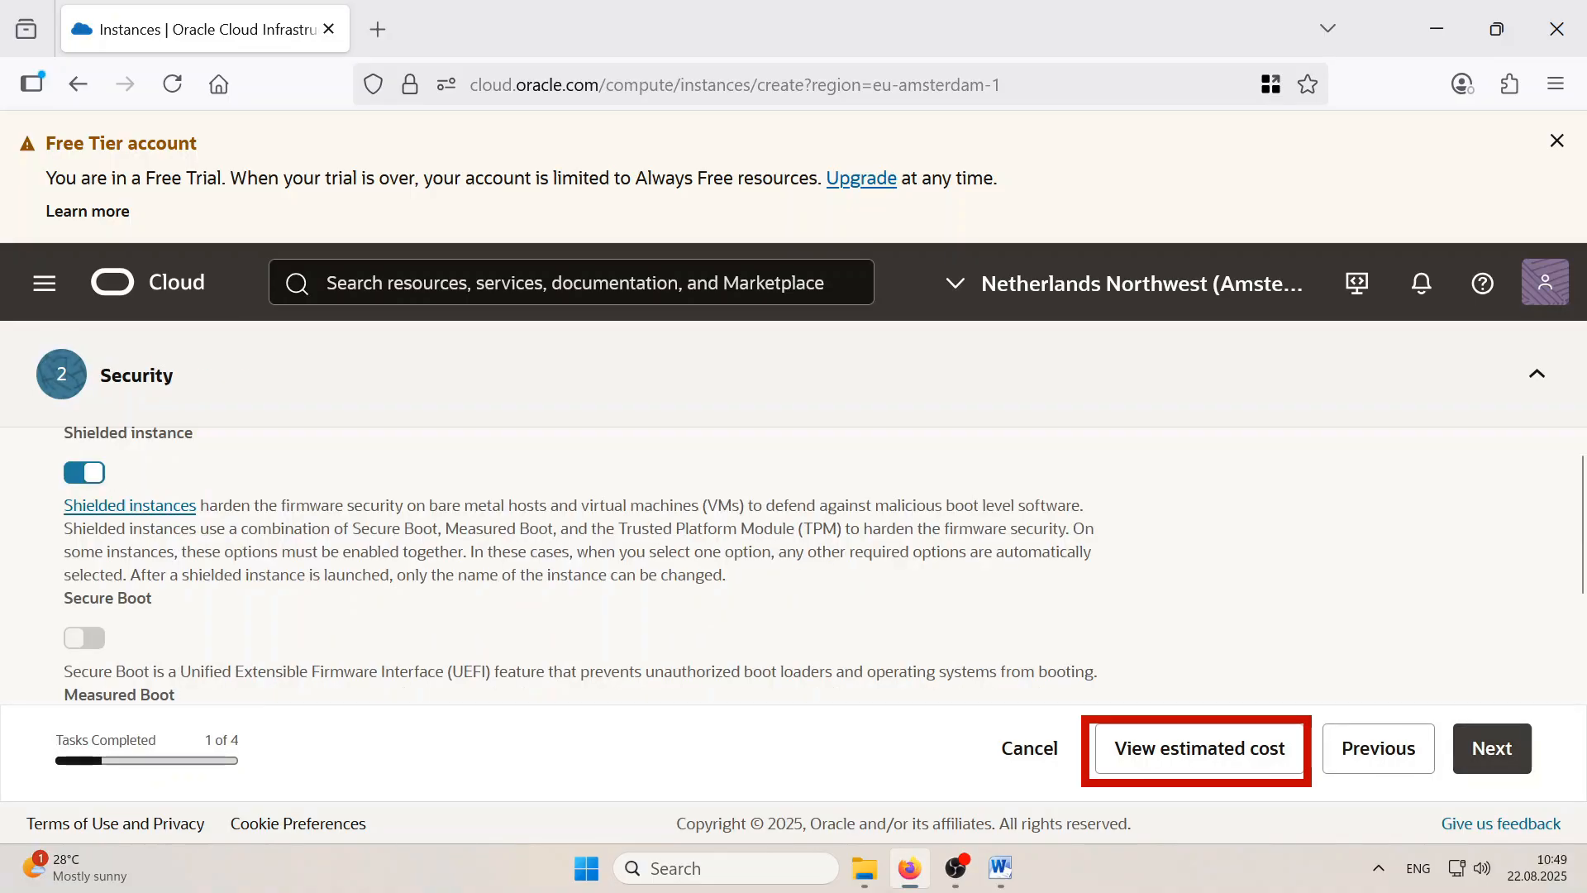
Step: Check the estimated total of lei43.46/month in the cost breakdown, then proceed to Networking
click(1500, 748)
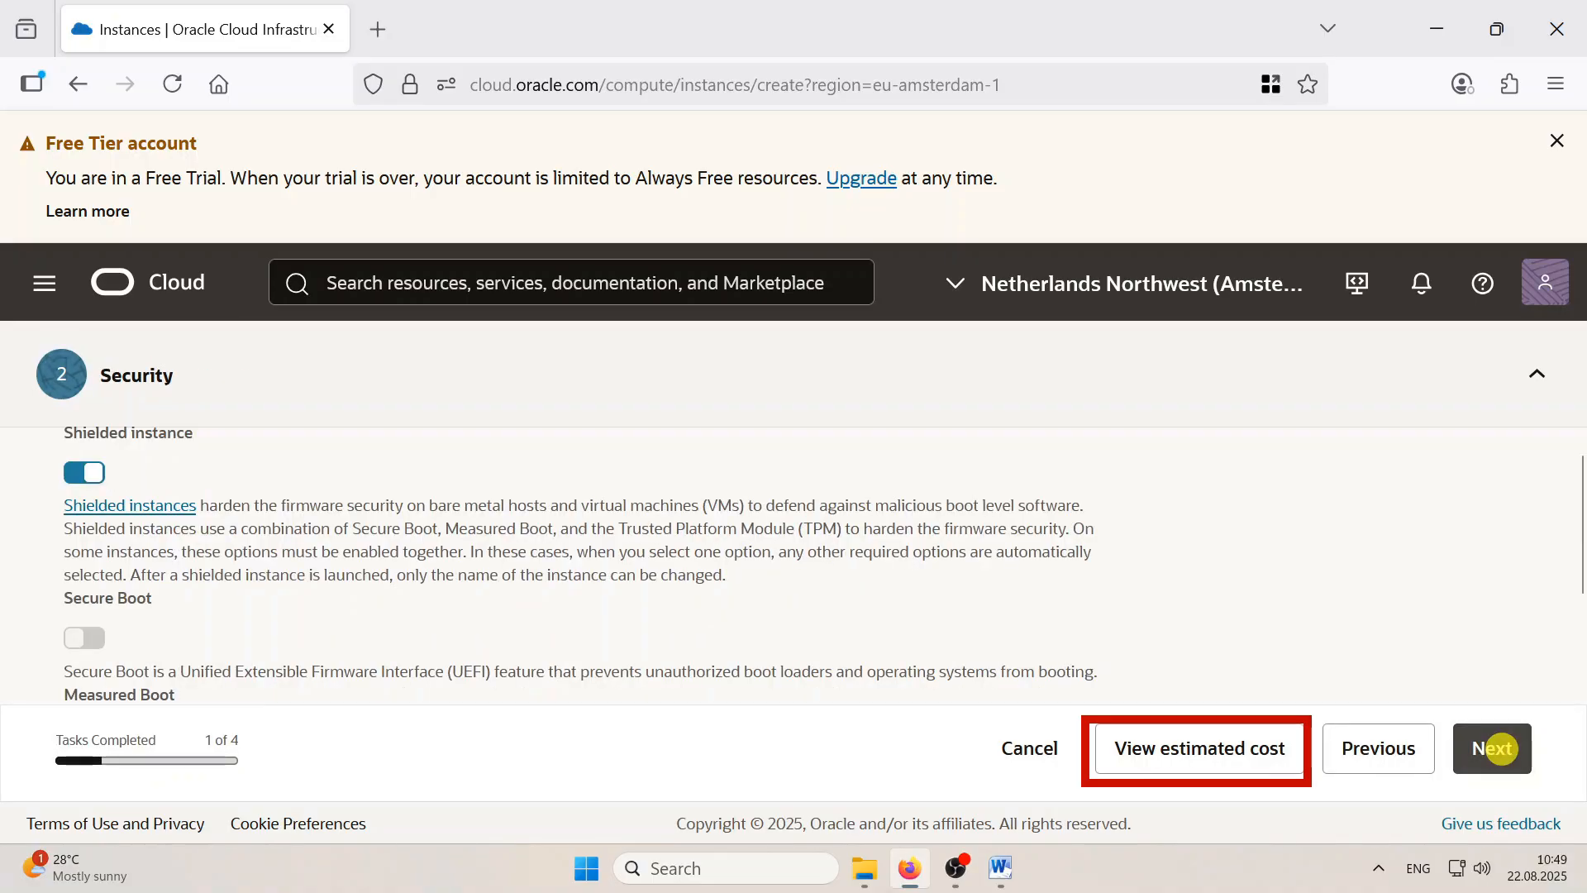
click(1179, 745)
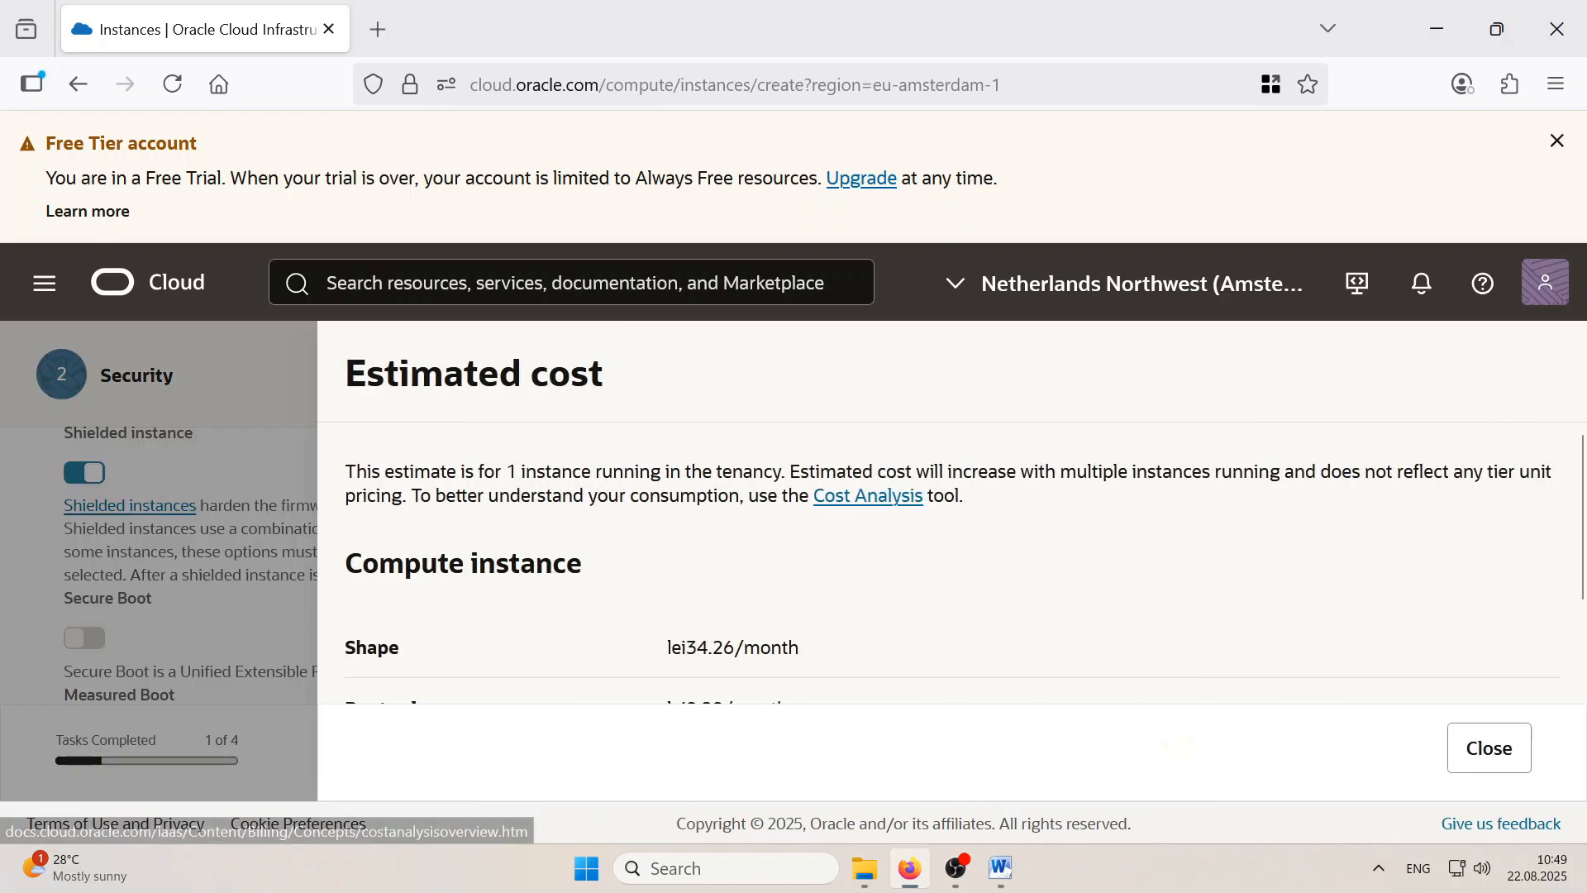
scroll(950, 562, down, 3)
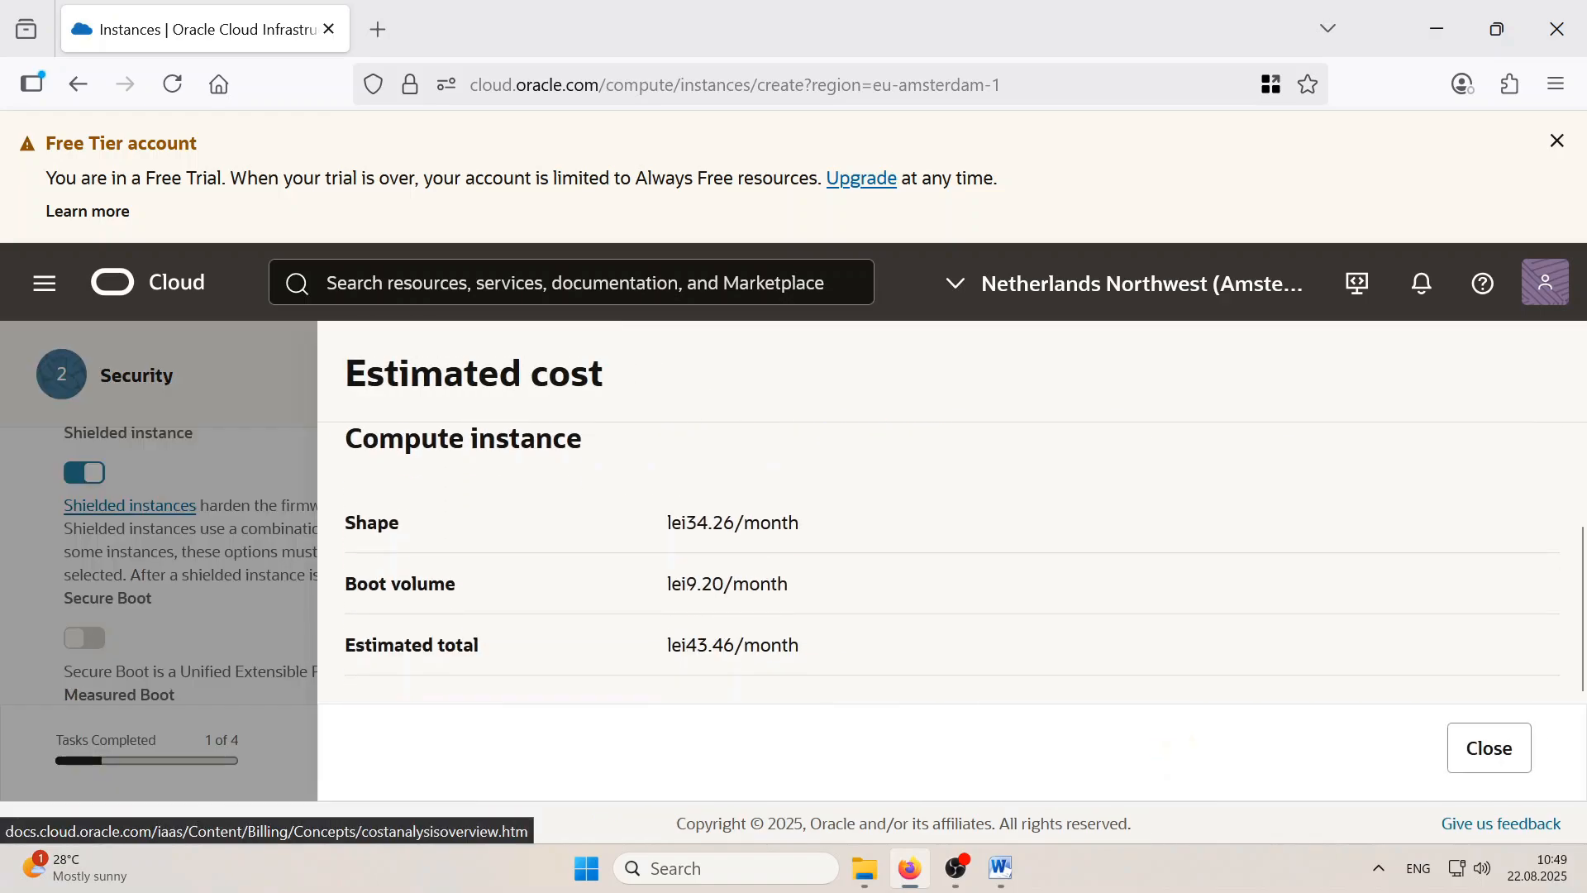
drag(802, 645, 346, 636)
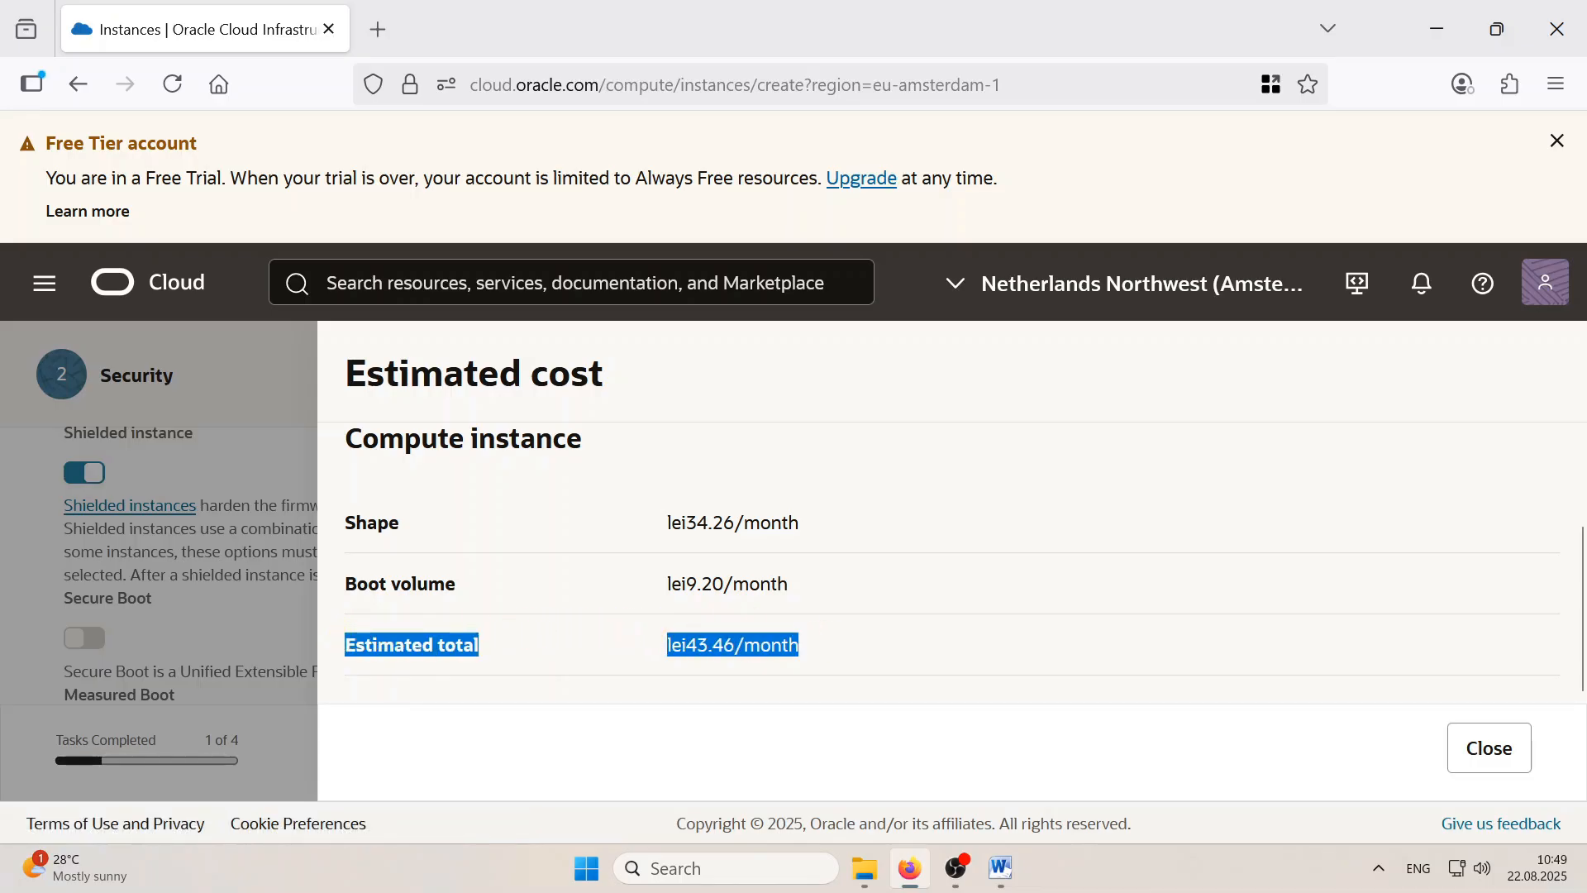
click(947, 640)
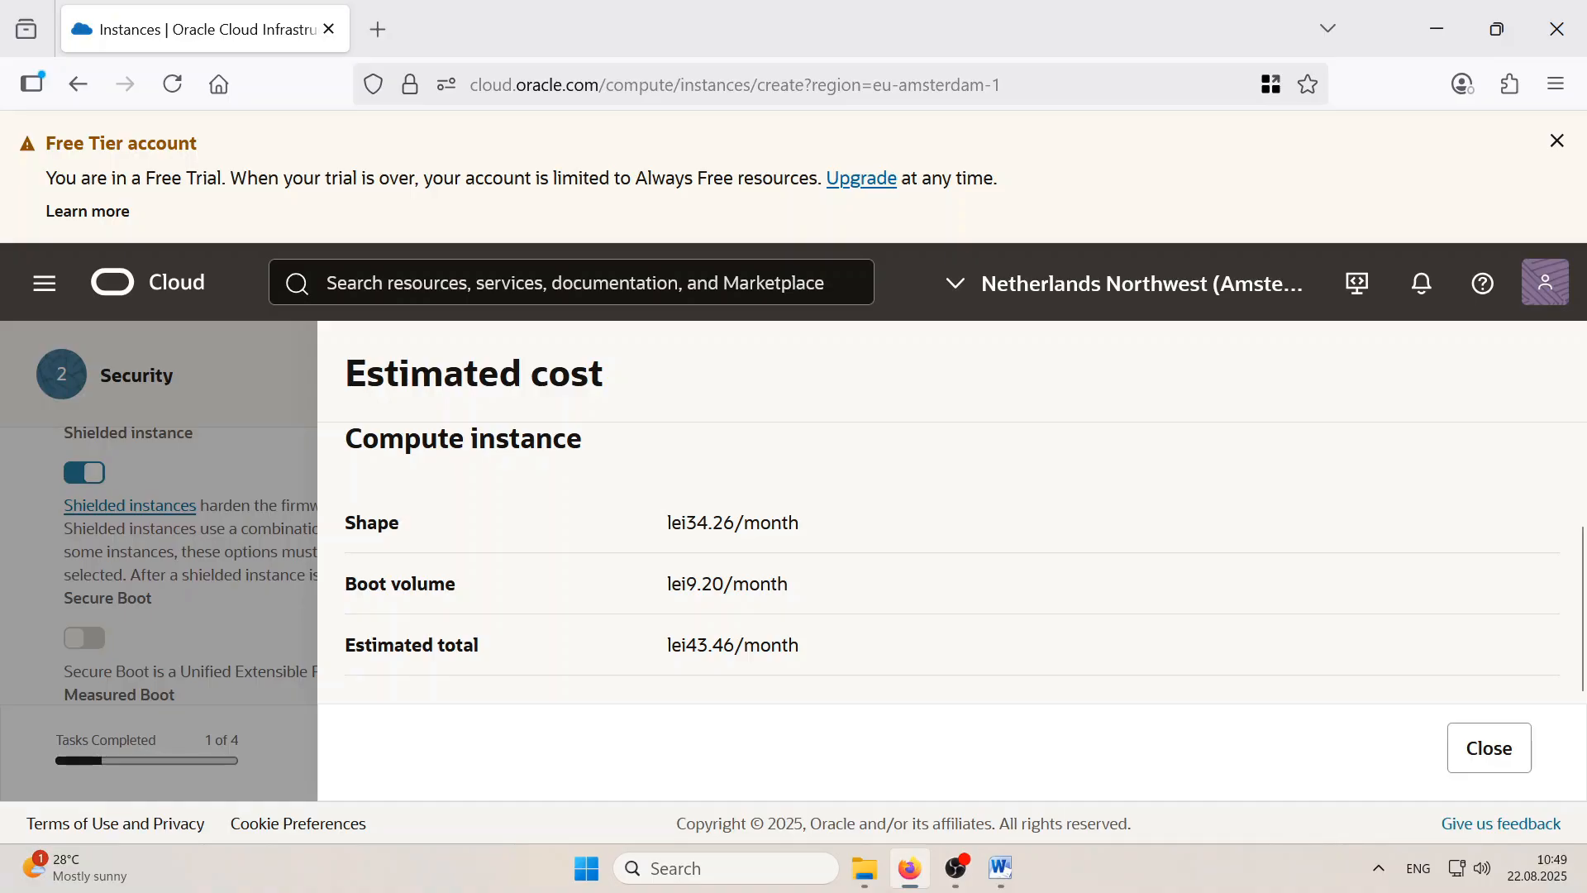
key(ctrl)
key(ctrl)
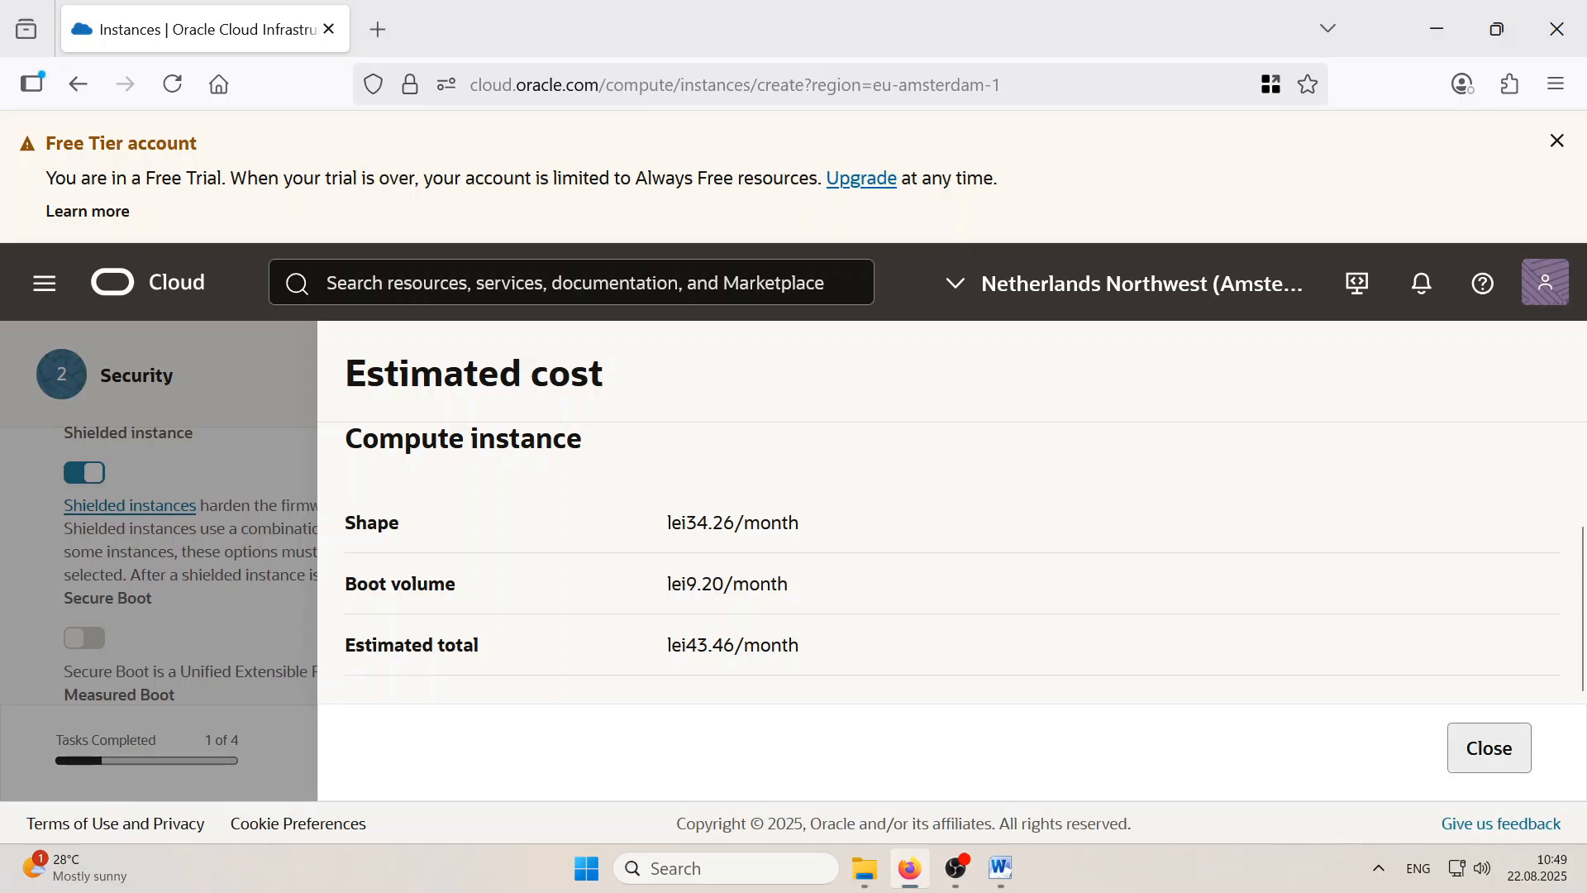
click(1492, 748)
click(1498, 748)
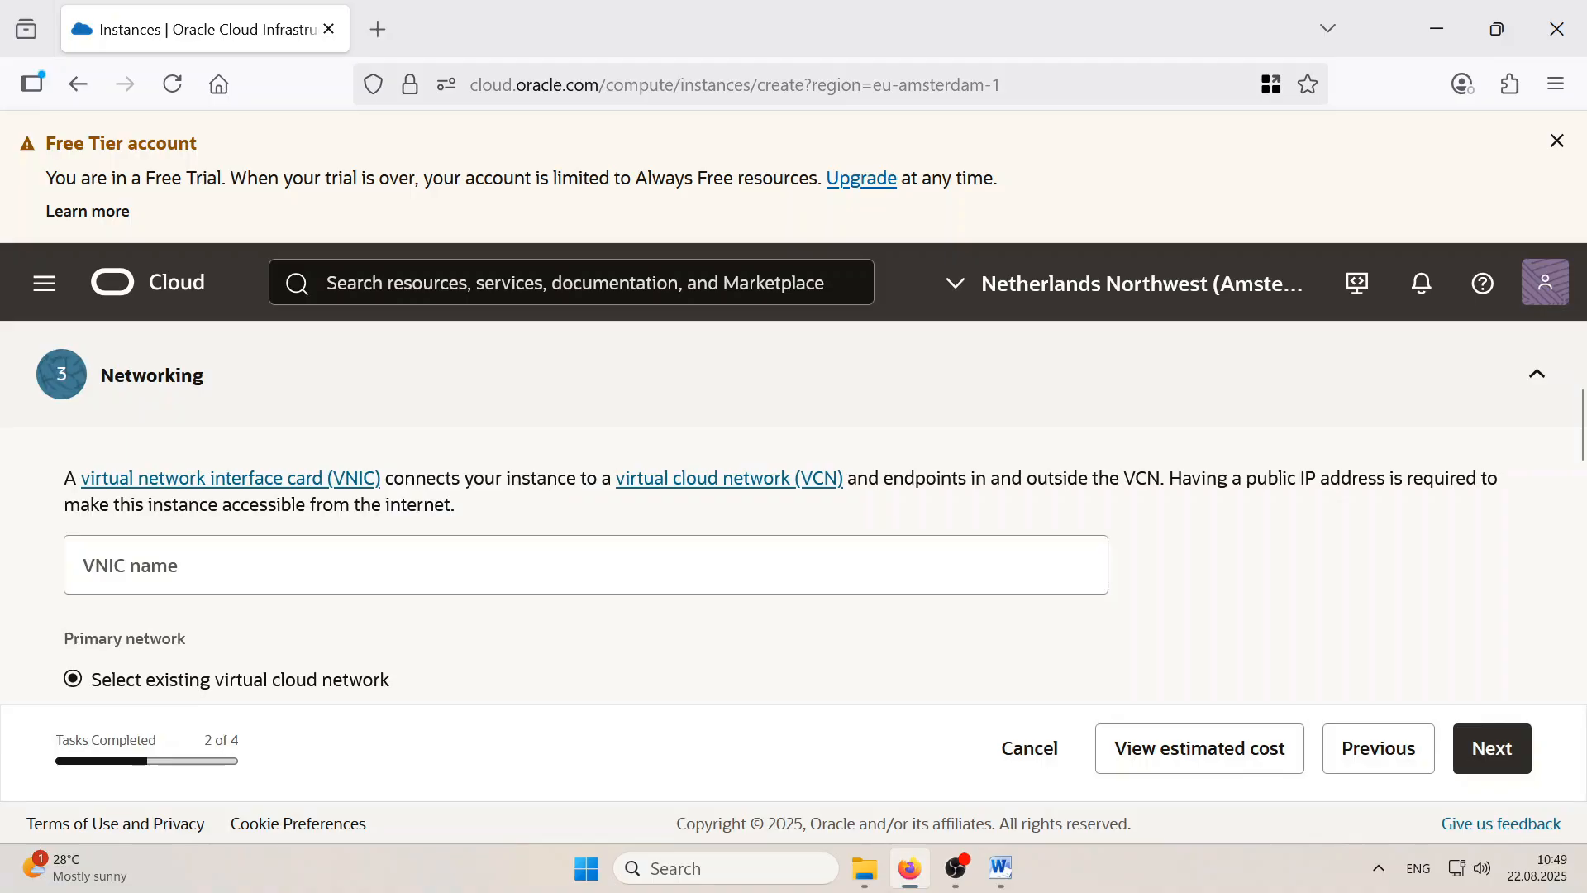
scroll(794, 562, down, 2)
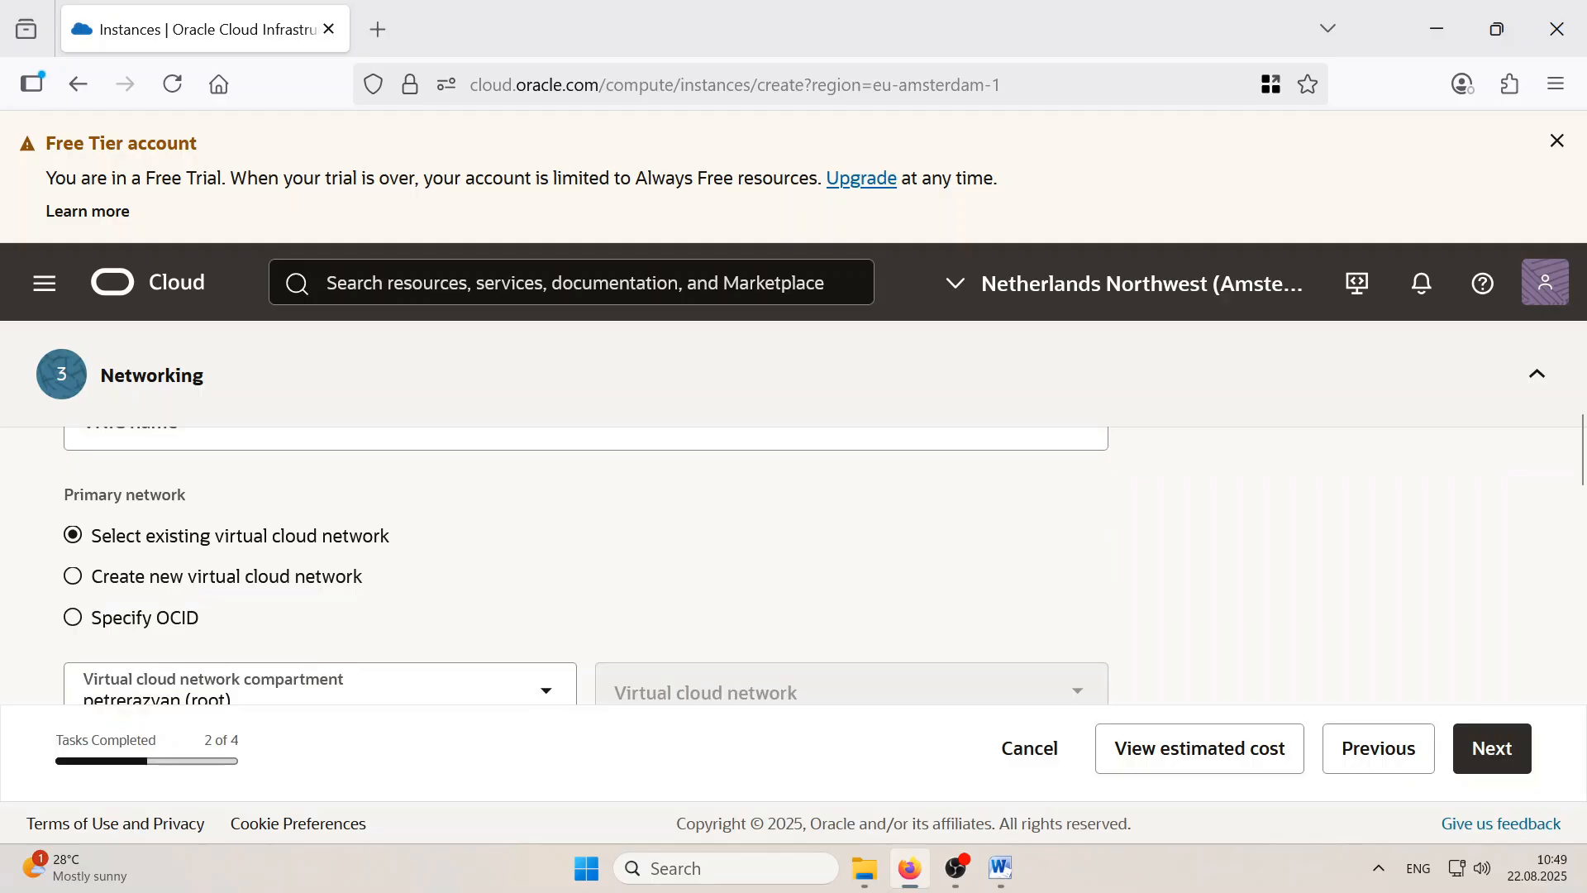
click(73, 576)
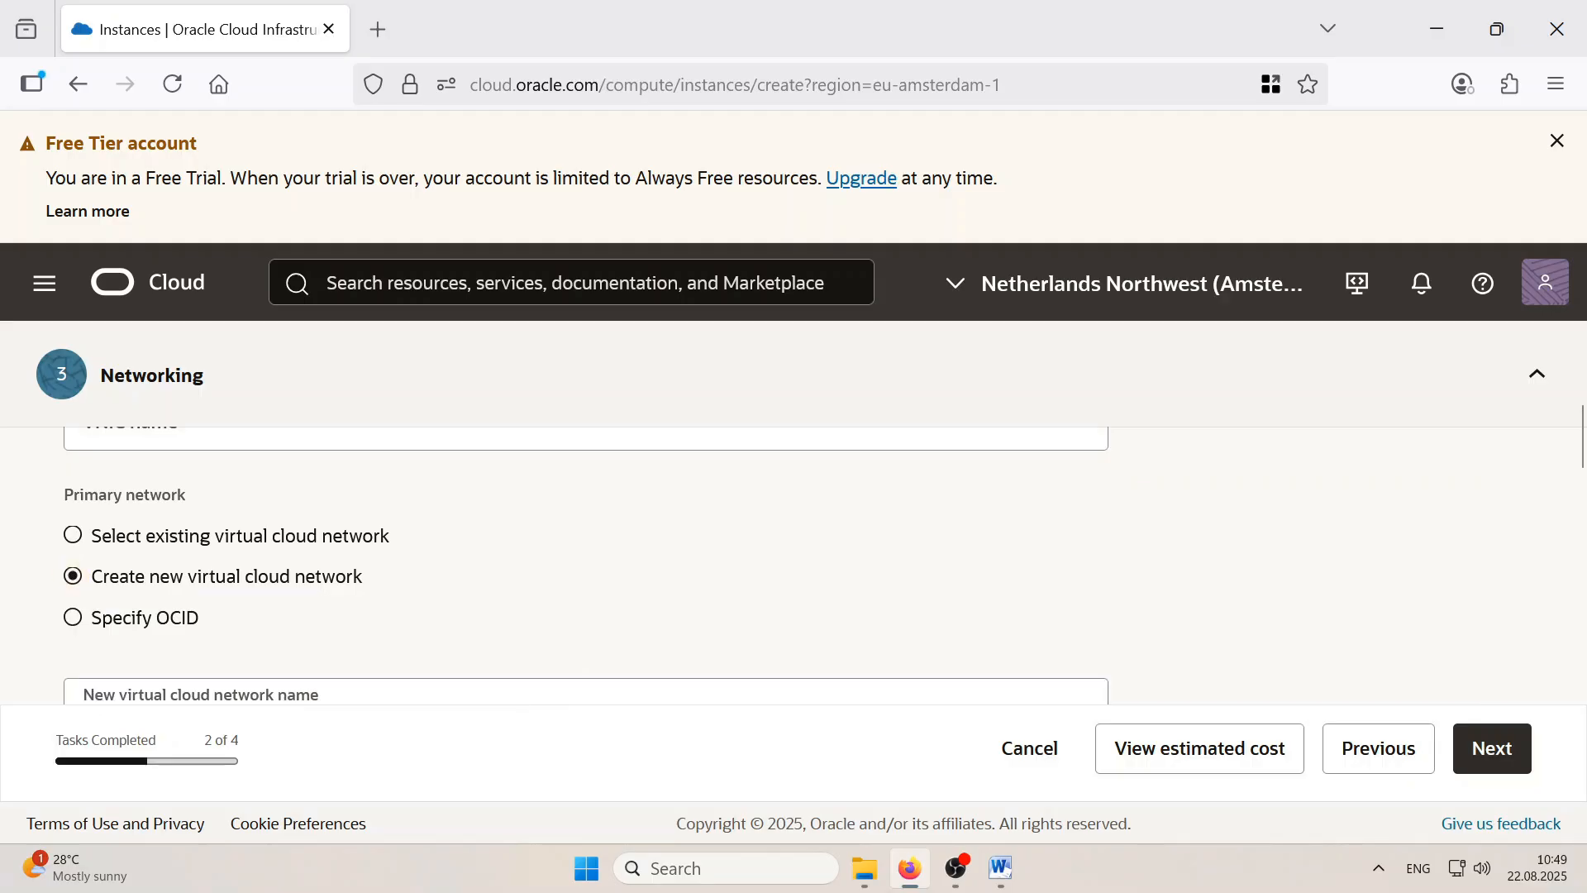
scroll(587, 562, down, 2)
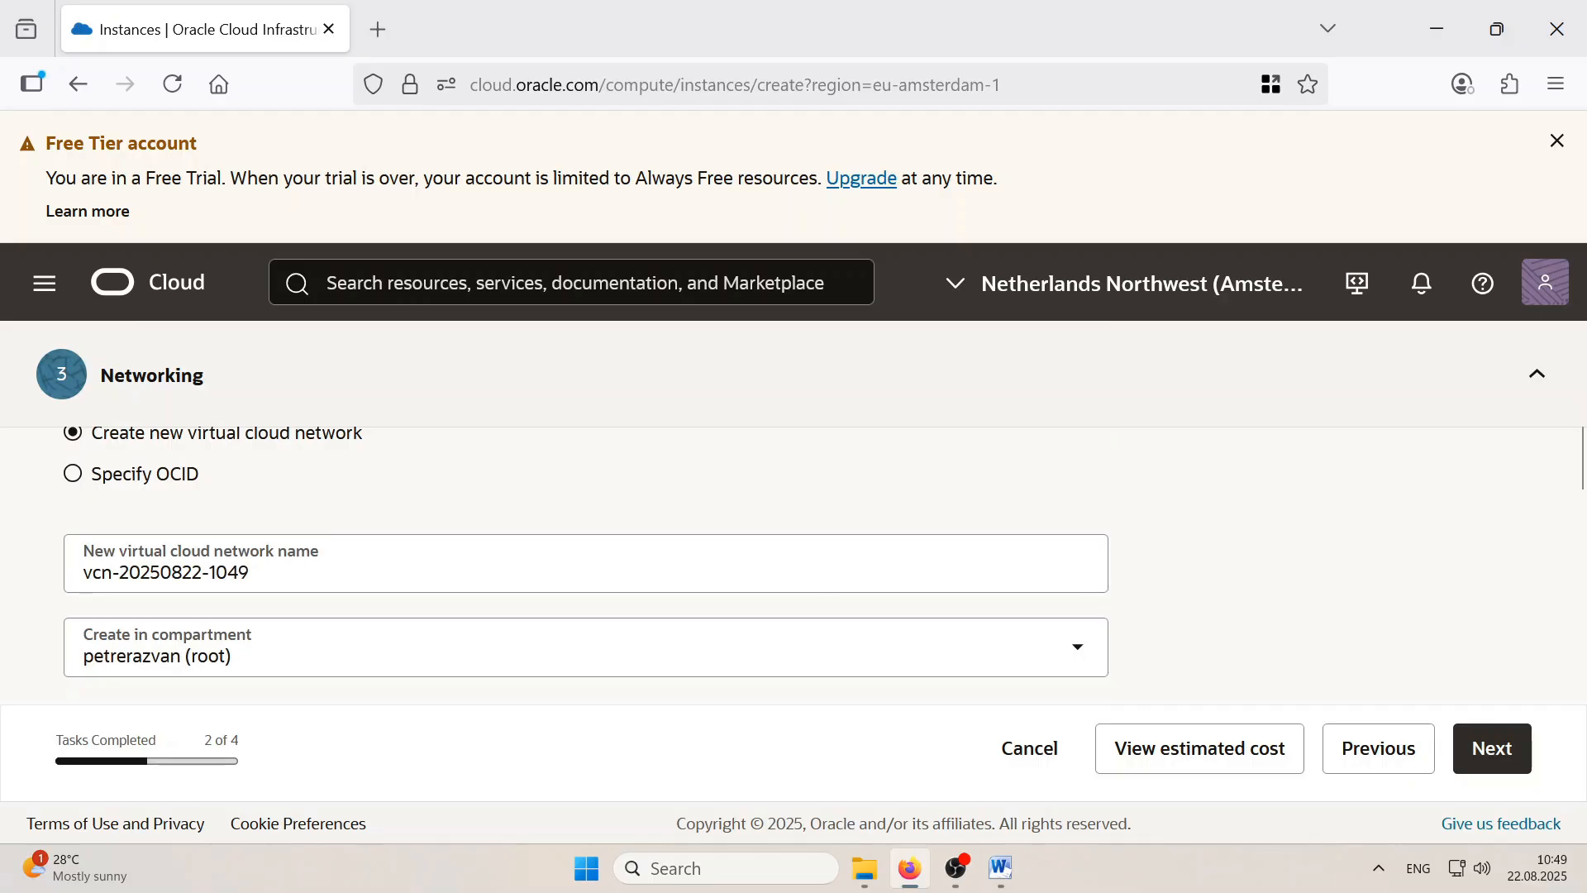
scroll(578, 562, down, 5)
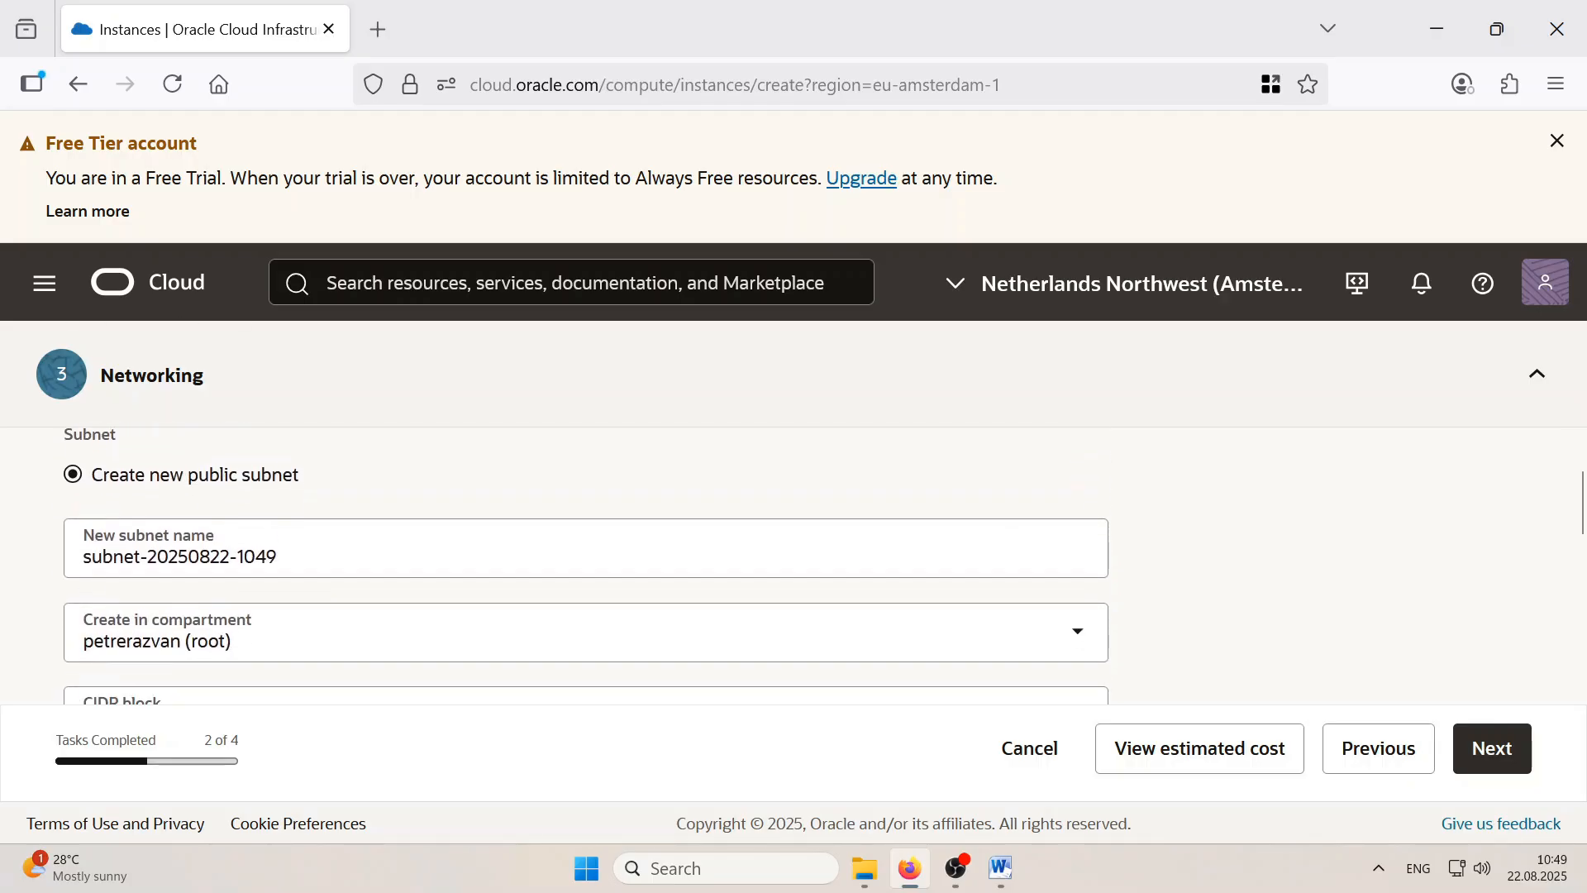
scroll(578, 561, down, 2)
scroll(578, 562, down, 6)
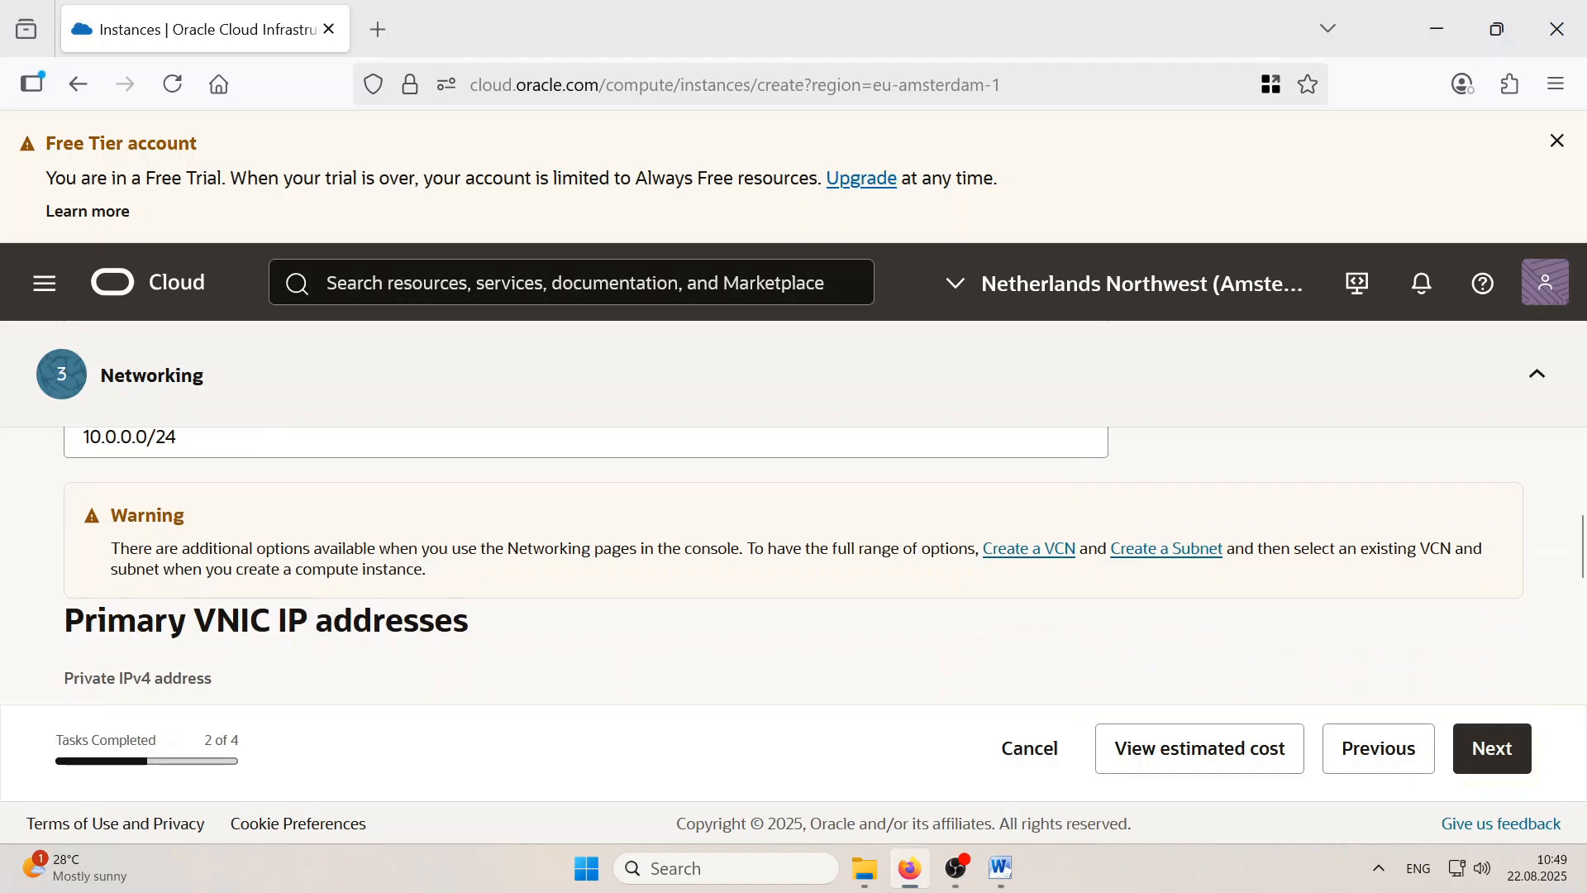
scroll(791, 512, down, 6)
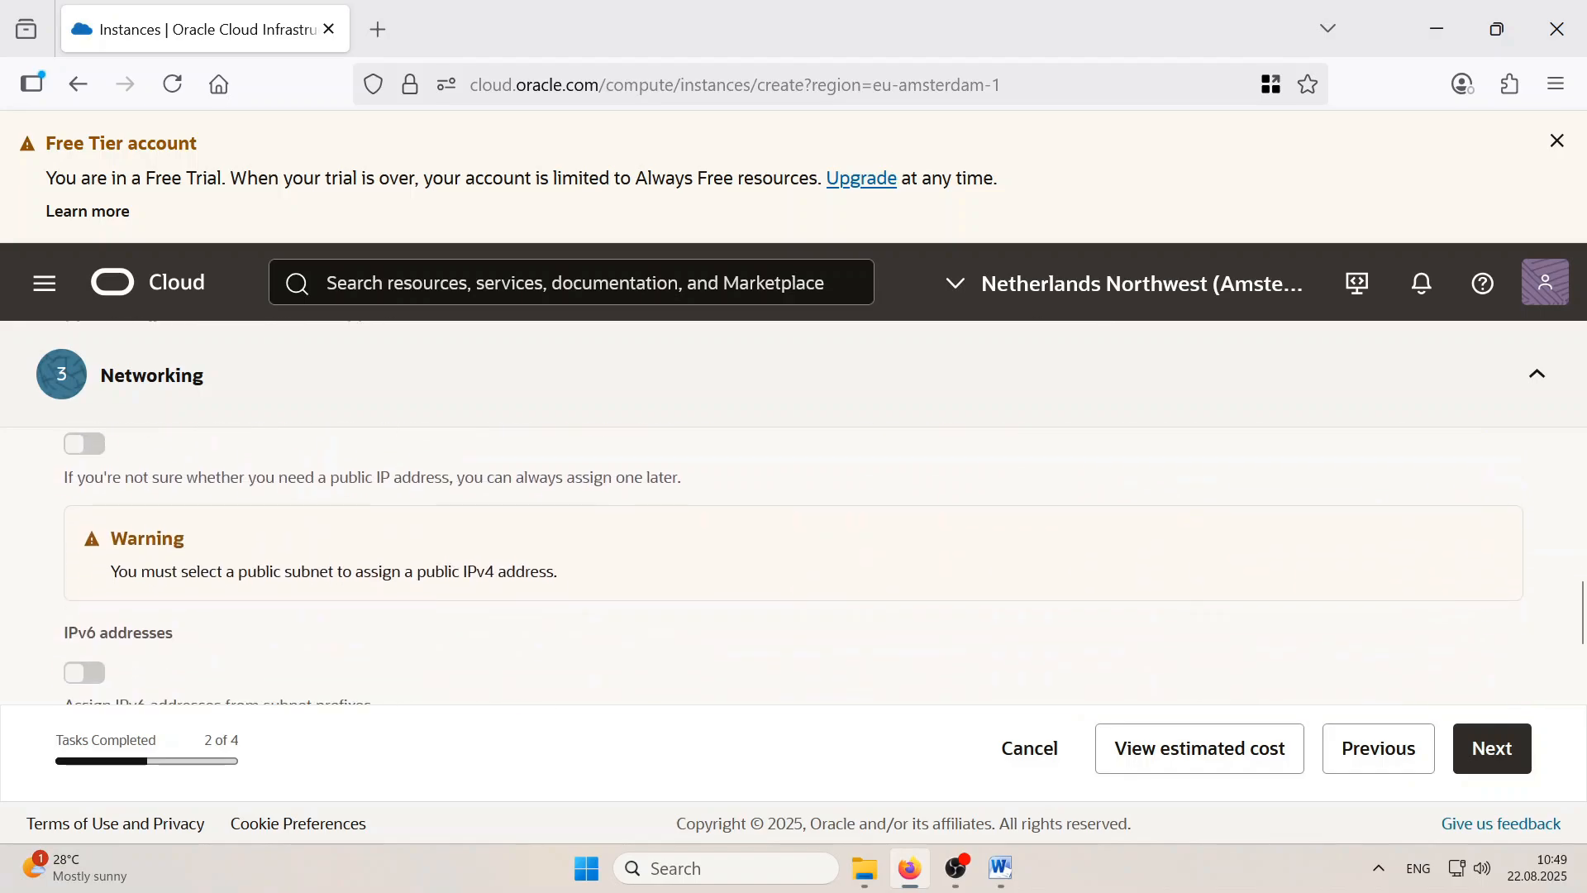
scroll(791, 512, down, 2)
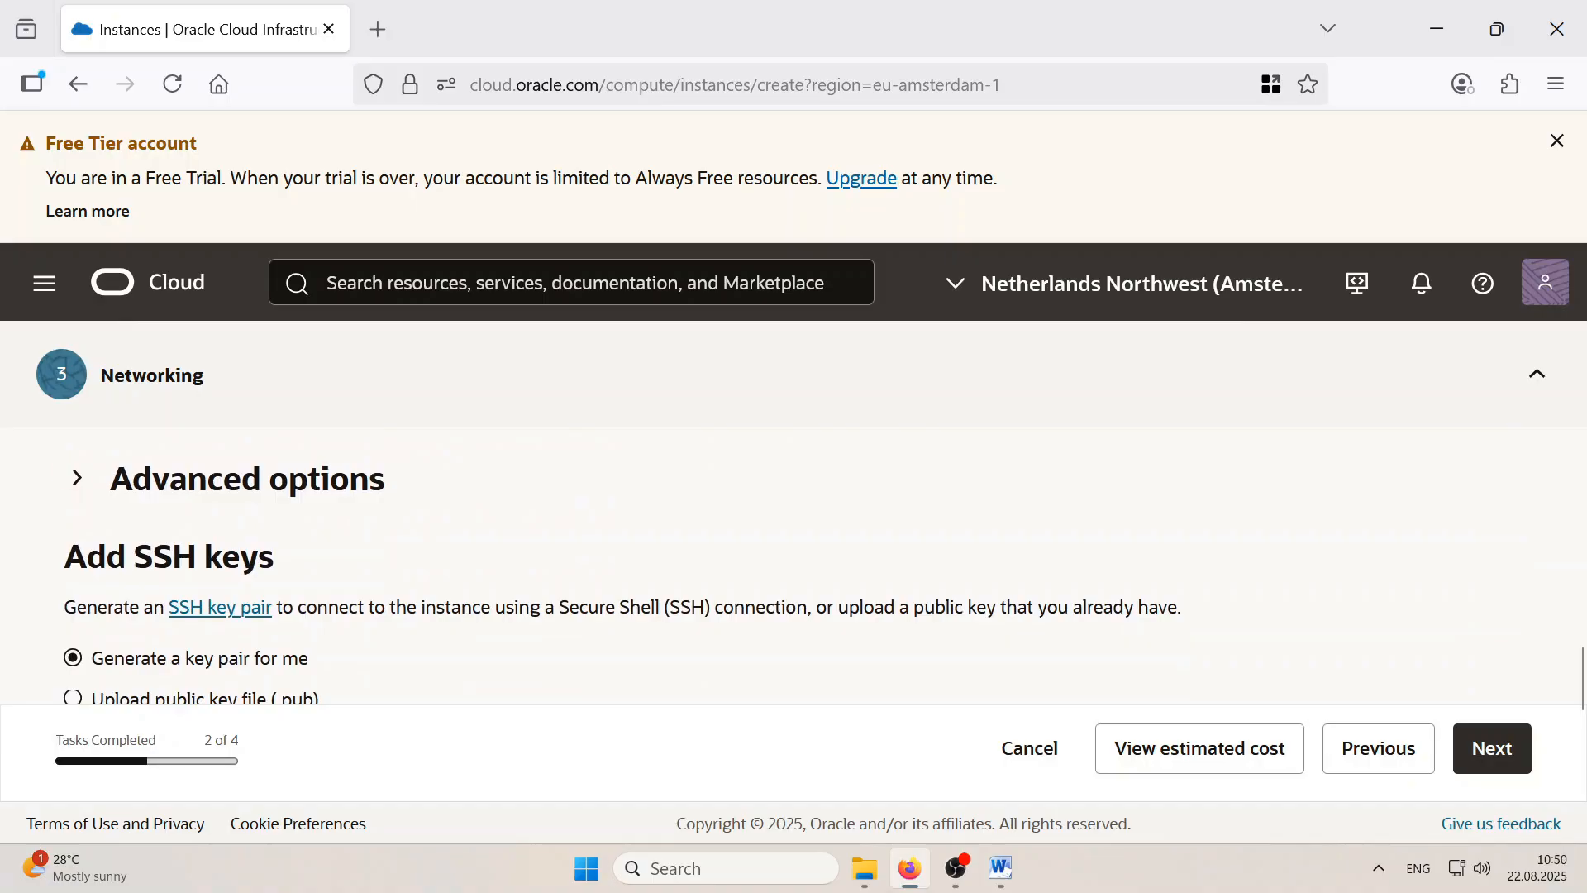
Step: Download the generated private key ssh-key-2025-08-22.key and its matching .pub public key
click(75, 477)
click(76, 477)
scroll(75, 477, down, 2)
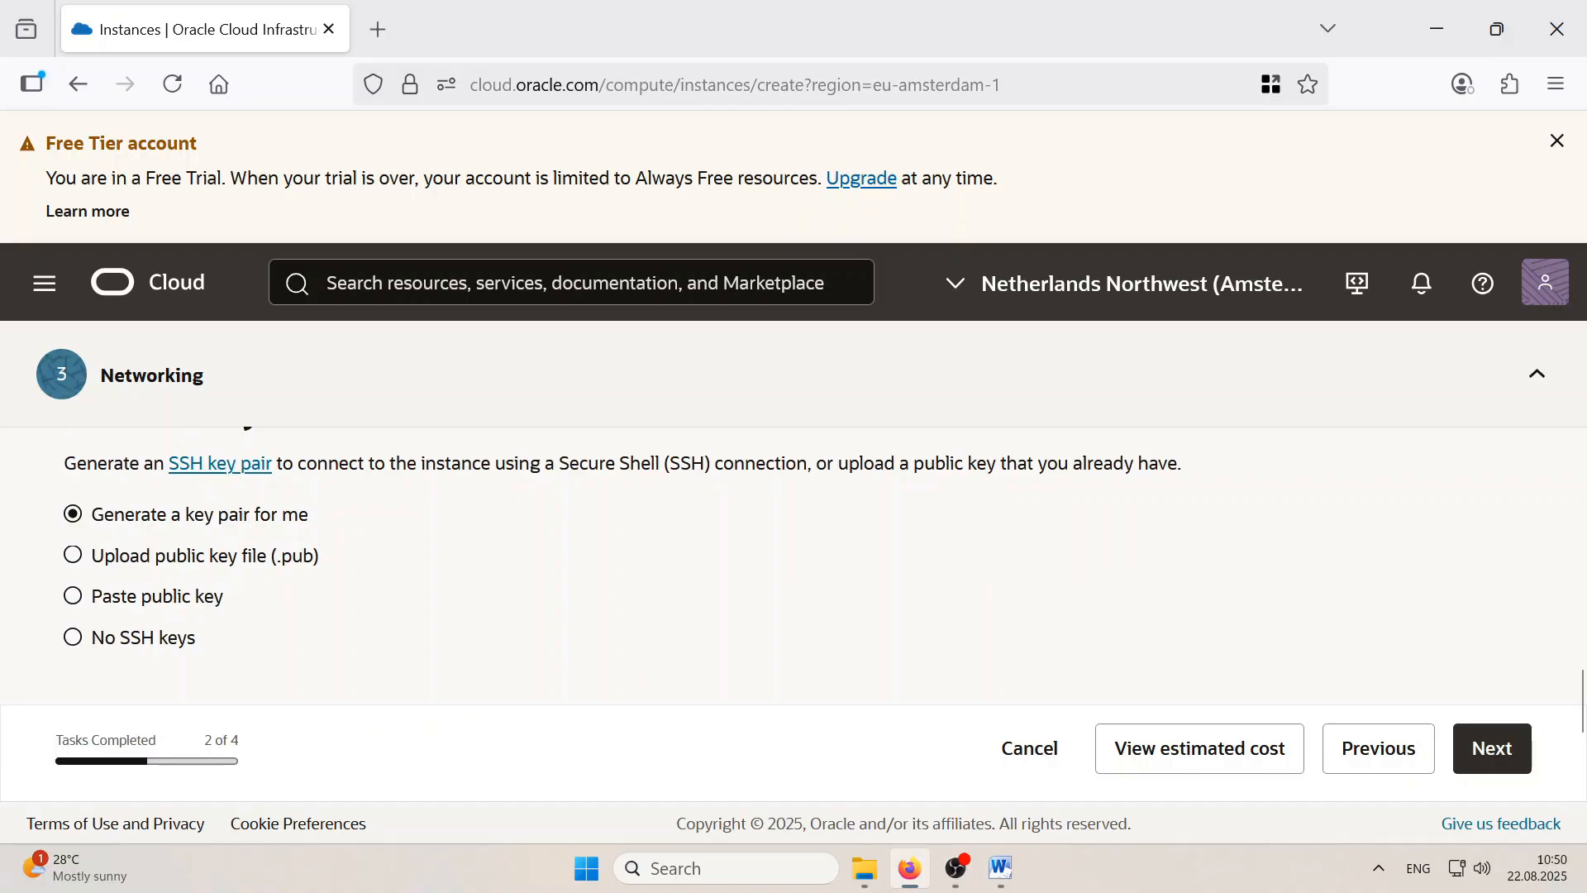
scroll(793, 562, down, 2)
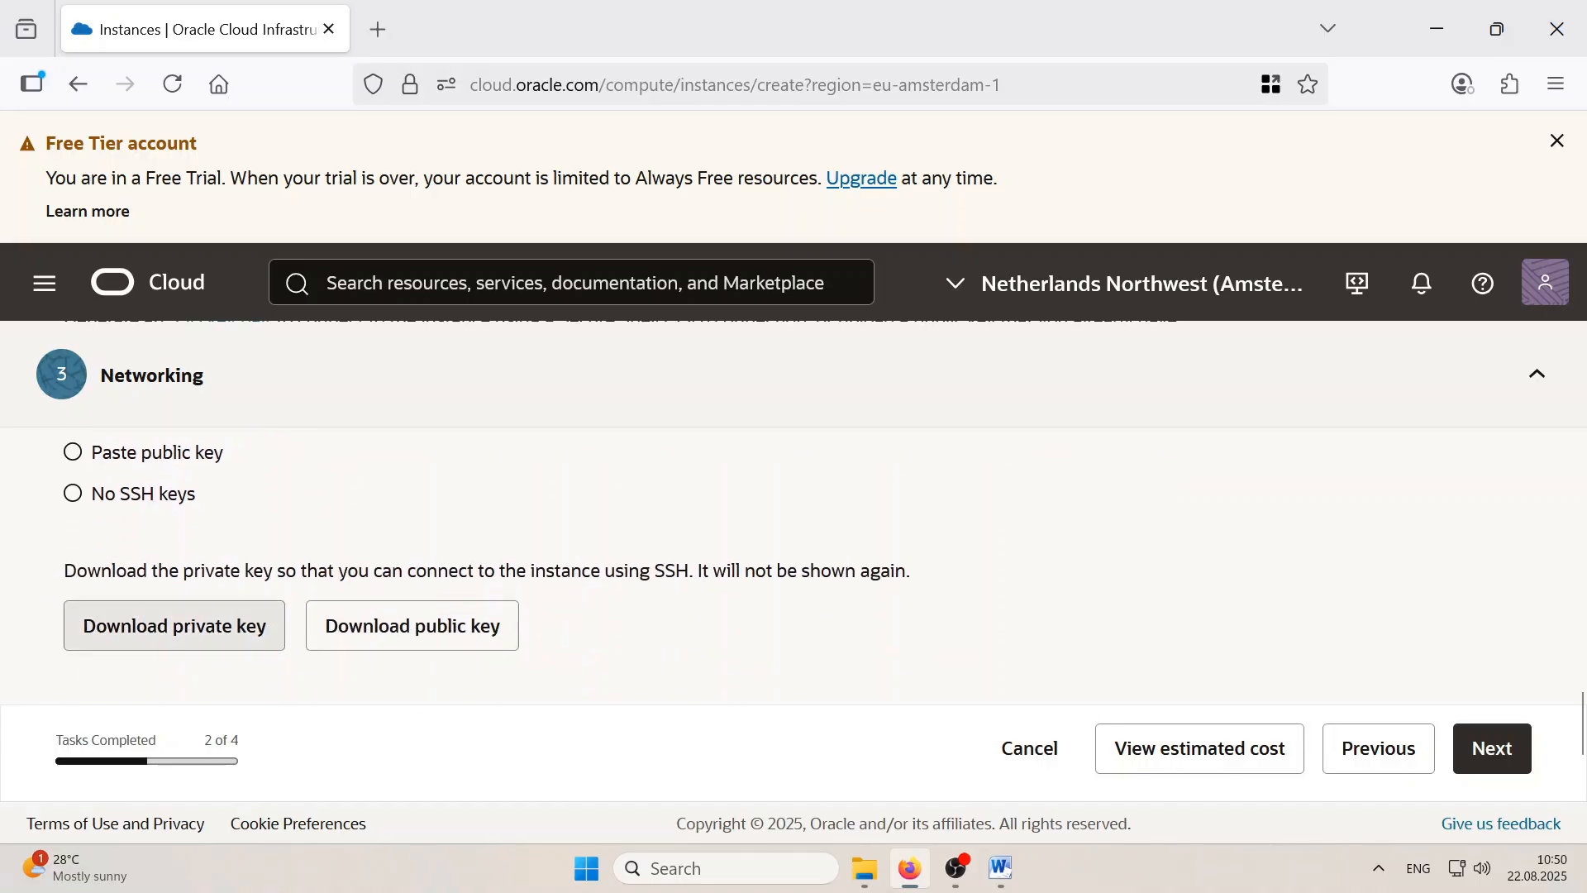
click(227, 627)
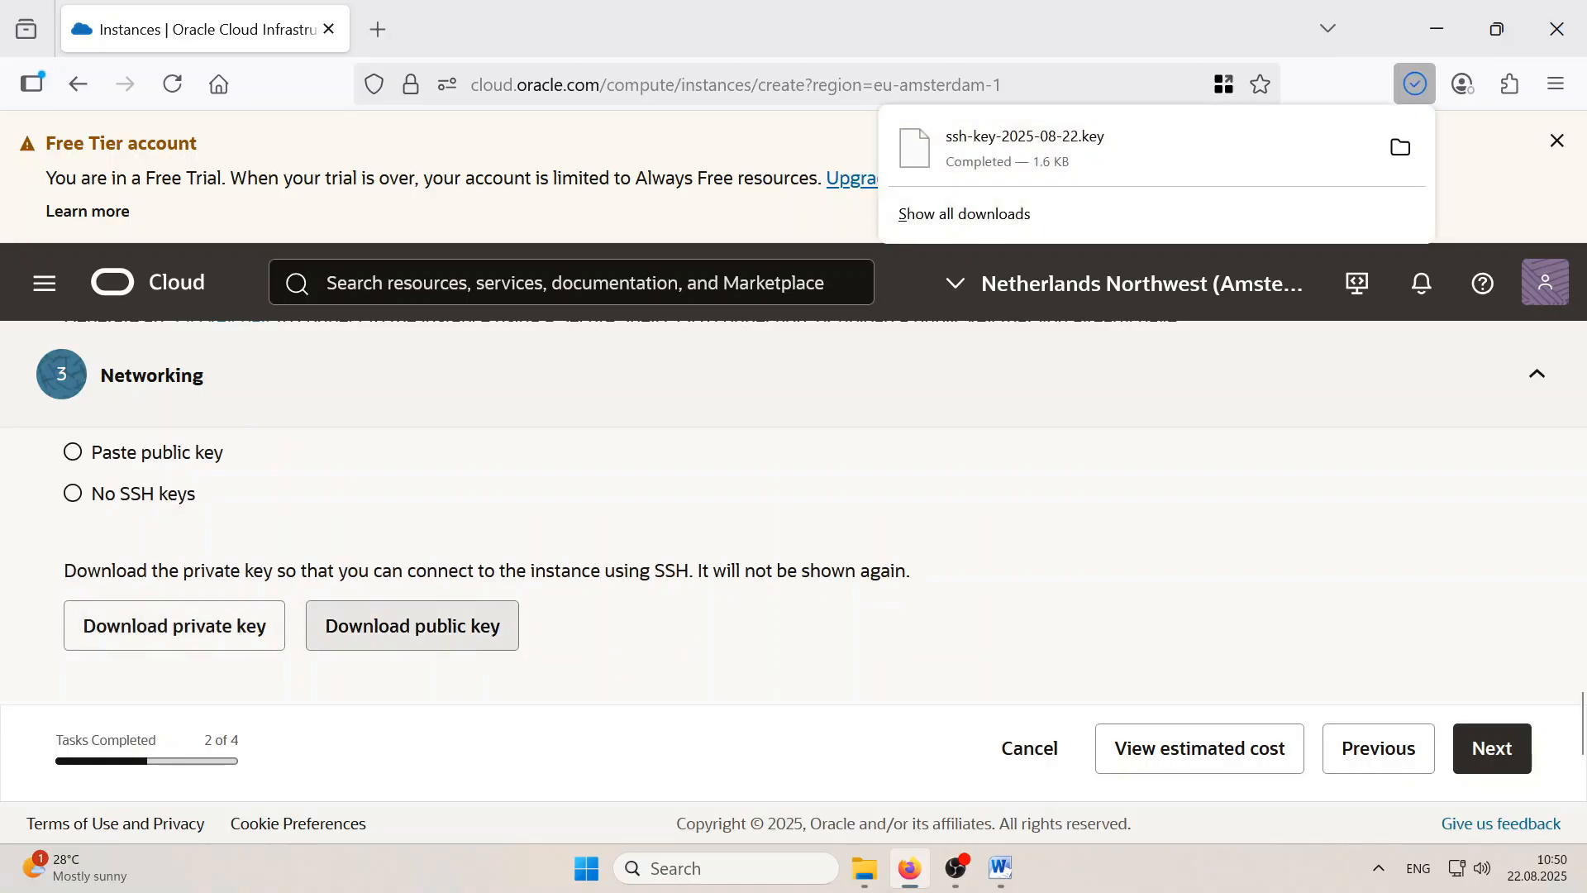
click(425, 626)
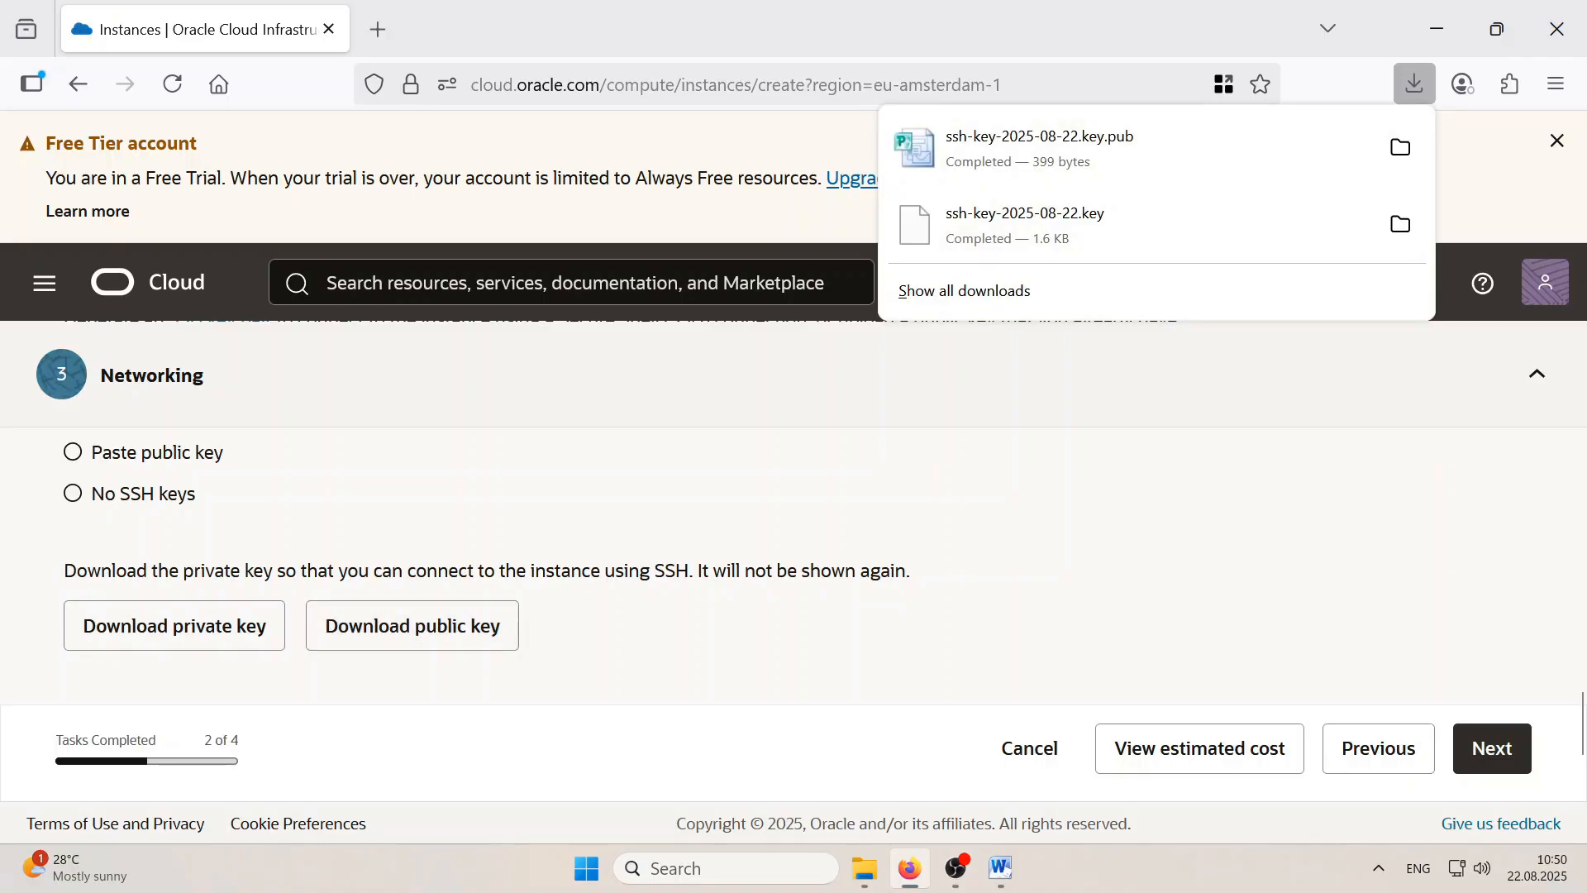
scroll(793, 537, down, 3)
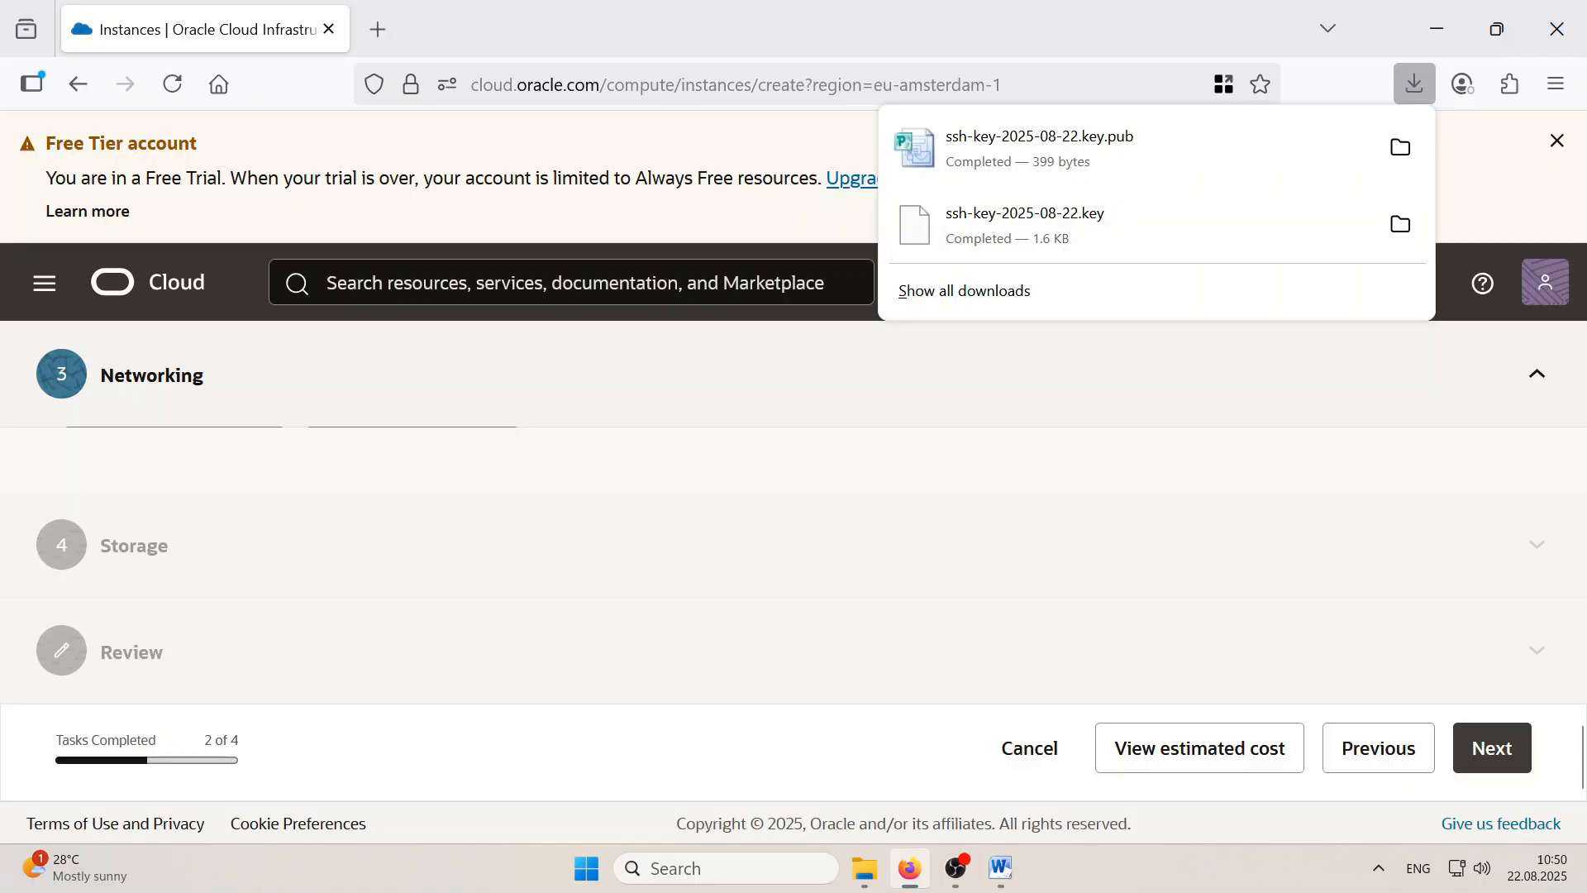
Step: On the Storage step, enable a custom boot volume size and change it from 50 to 100 GB
click(1492, 747)
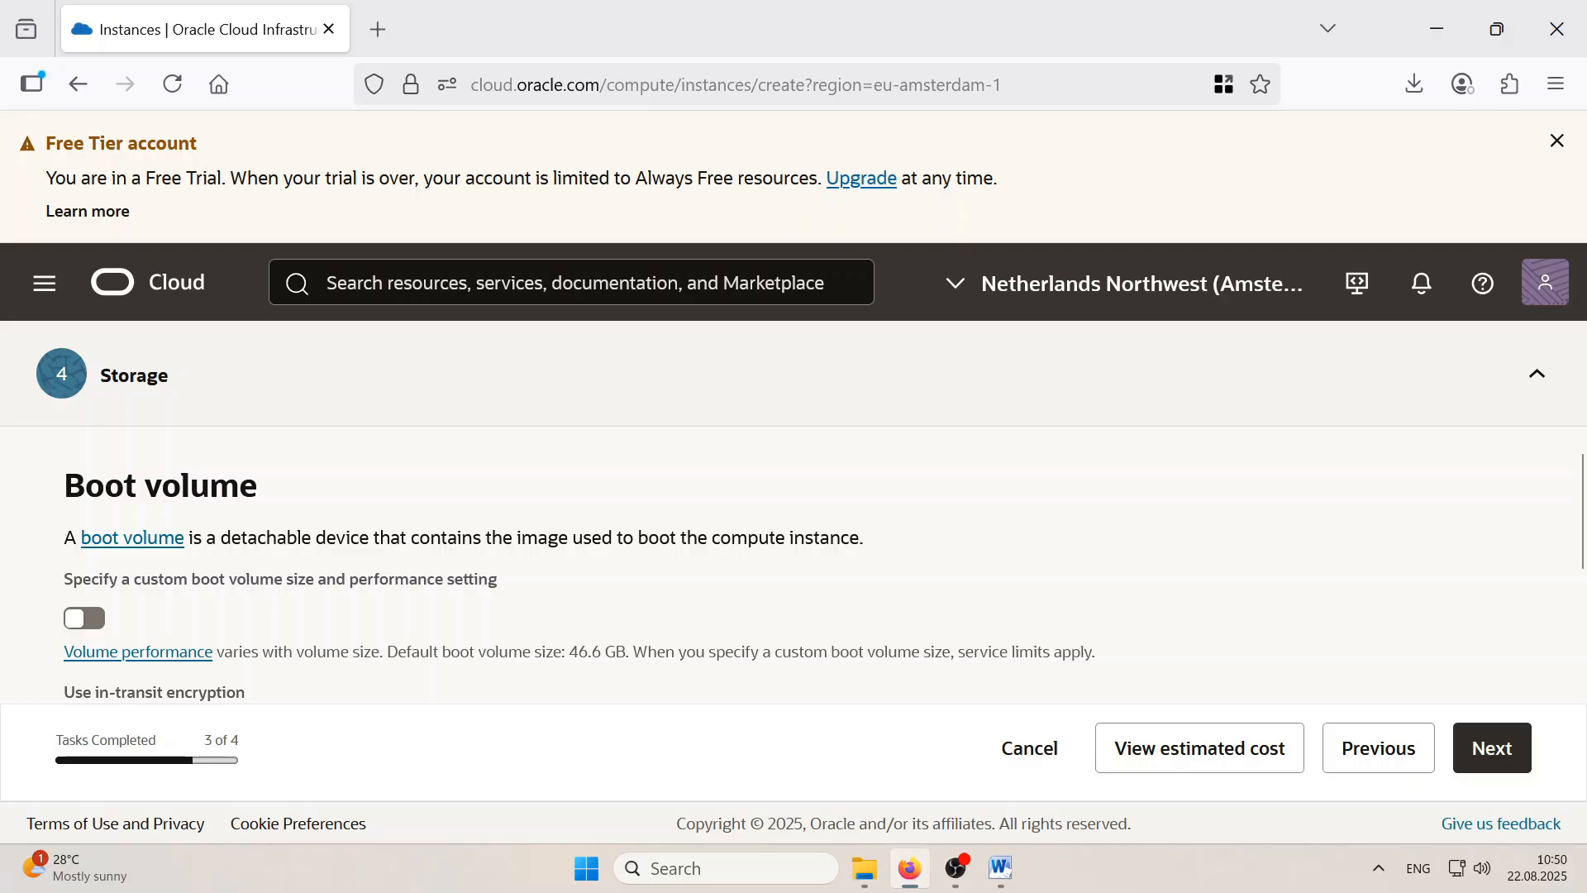
scroll(579, 562, down, 2)
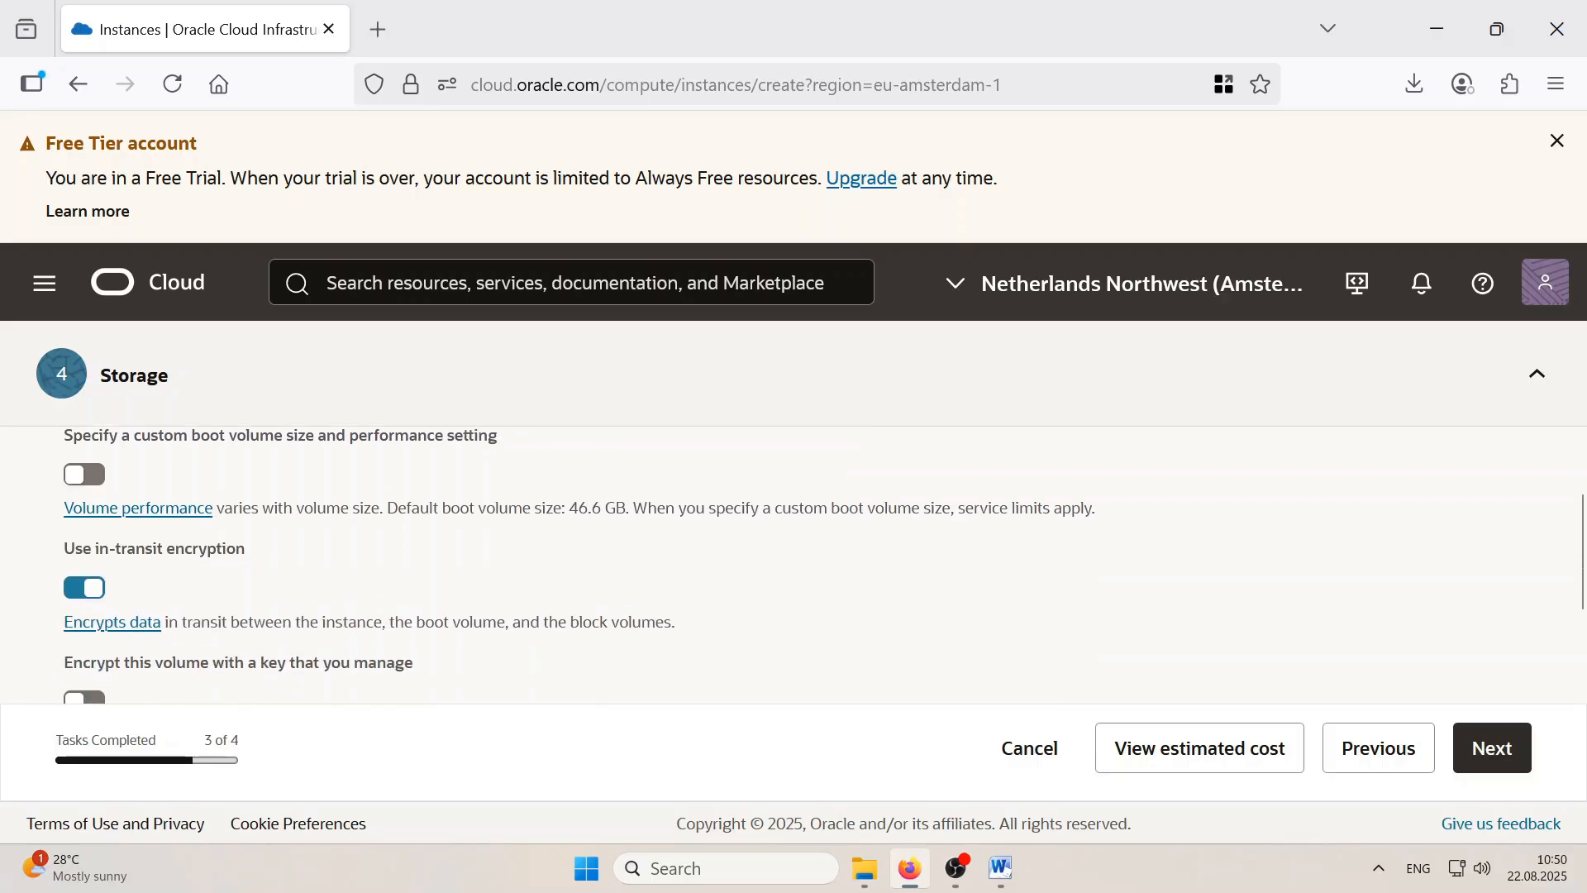
scroll(578, 562, down, 2)
scroll(578, 562, down, 2)
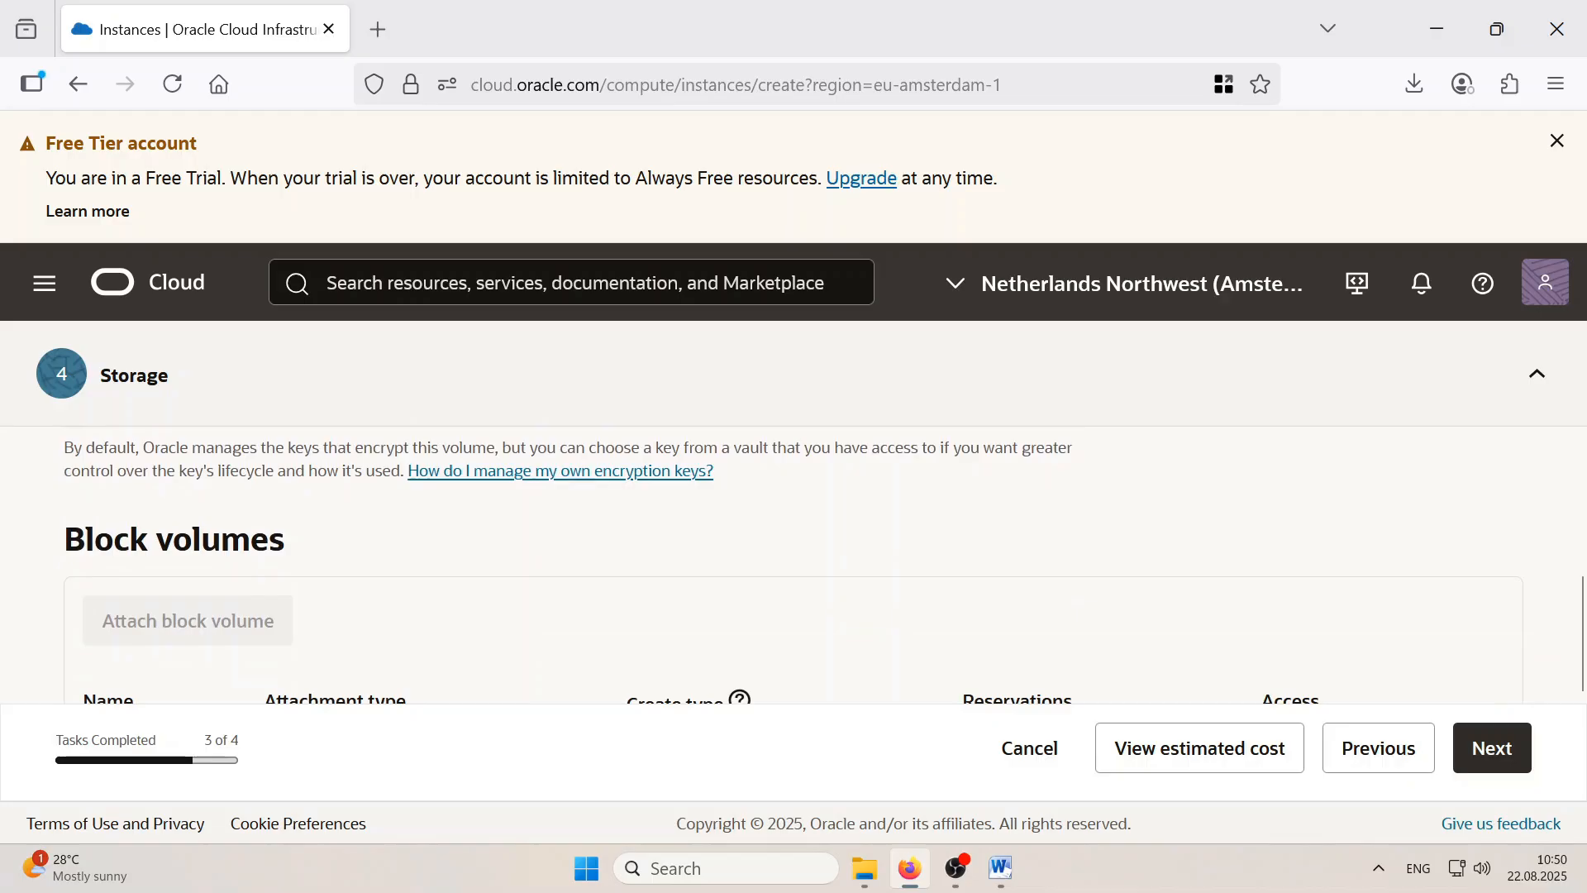
scroll(578, 562, up, 4)
scroll(579, 562, up, 2)
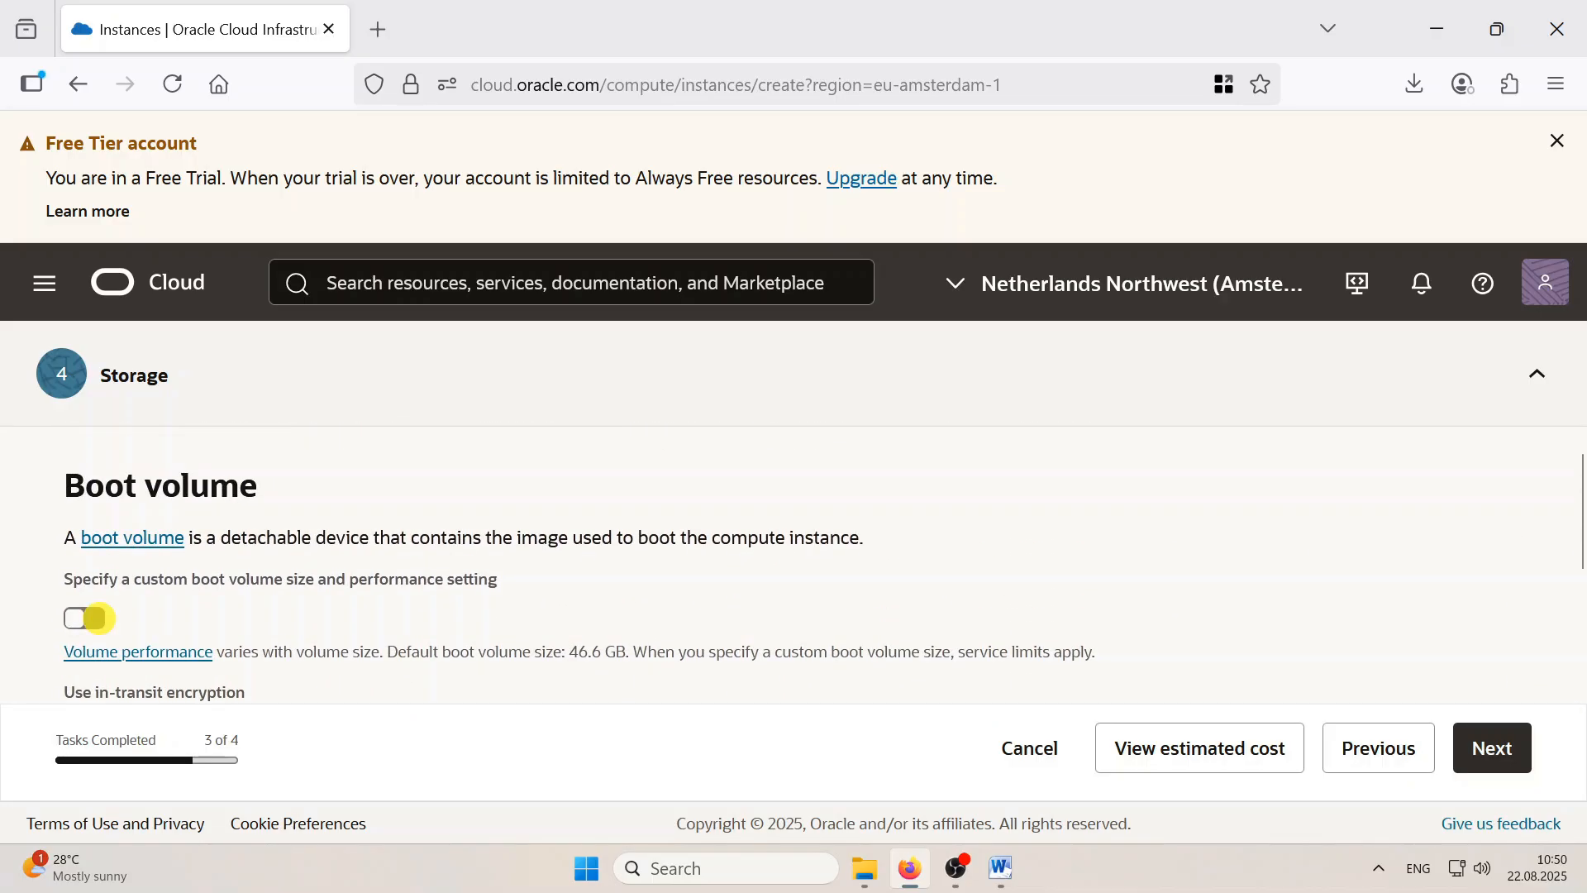
click(84, 618)
scroll(85, 618, down, 3)
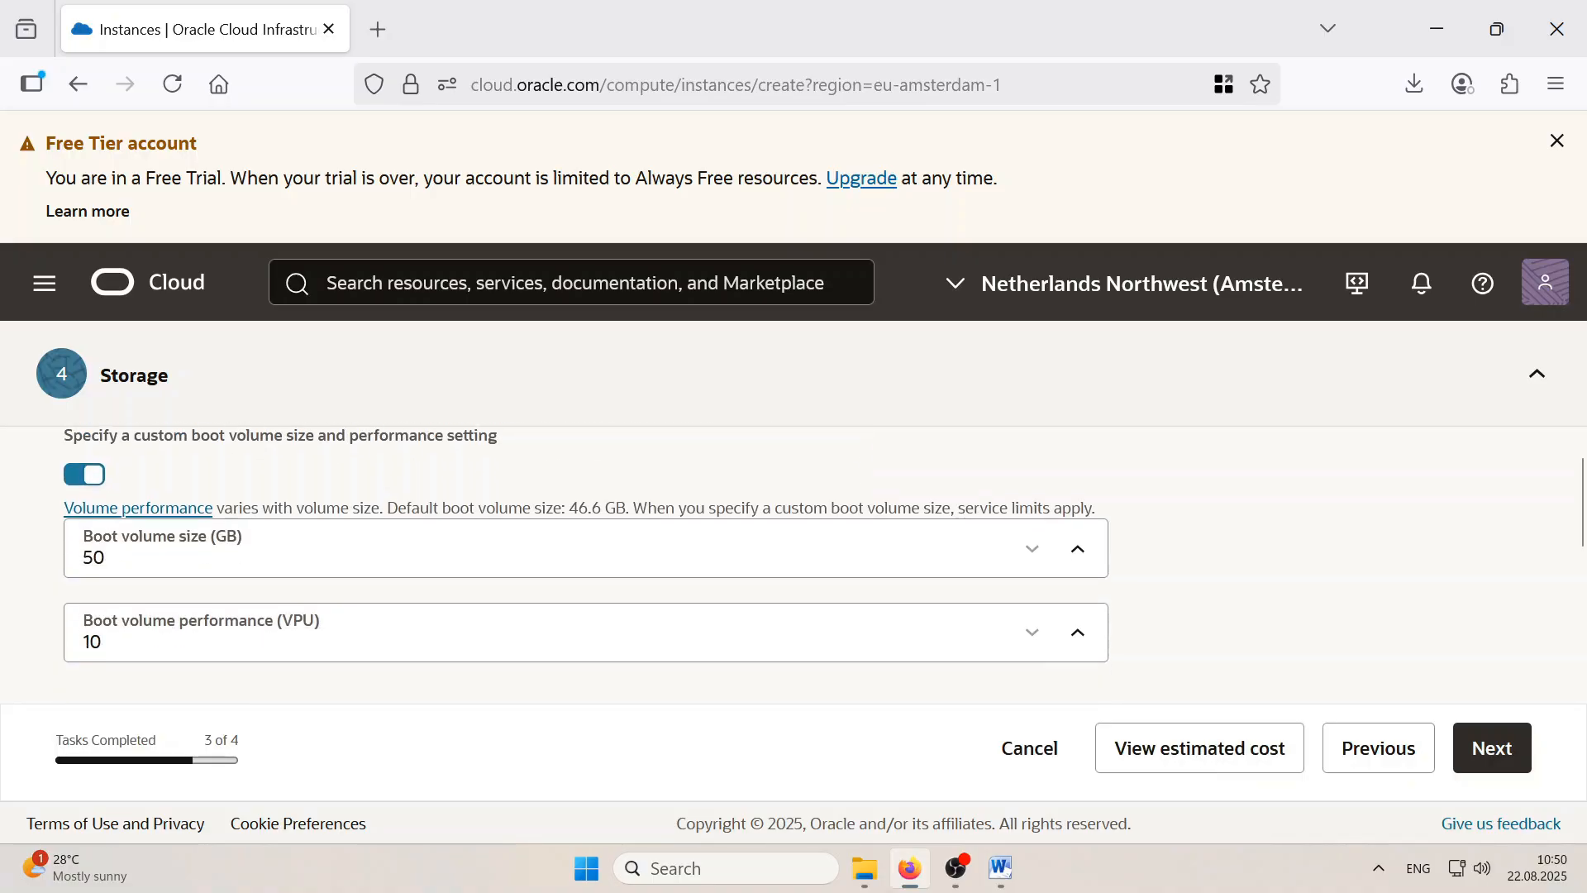
click(93, 557)
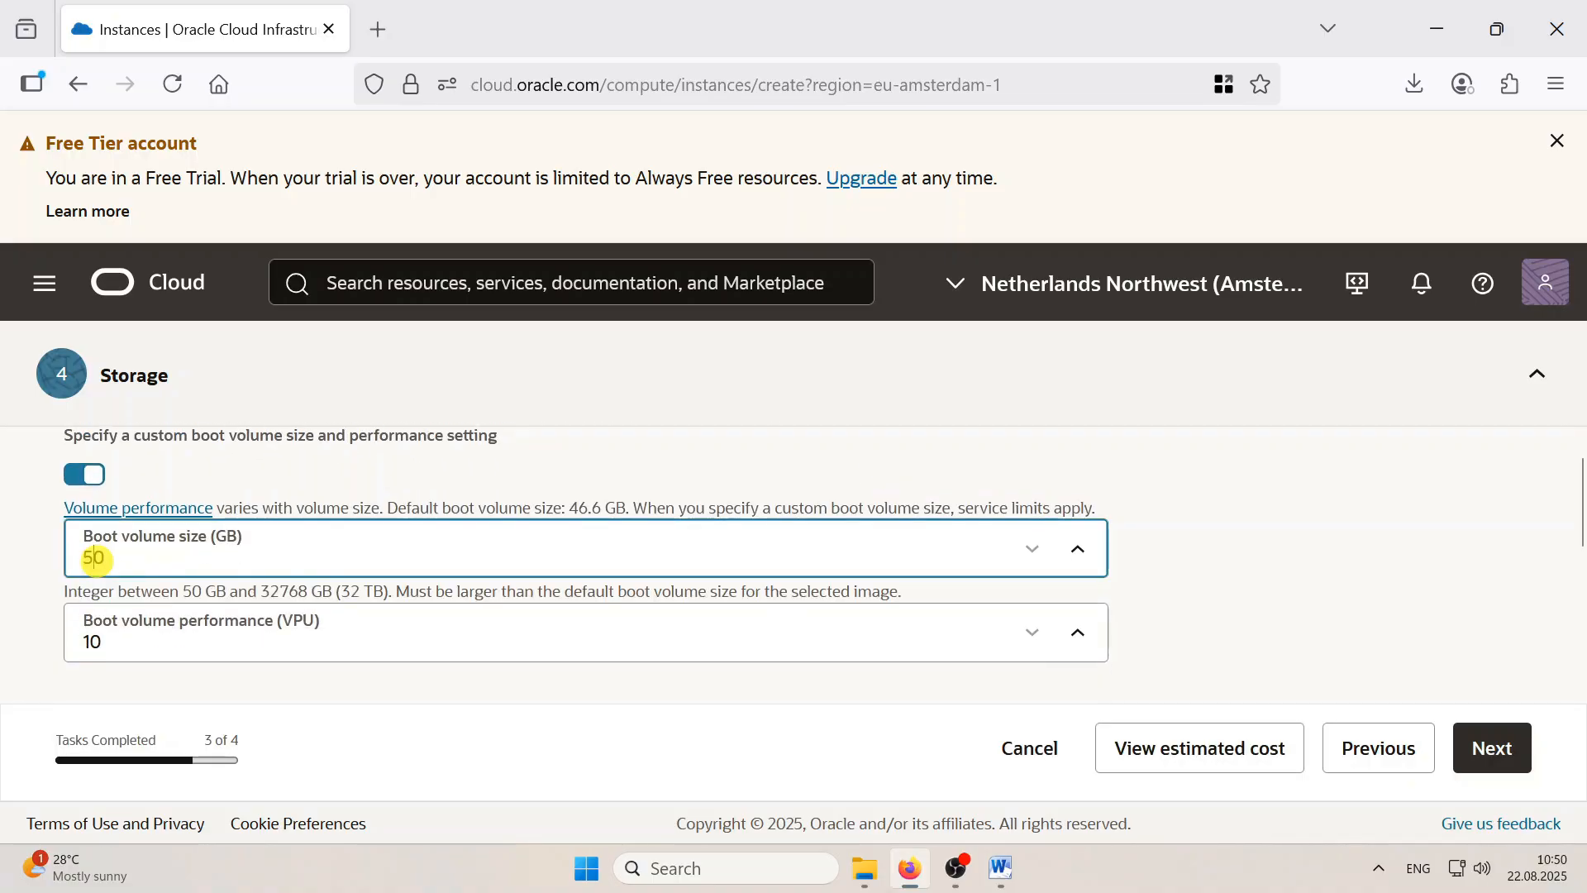
key(BackSpace)
text(100)
Step: Review the final settings and create the compute instance Serenis
scroll(793, 562, down, 2)
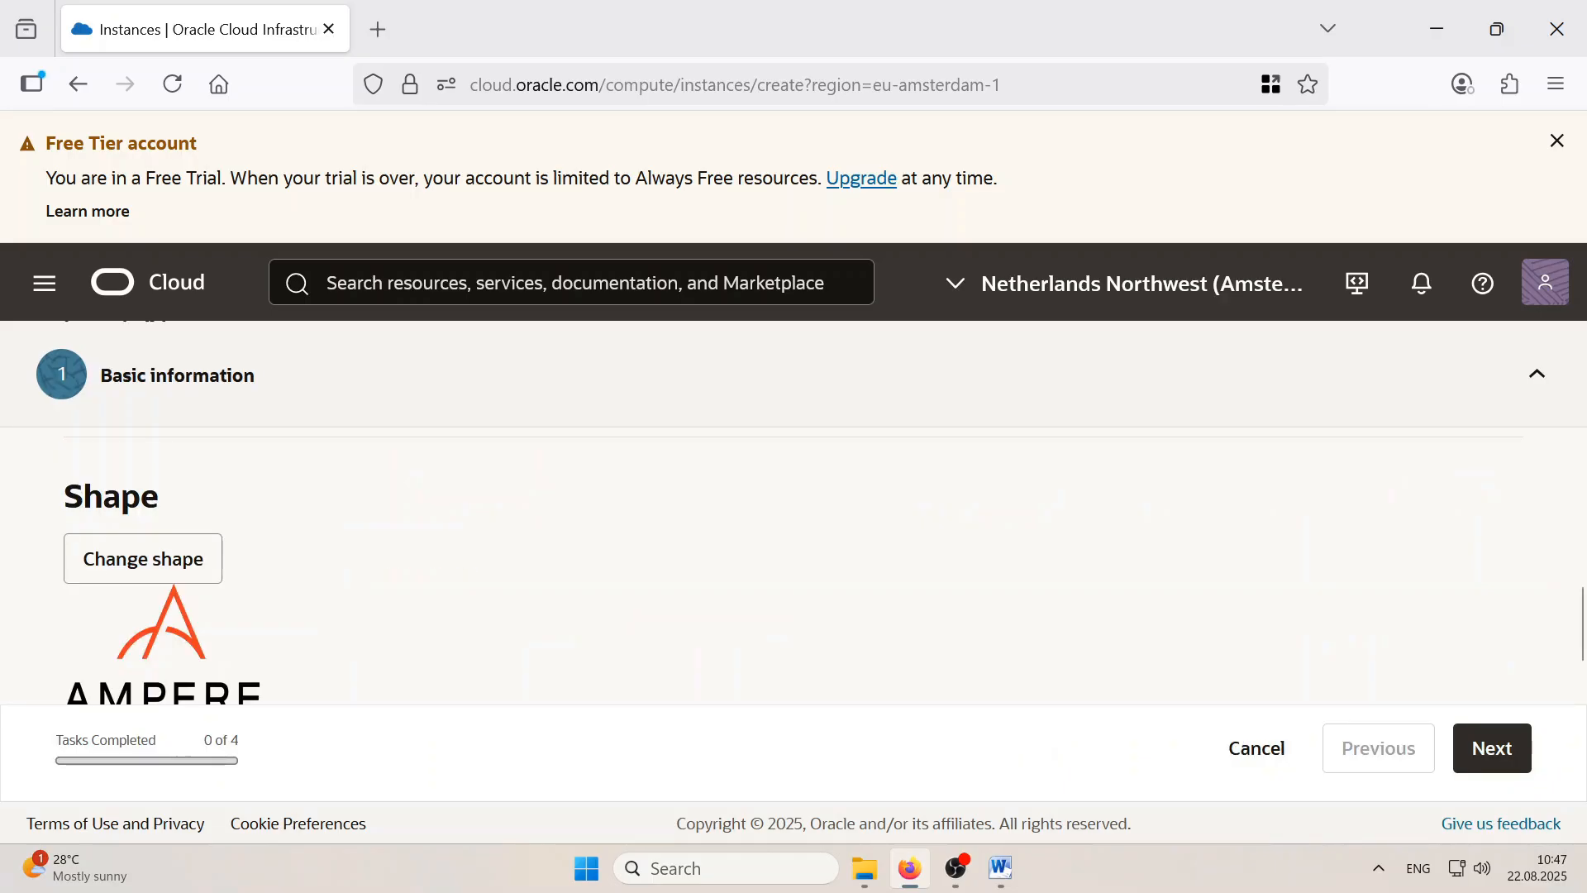
scroll(793, 562, down, 2)
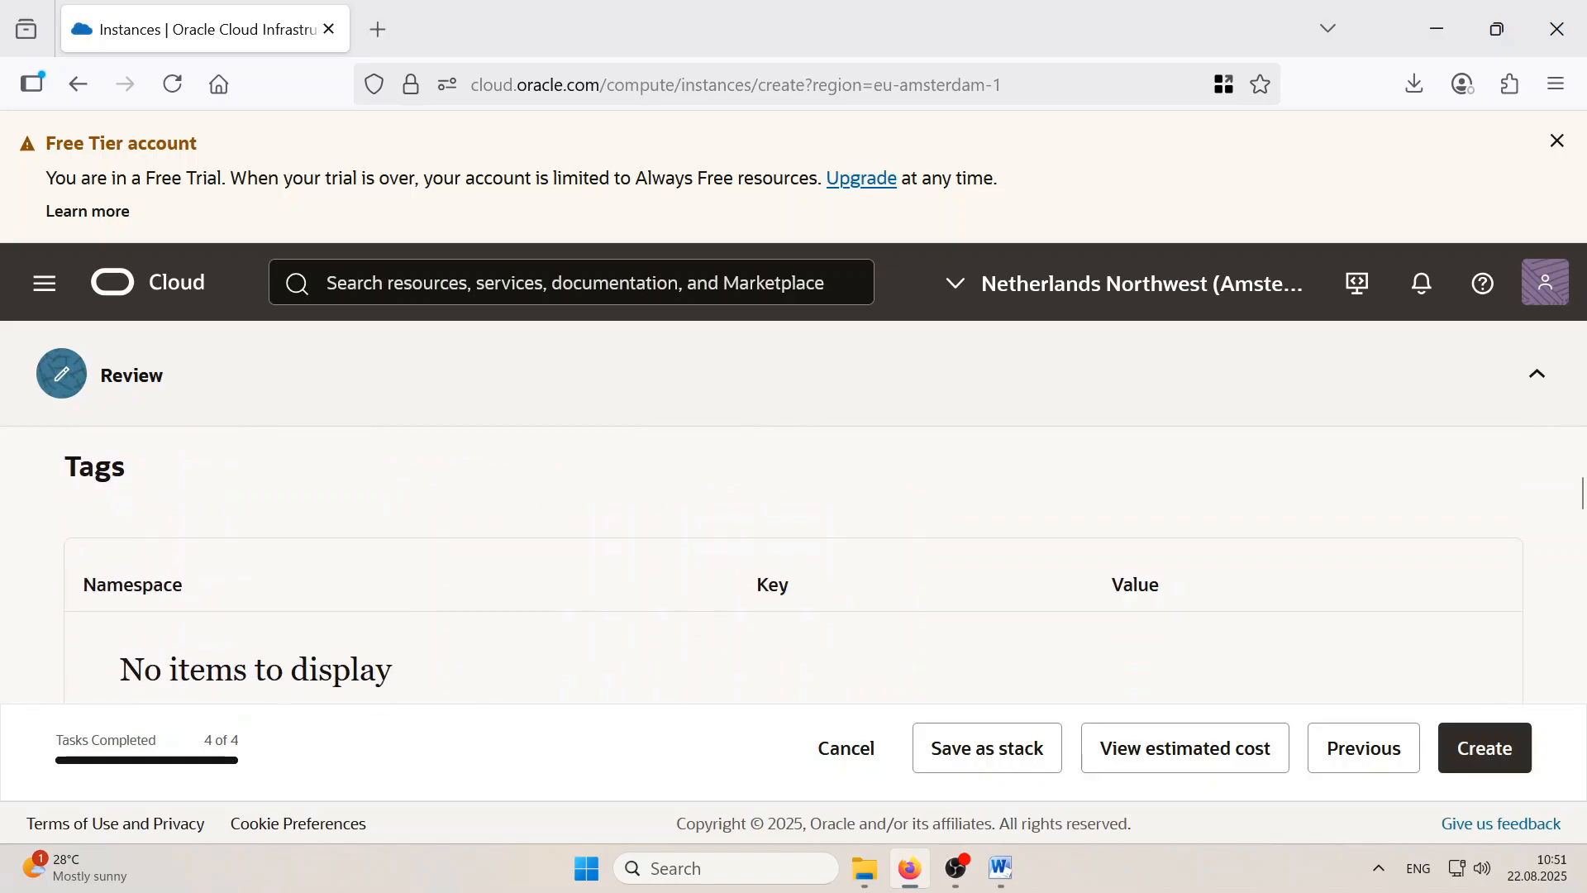
scroll(793, 562, down, 5)
scroll(365, 549, down, 5)
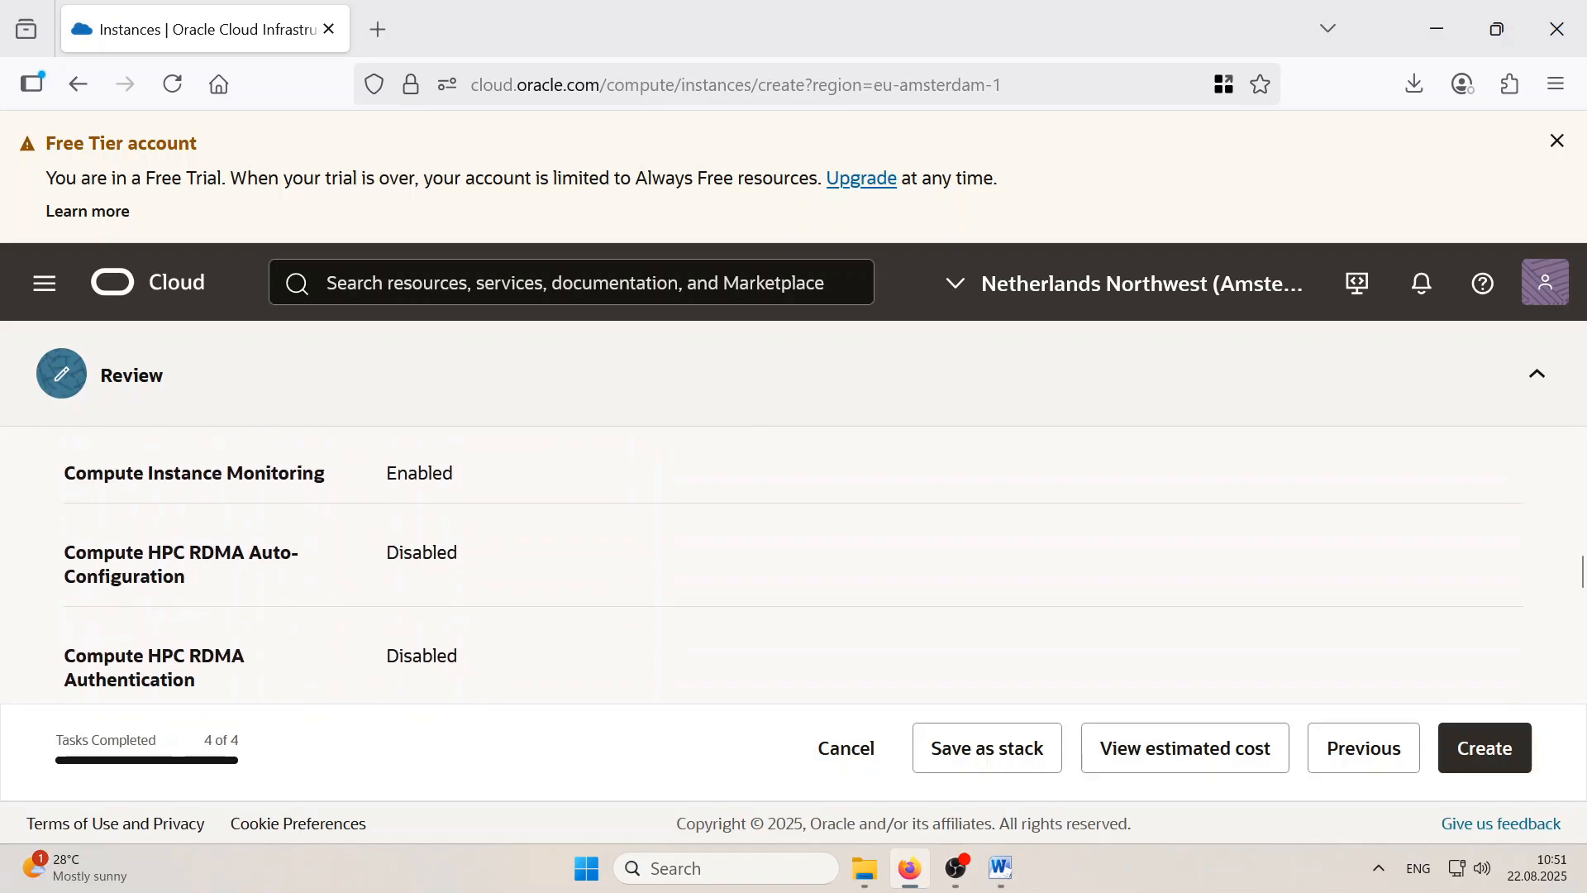
double_click(365, 549)
scroll(364, 549, down, 2)
scroll(793, 562, down, 6)
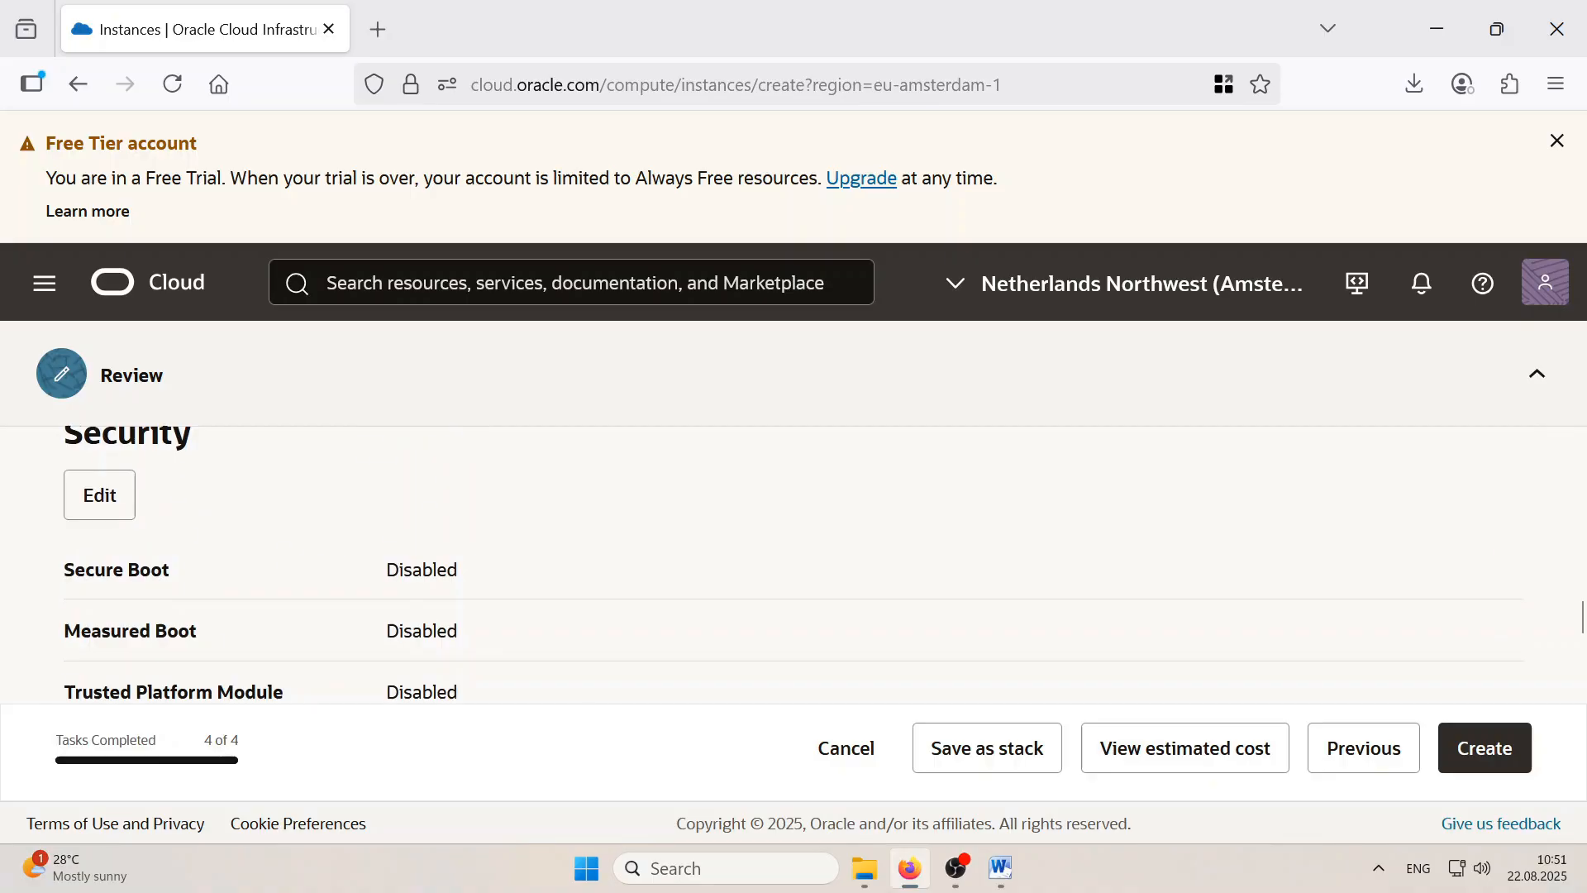
scroll(793, 562, down, 8)
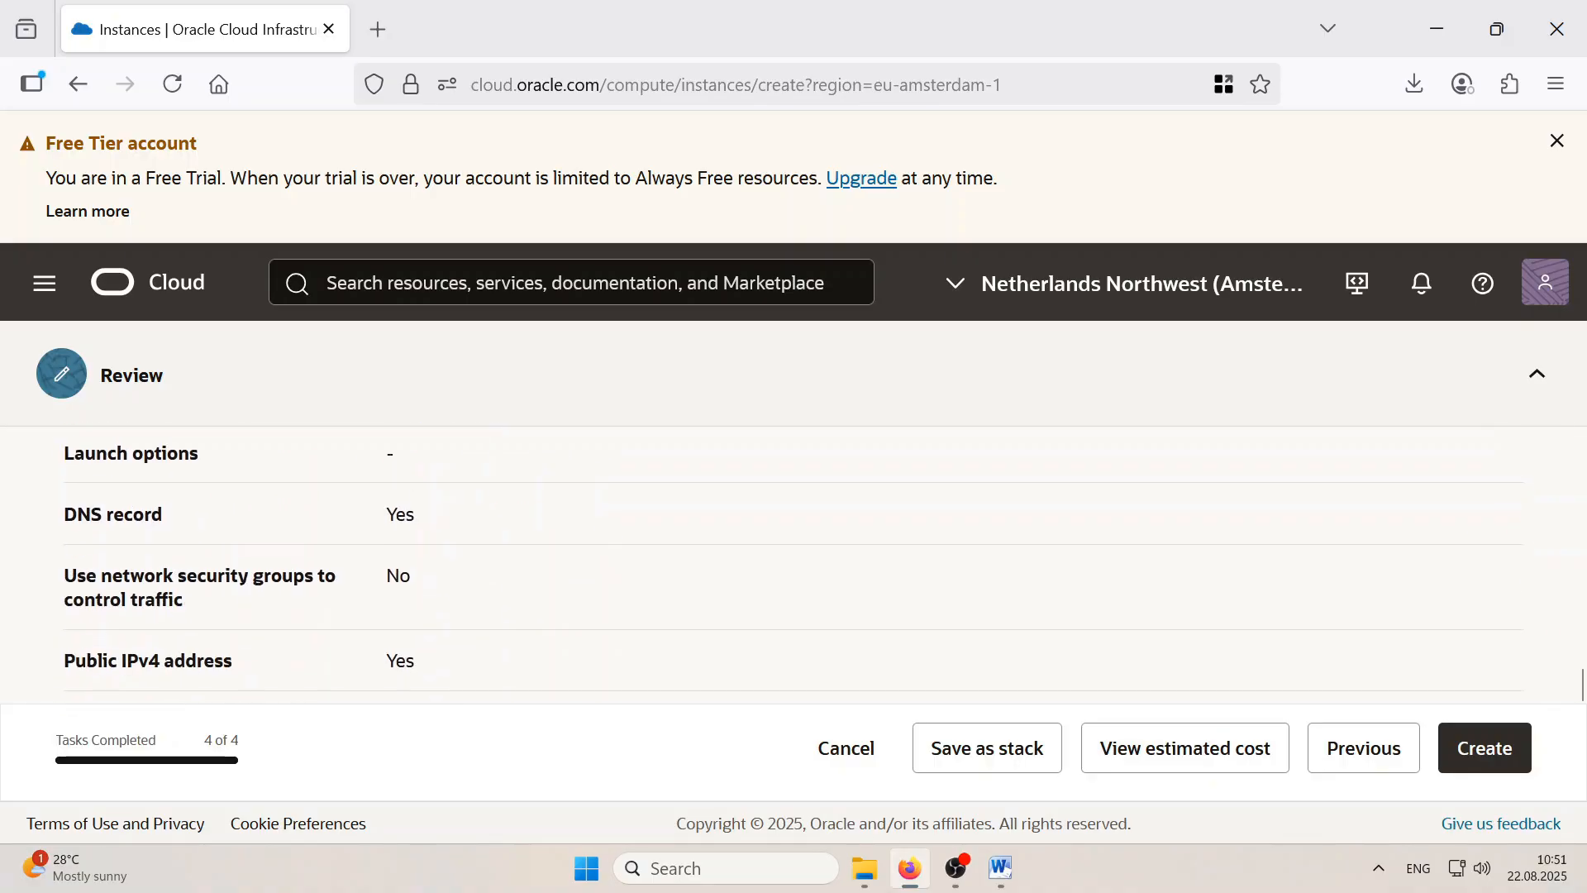
scroll(793, 562, down, 6)
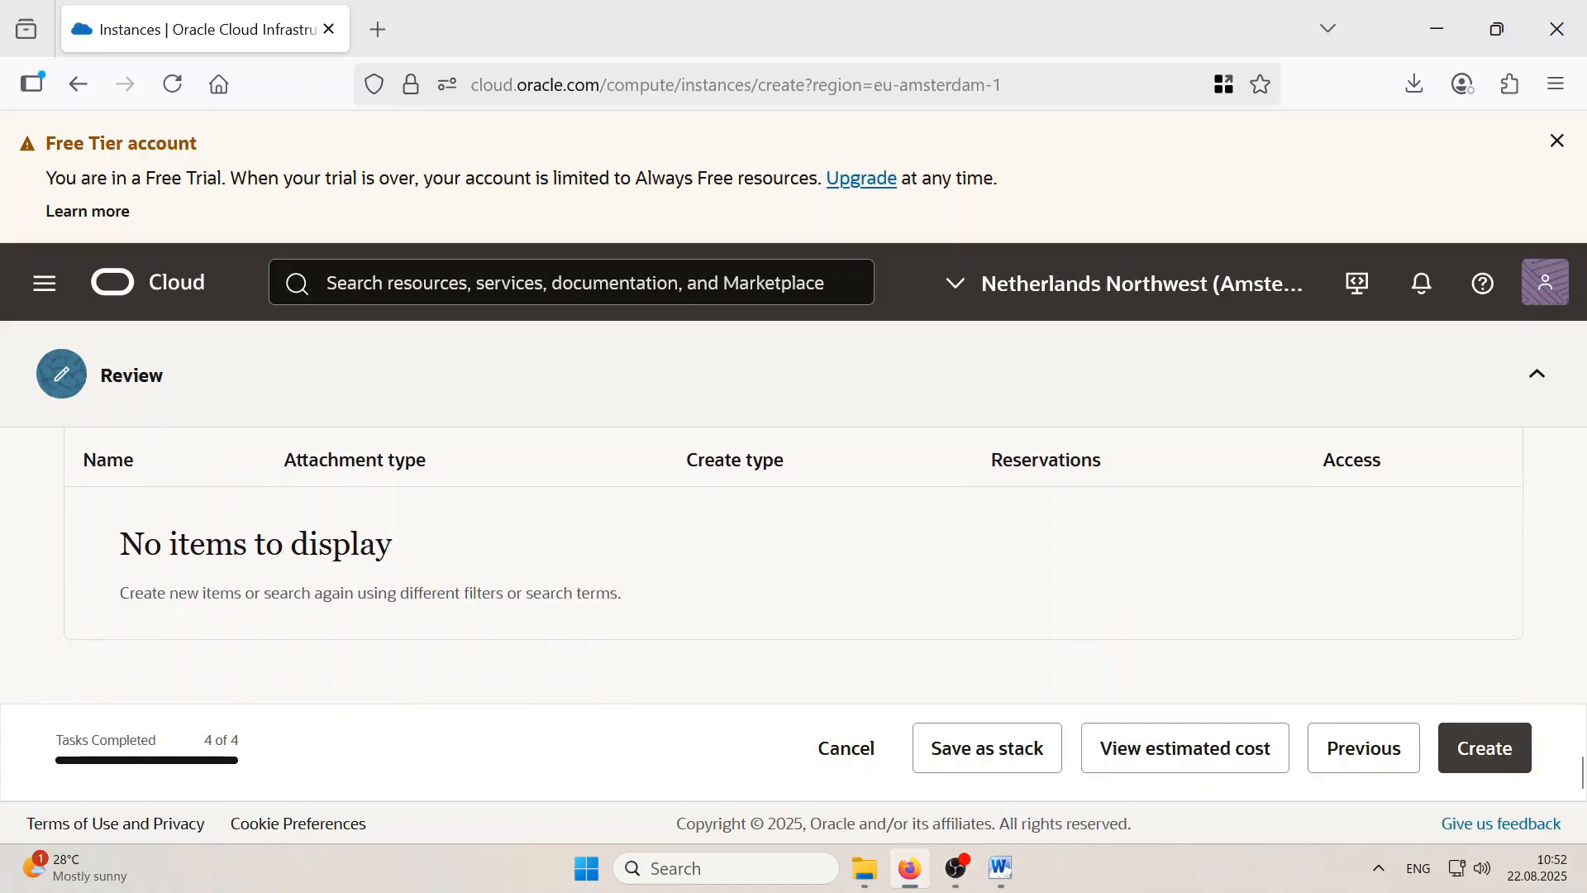
key(ctrl)
key(ctrl)
click(1488, 748)
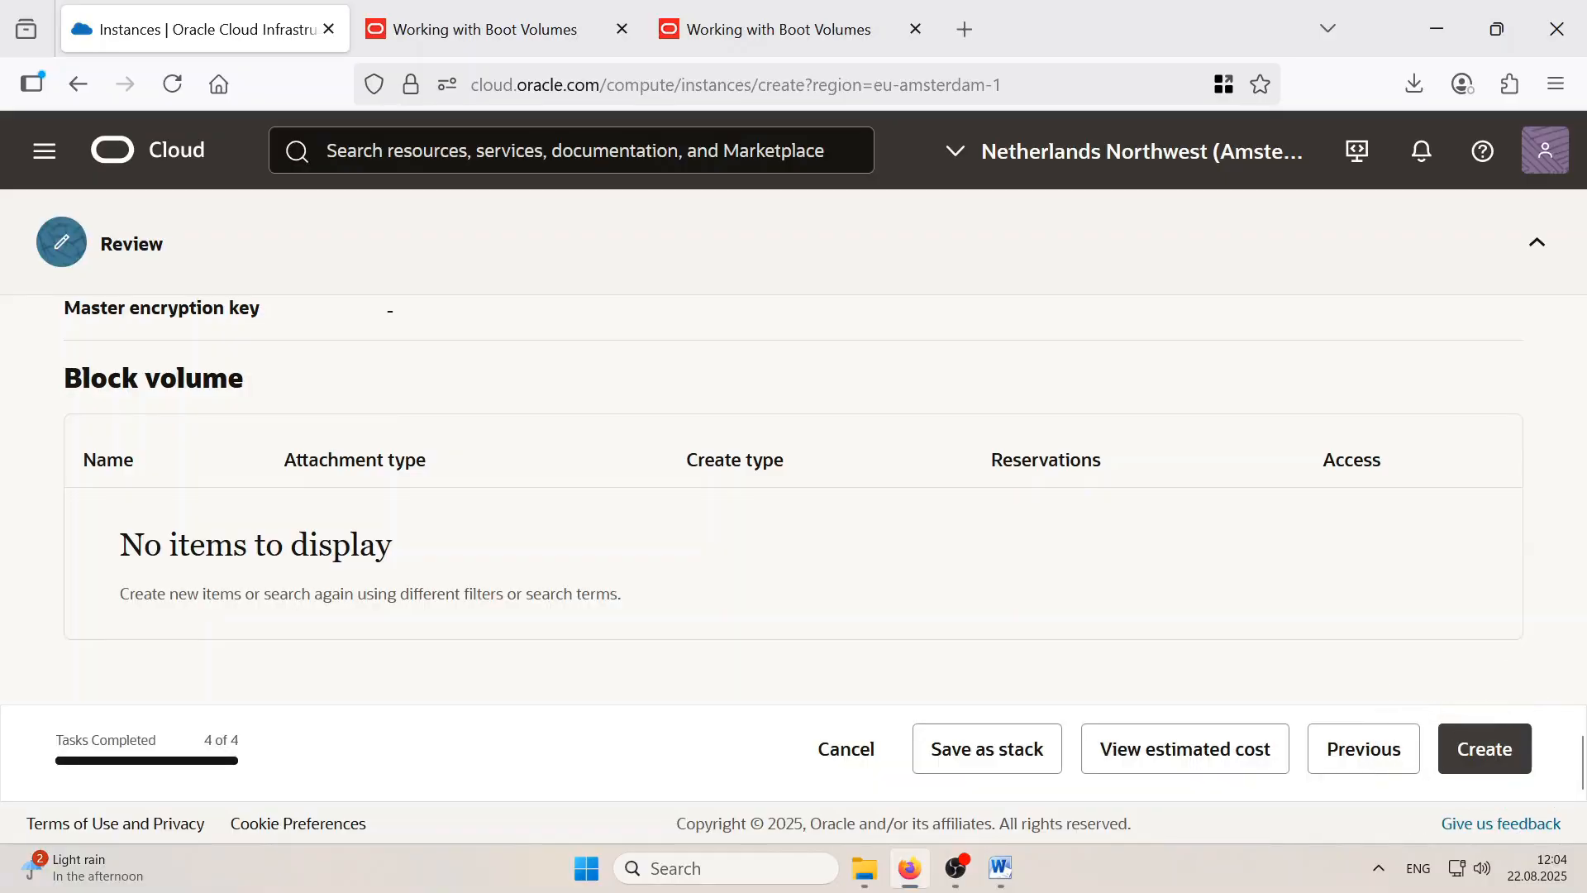
click(1479, 742)
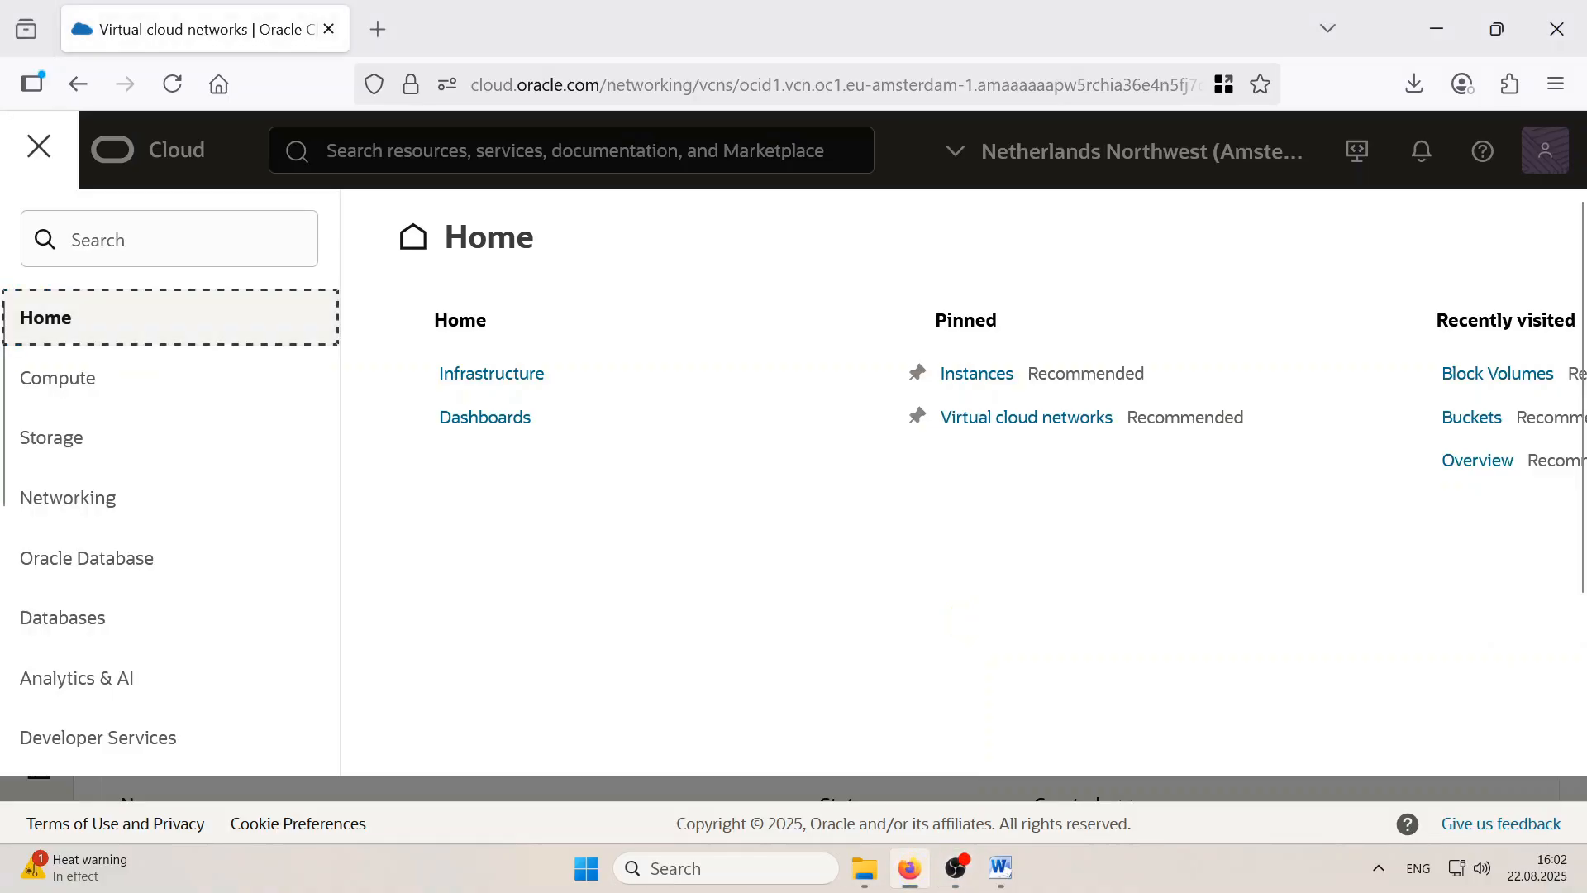
click(41, 487)
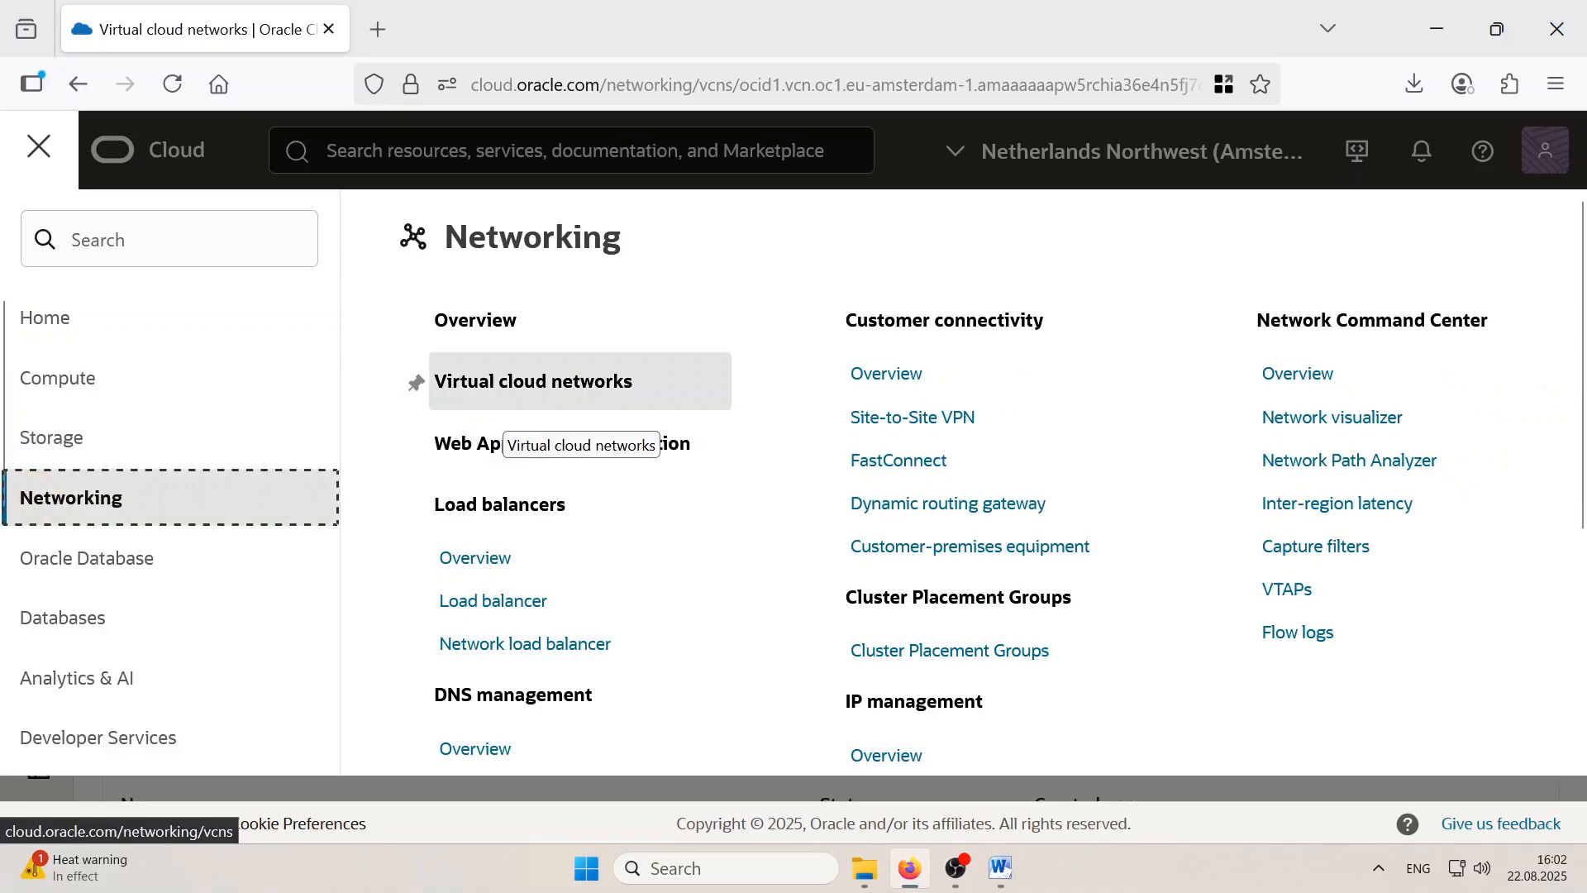
click(506, 377)
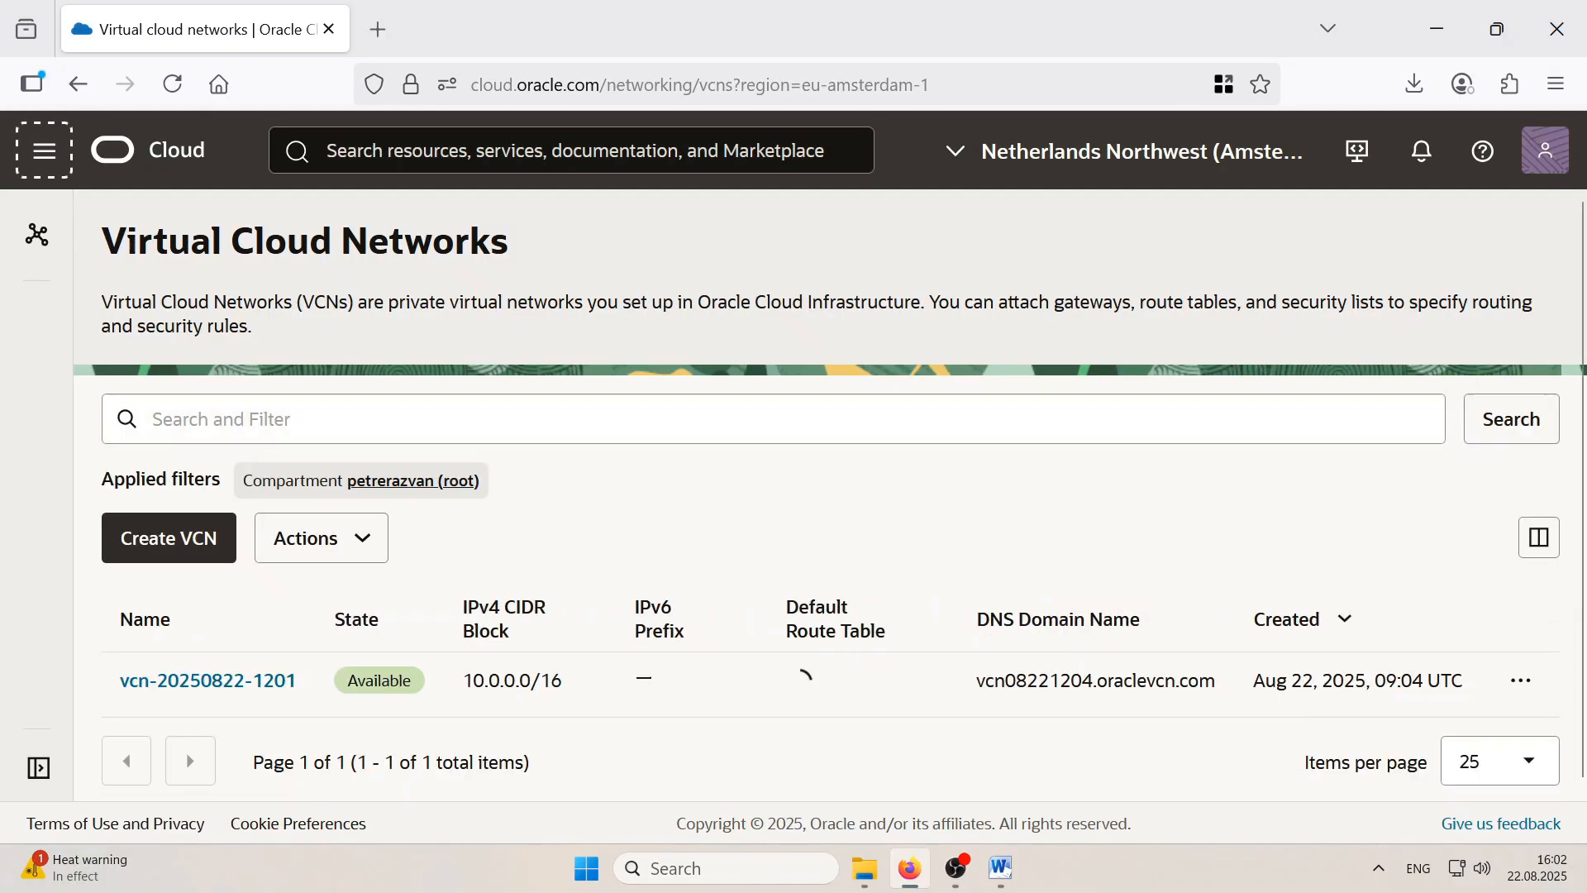
scroll(207, 671, down, 1)
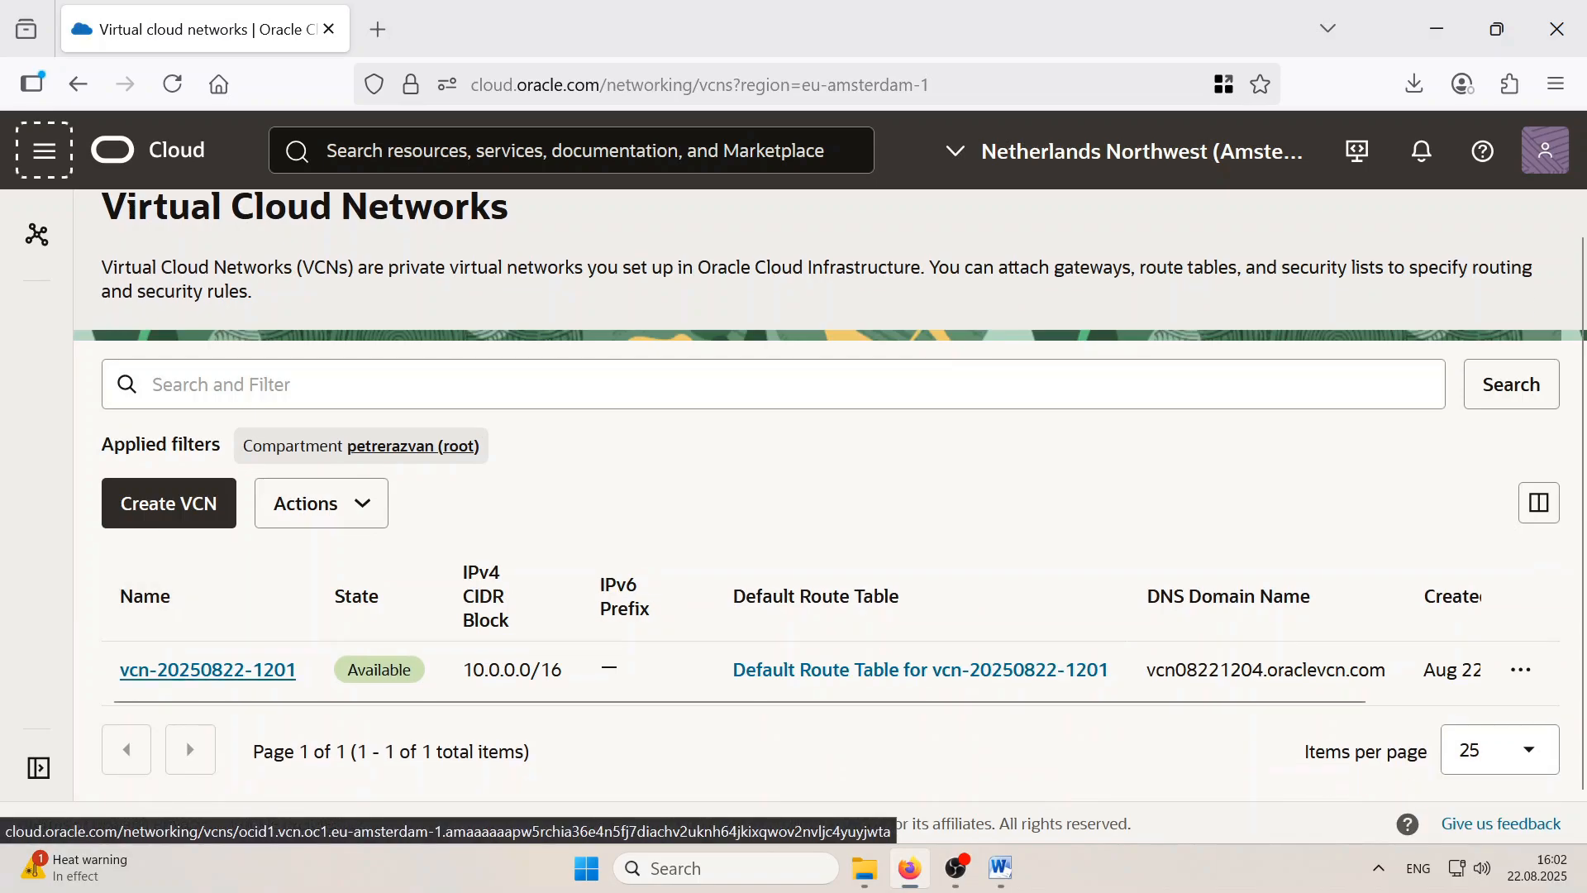
click(246, 664)
click(246, 663)
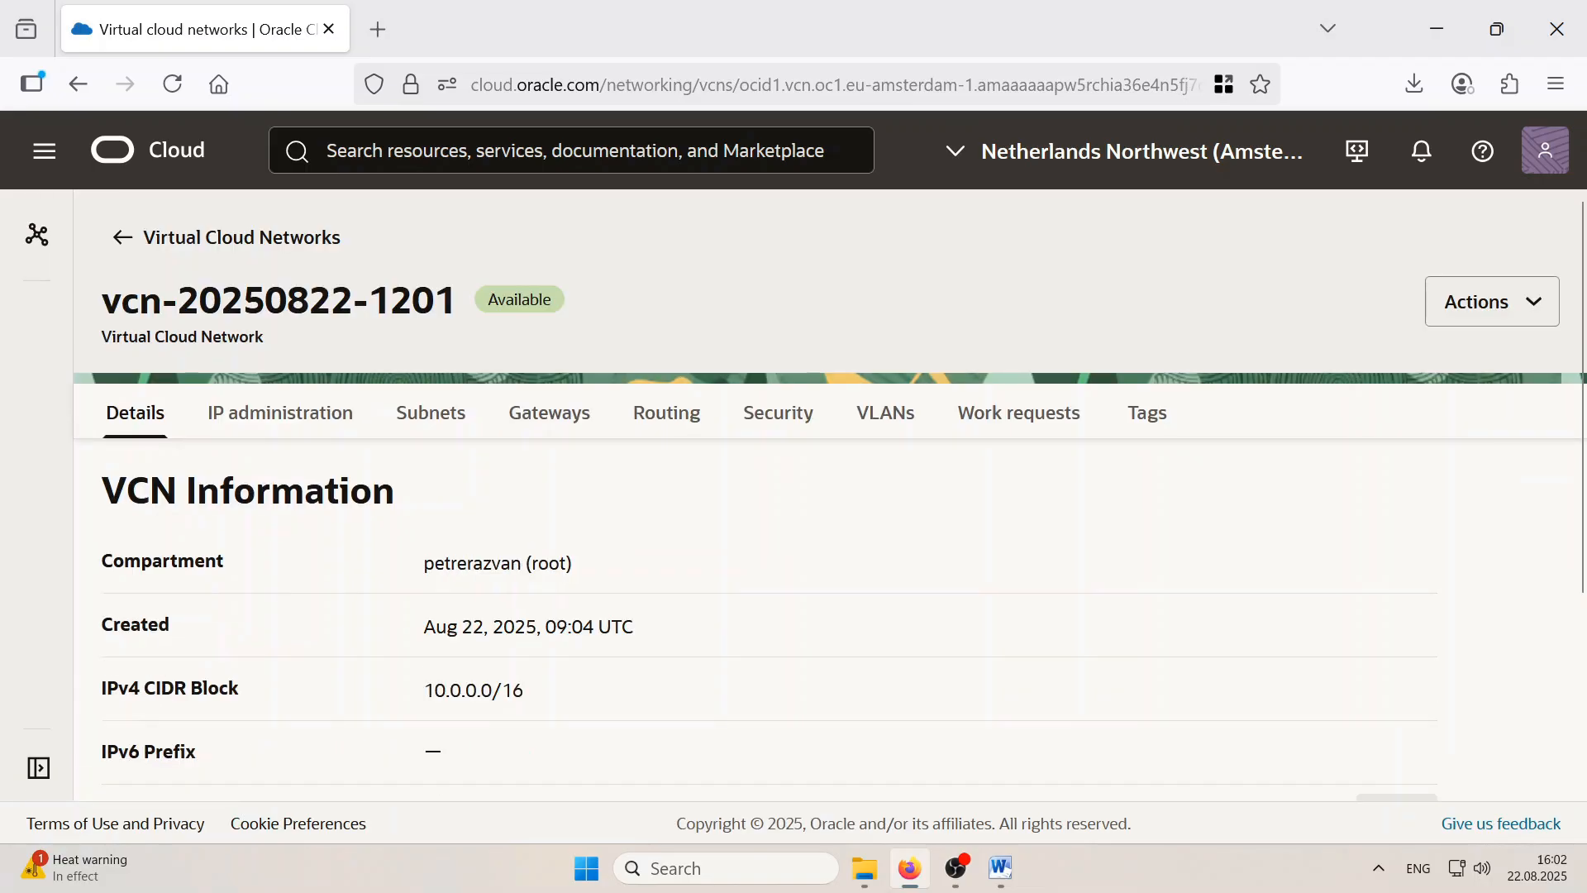
Step: From the network's Security tab, begin creating a new security list
click(786, 412)
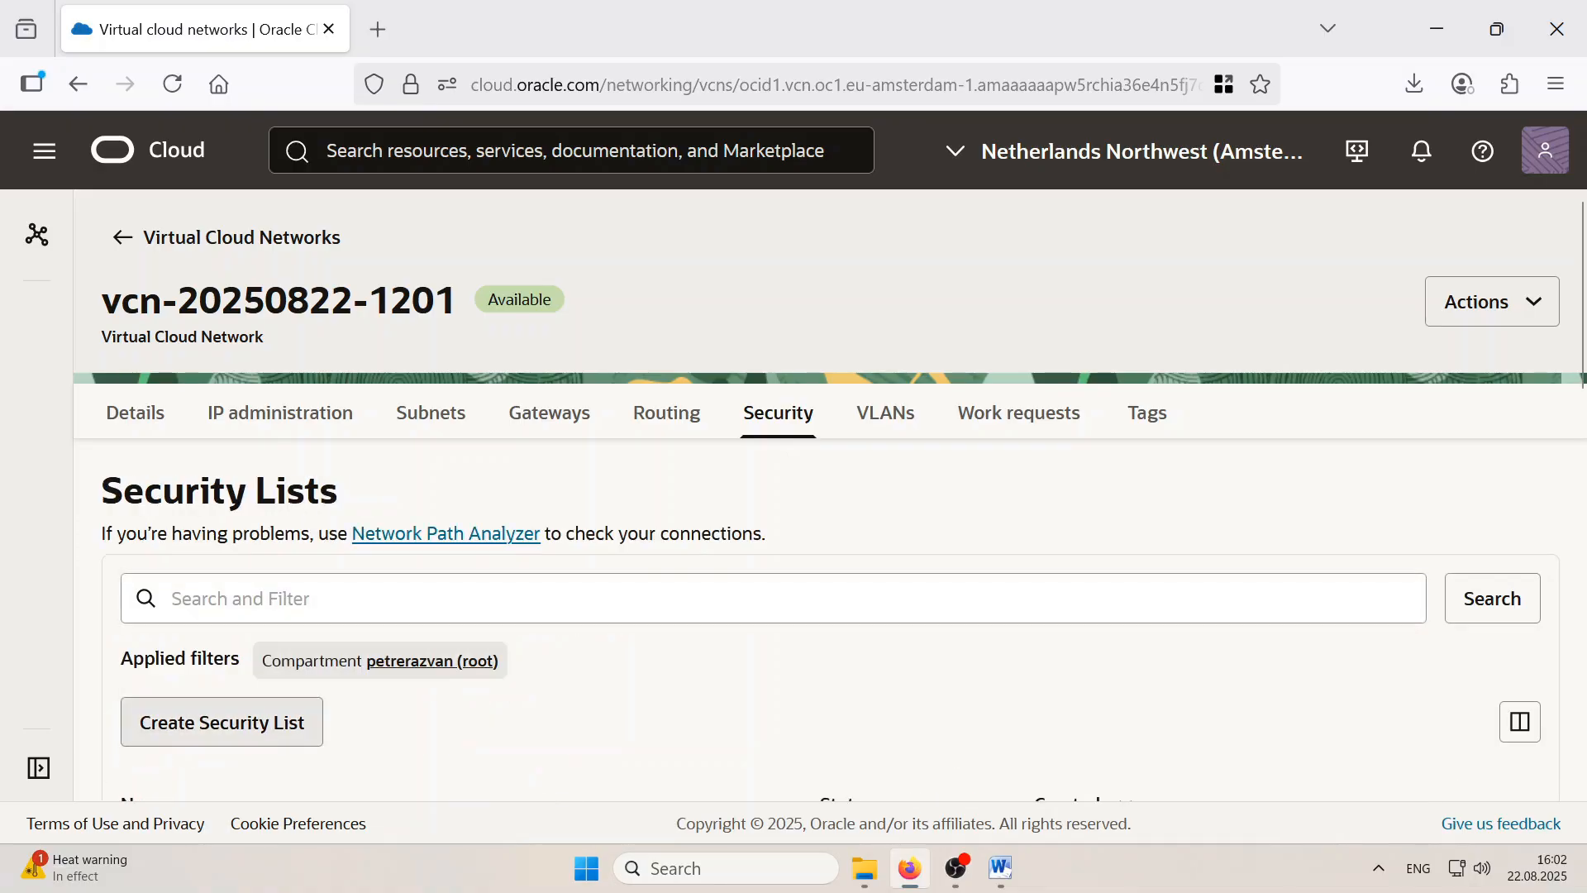
scroll(222, 722, down, 3)
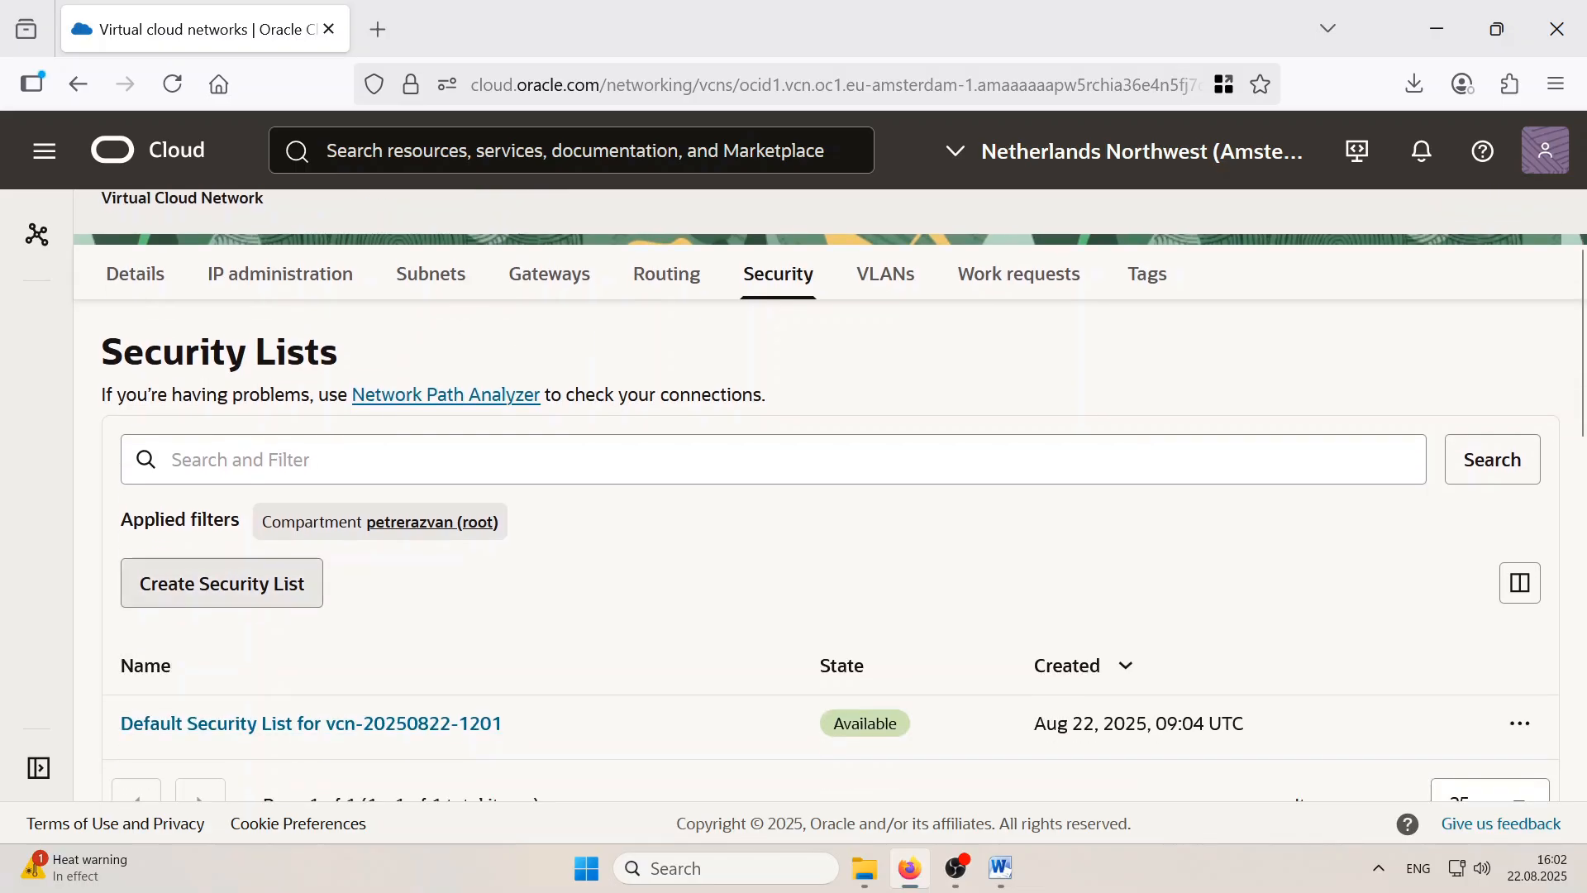
click(220, 578)
click(234, 578)
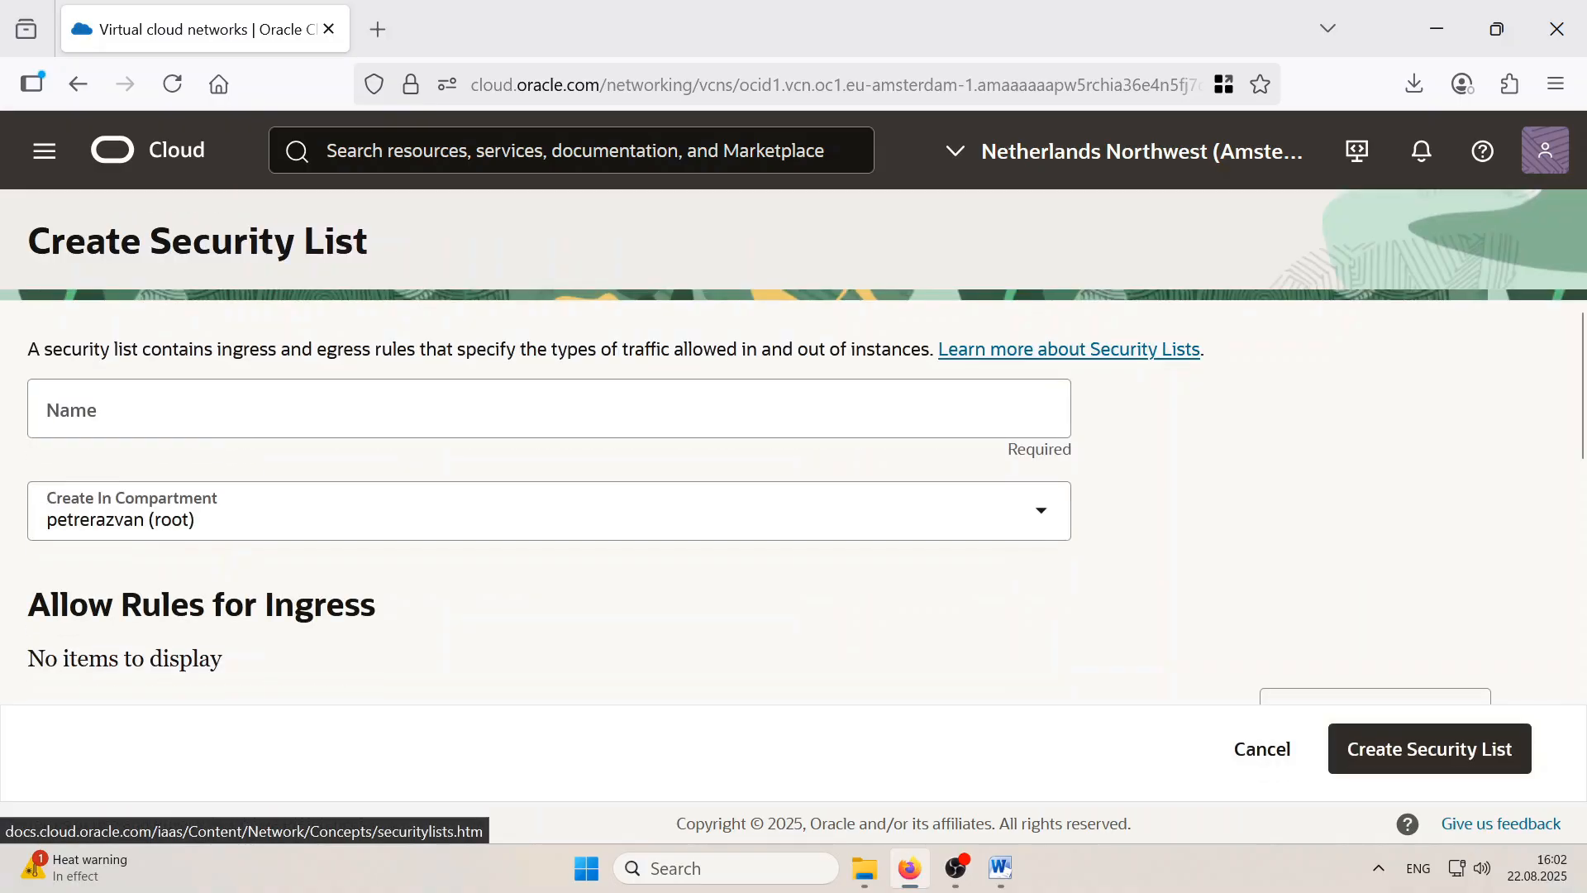
Step: Name the new security list 'Radio online'
key(Tab)
text(Radio online)
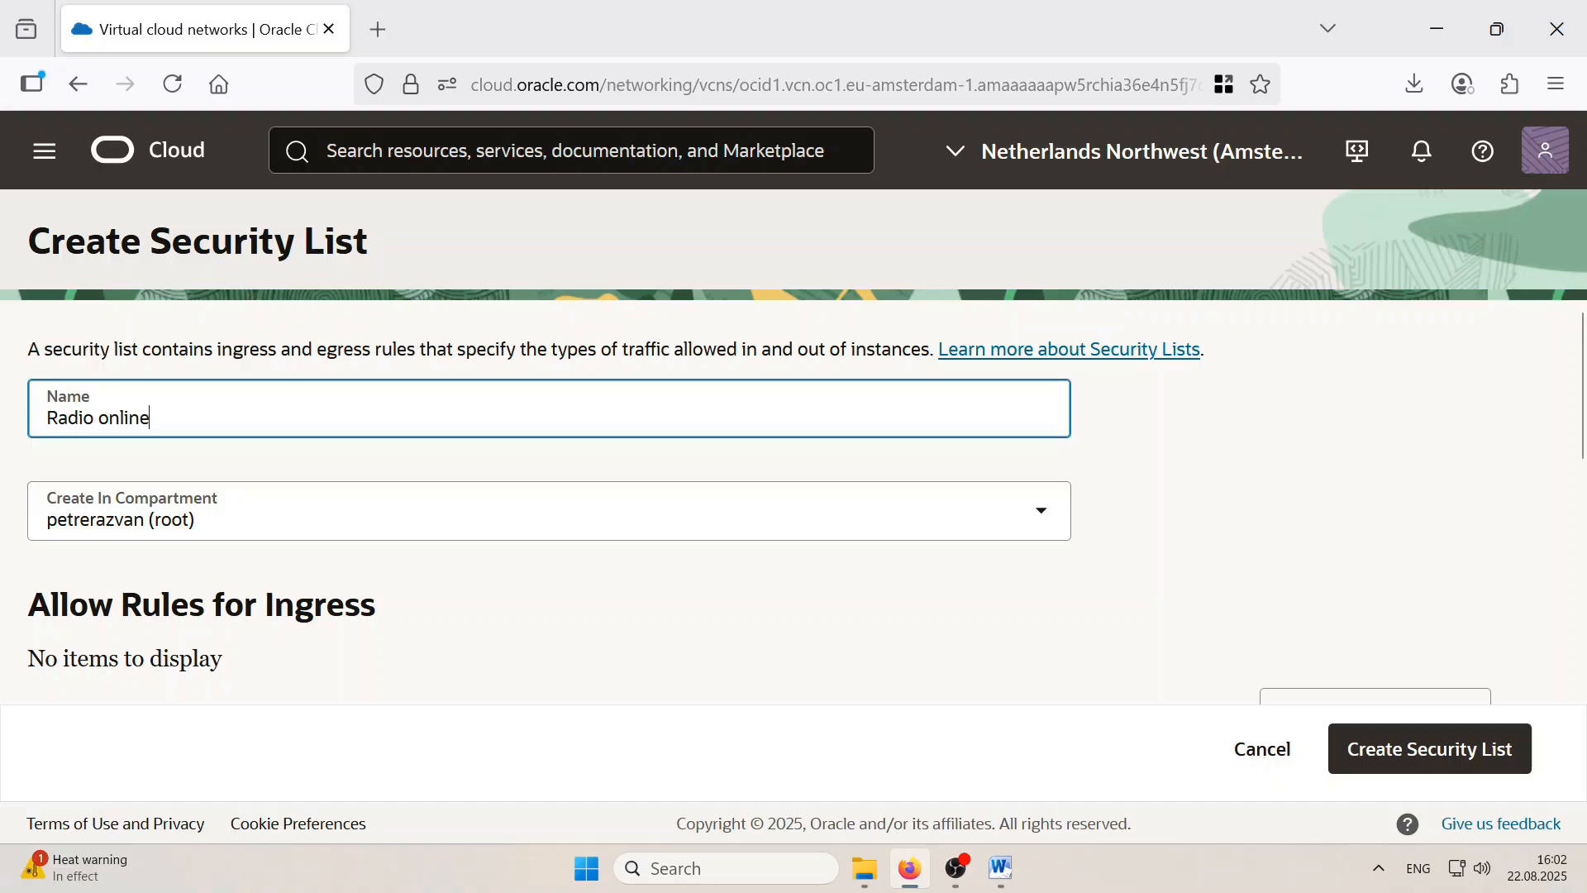
scroll(793, 495, down, 2)
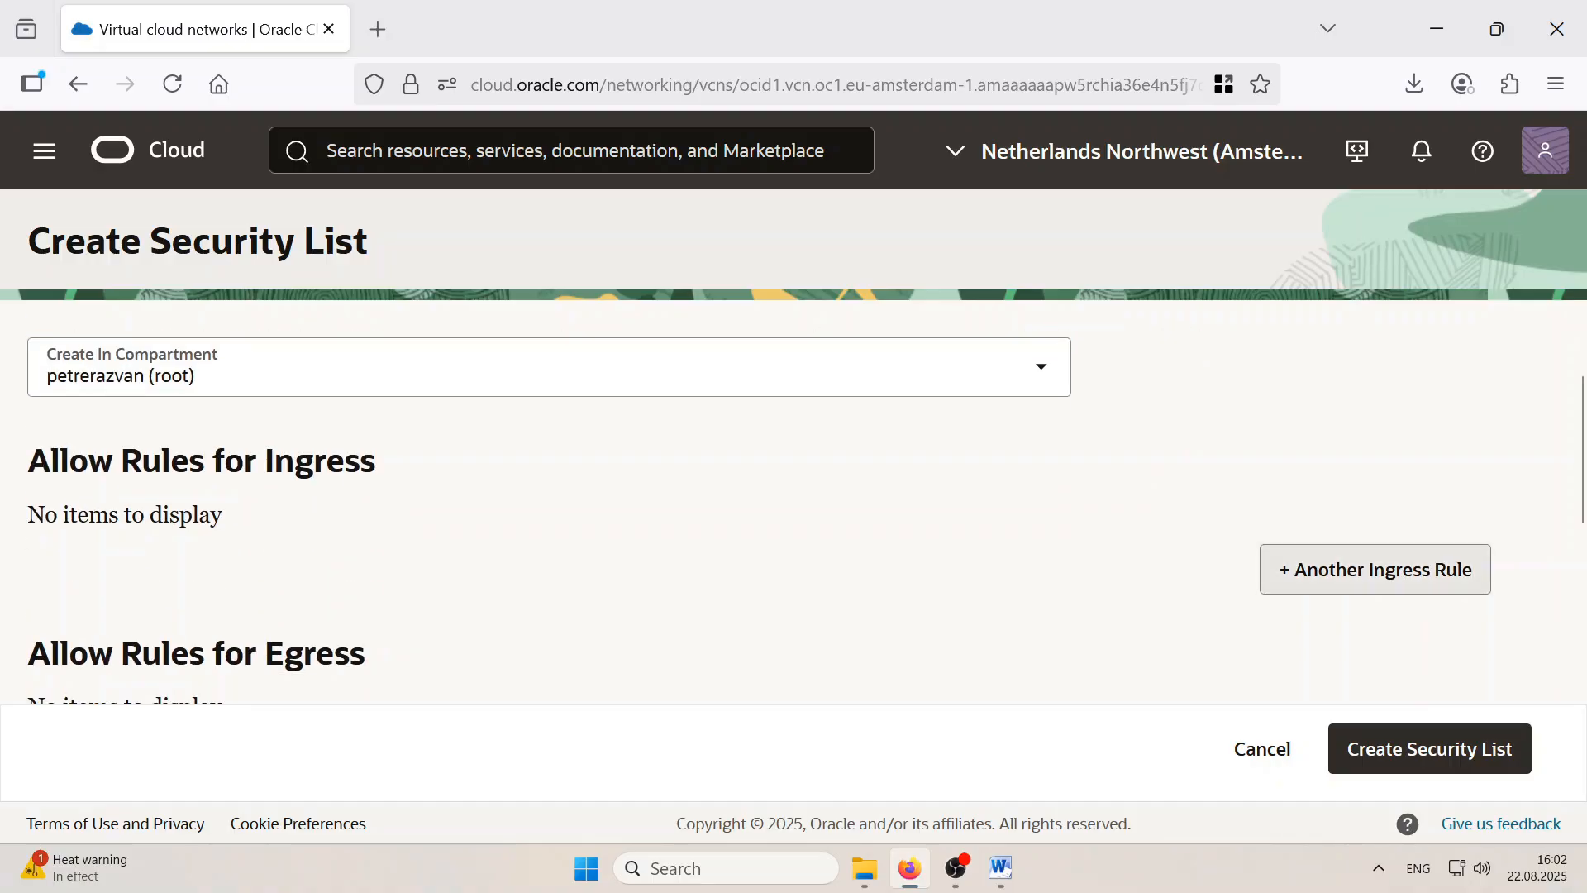
Step: Add an ingress rule allowing port 80 from 0.0.0.0/0, described 'http', and start another rule
click(1317, 569)
click(673, 555)
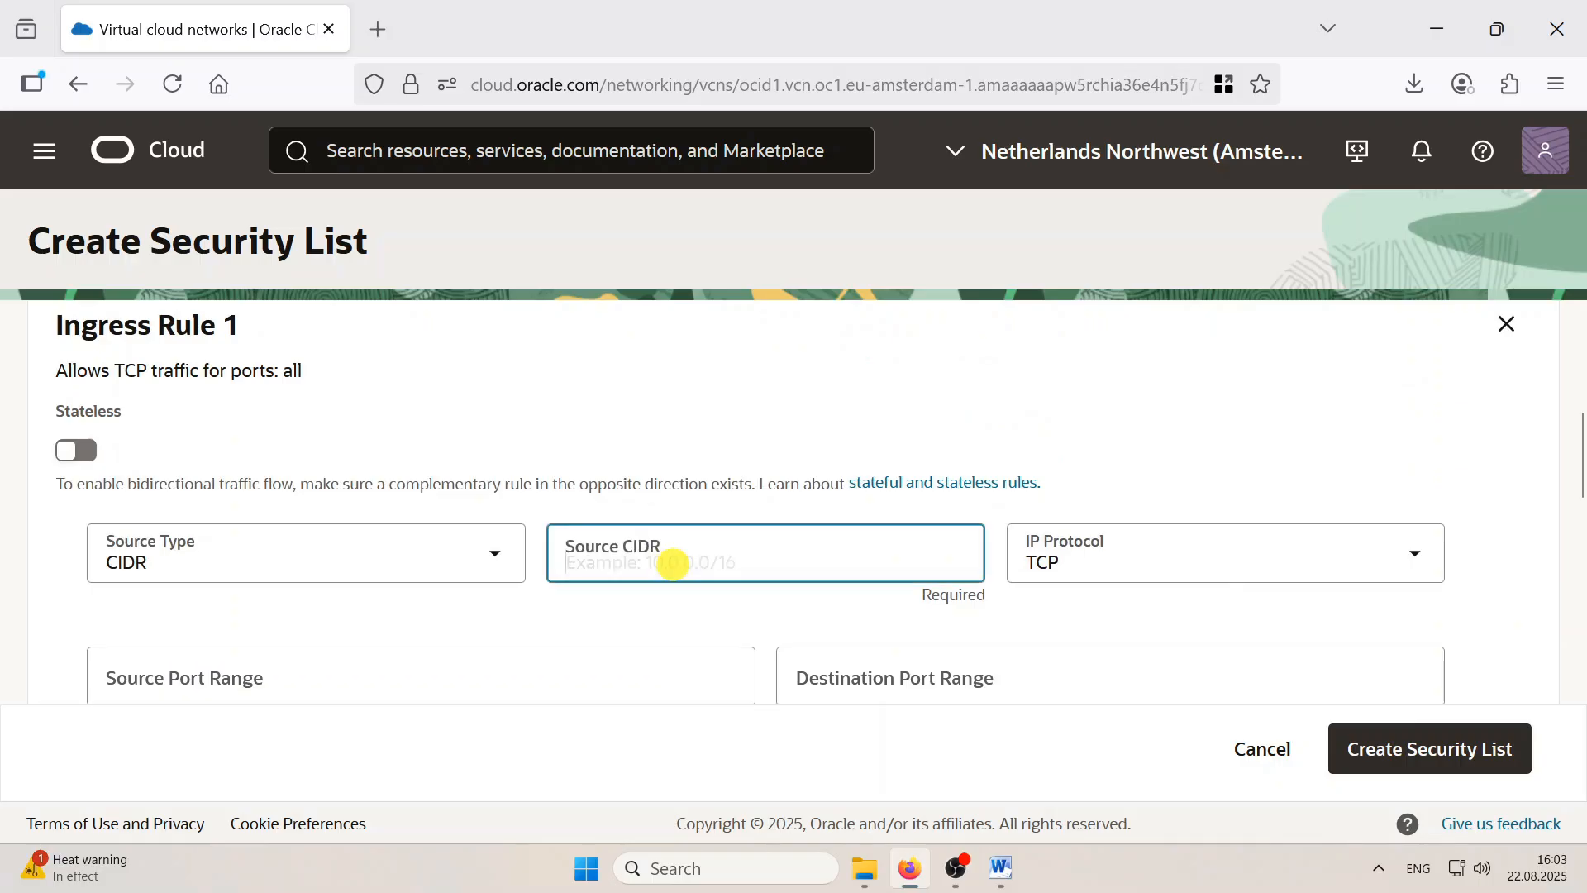
text(0.0.)
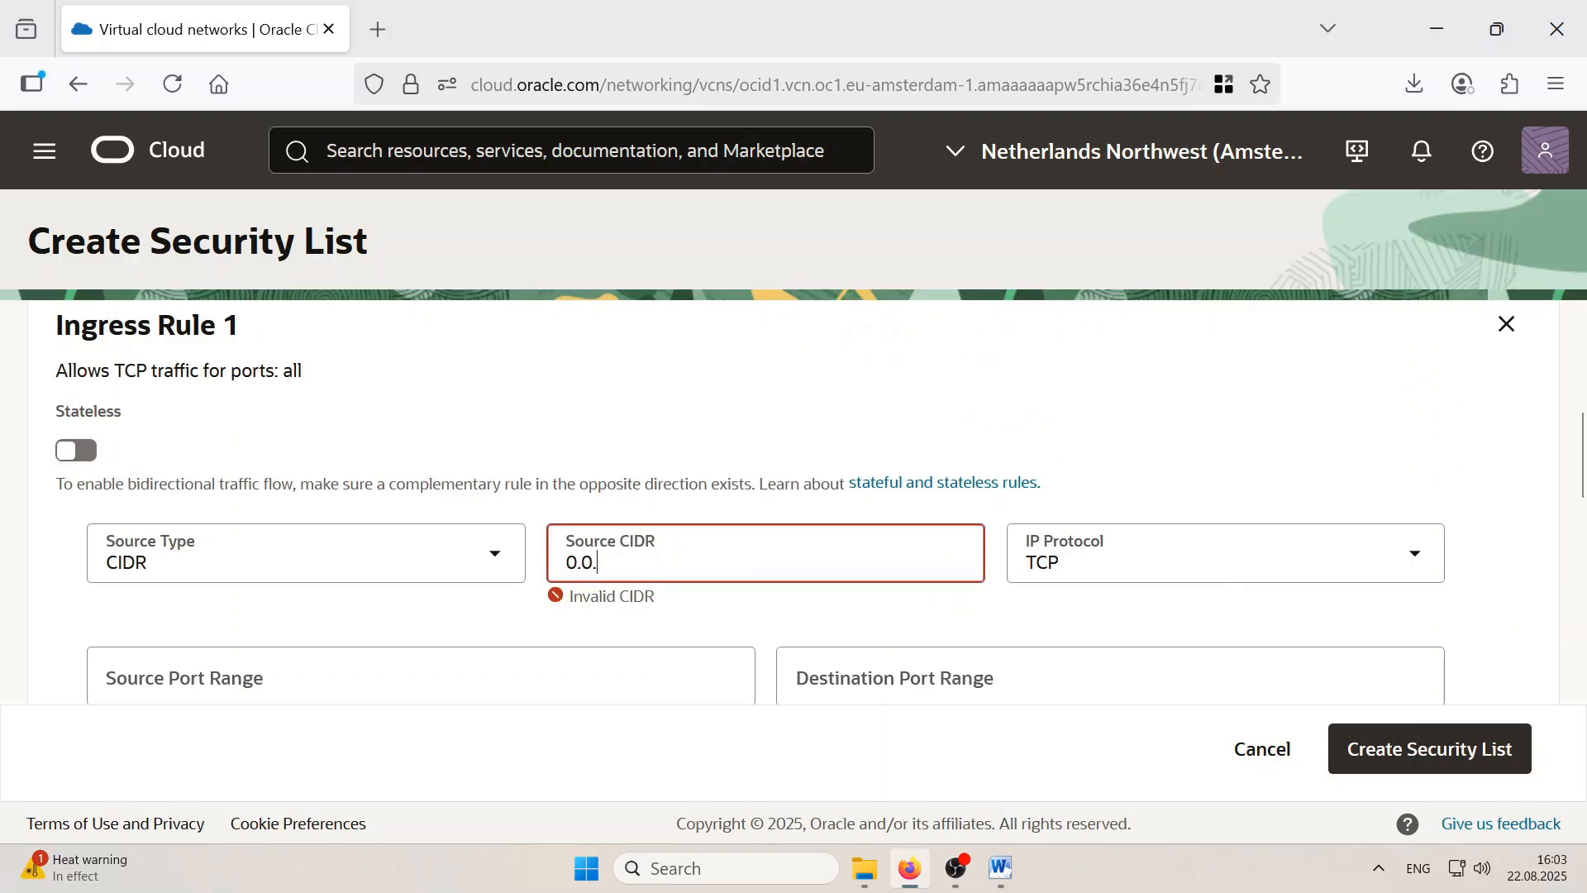
text(0.0/0)
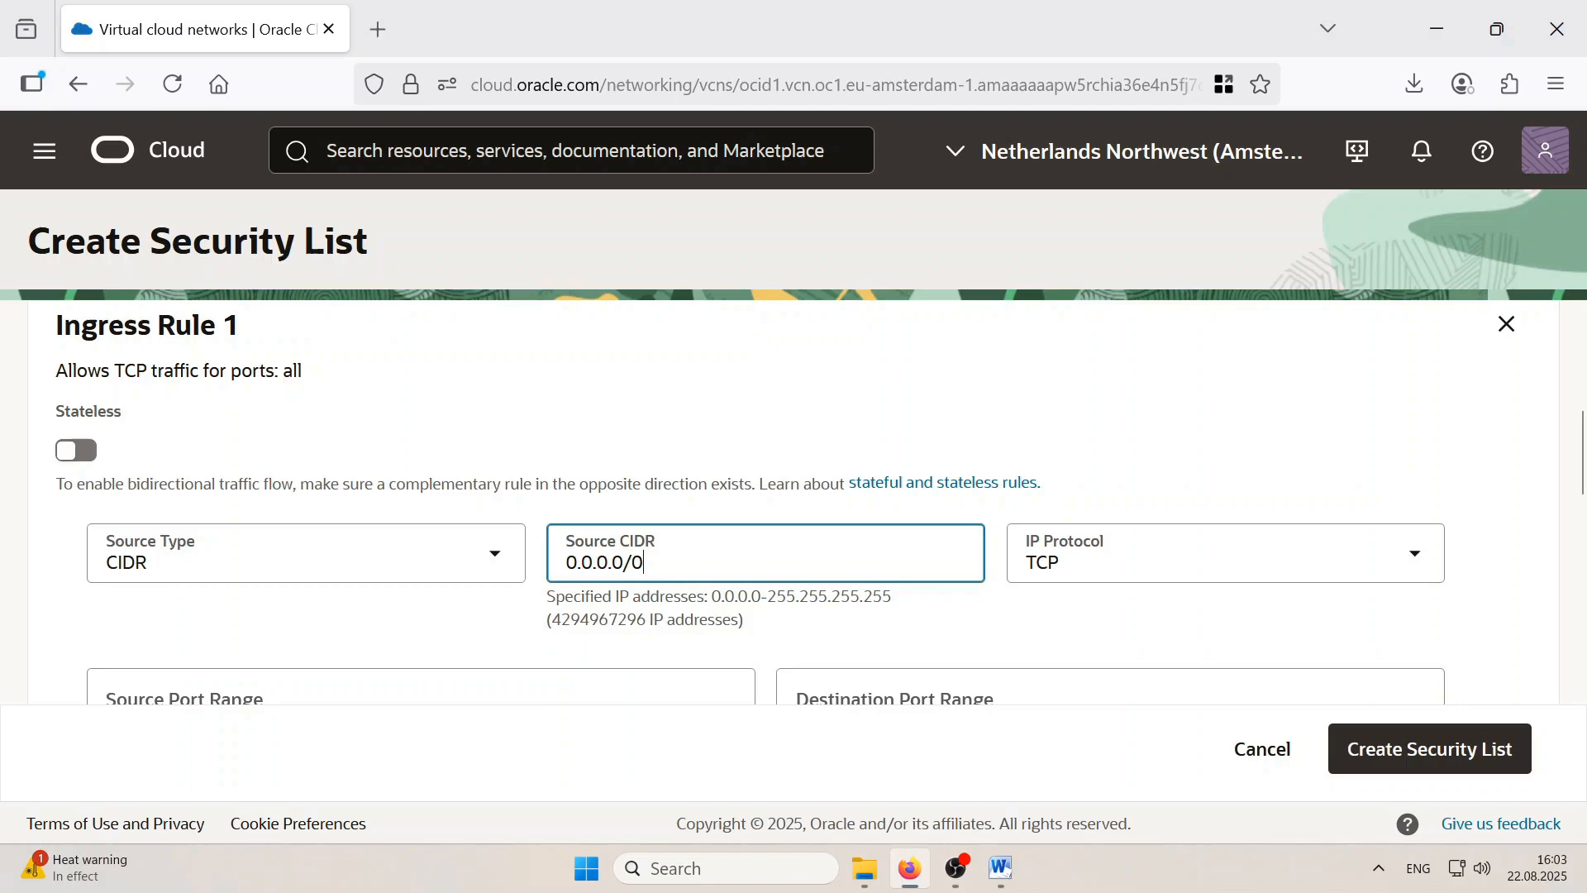
scroll(794, 496, down, 2)
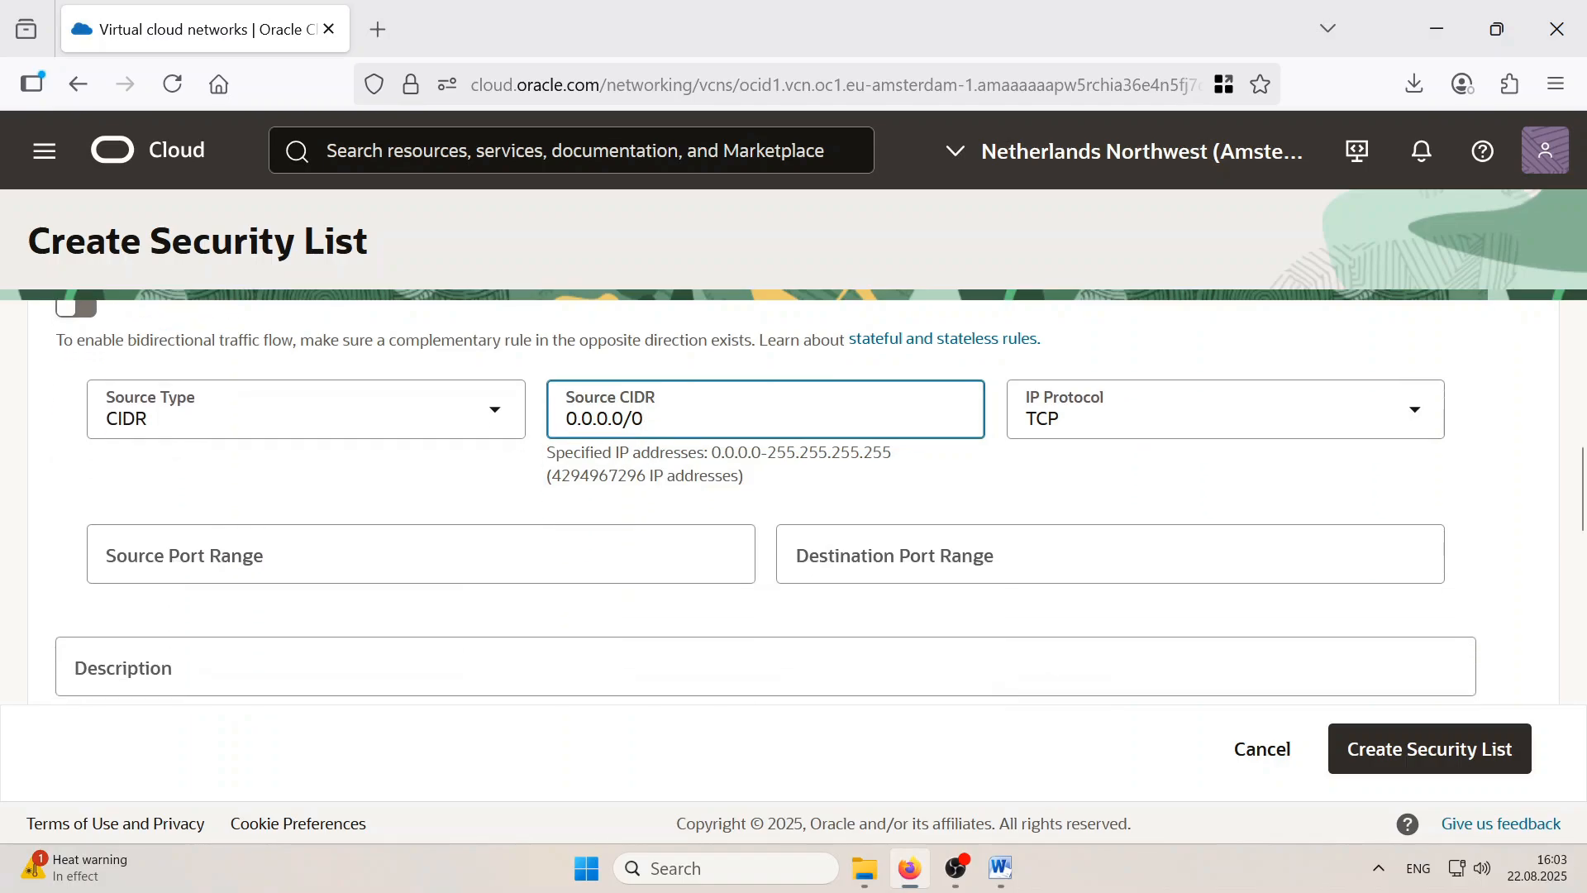
click(907, 549)
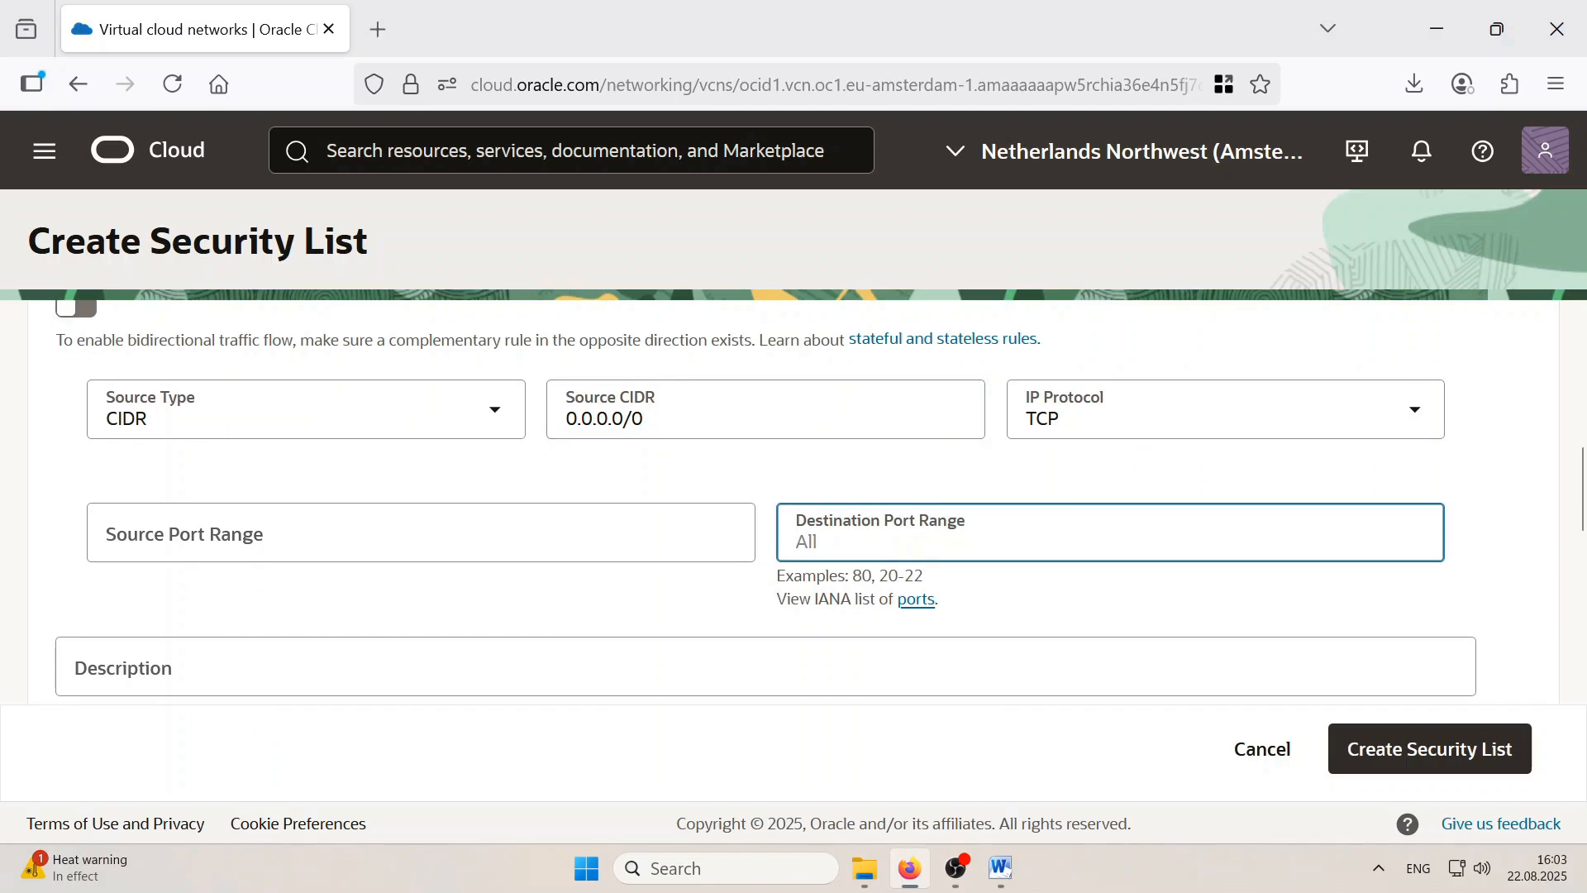
text(80)
click(548, 665)
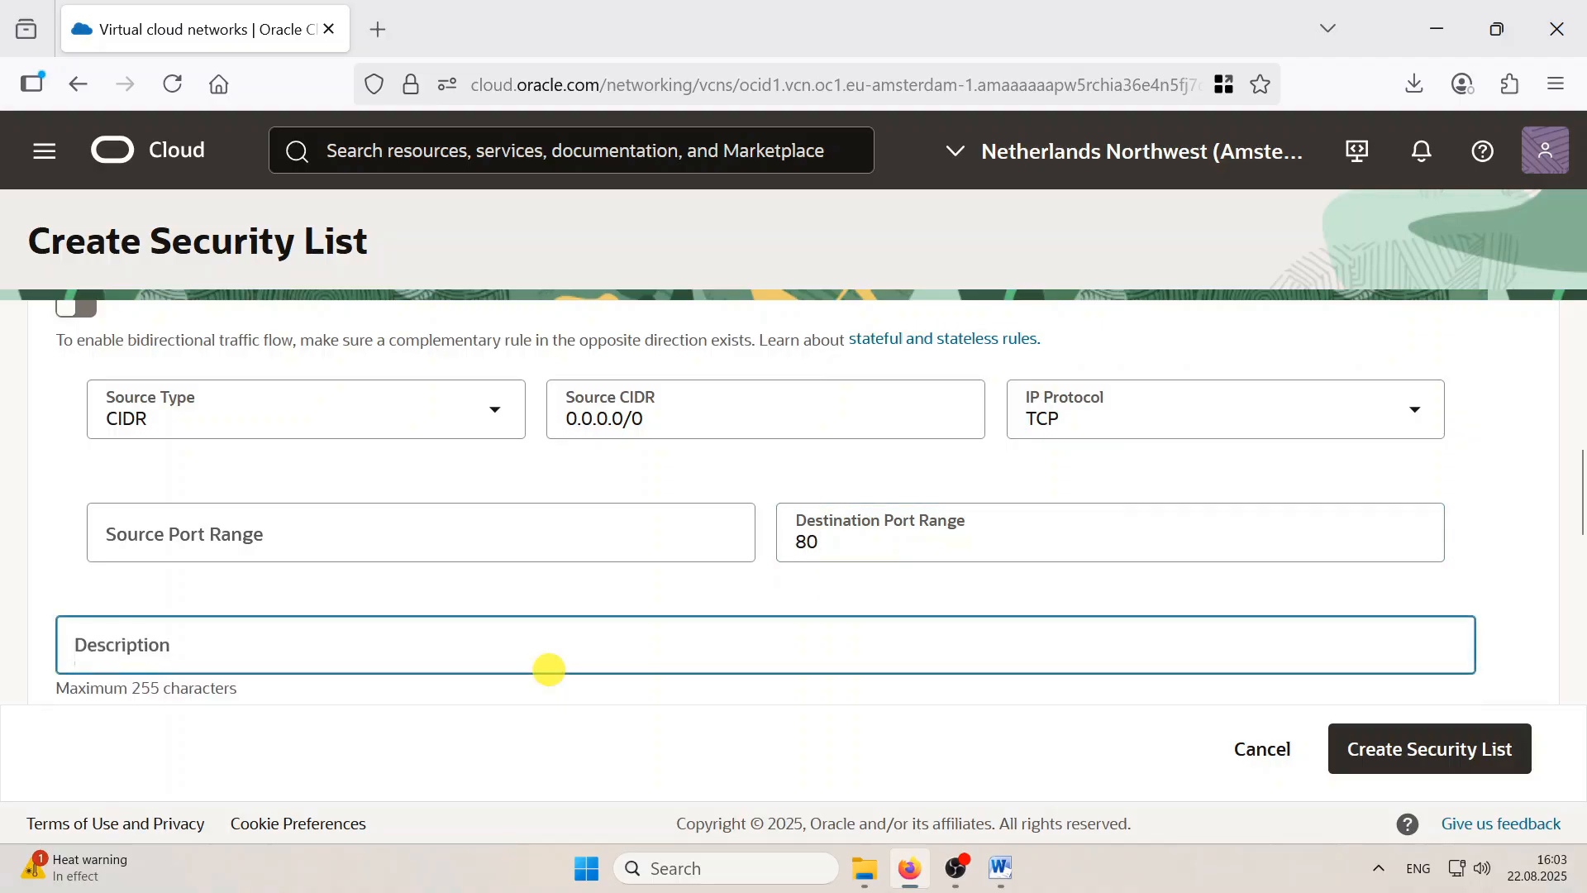
text(http)
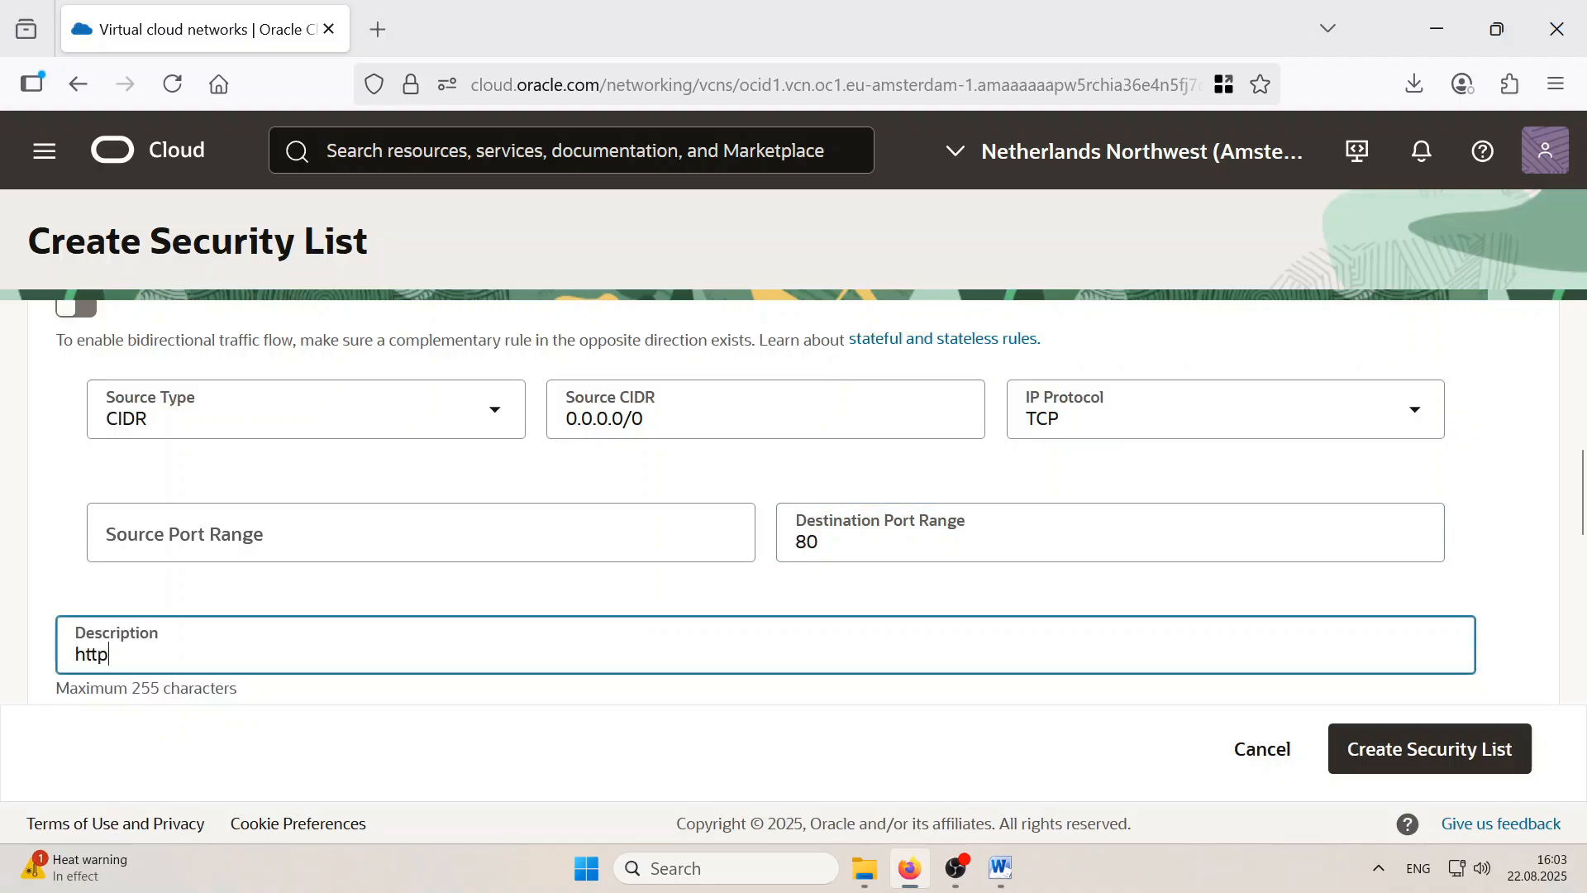
scroll(794, 496, down, 3)
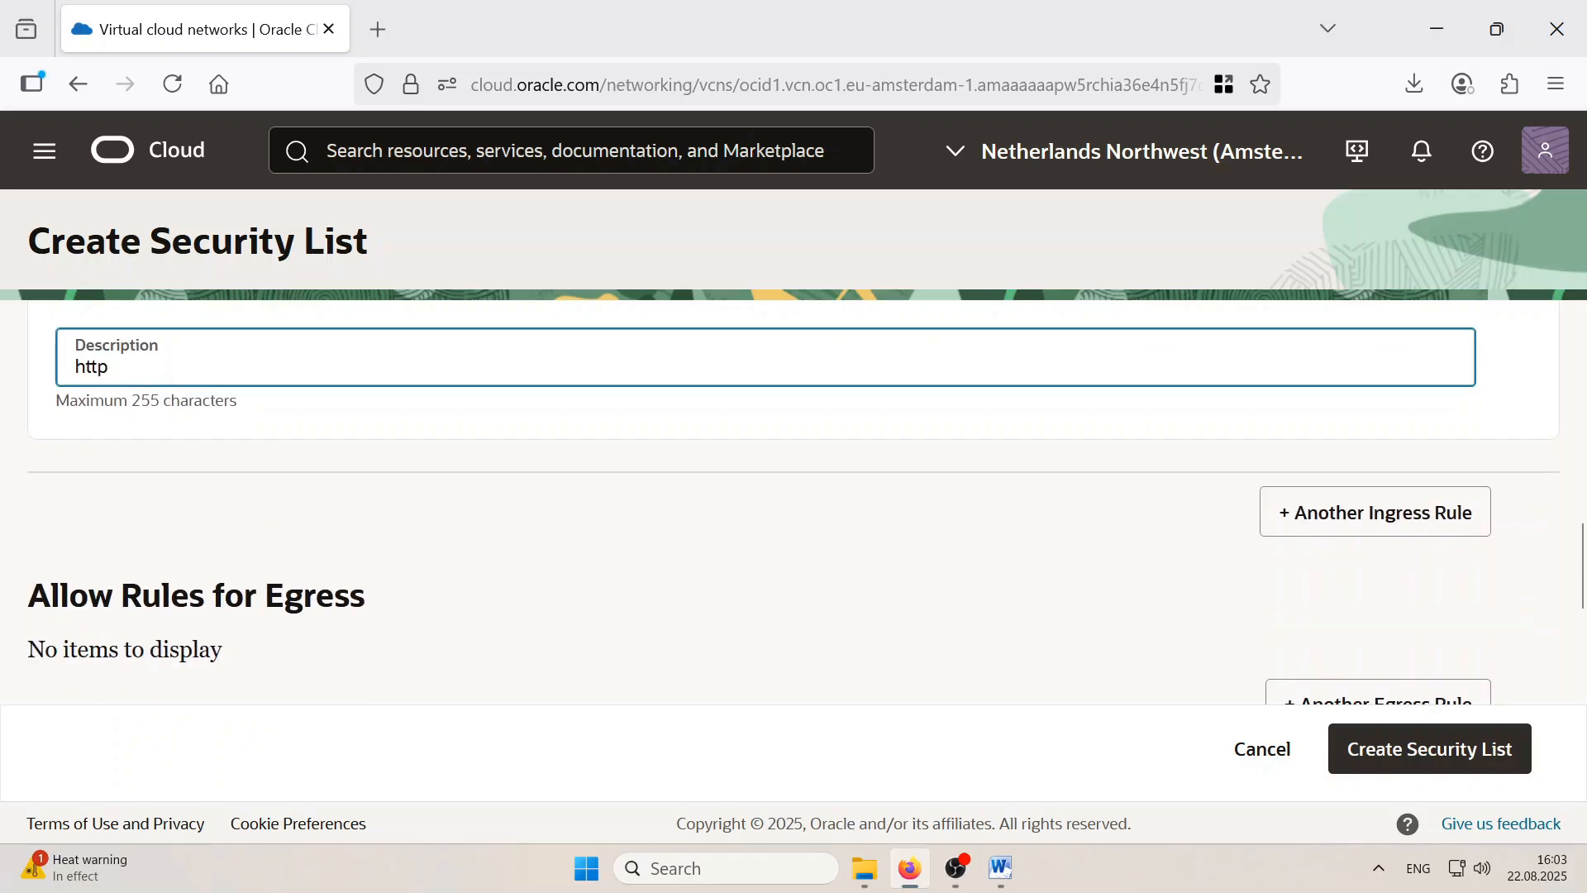
click(1371, 512)
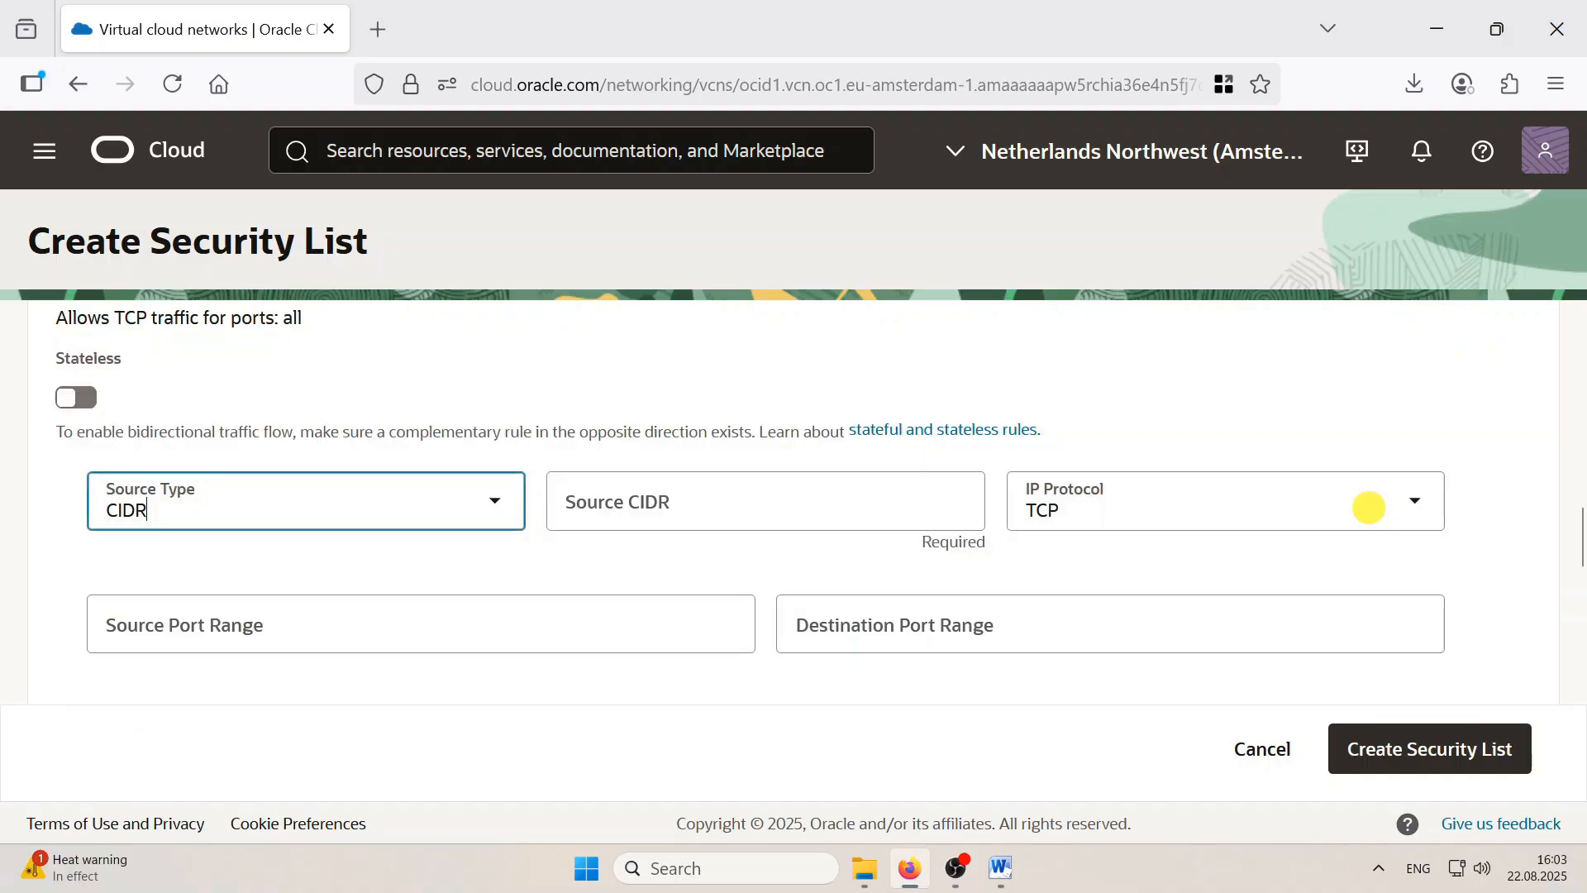
Step: Fill the second rule with source 0.0.0.0/0, port 443 and description 'https (SSL)'
click(722, 498)
text(0.0.0.0/0)
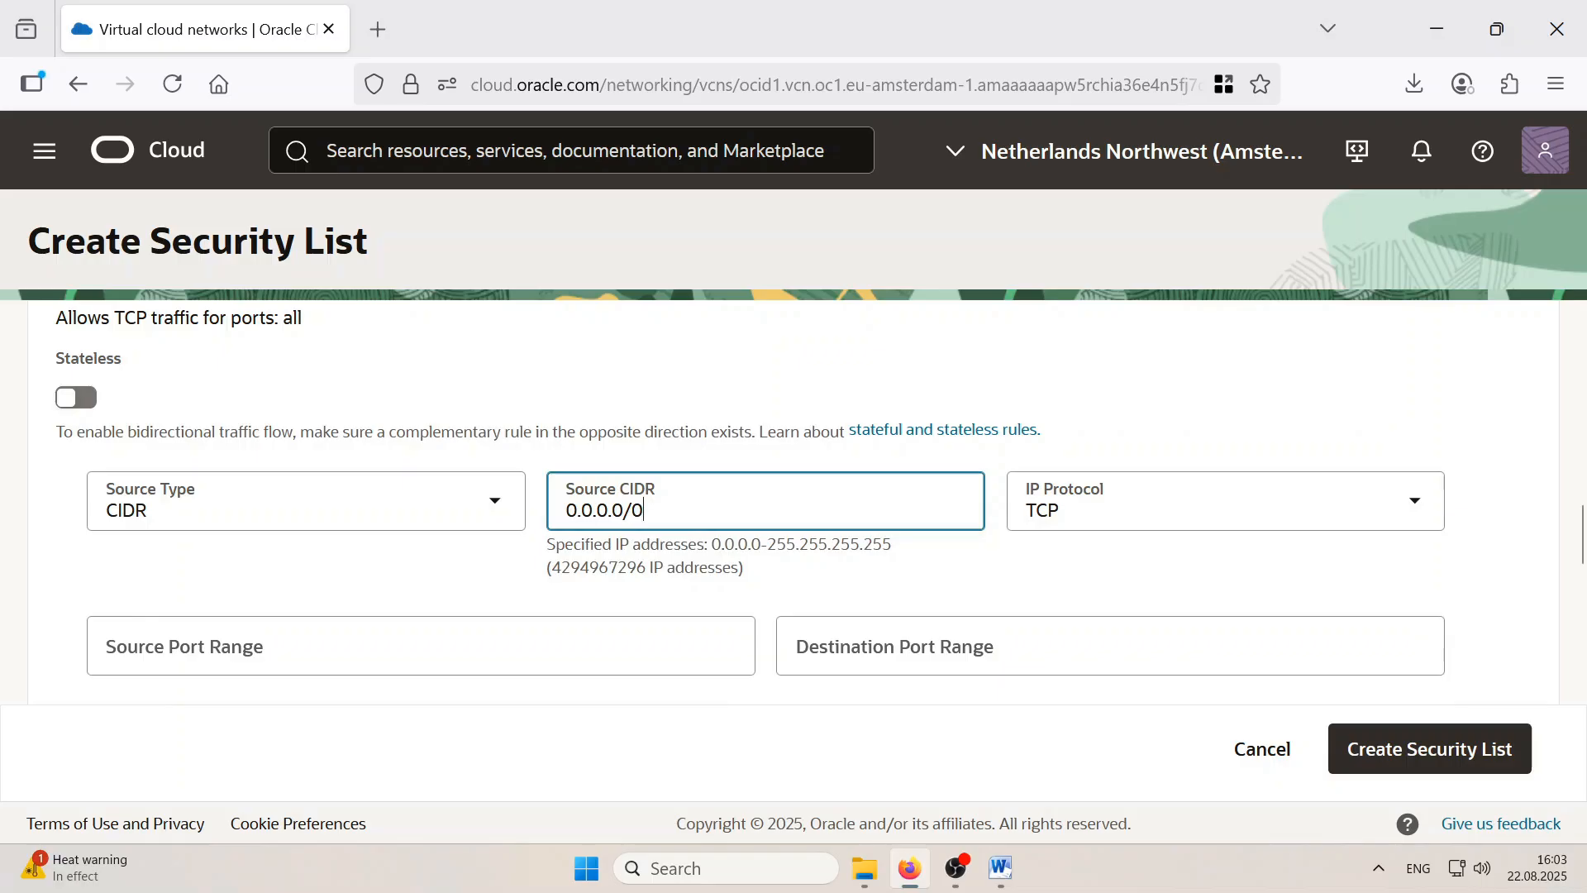
click(852, 644)
text(443)
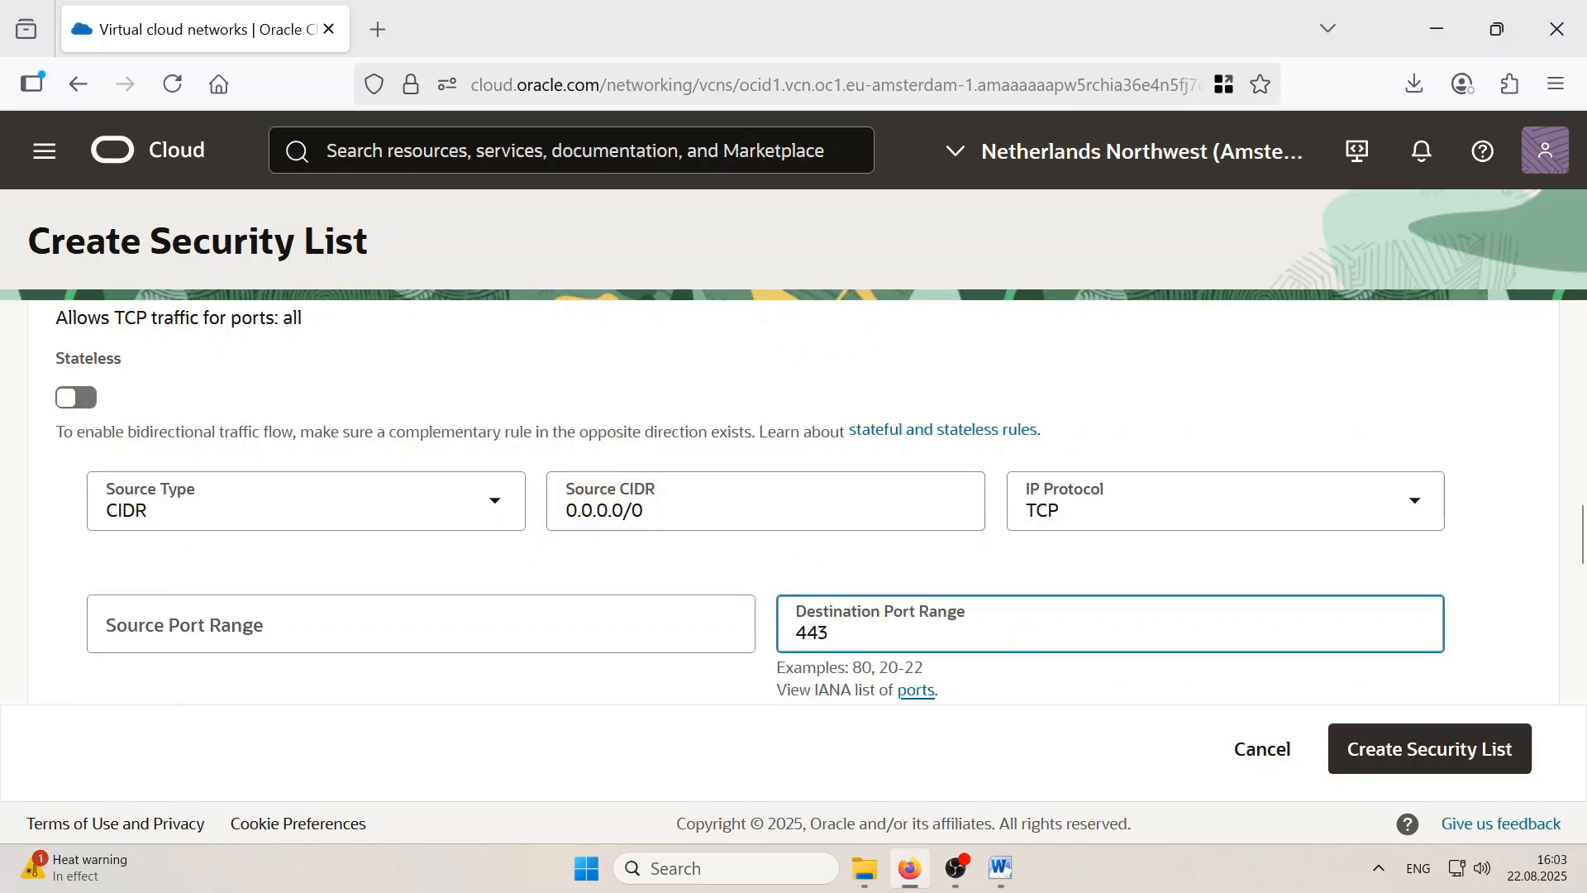
scroll(827, 620, down, 2)
click(801, 603)
text(https (SSL))
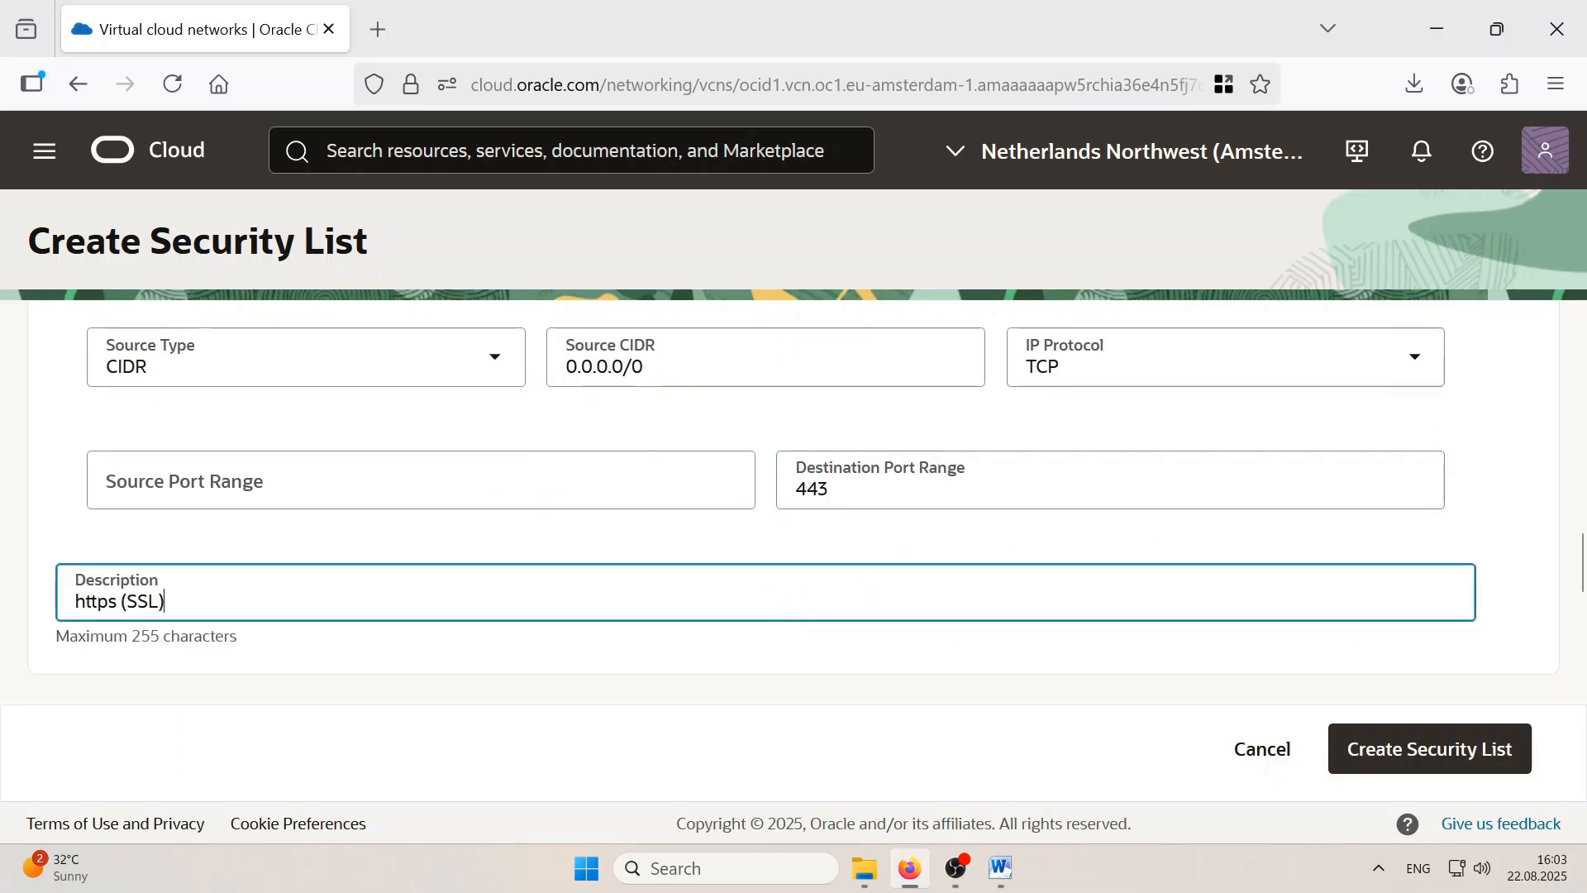
scroll(793, 496, down, 2)
Step: Add an ingress rule for port 8000 from 0.0.0.0/0 described 'Azuracast'
click(1349, 603)
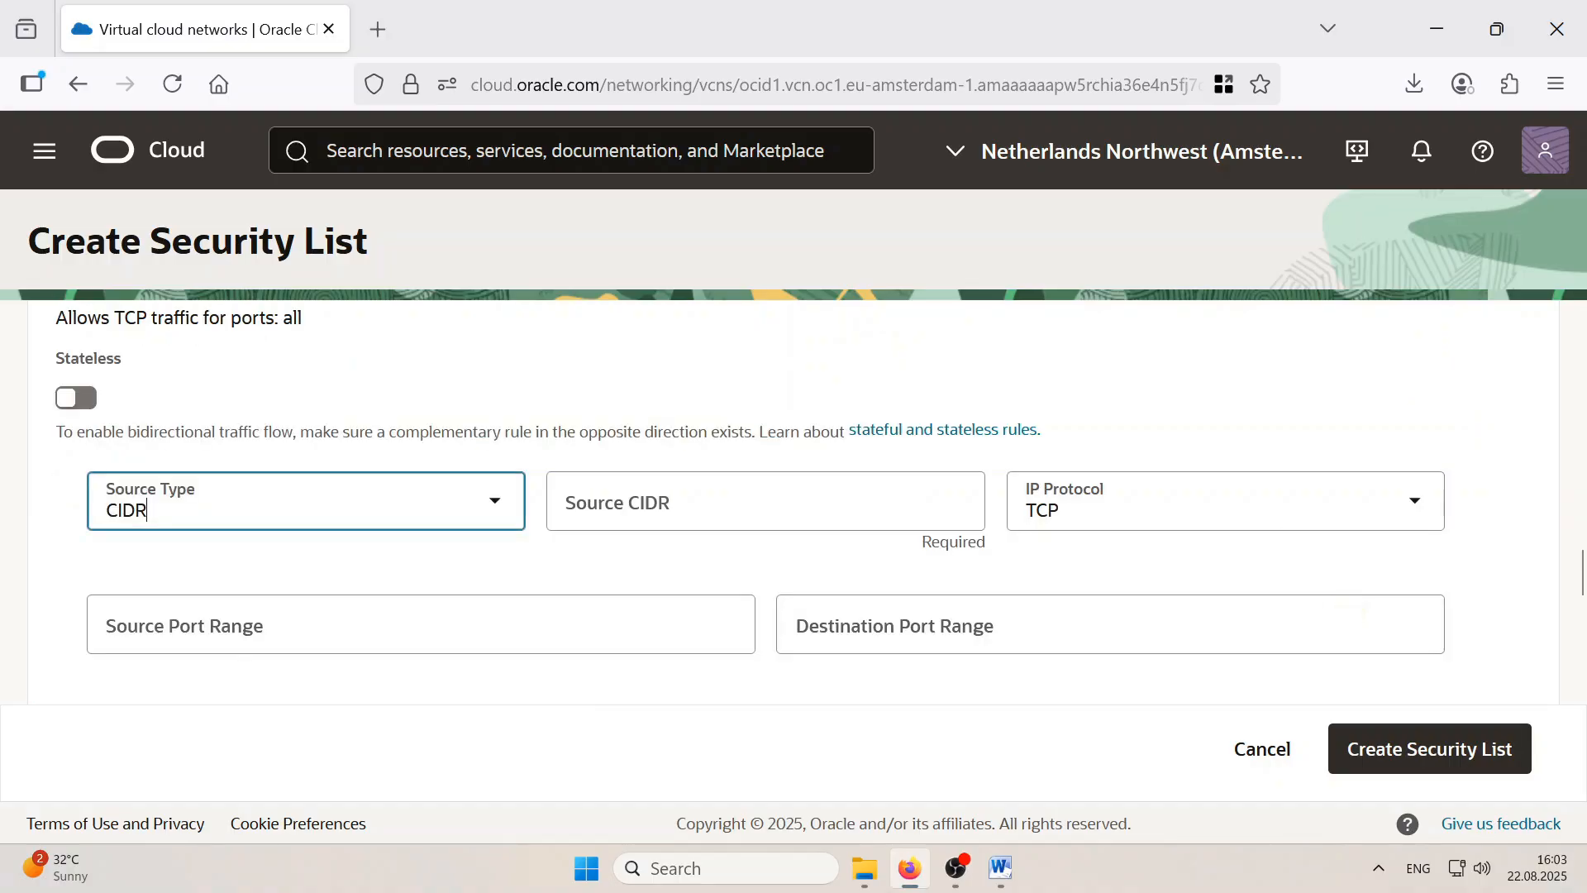
key(Tab)
text(0.0.0.0/0)
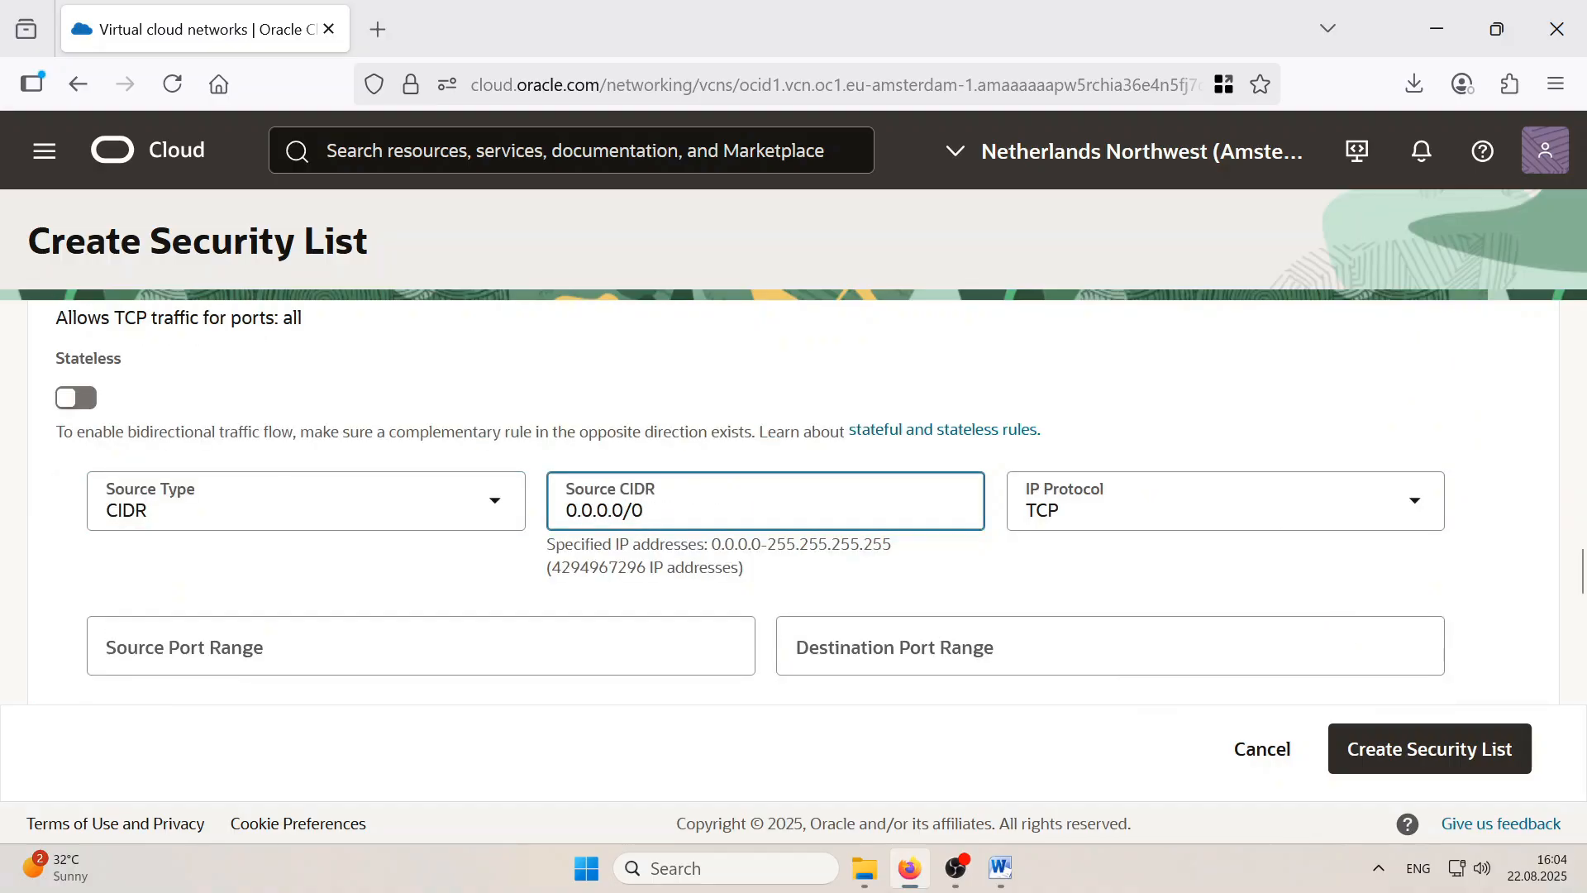
click(1110, 645)
text(8000)
scroll(1110, 579, down, 1)
click(765, 610)
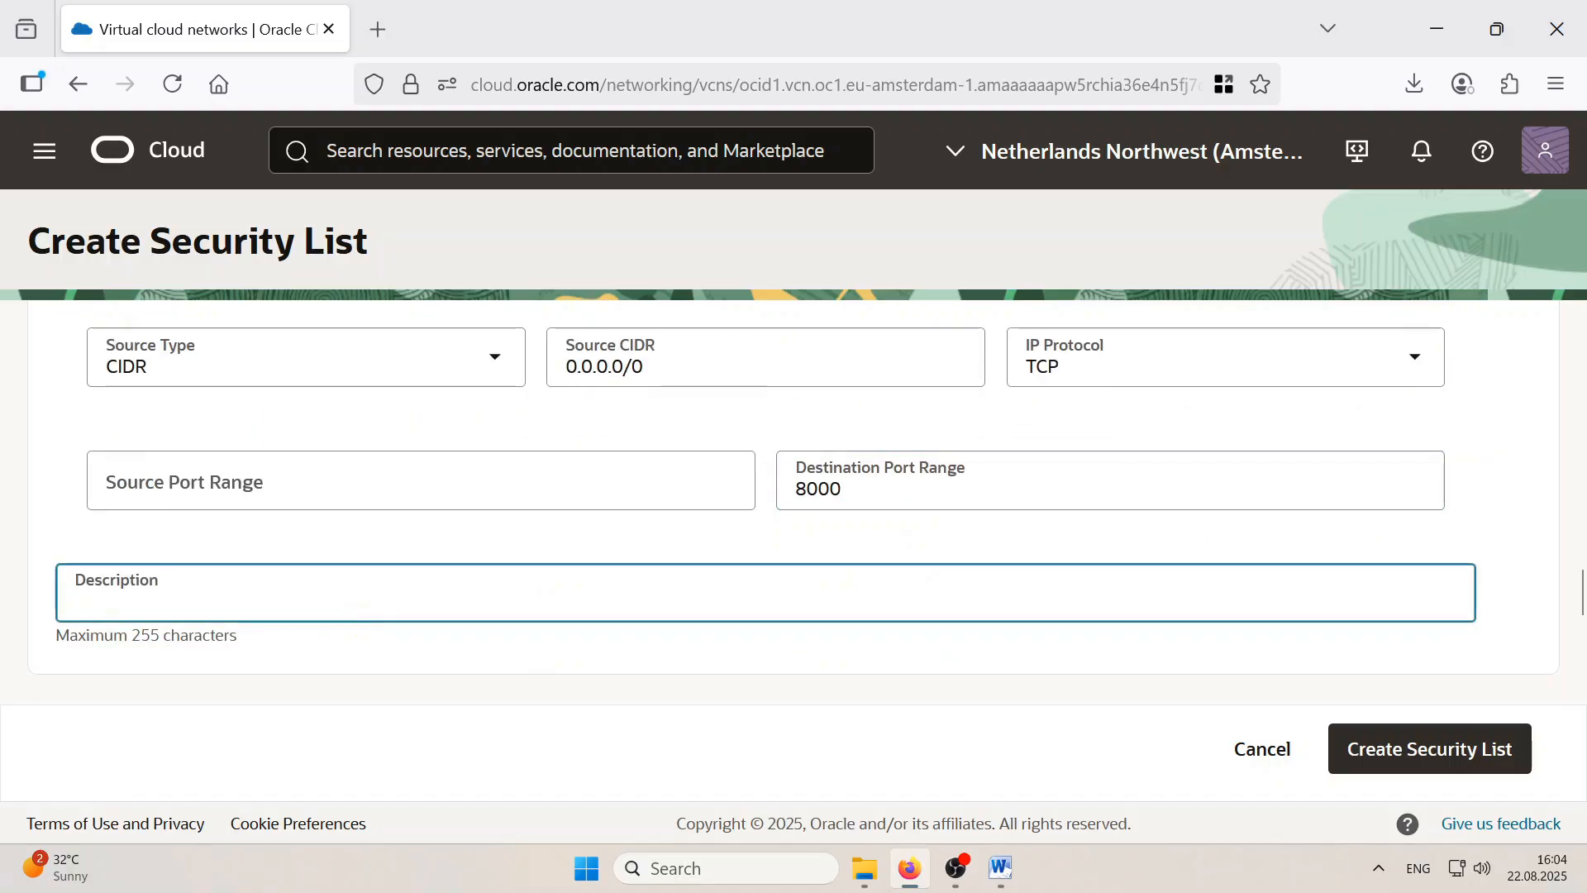
text(Azuracast)
scroll(794, 579, down, 3)
Step: Add an ingress rule for port 2022 from 0.0.0.0/0 described 'SFTP'
click(1356, 464)
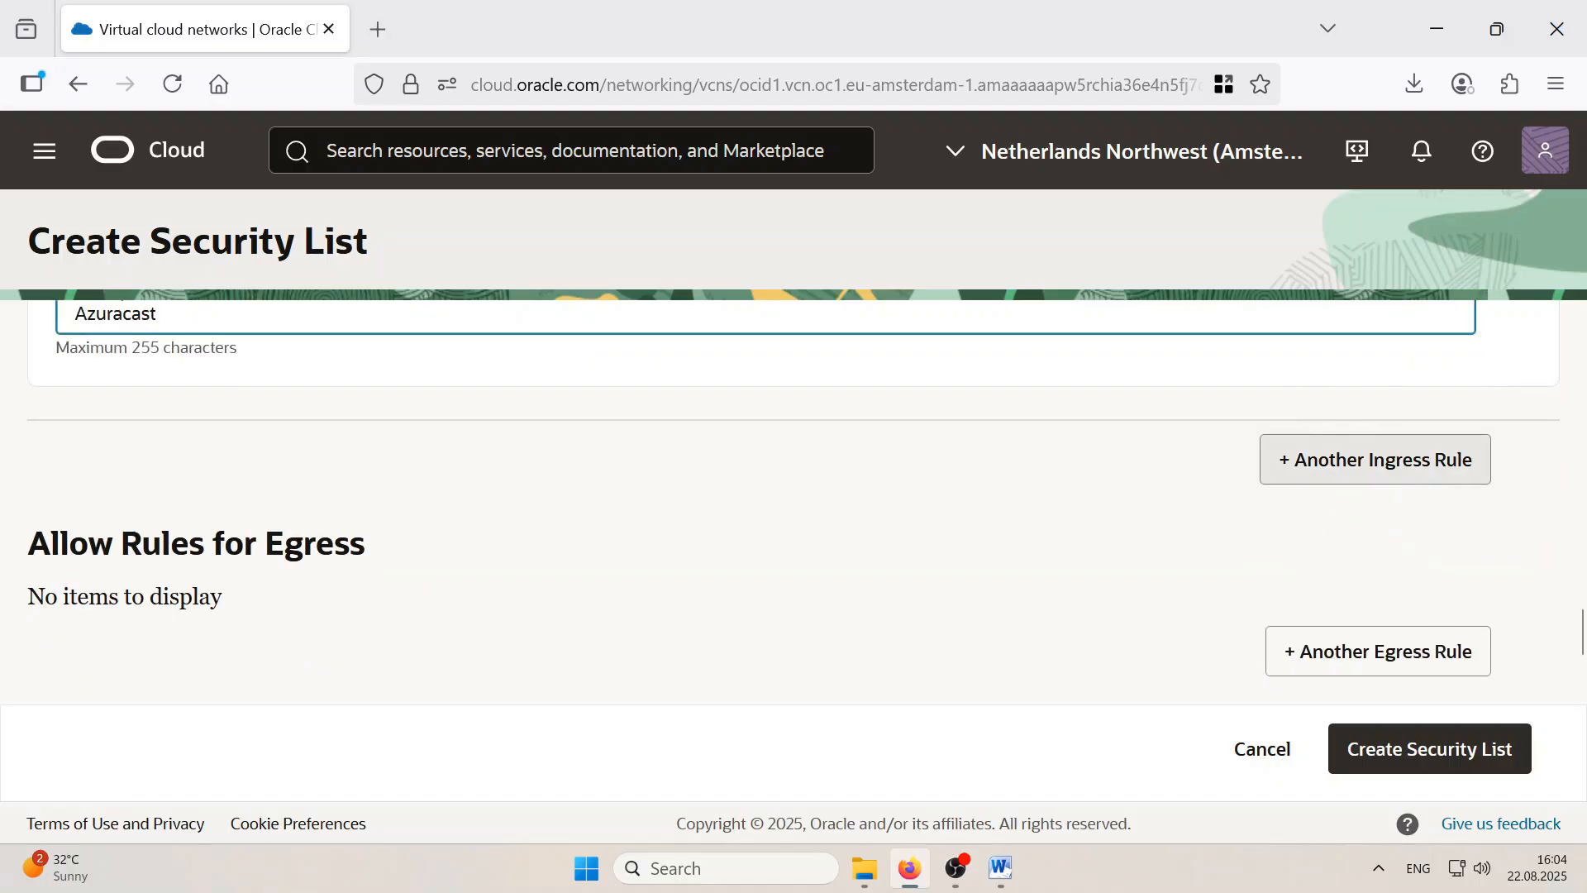
click(811, 504)
text(0.0.0.0)
text(/0)
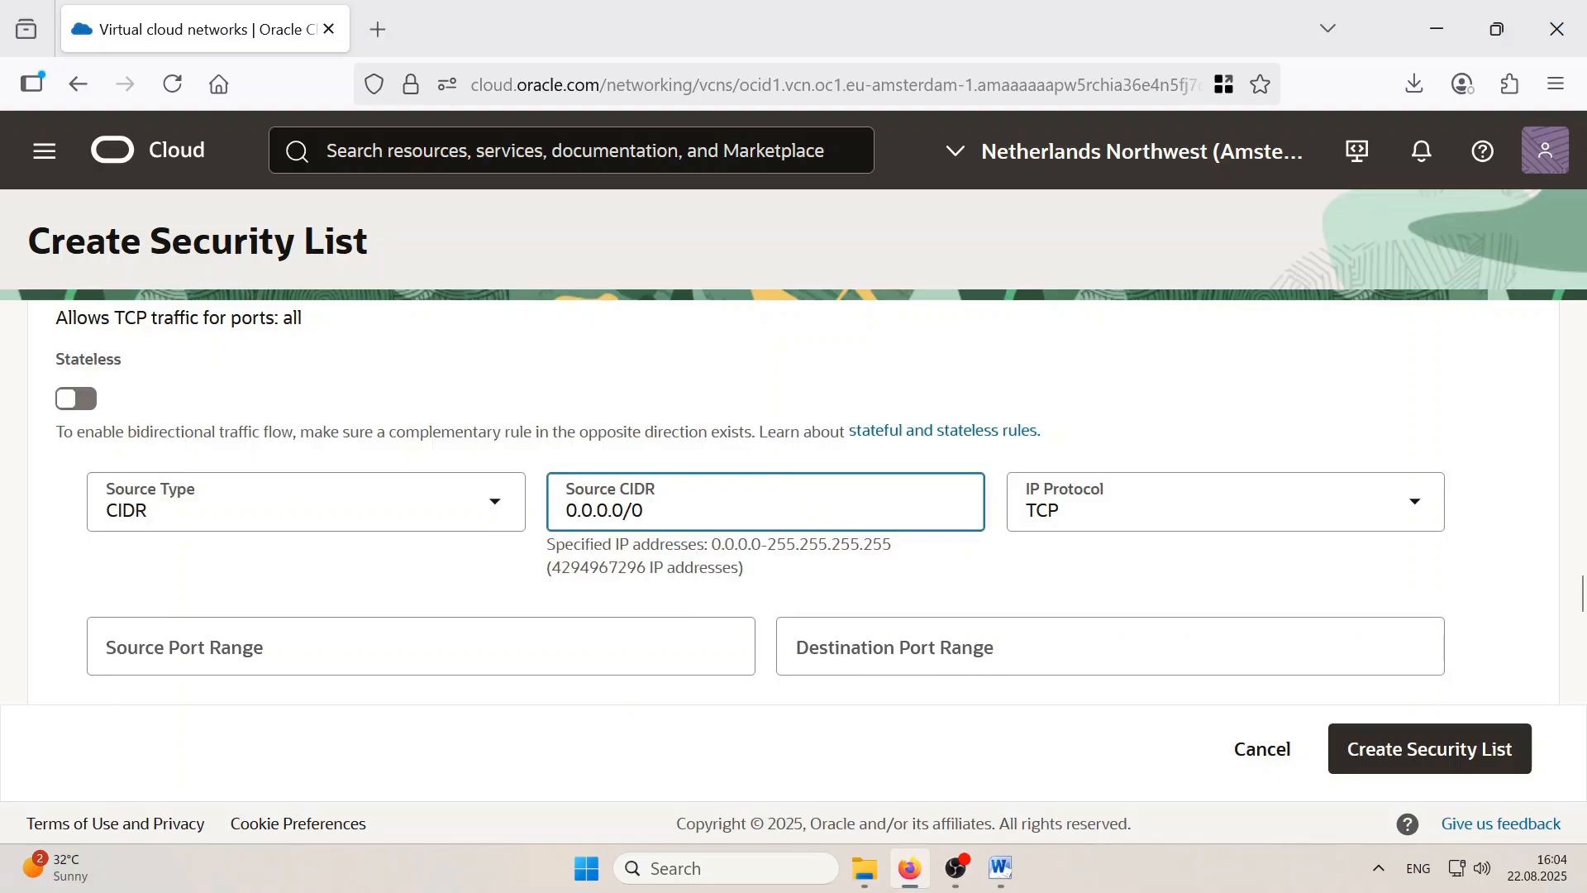
click(875, 641)
text(2022)
scroll(874, 641, down, 2)
click(450, 610)
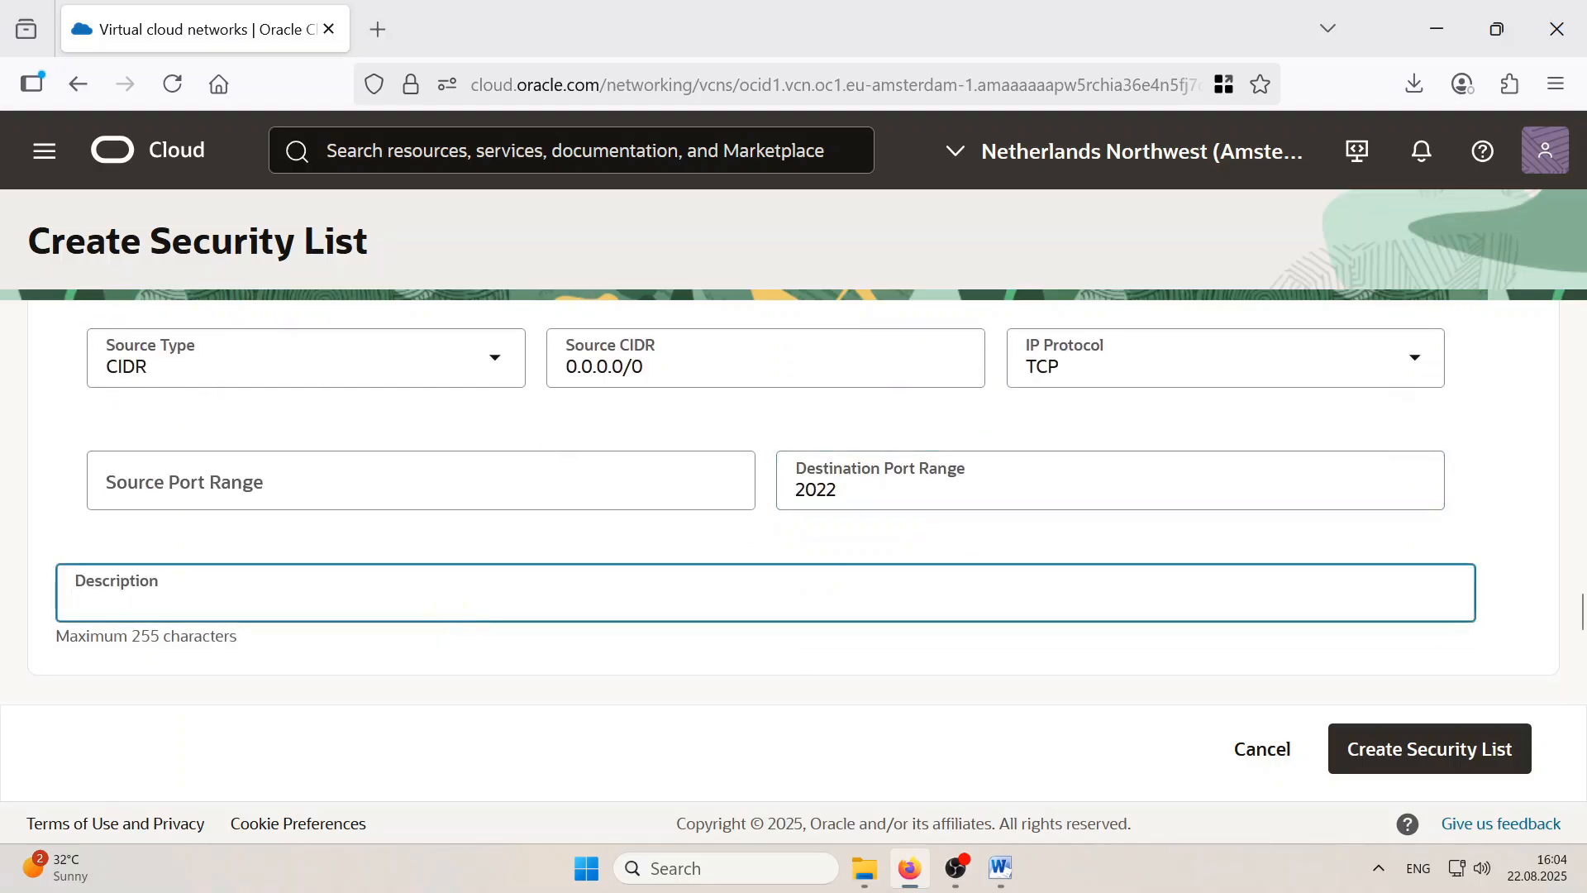
text(SFTP)
Step: Create the Radio online security list and dismiss the success notification
scroll(449, 610, down, 2)
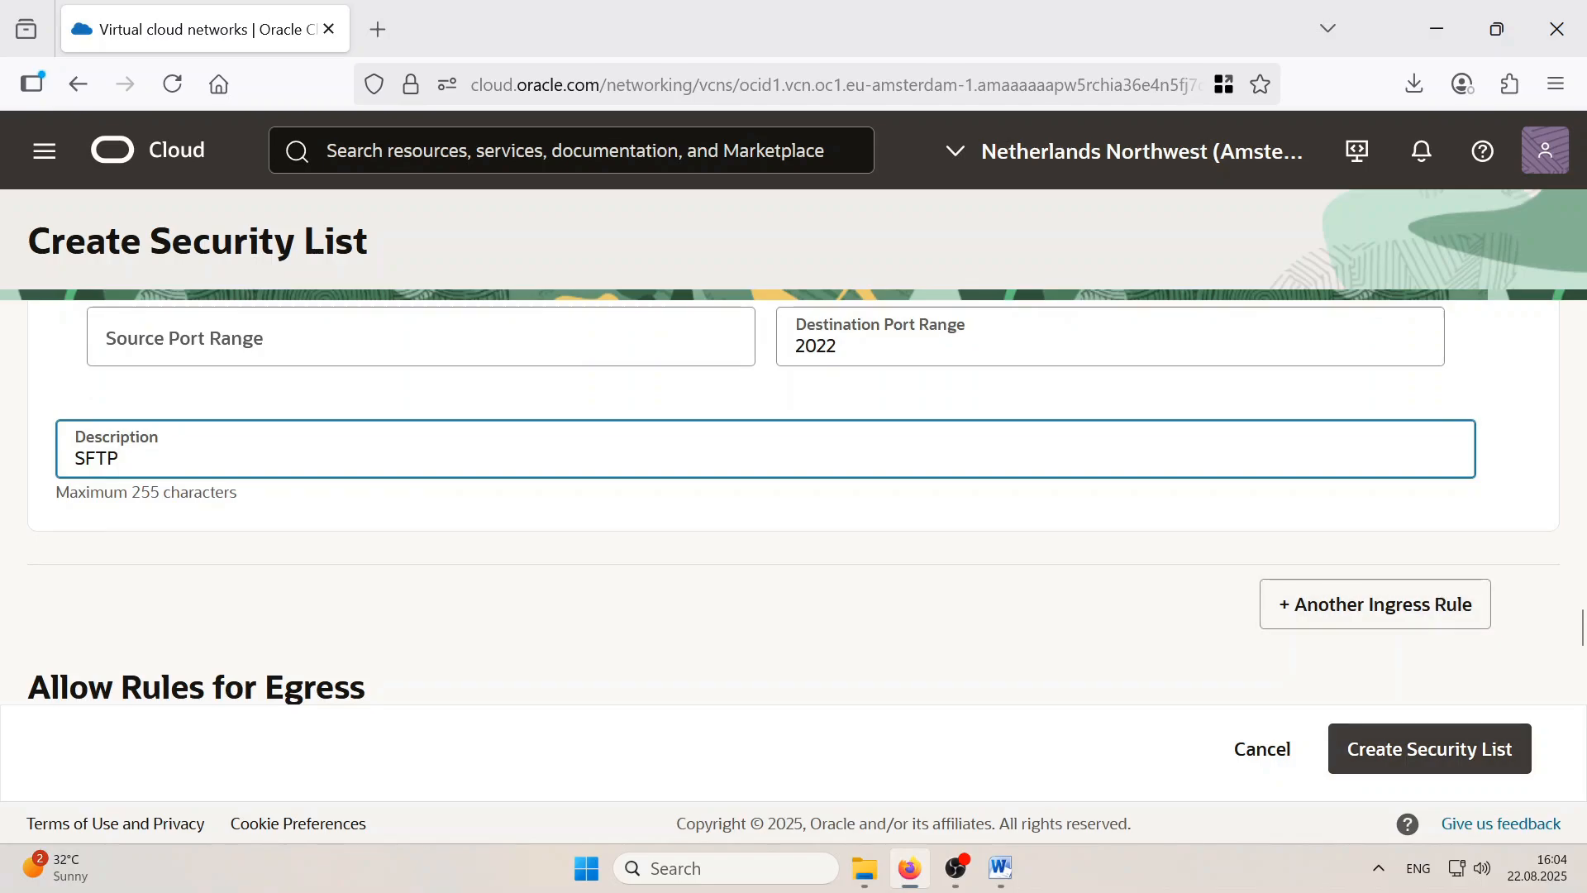
click(1413, 746)
click(1428, 748)
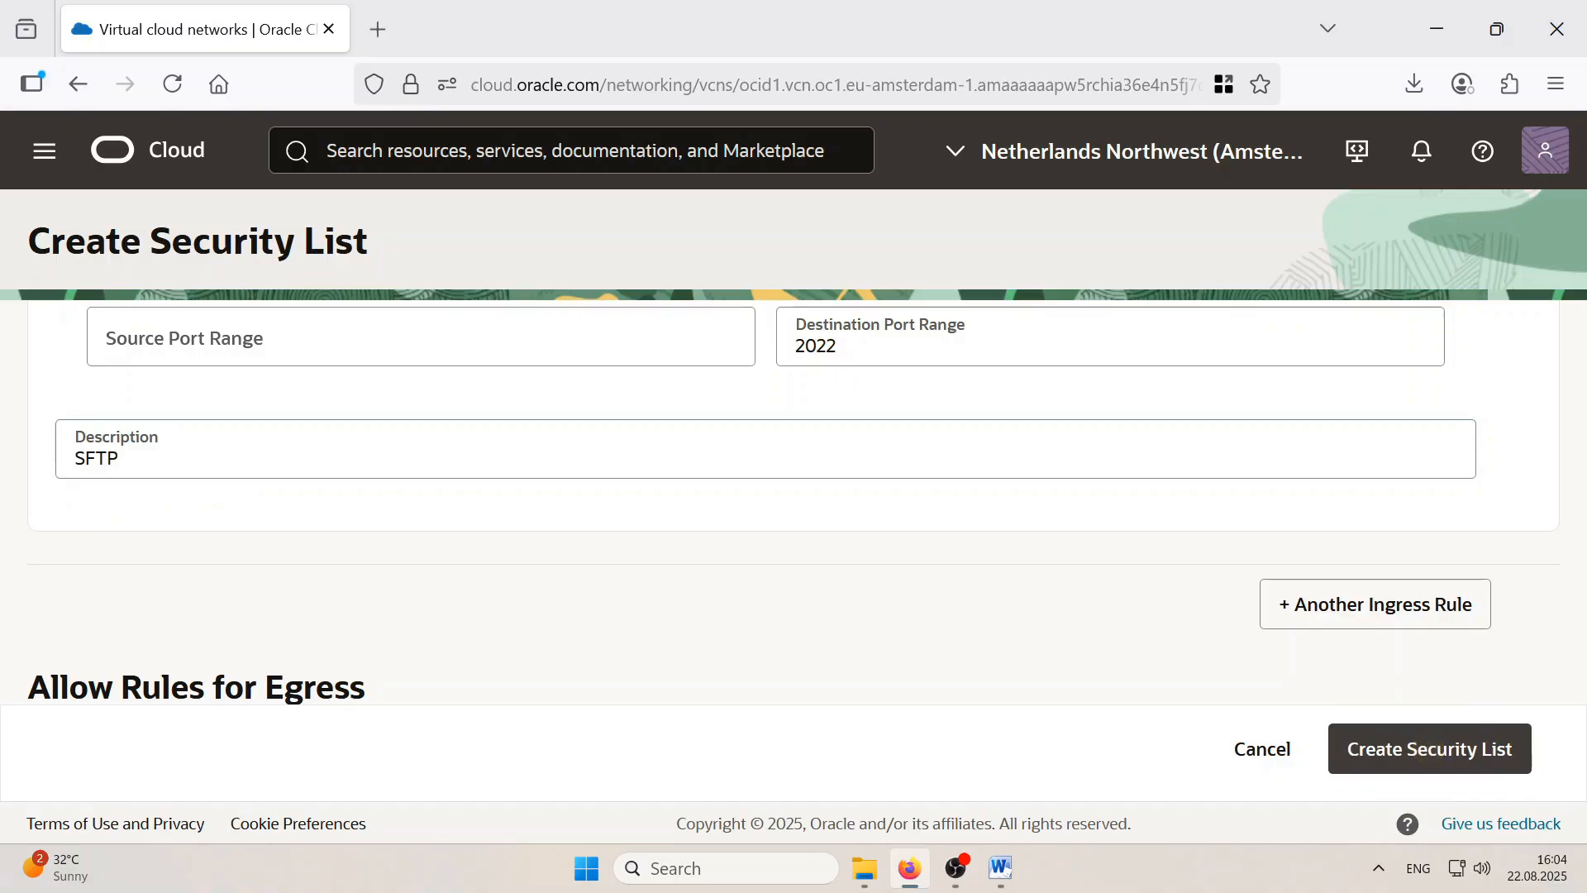
click(940, 706)
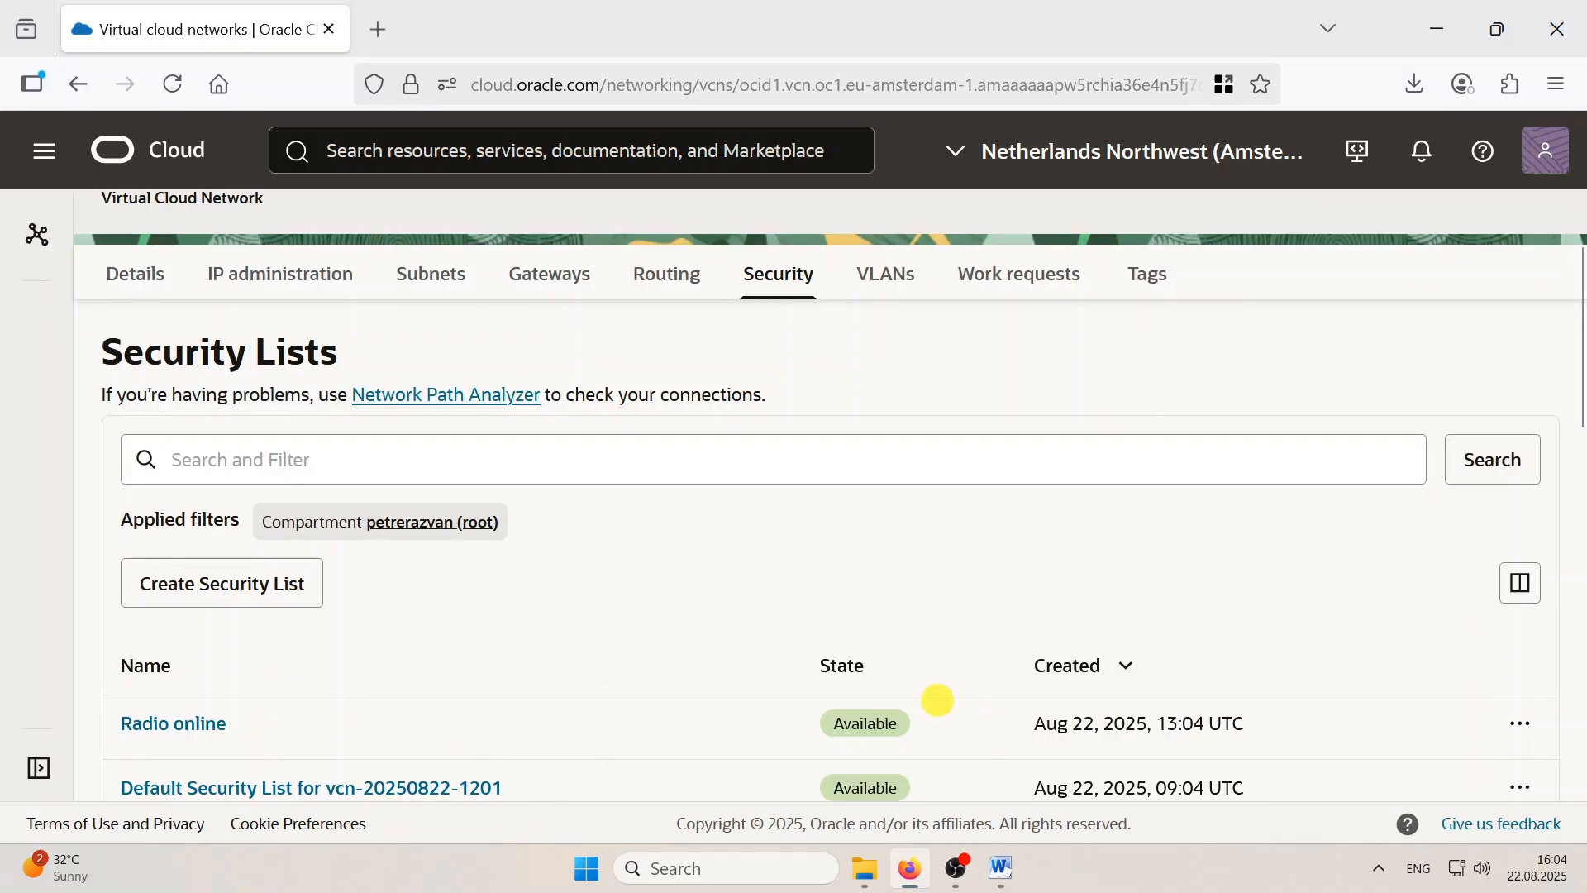
Step: Open Radio online and review its ingress rules for ports 80, 443, 8000 and 2022
scroll(941, 707, down, 2)
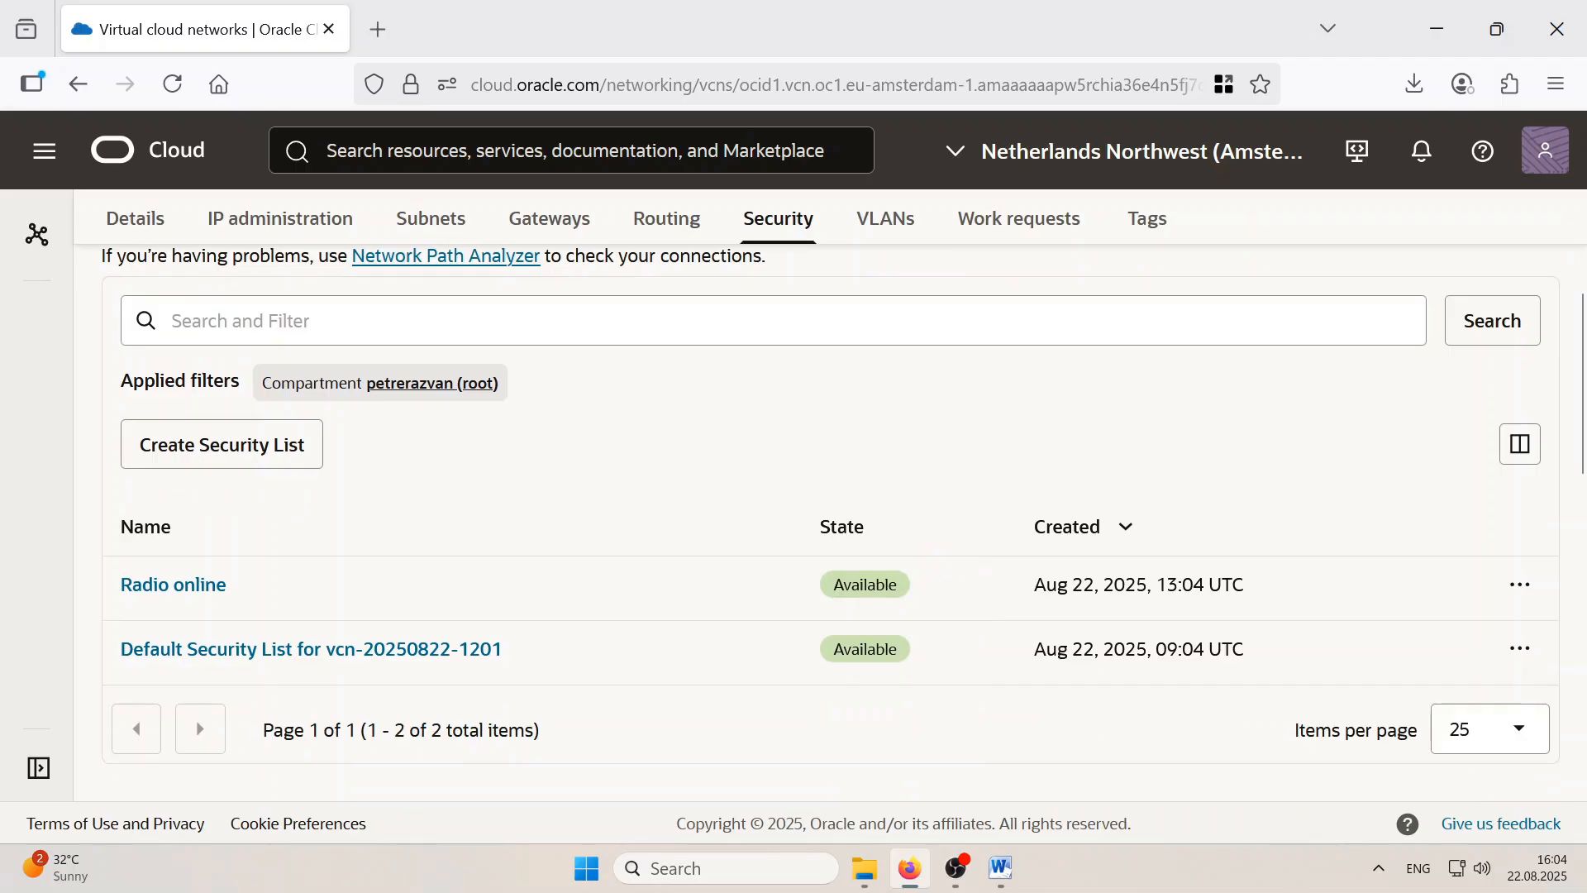
scroll(182, 725, up, 2)
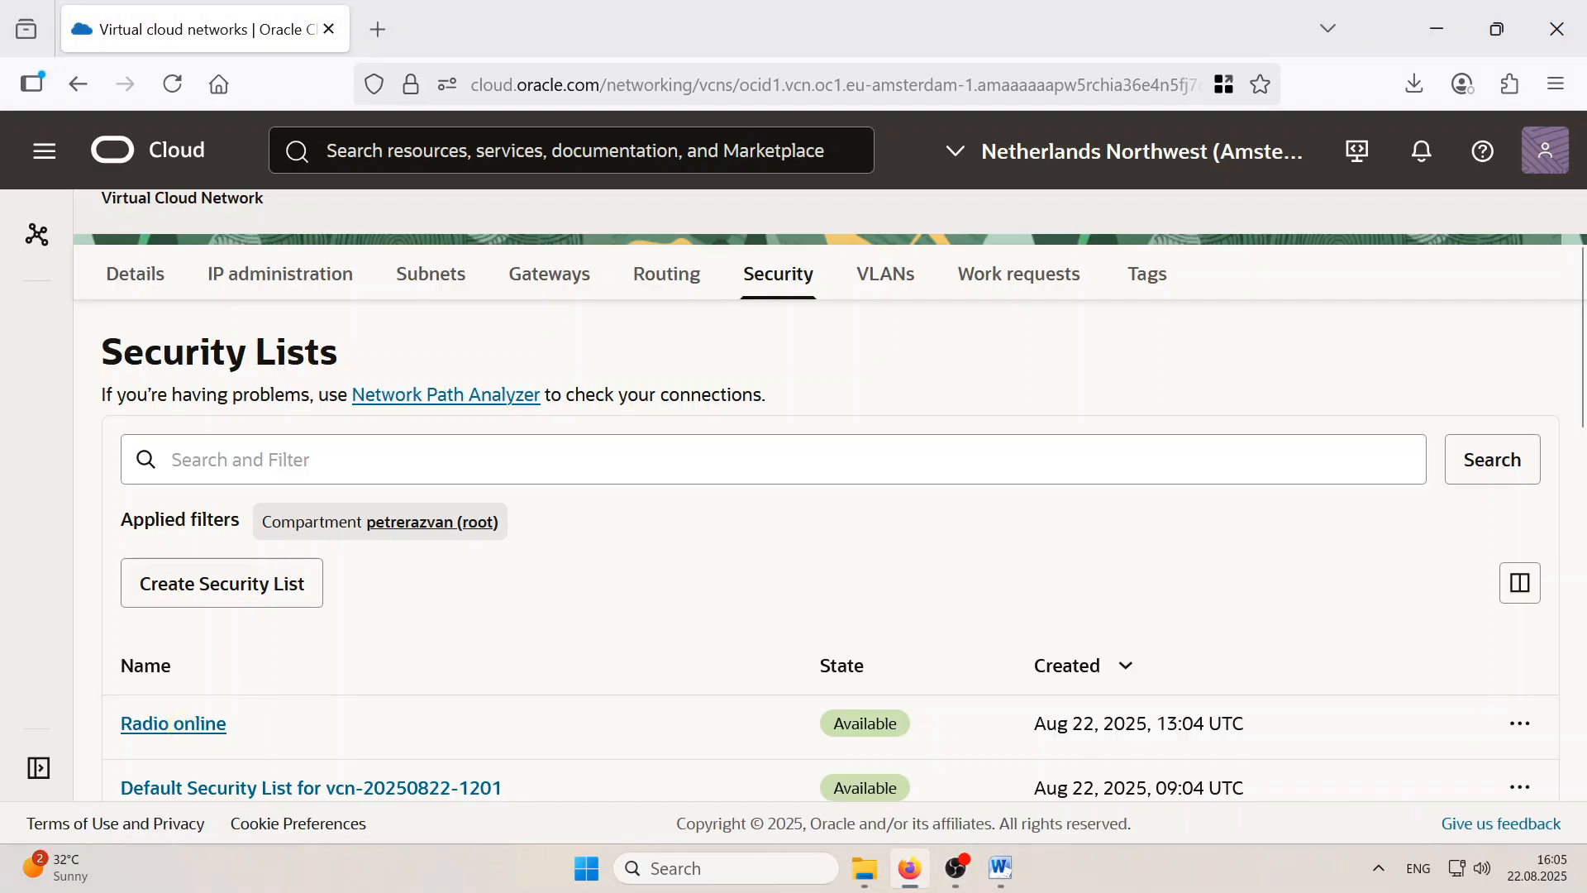
click(182, 725)
click(298, 464)
scroll(297, 464, down, 3)
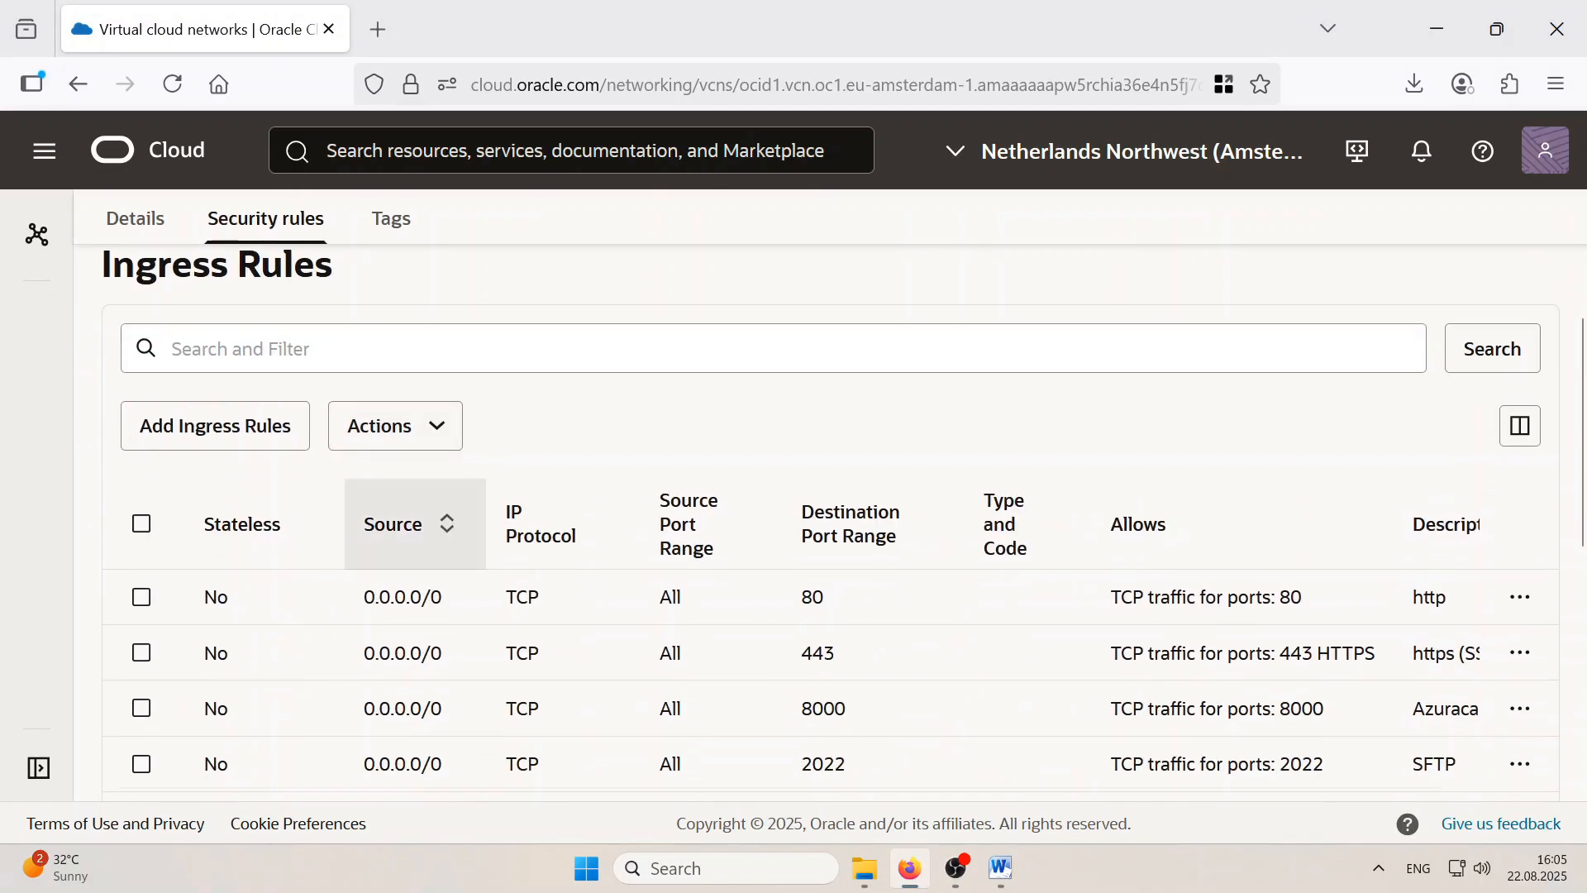
scroll(800, 783, right, 2)
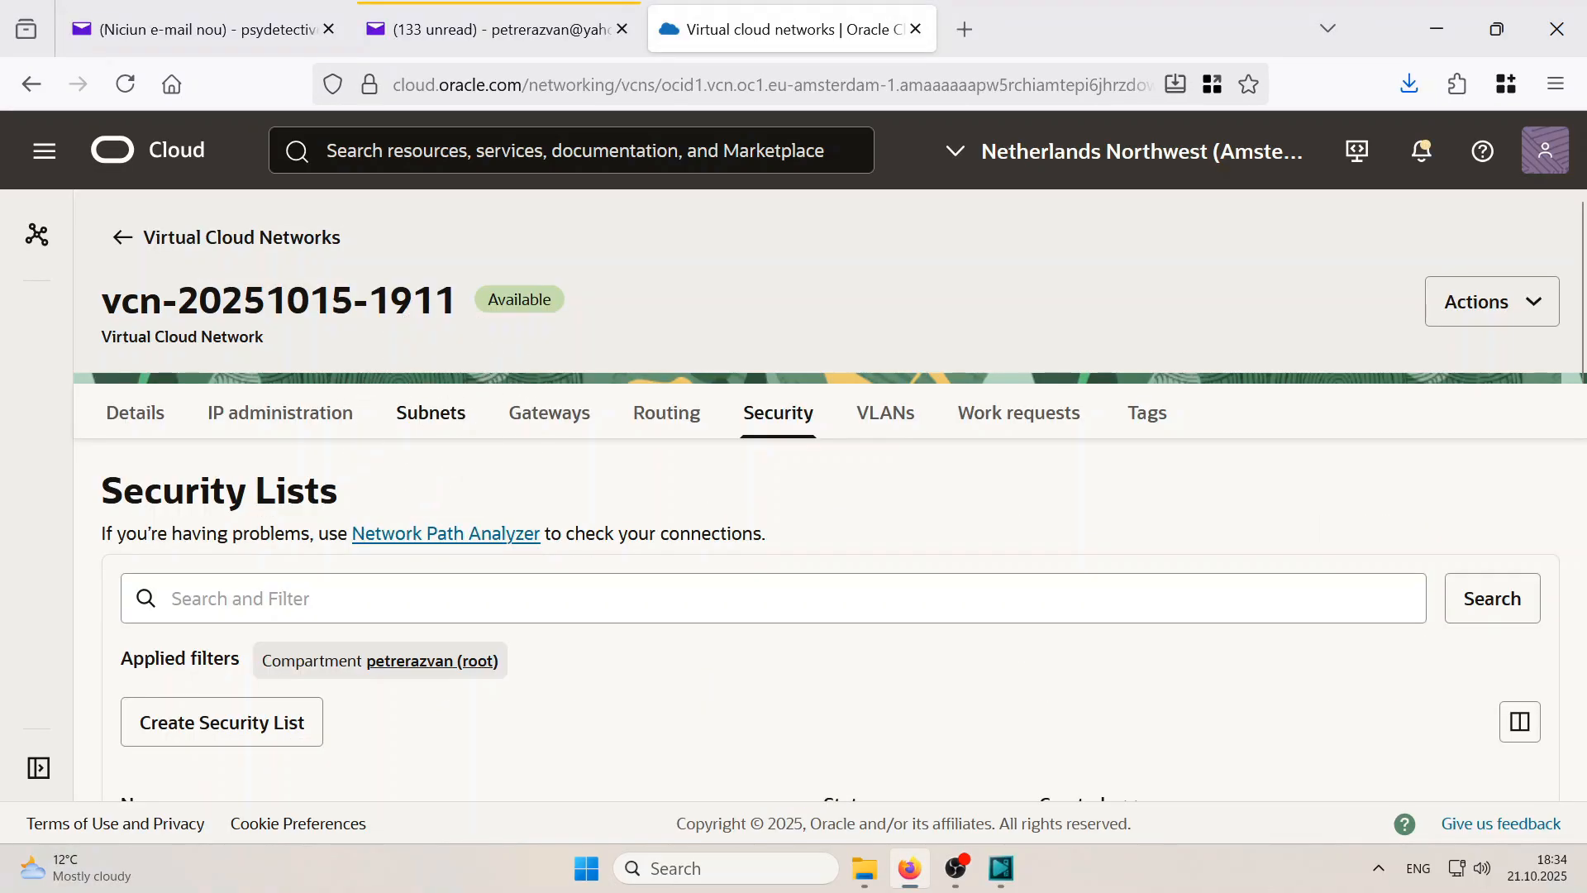
click(434, 413)
scroll(829, 496, down, 2)
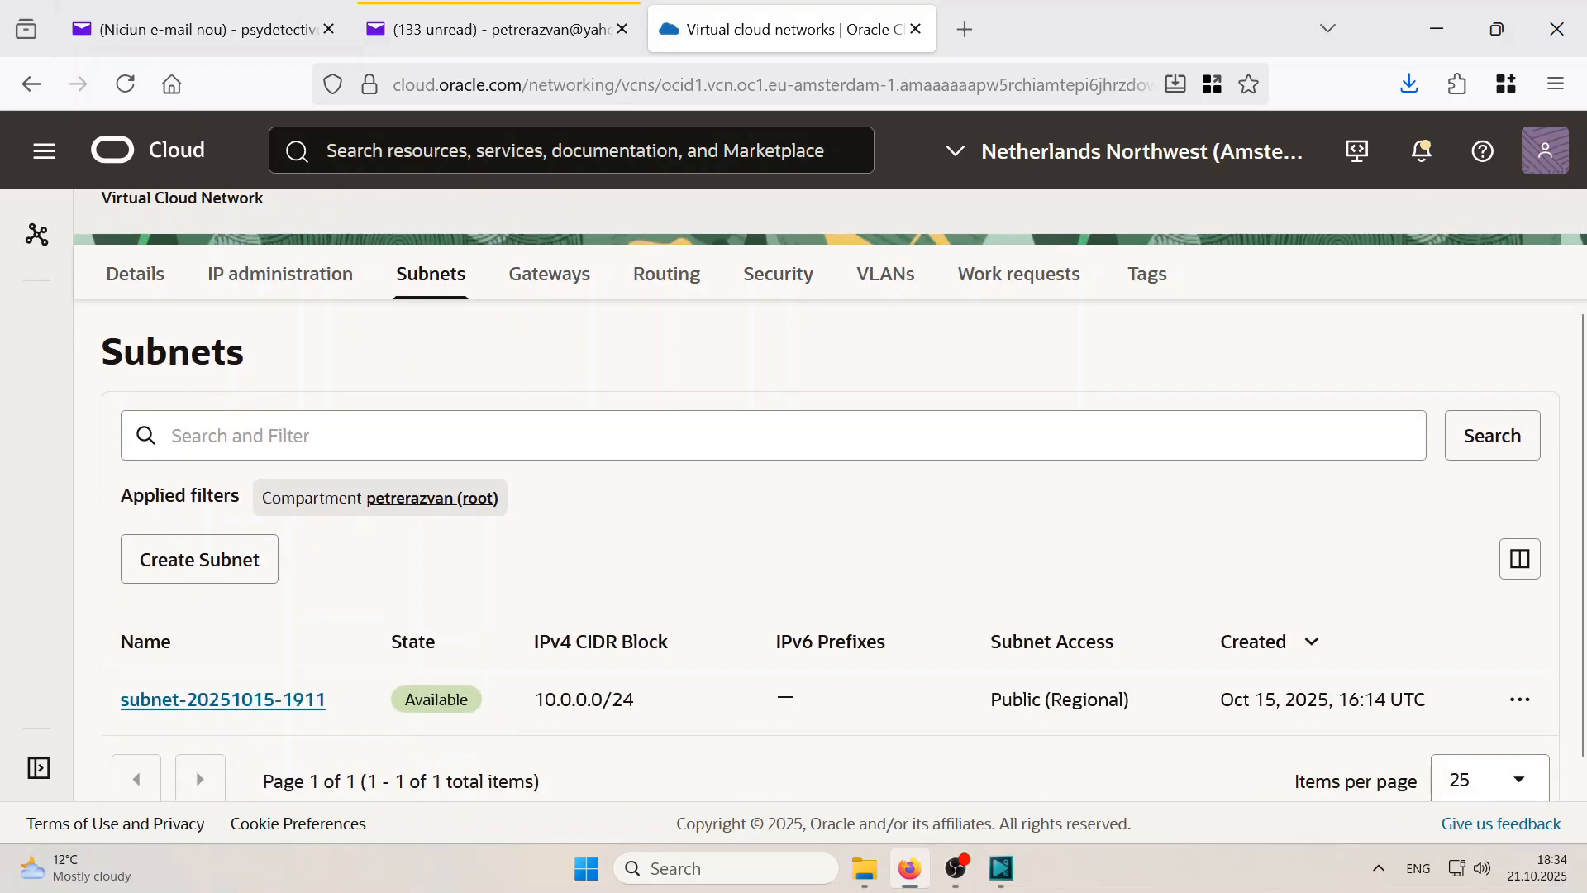
key(ctrl)
click(223, 699)
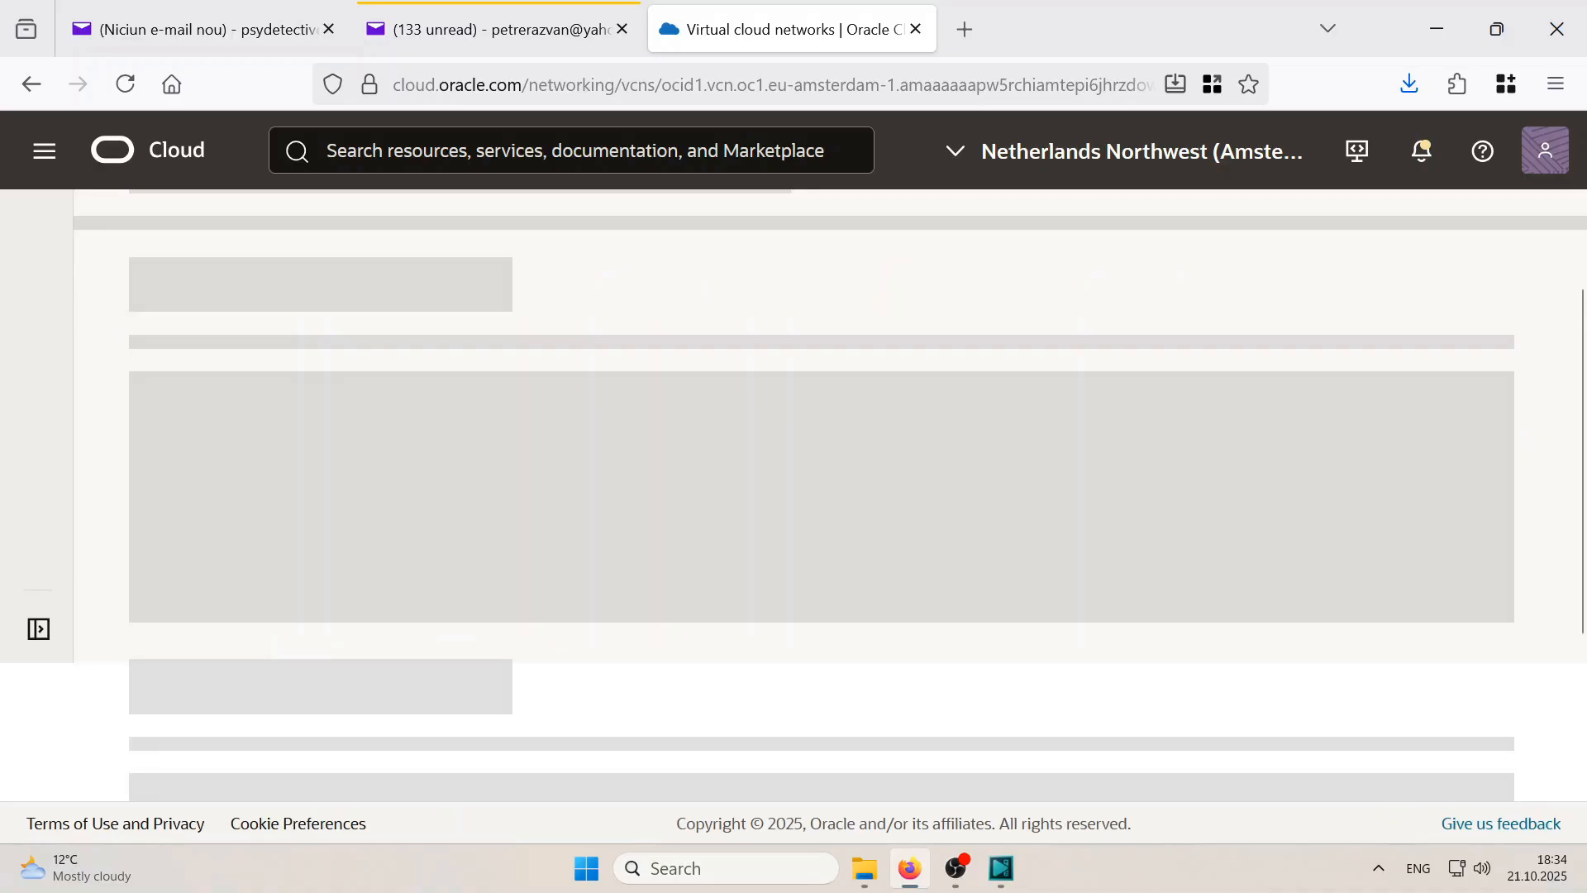
key(ctrl)
click(430, 413)
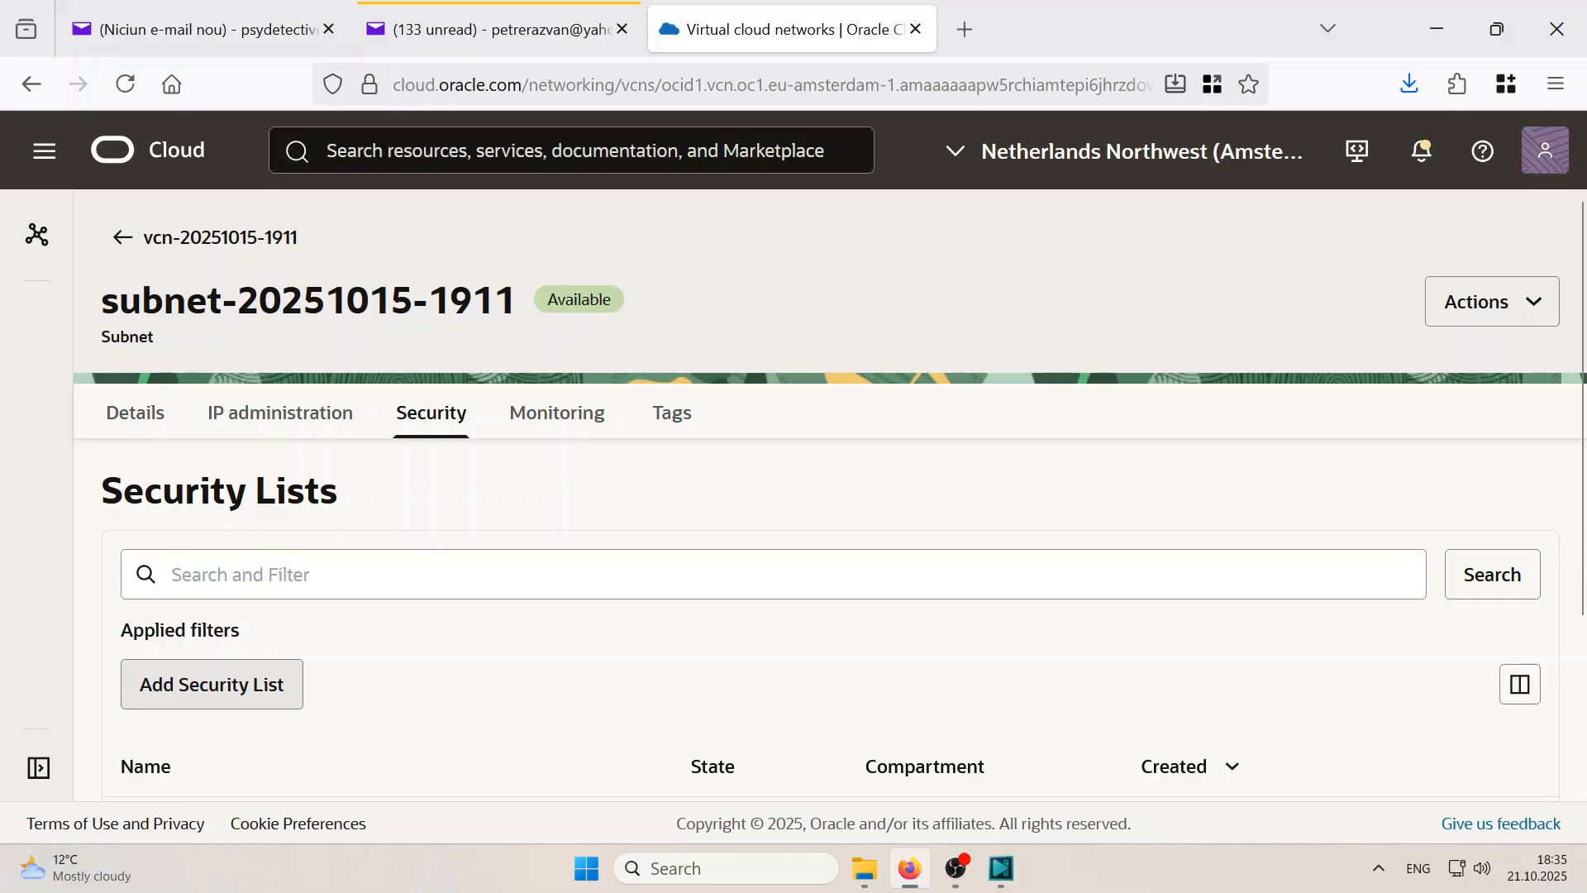
click(240, 683)
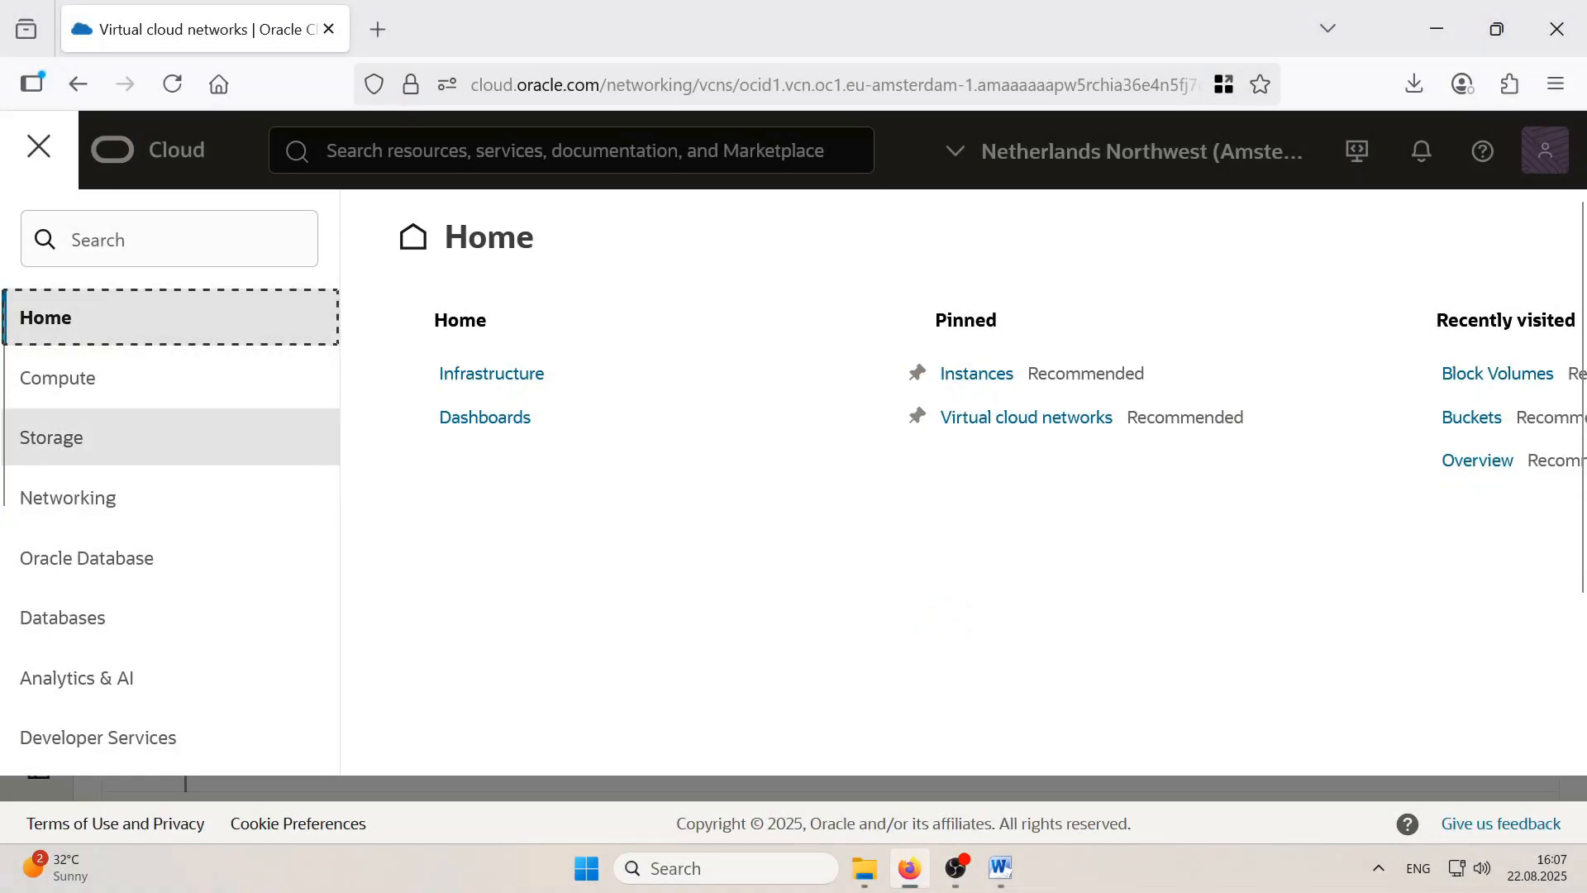
Step: Go to Storage > Block Volumes and start creating a new block volume
click(106, 438)
click(464, 375)
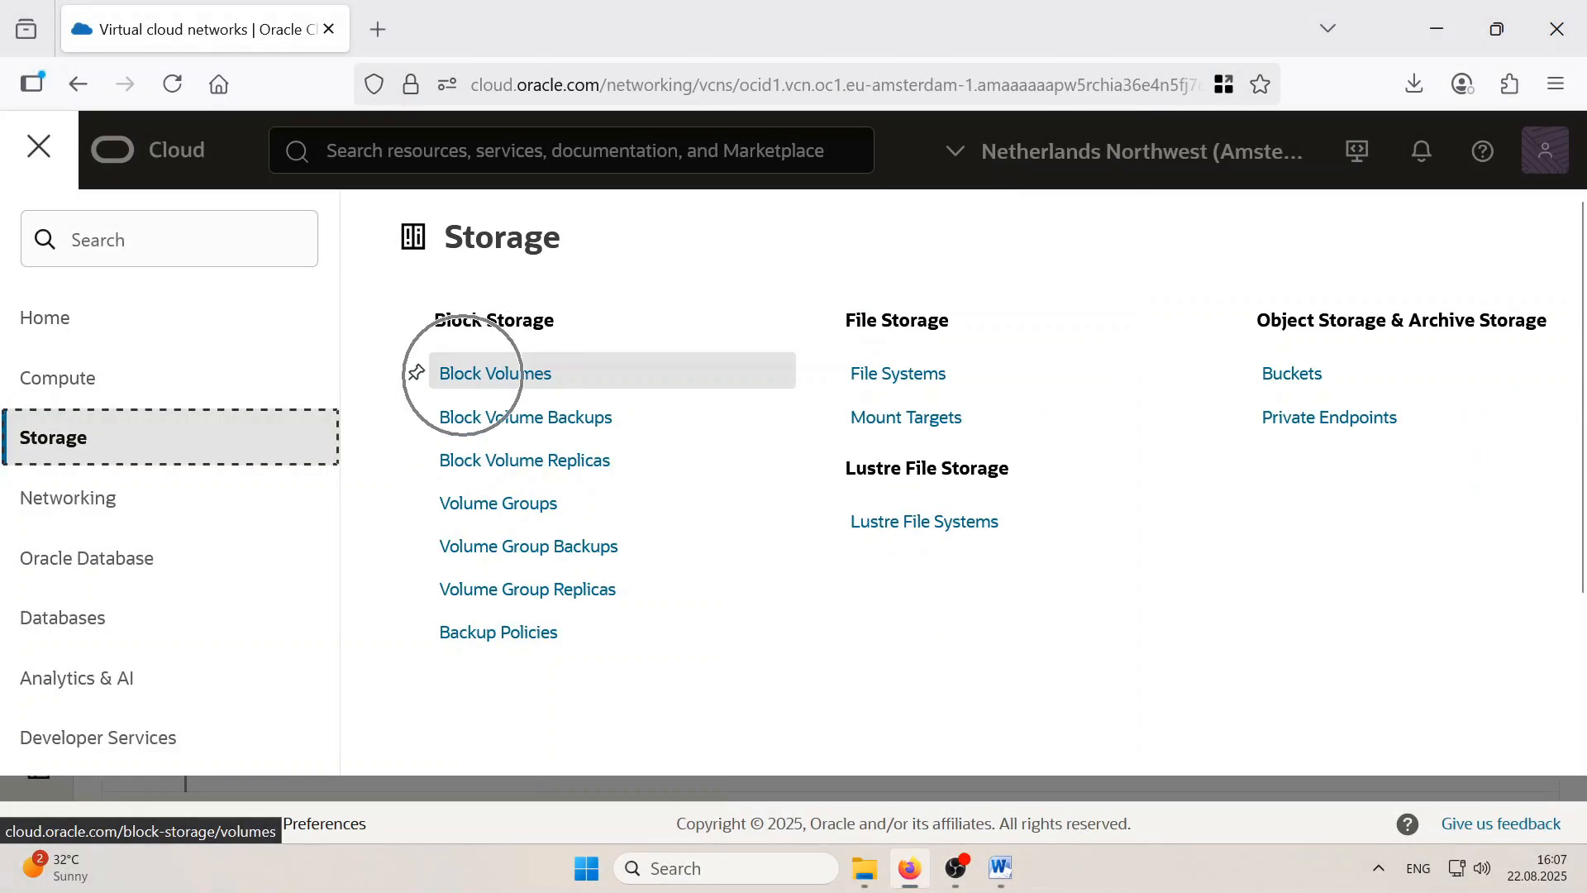
click(478, 373)
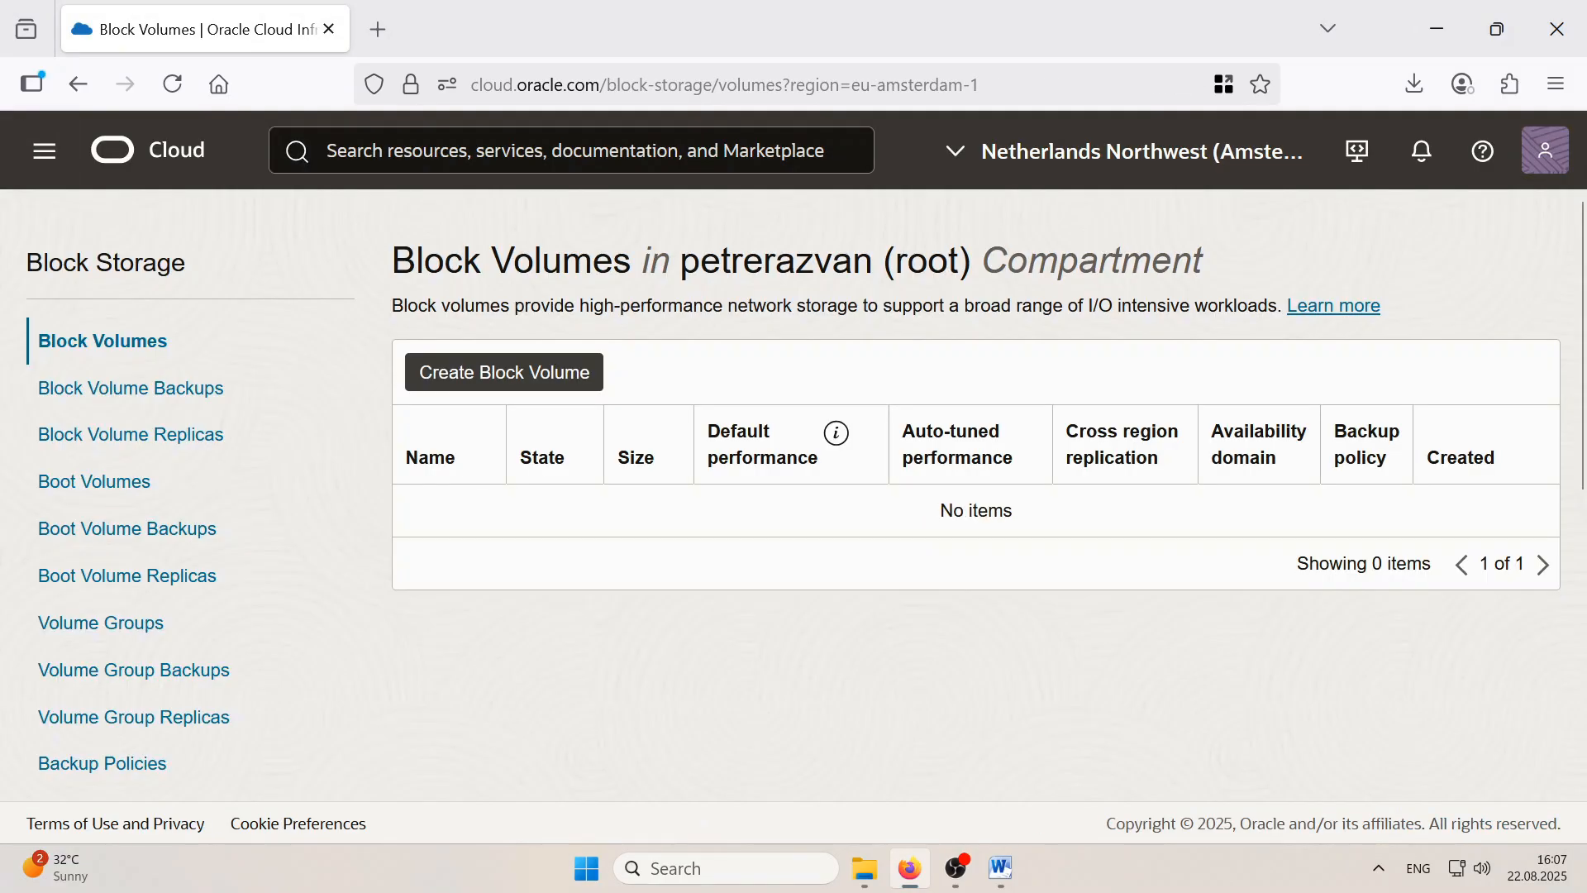
click(503, 377)
Step: Name the volume azuracast-media, keep the default 50 GB size and performance, and create it
key(Tab)
text(a)
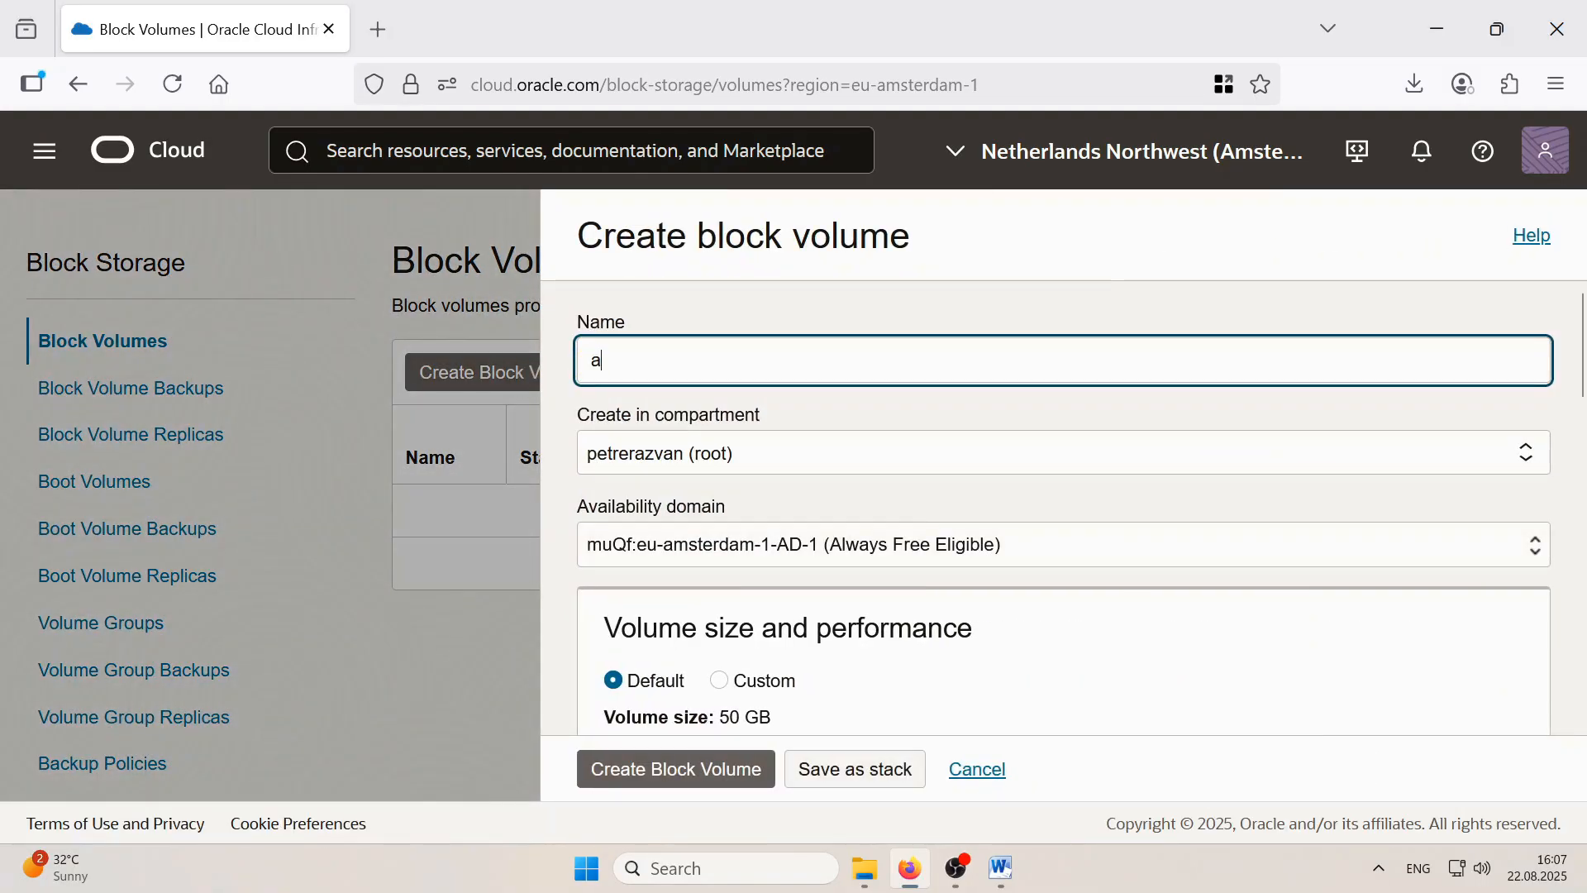
text(zuracast-media)
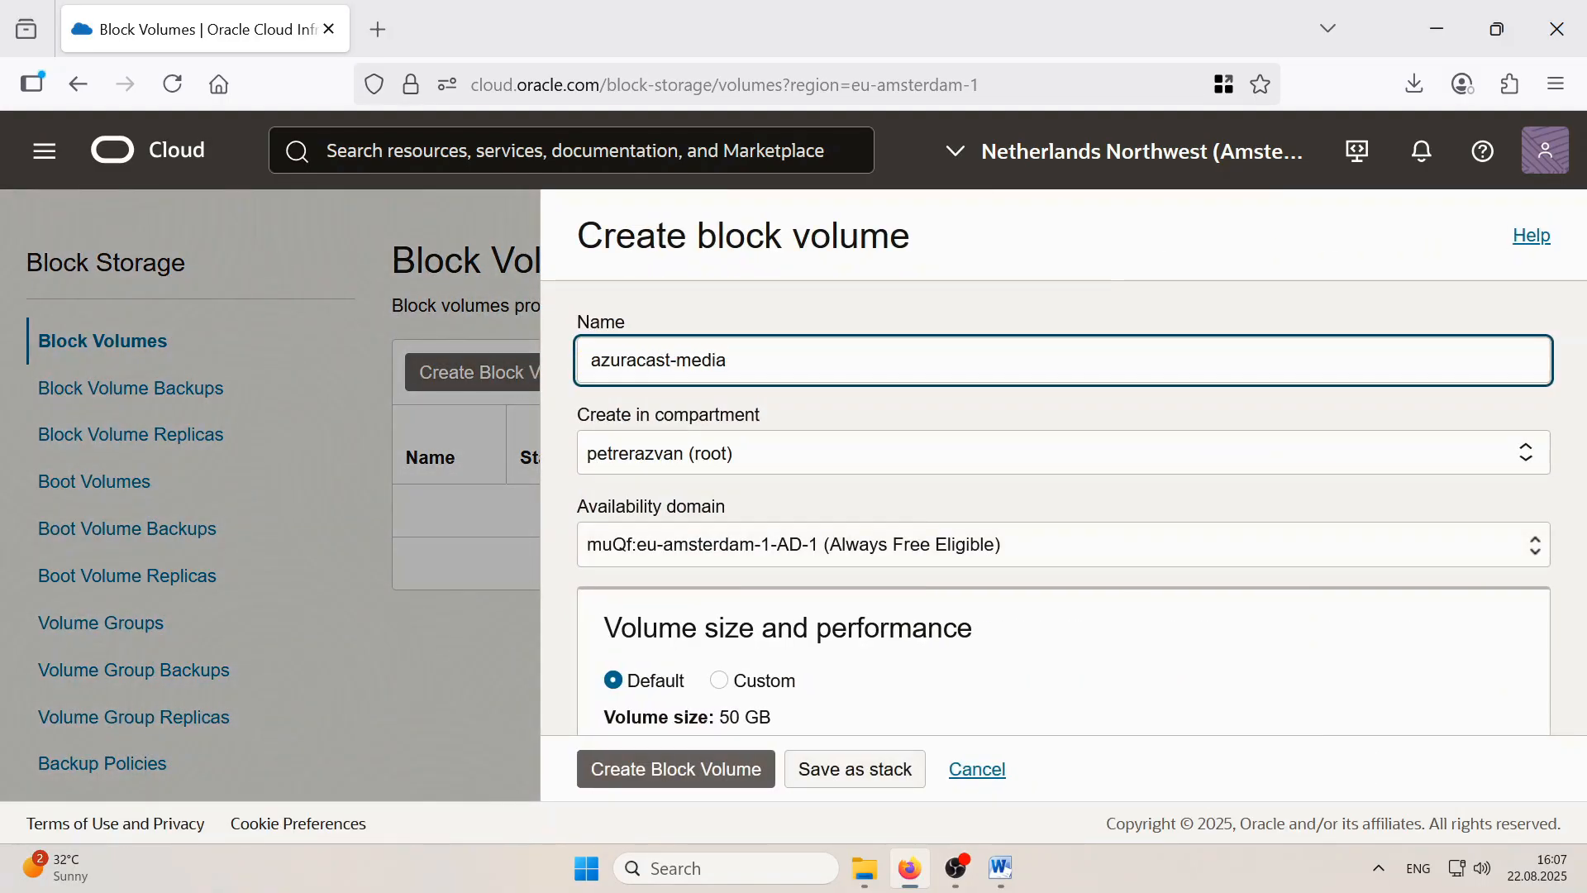
key(Tab)
key(Tab)
key(Tab)
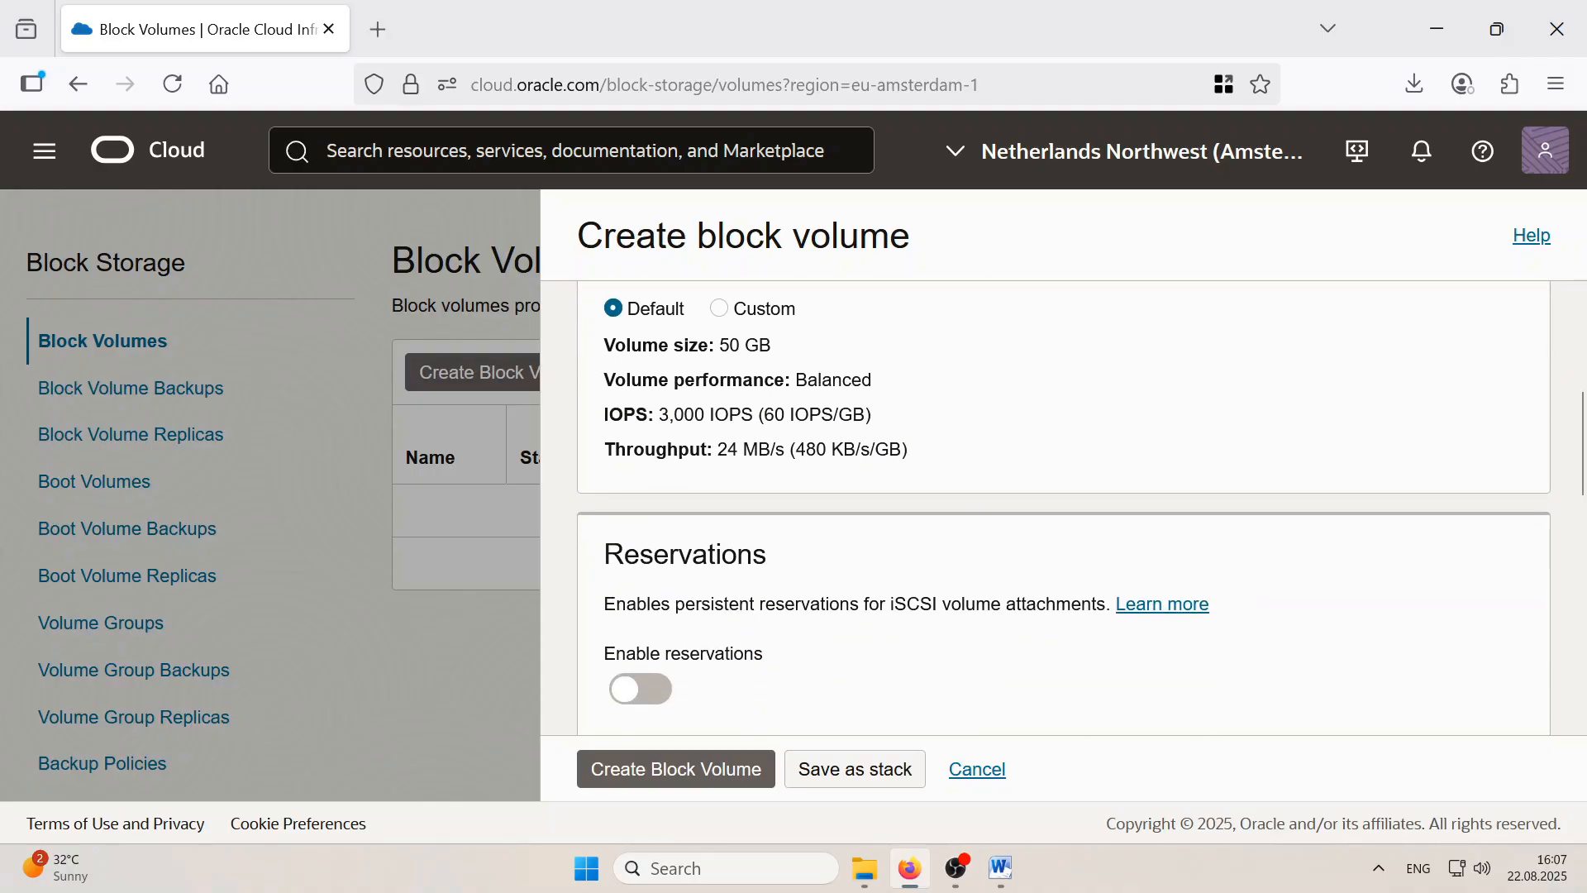
click(719, 309)
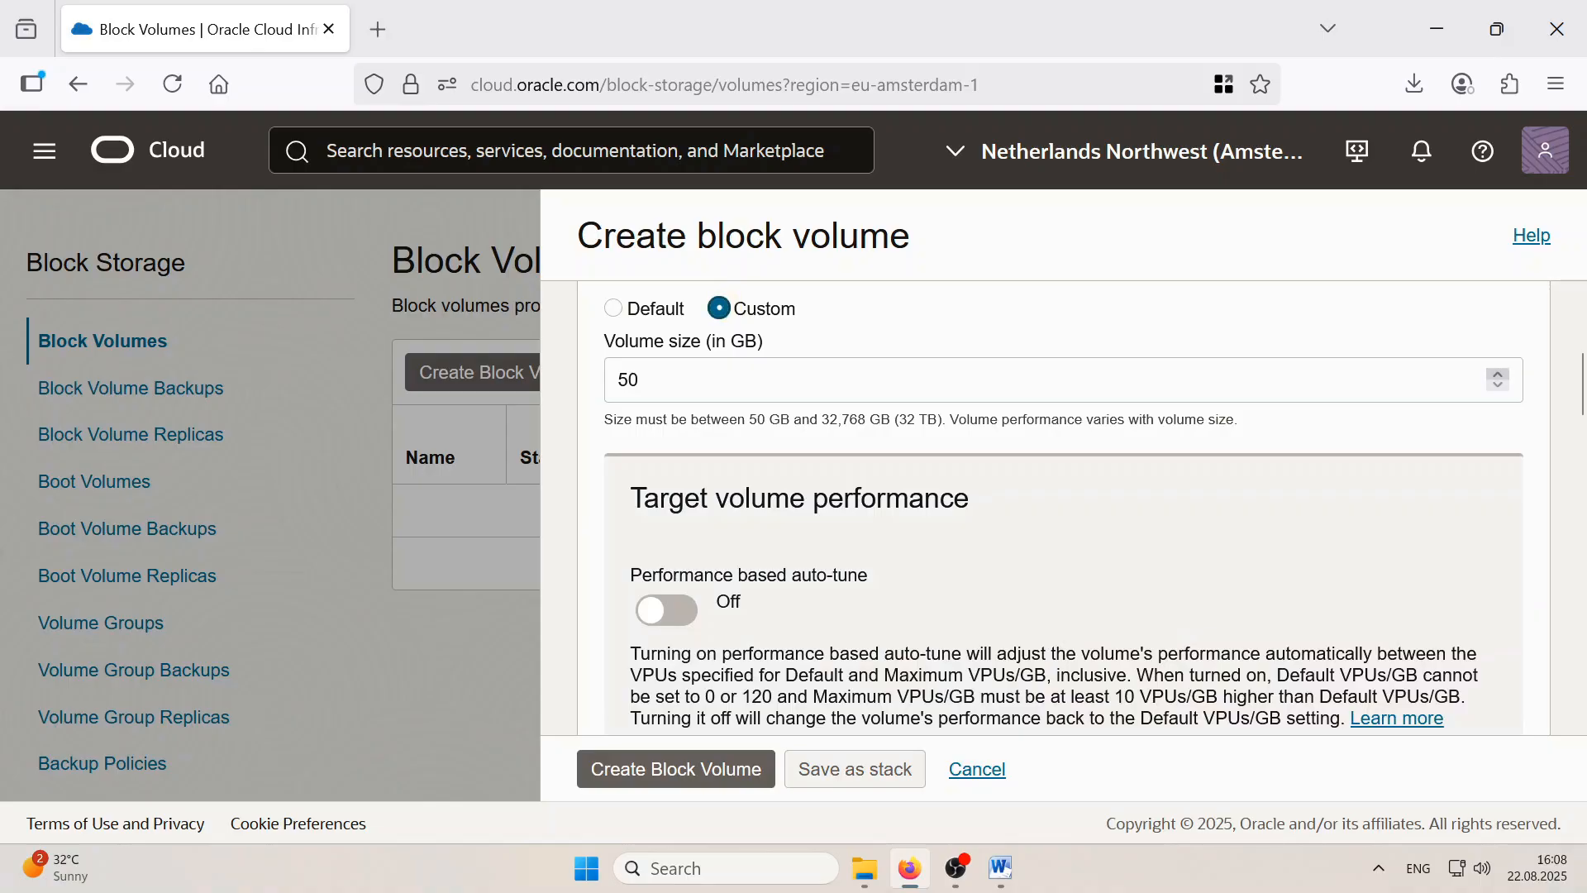
click(1497, 374)
click(1498, 374)
click(1497, 386)
click(1497, 386)
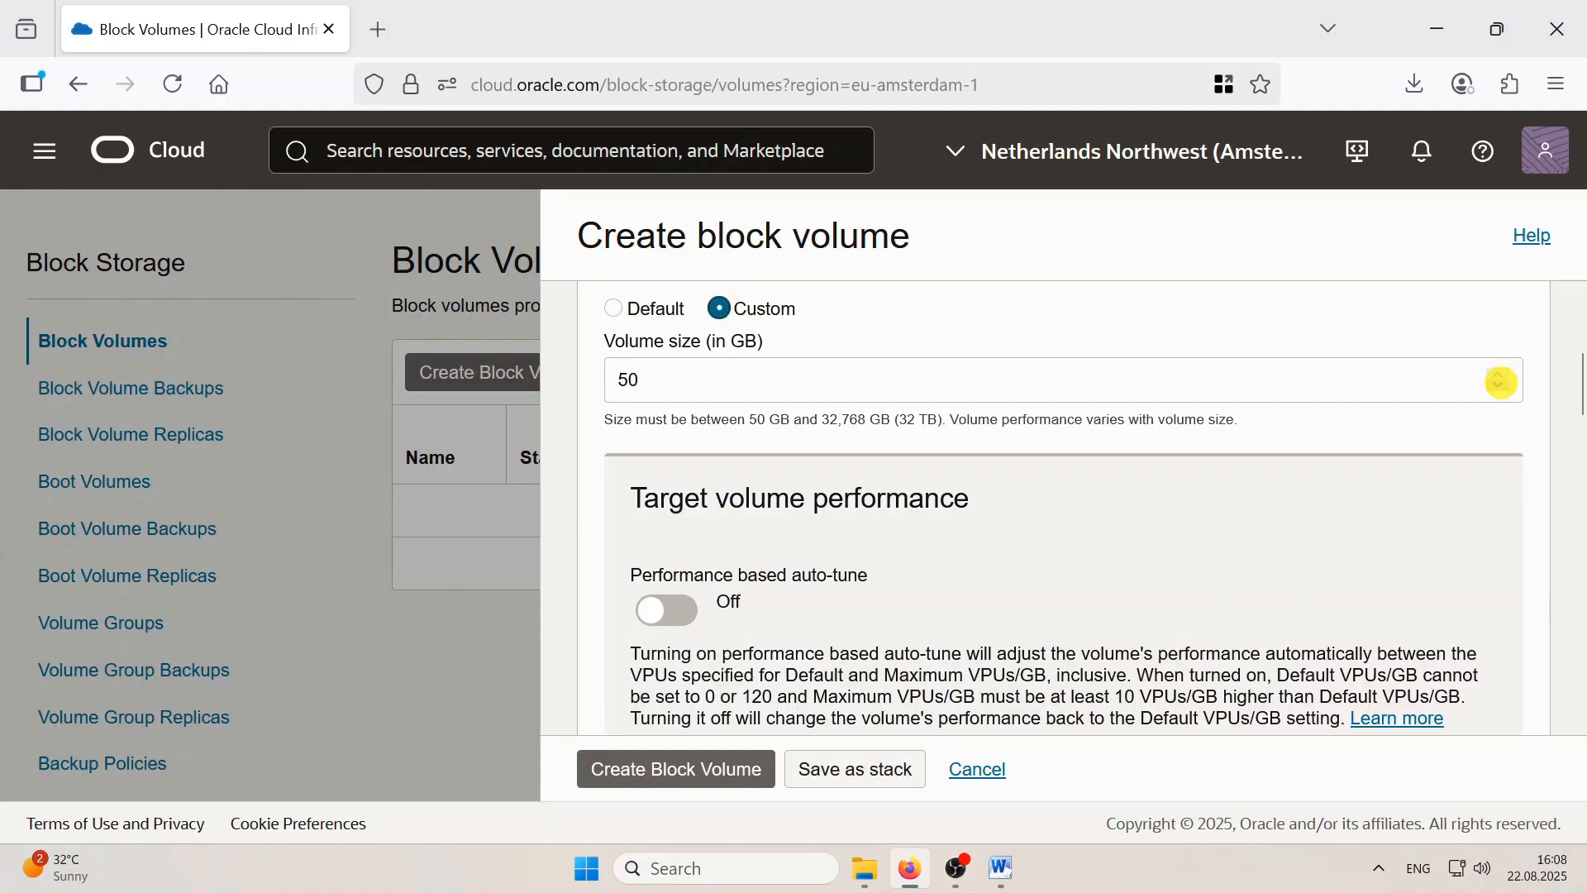
click(613, 308)
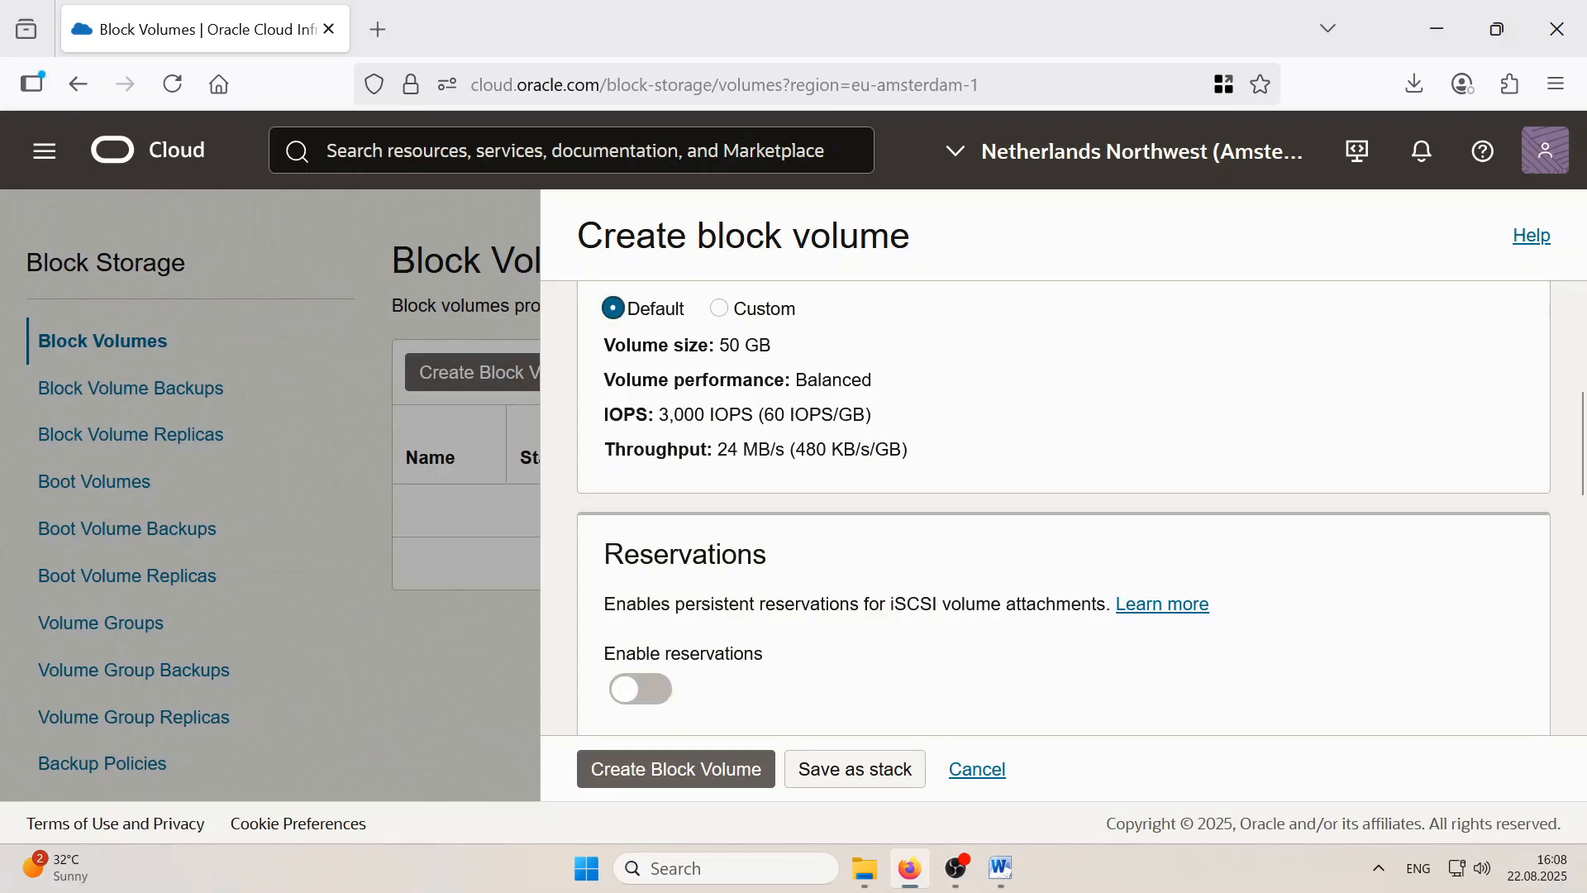
scroll(1064, 508, down, 10)
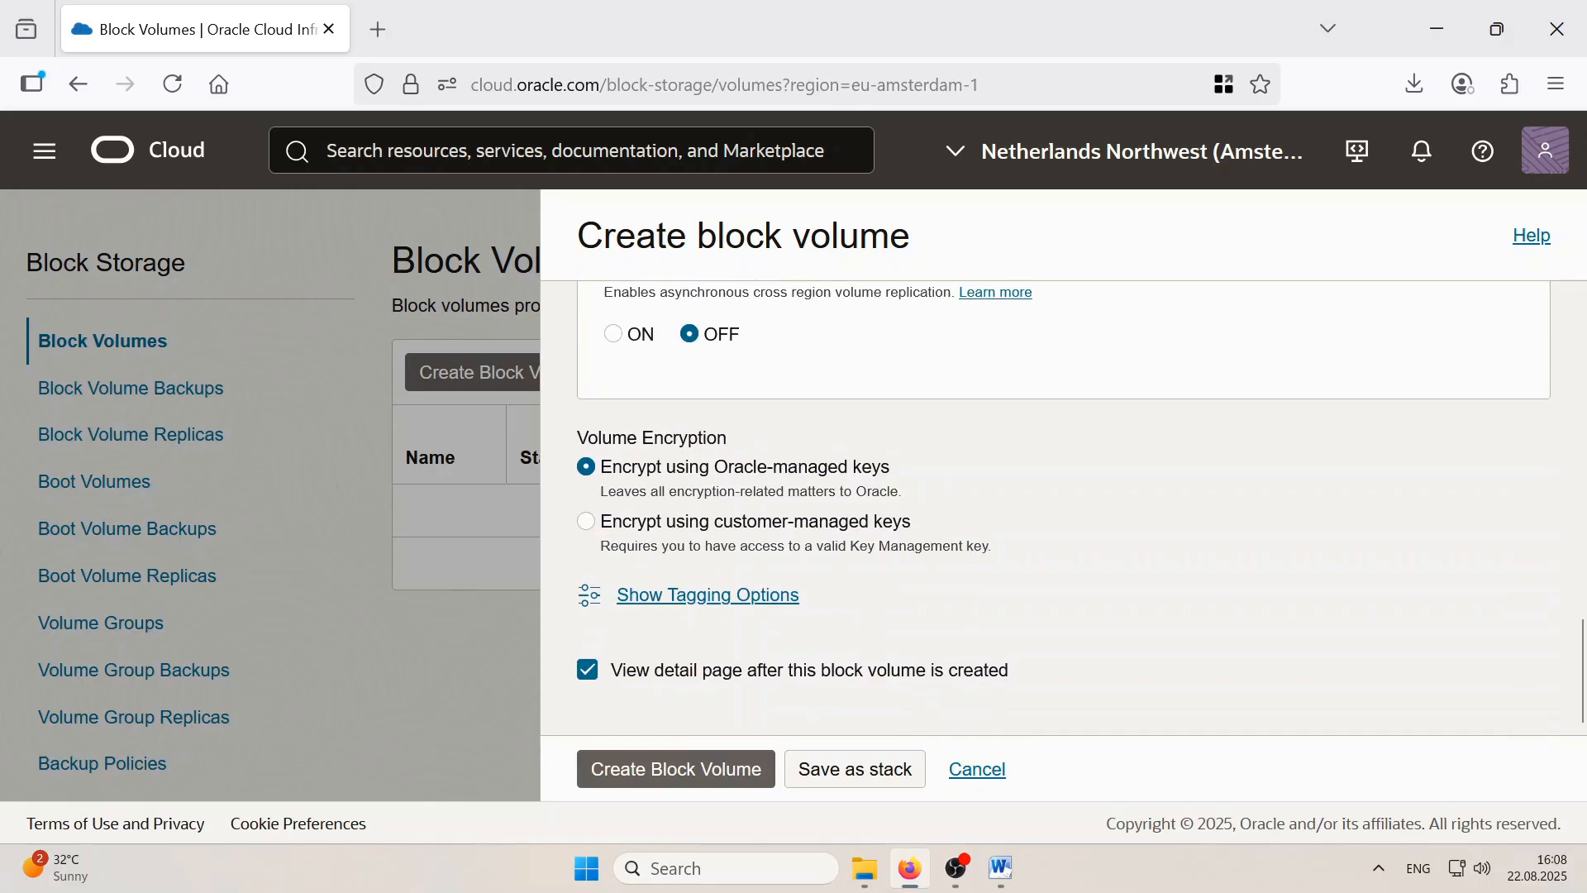
click(676, 769)
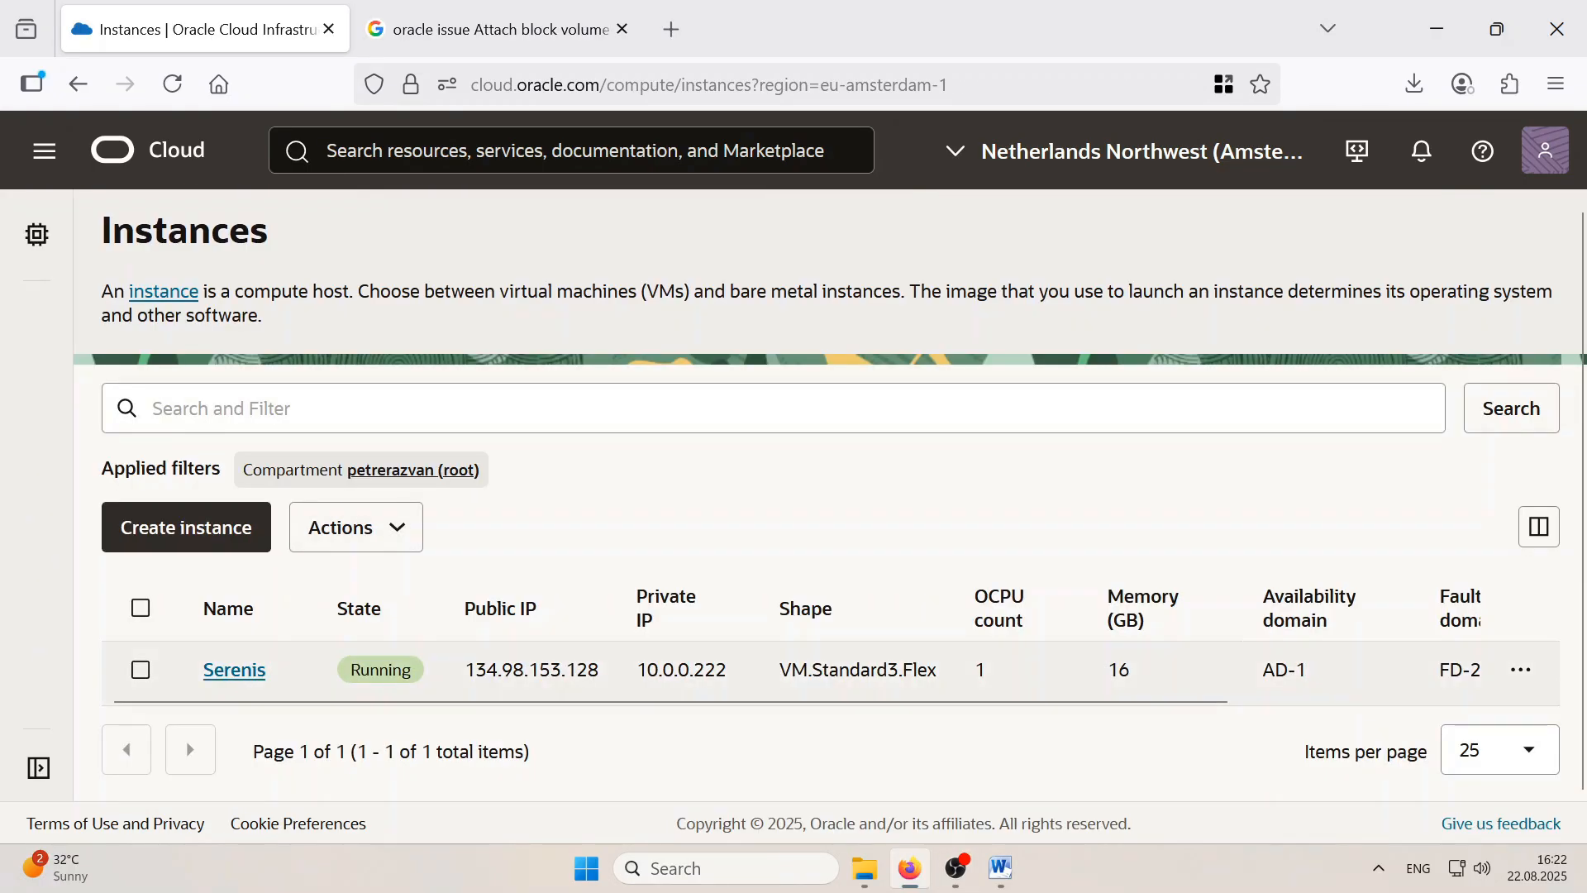
Step: Open the Serenis instance's storage details and try attaching a block volume
click(239, 671)
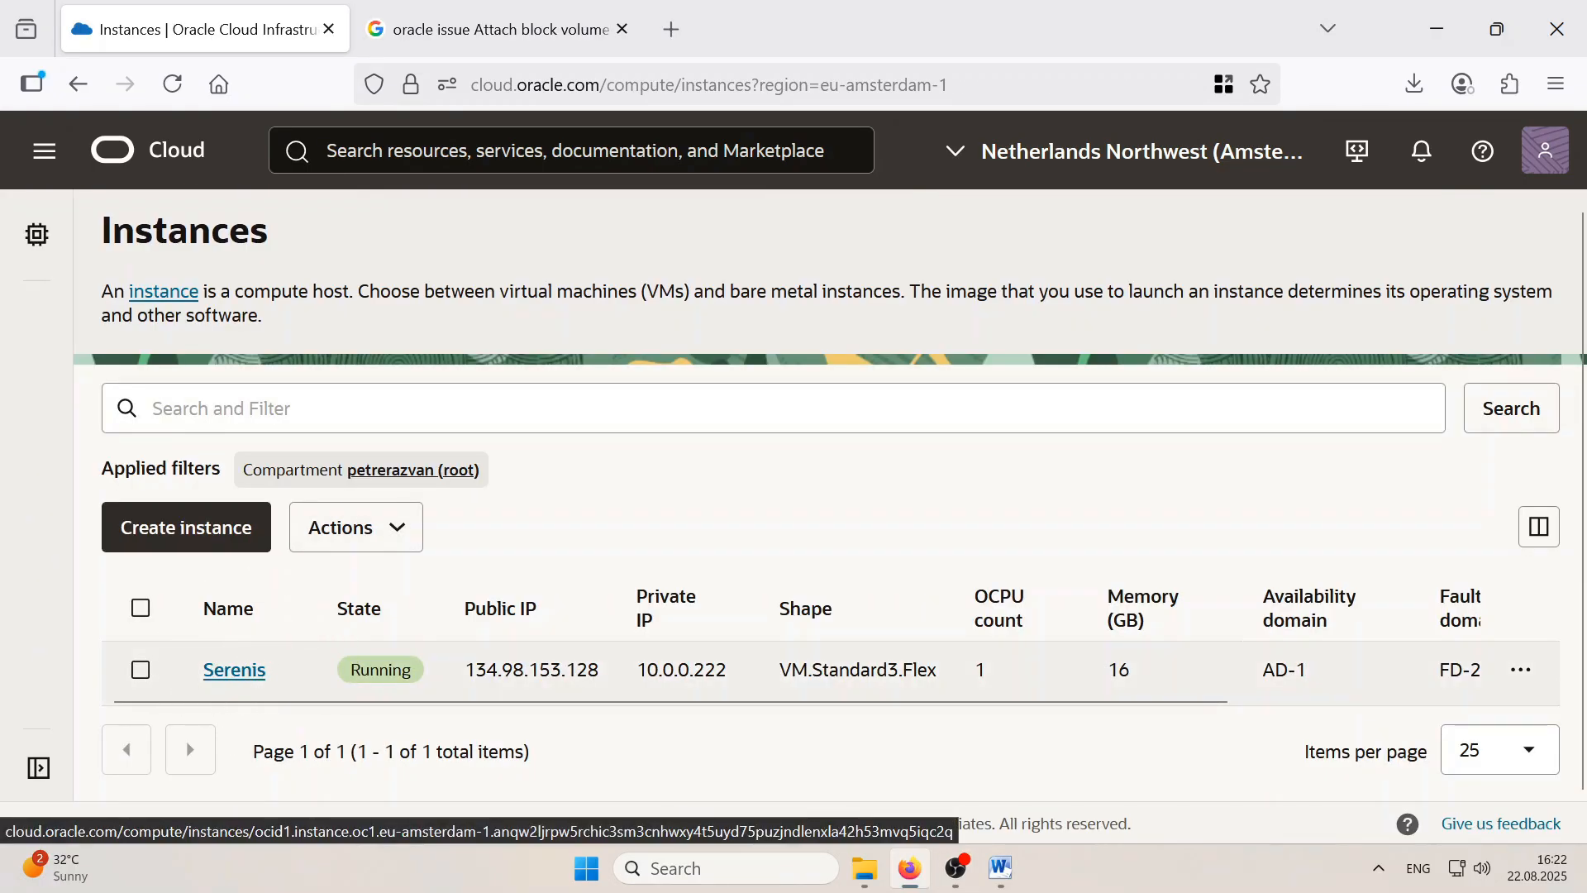
click(235, 671)
click(397, 419)
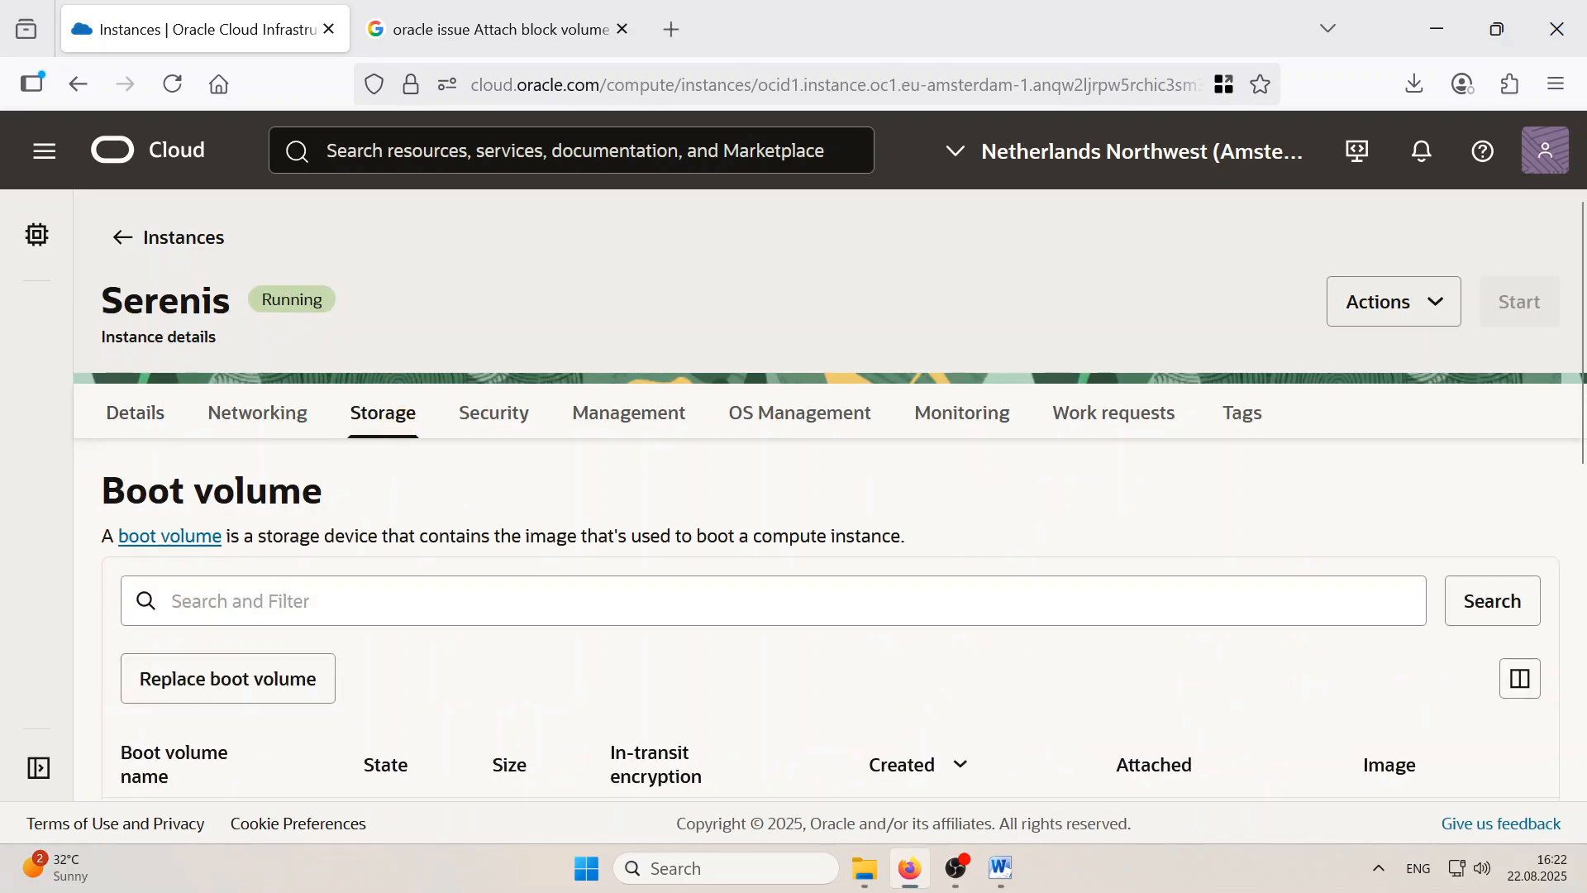
scroll(827, 495, down, 5)
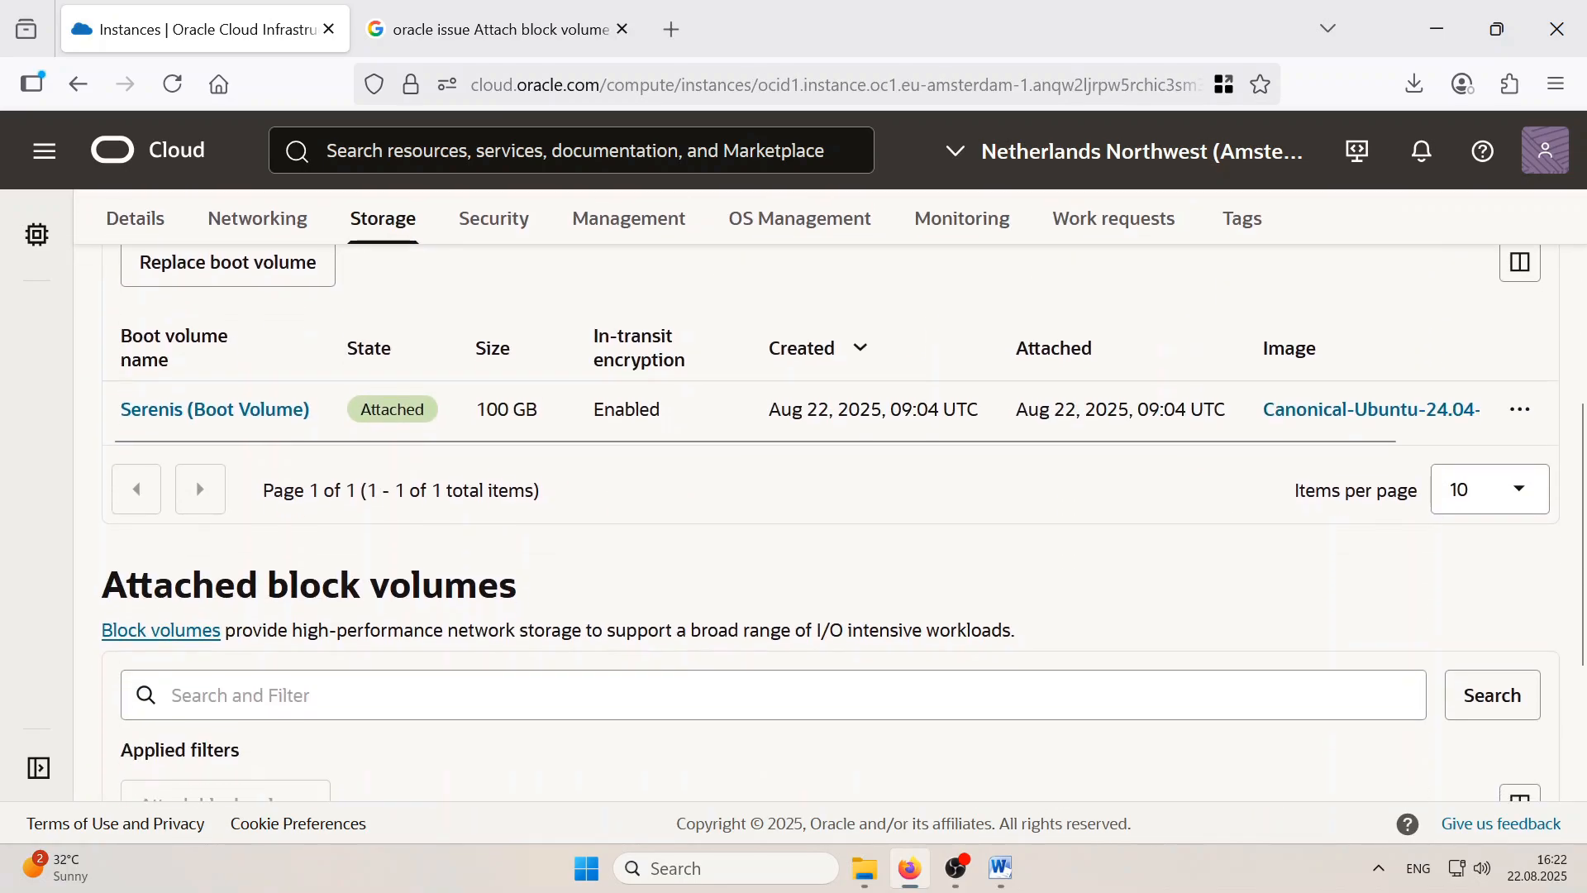
scroll(827, 521, down, 3)
click(264, 556)
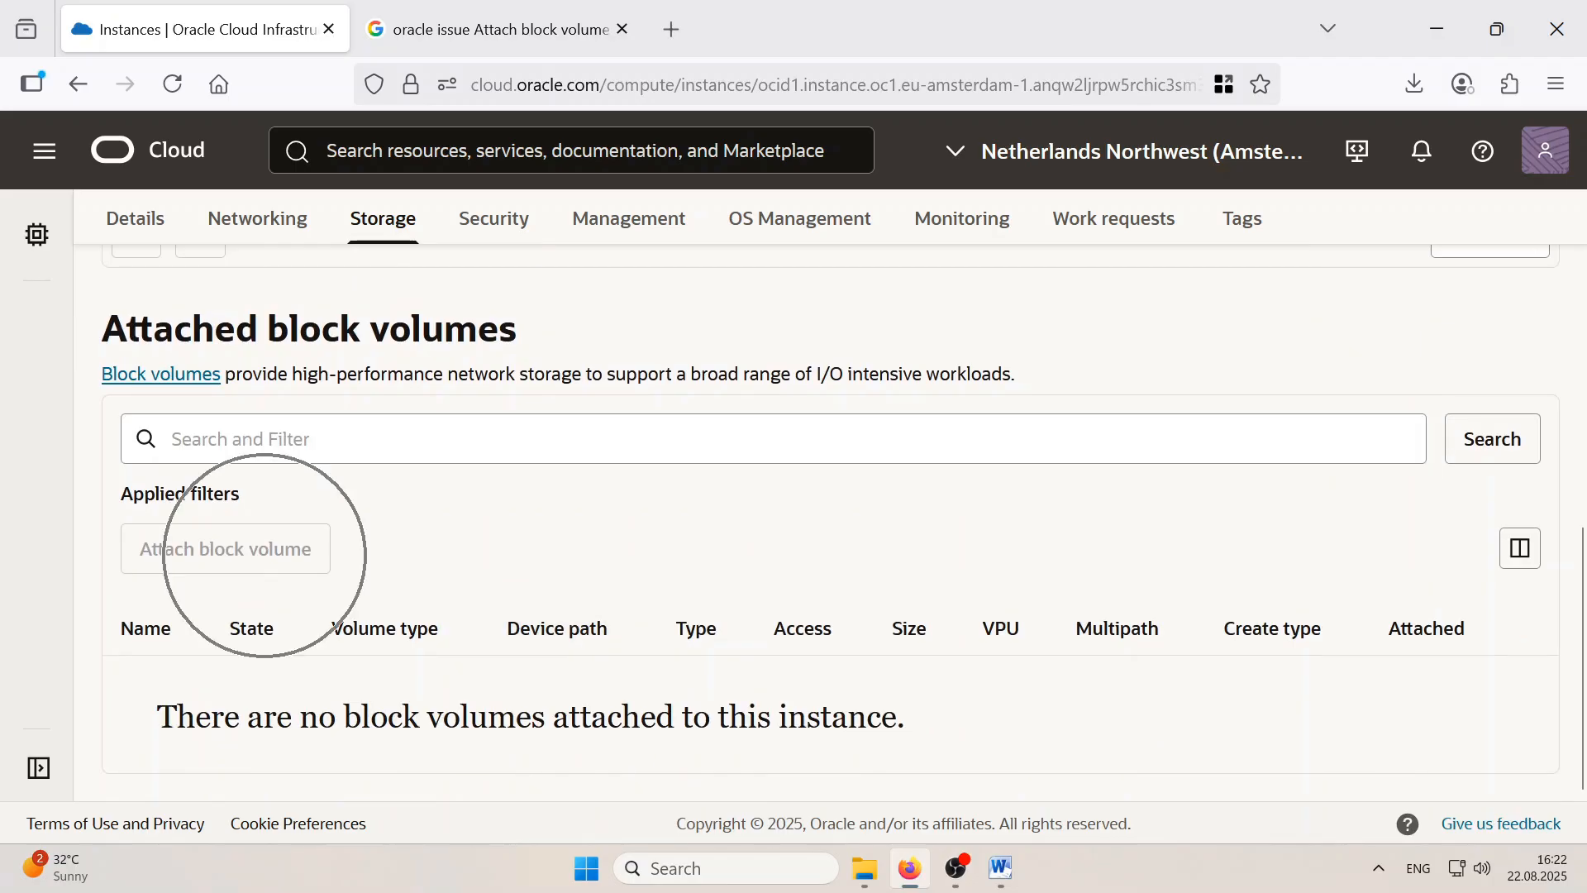
click(234, 552)
click(371, 558)
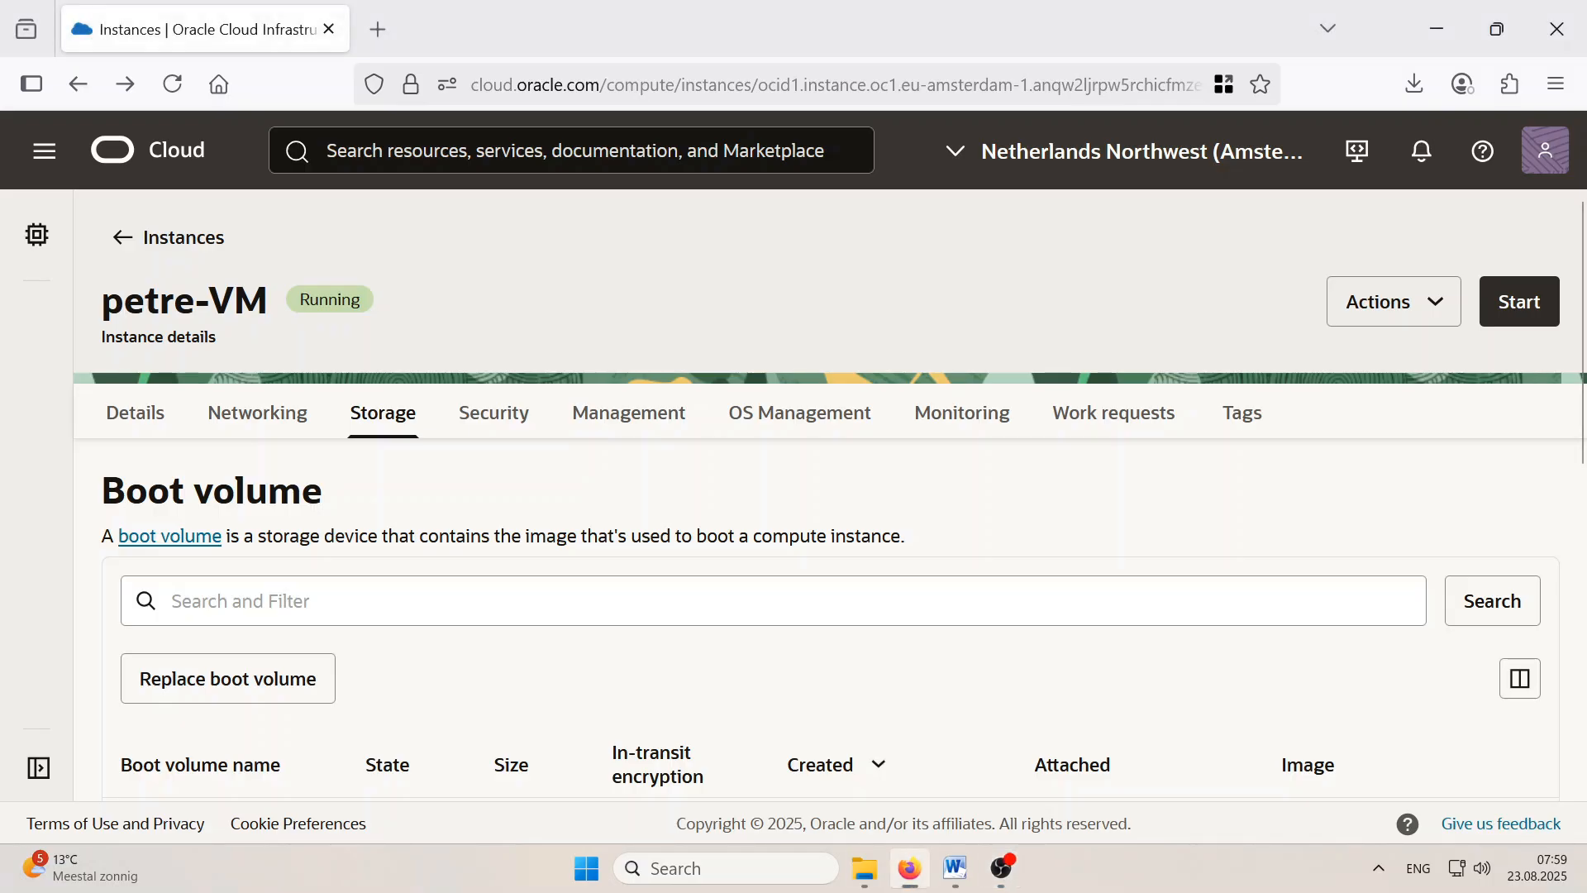
Step: In Storage > Block Volumes, terminate the media-files volume from its actions menu and confirm
click(45, 152)
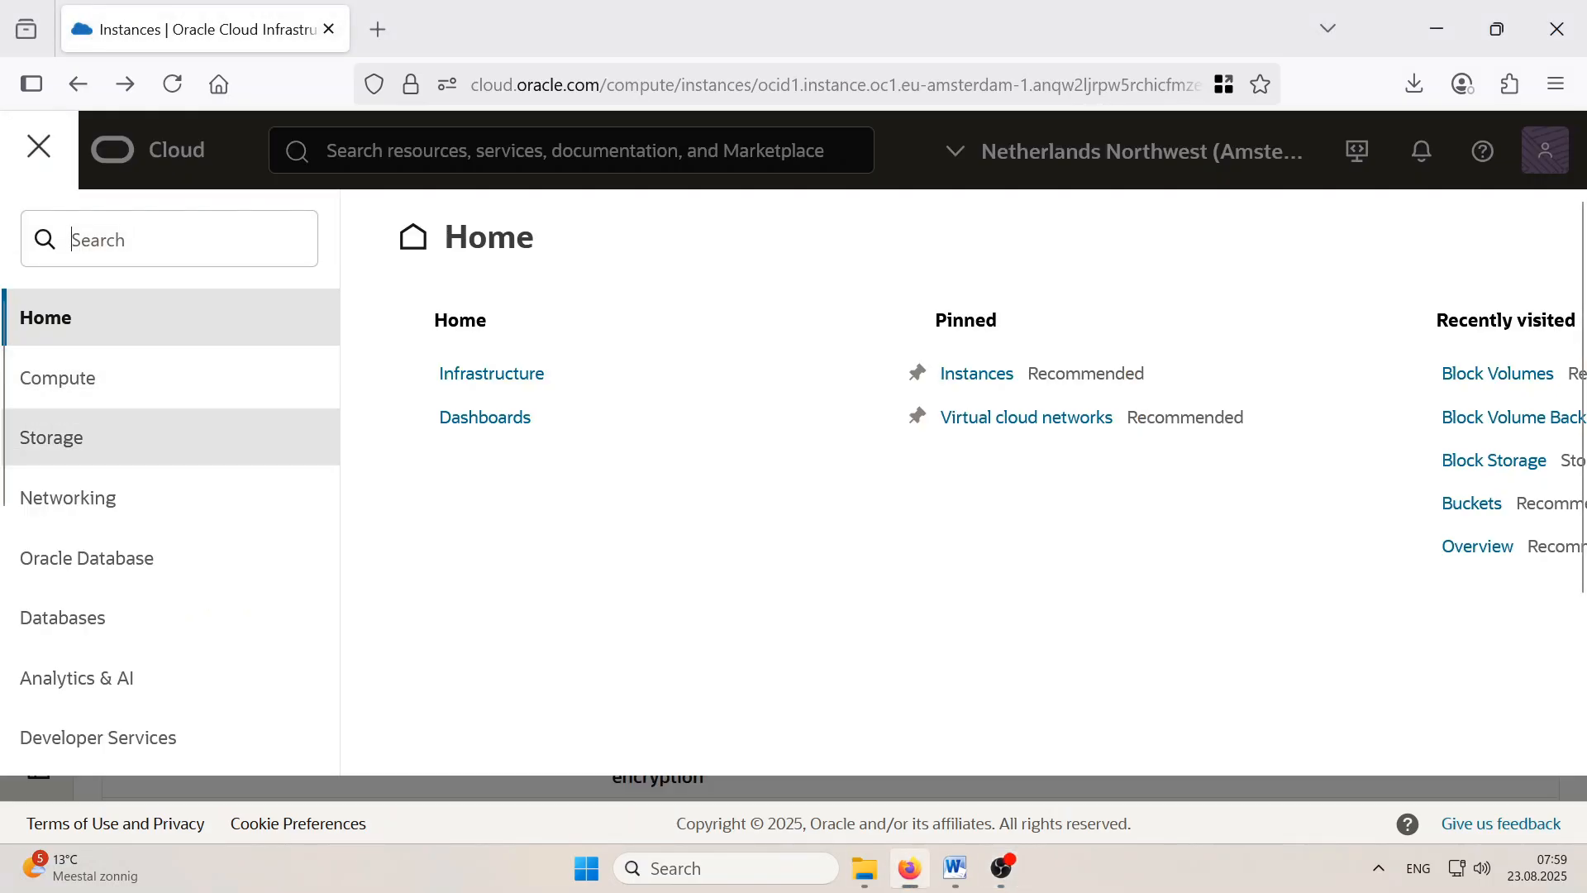
click(57, 436)
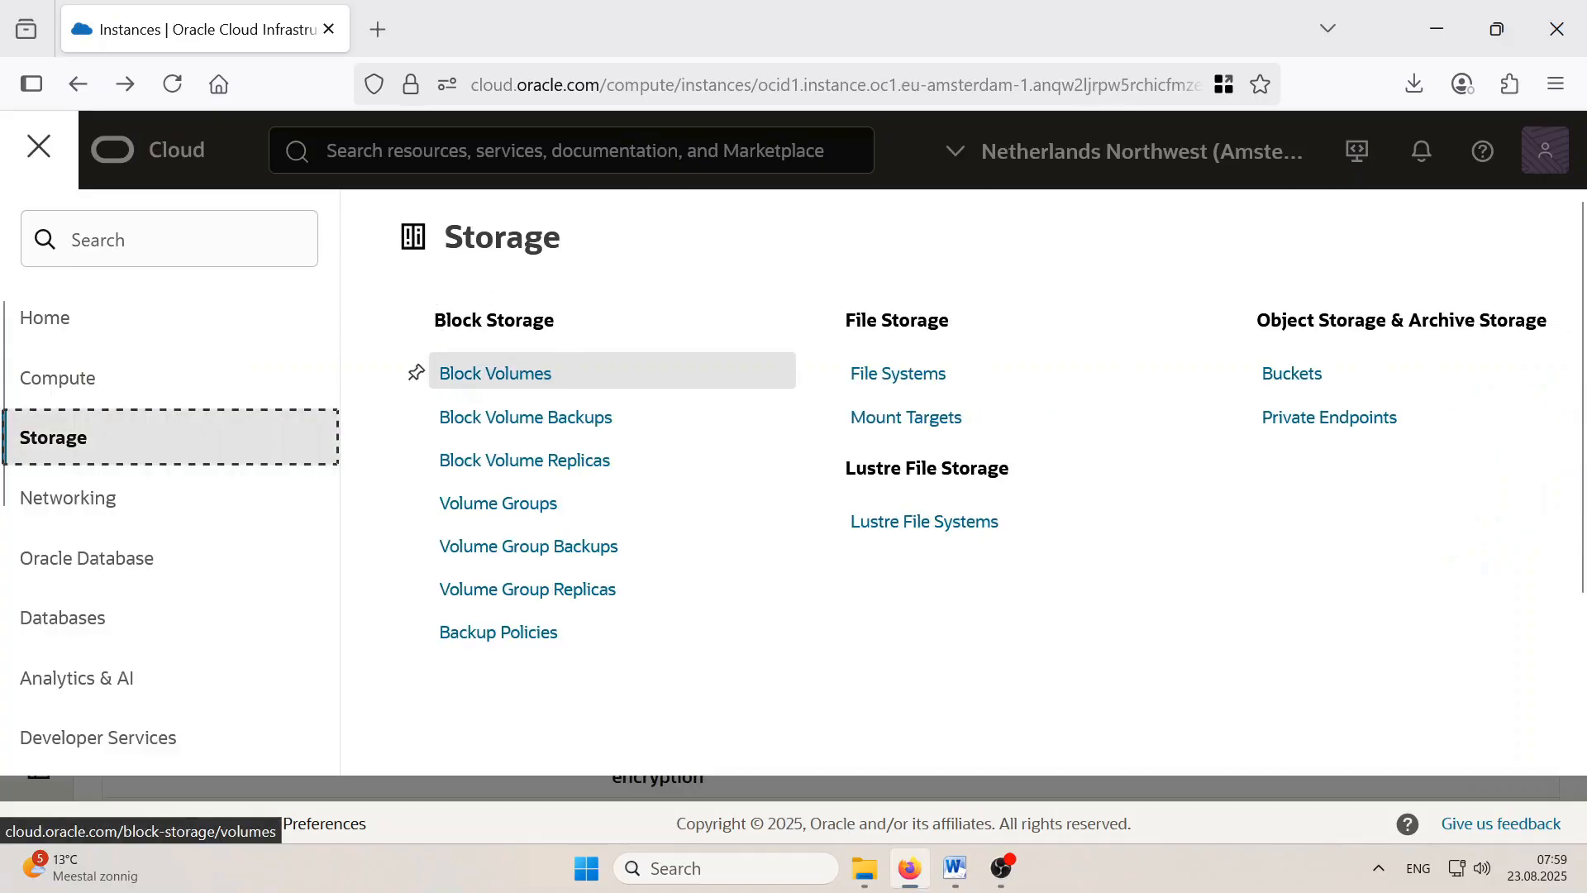
click(495, 373)
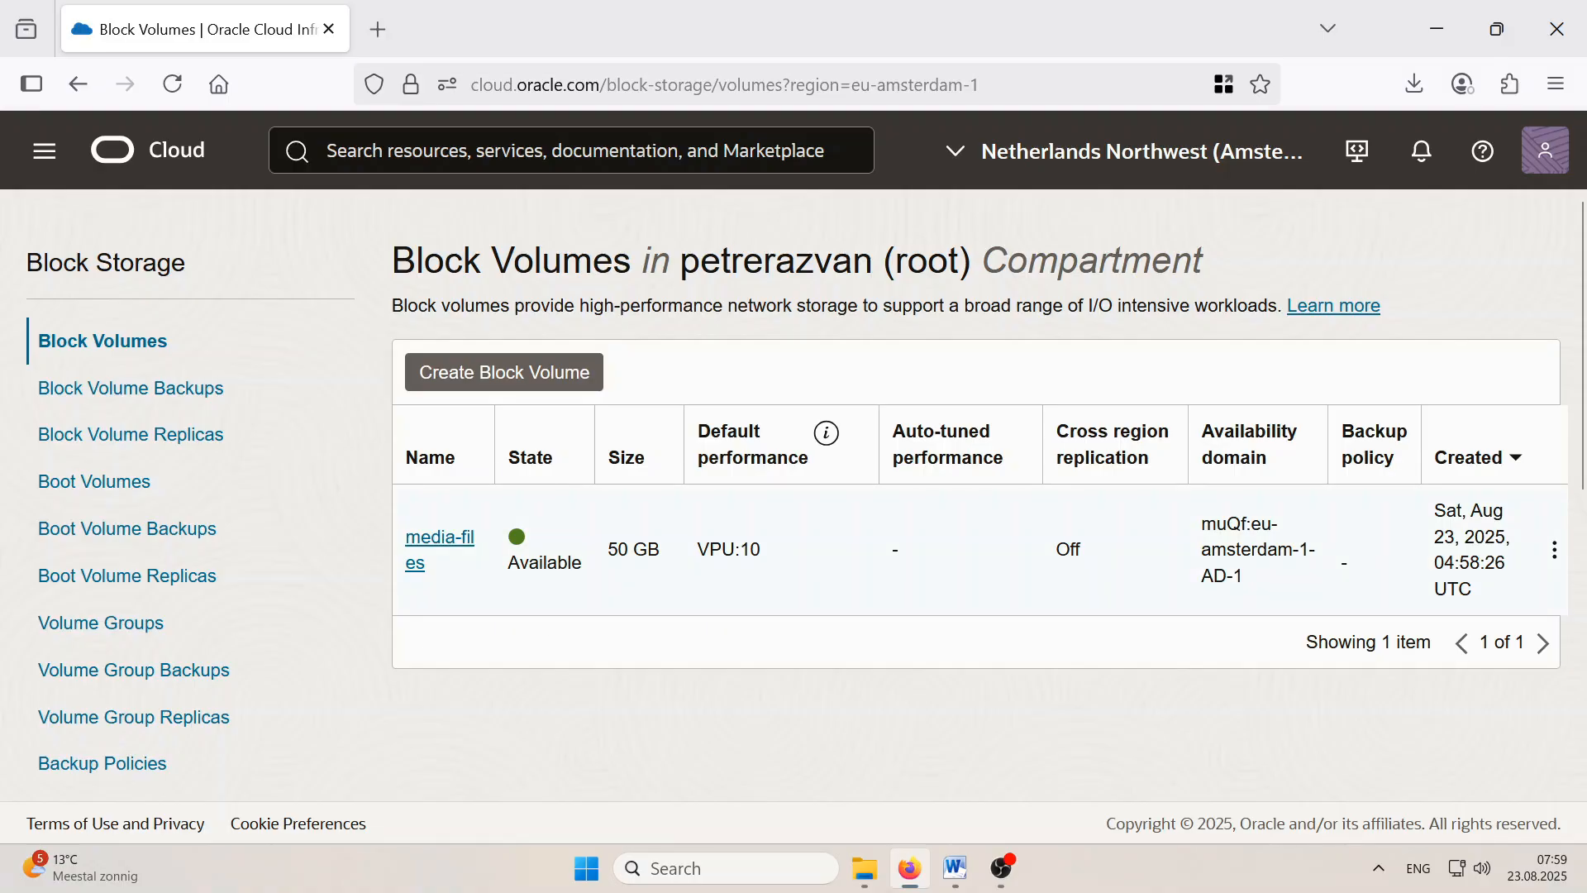
click(583, 563)
click(1554, 550)
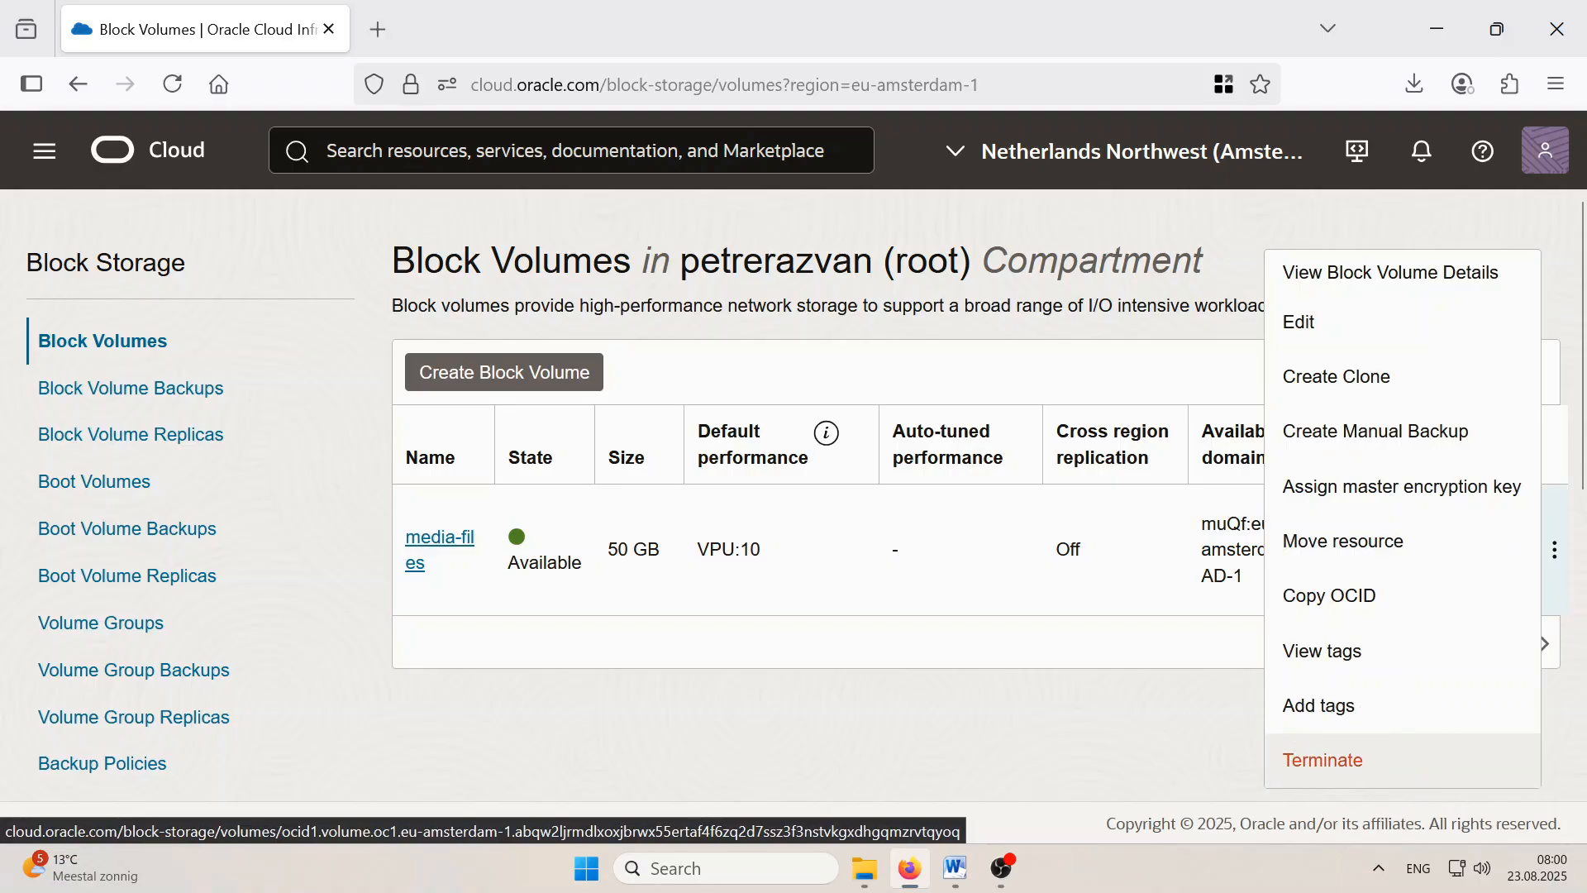
click(1322, 760)
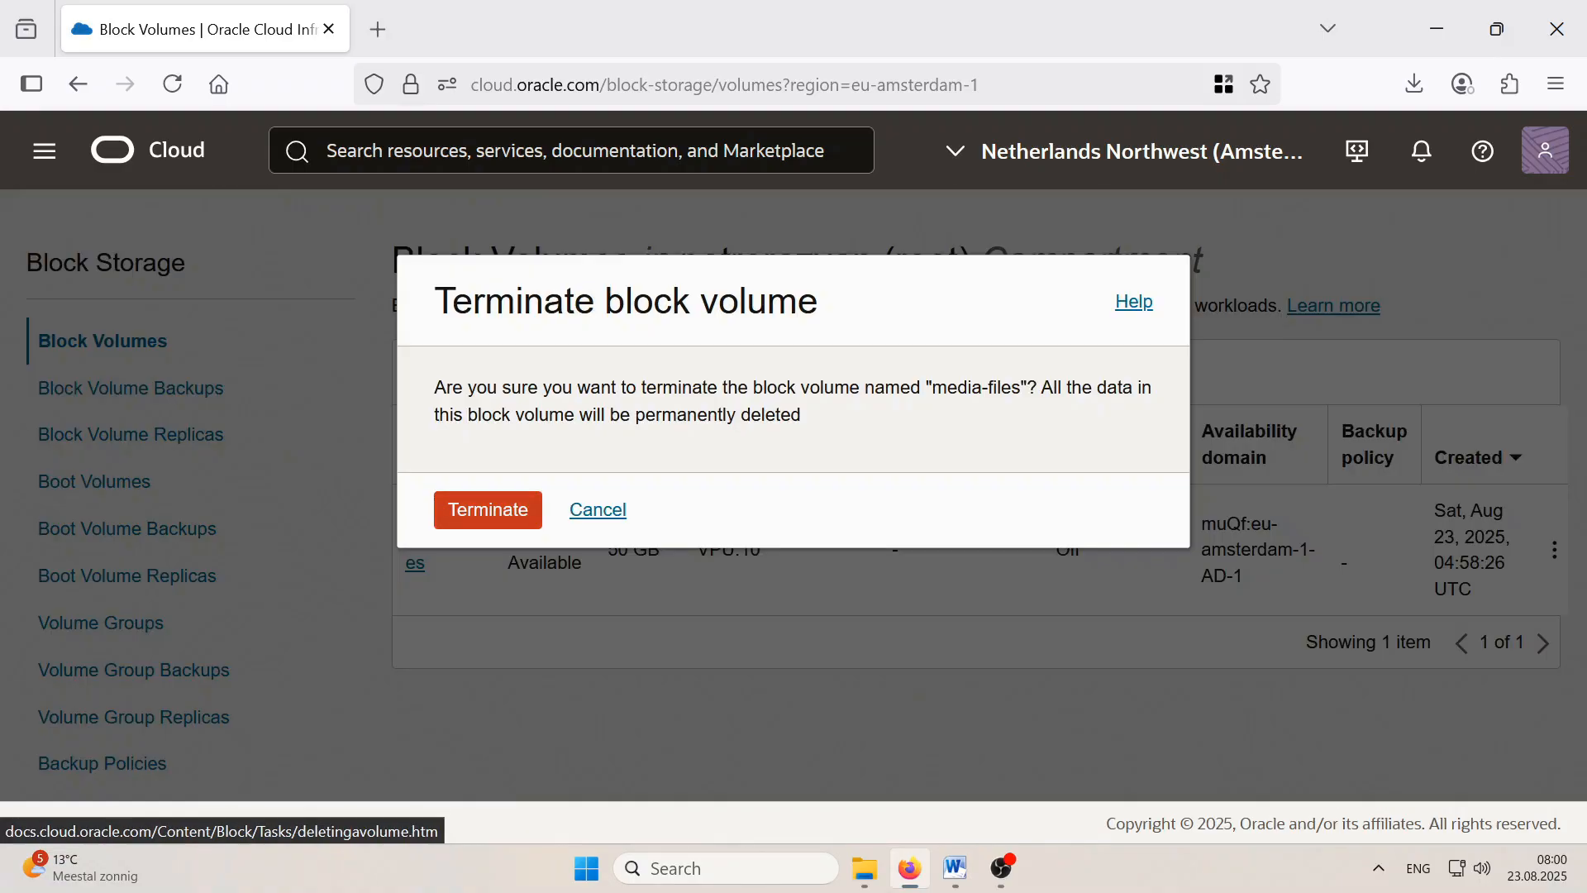
click(488, 510)
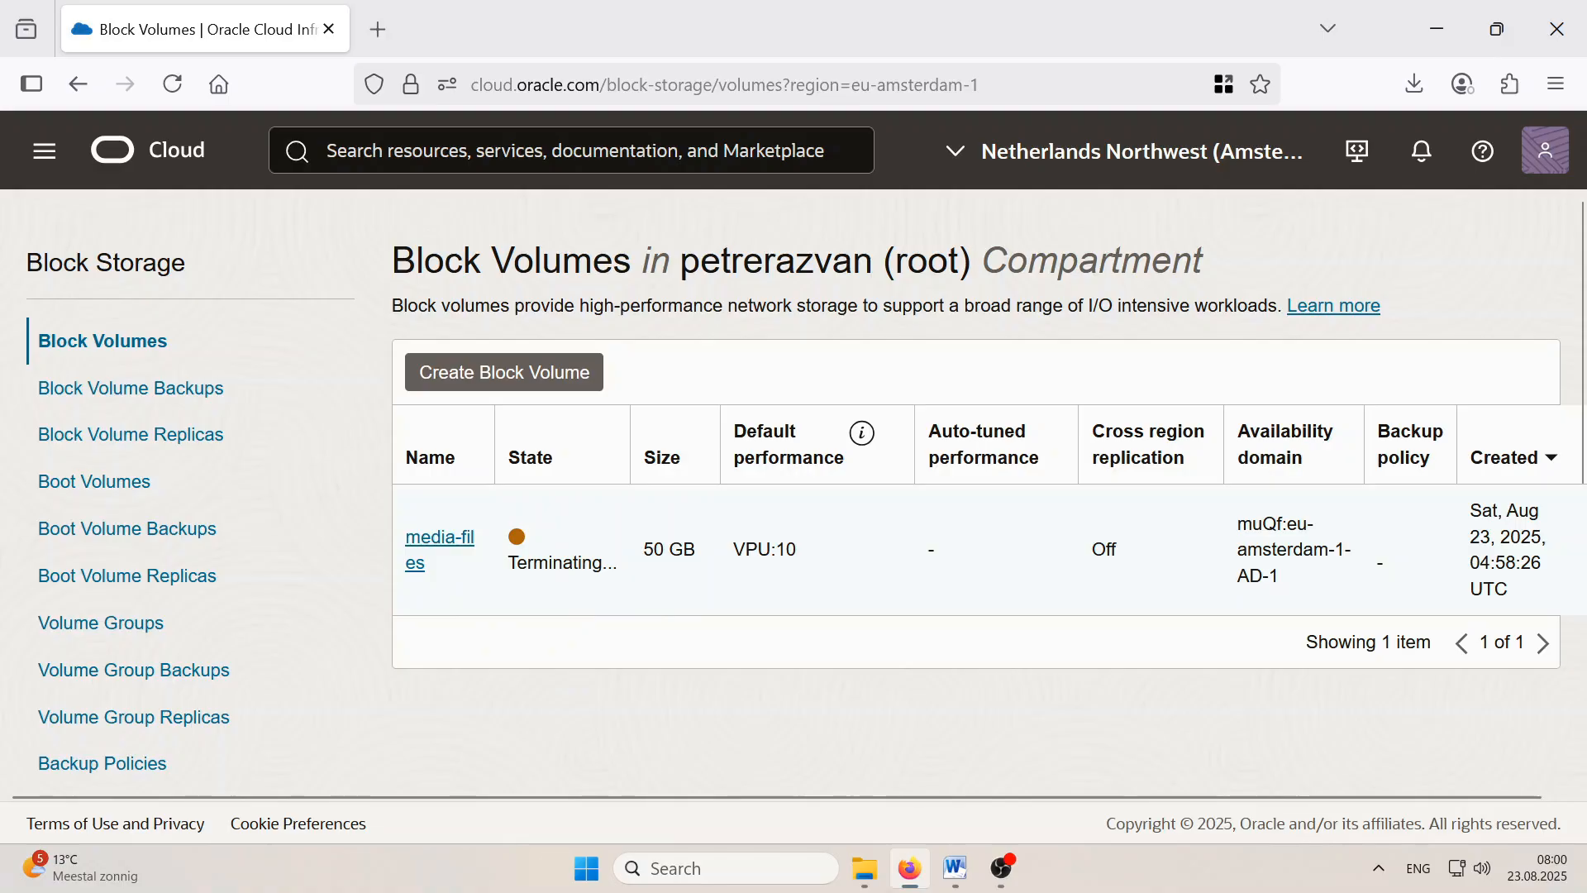
Step: Copy the VM's public IP 158.101.203.94 and launch Terminal (Admin) from the Win+X menu
mouse_move(1001, 868)
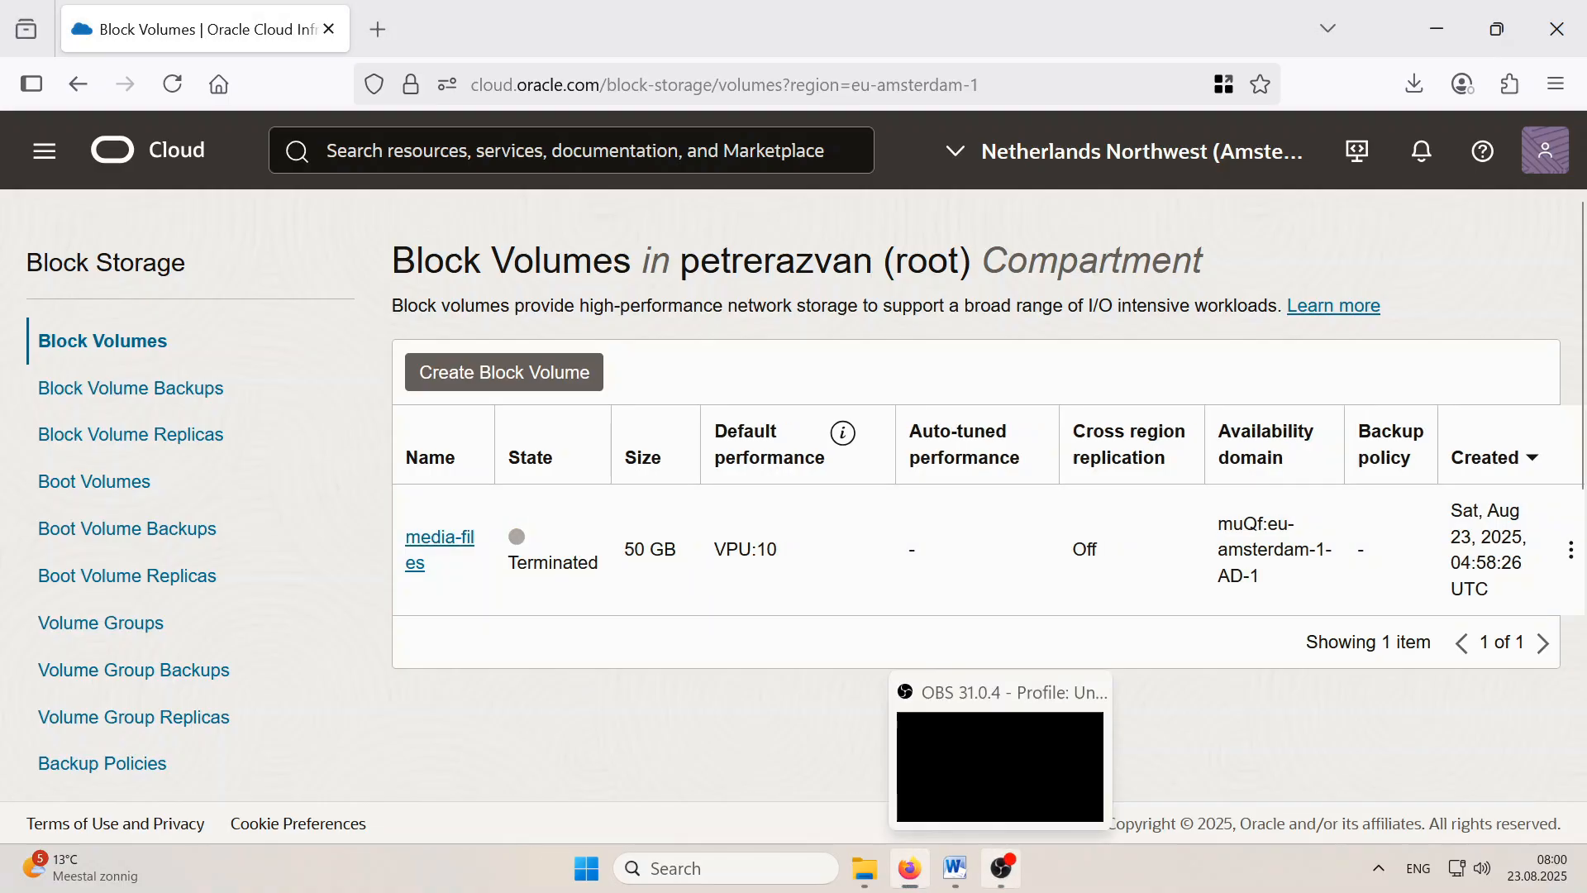
key(ctrl)
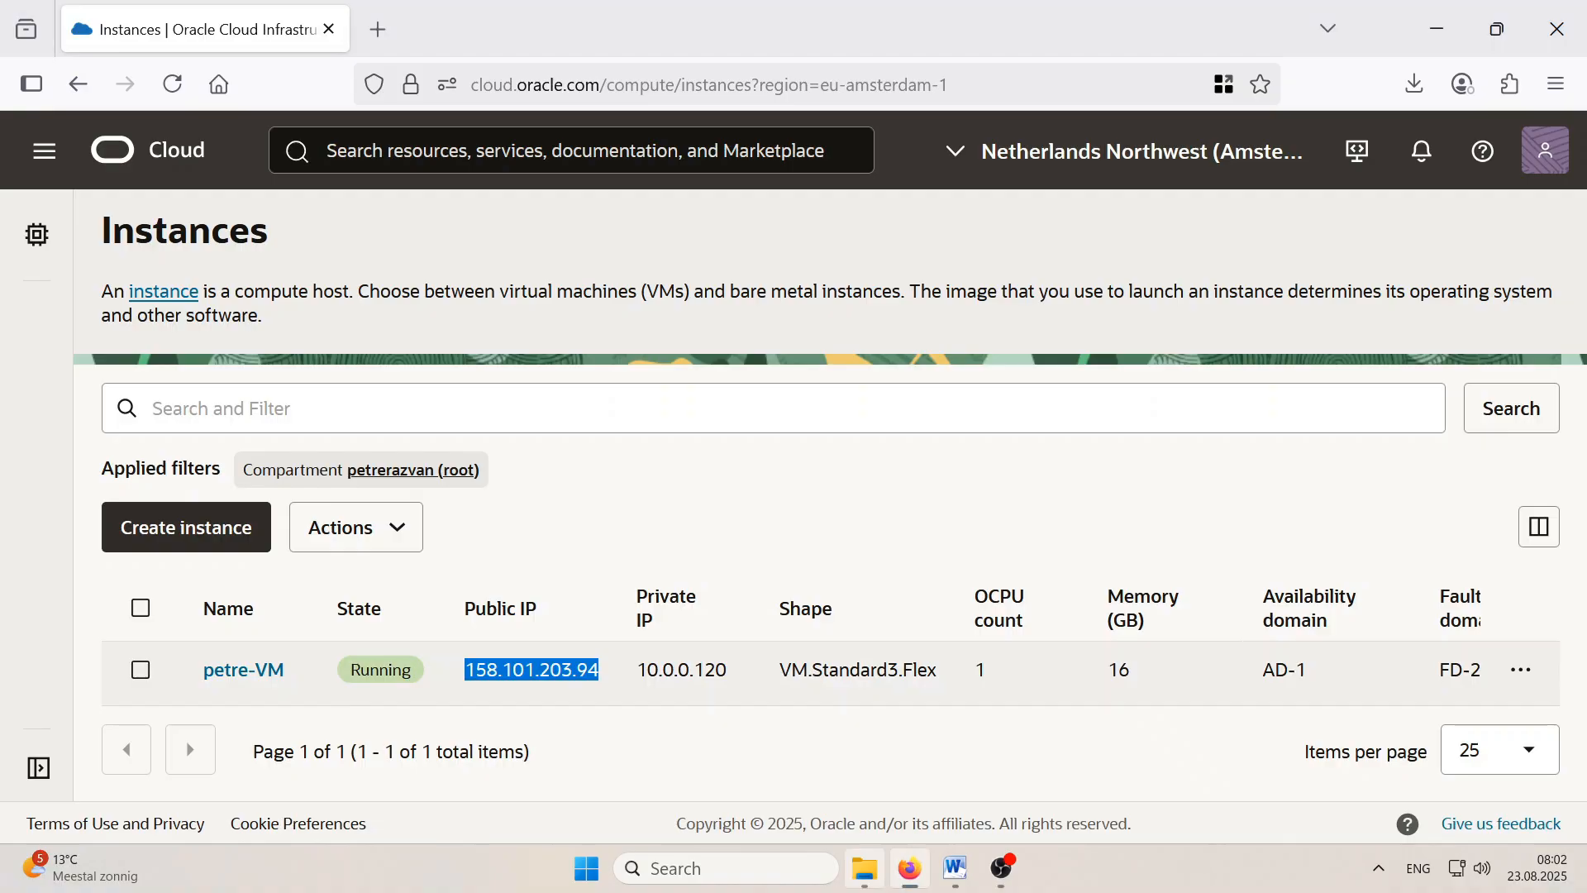
key(super+x)
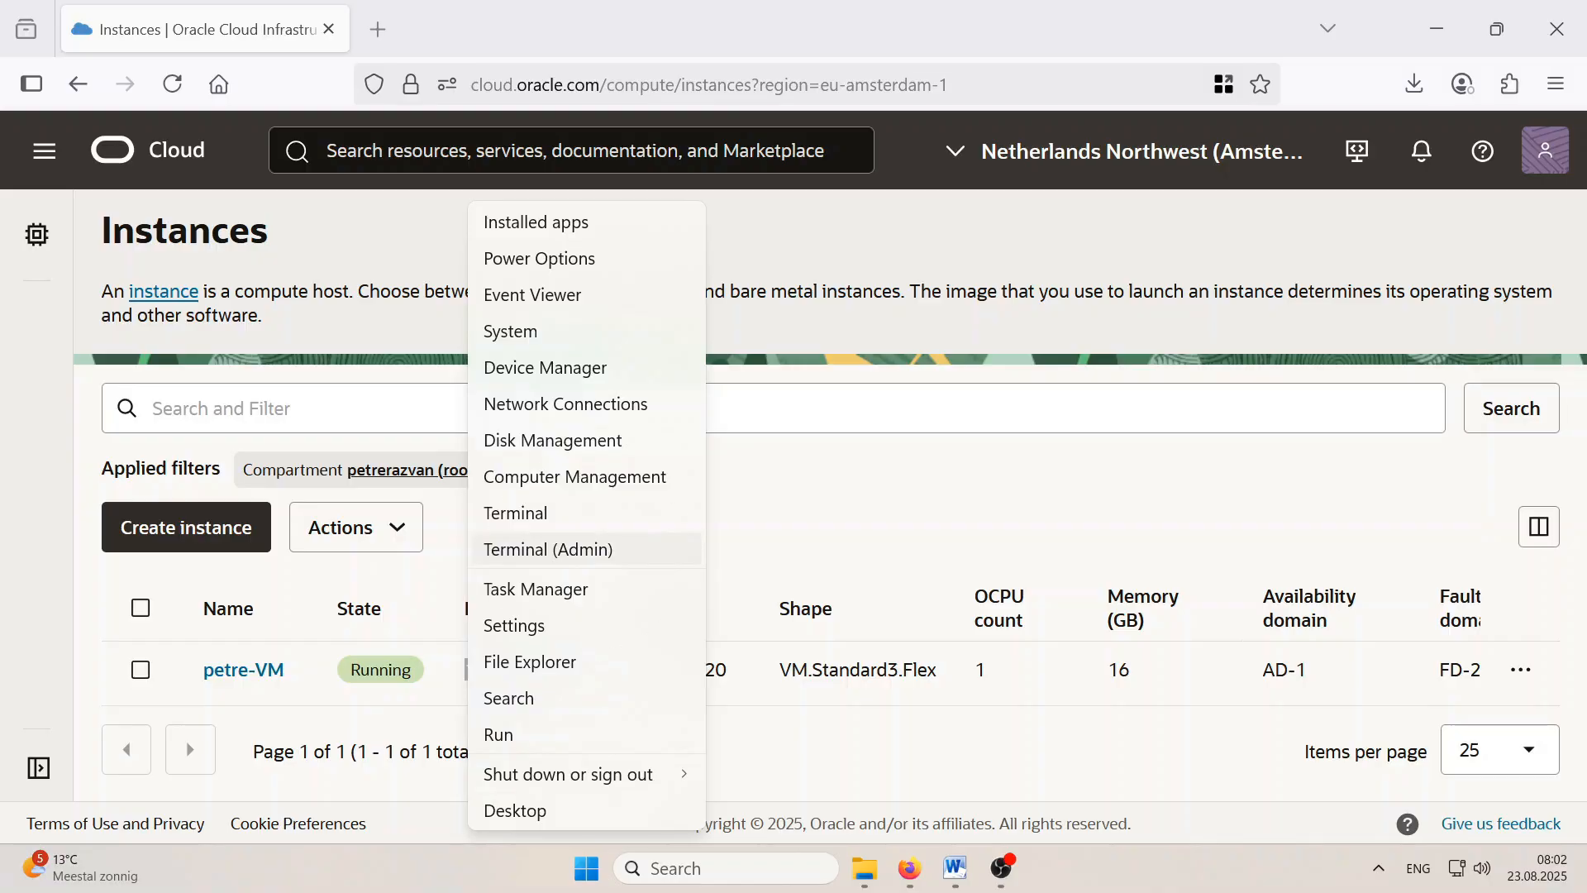
click(548, 549)
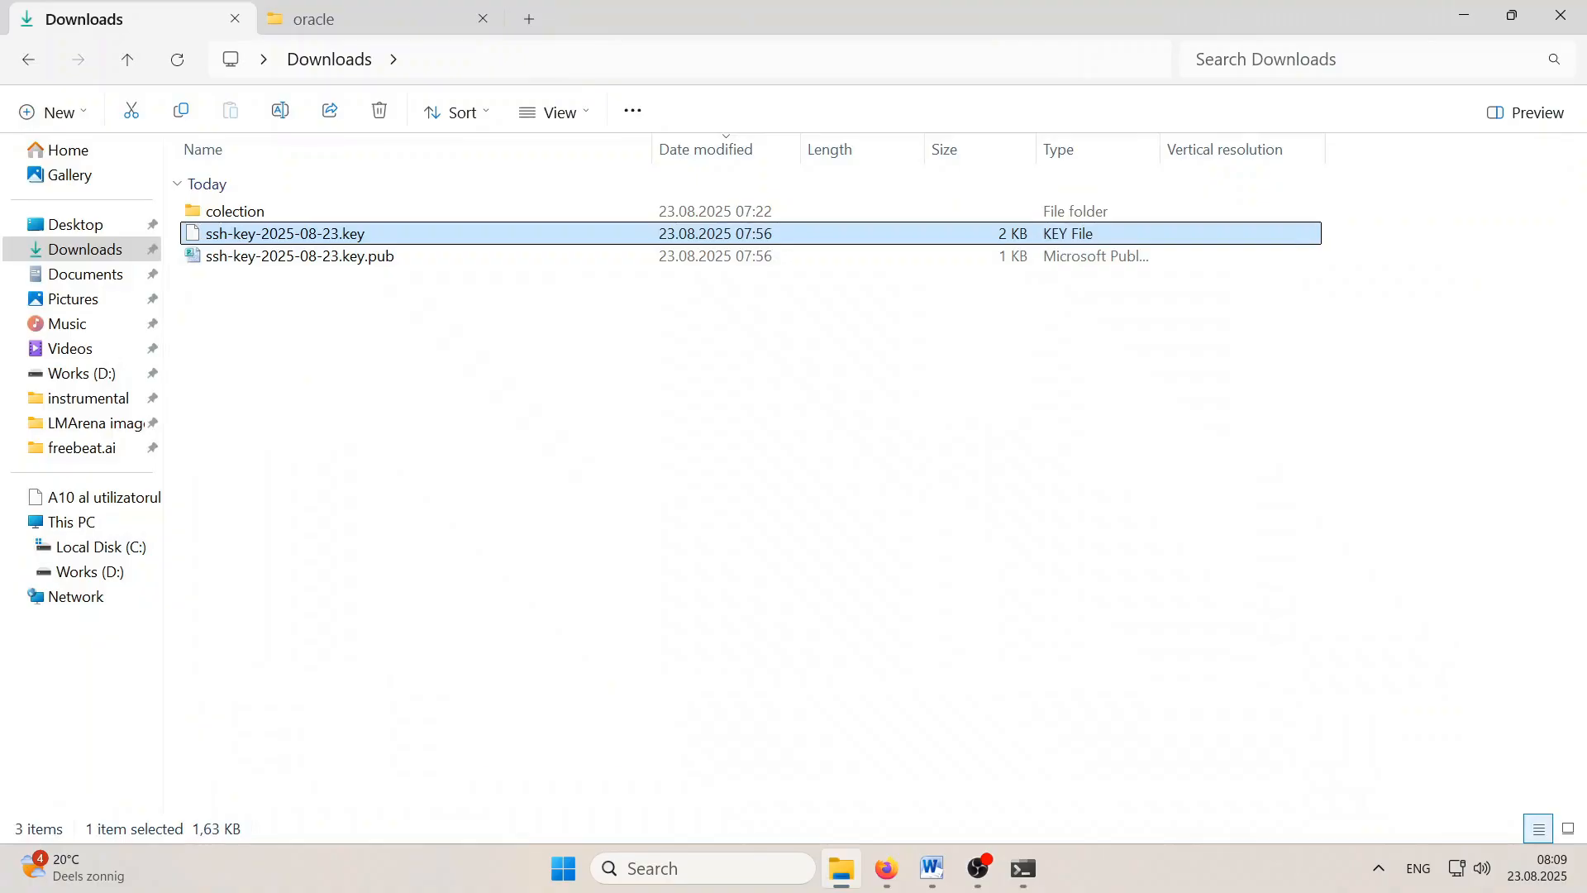
Step: Inspect the user, Administrators and SYSTEM permissions in the .key file's Security properties
right_click(300, 235)
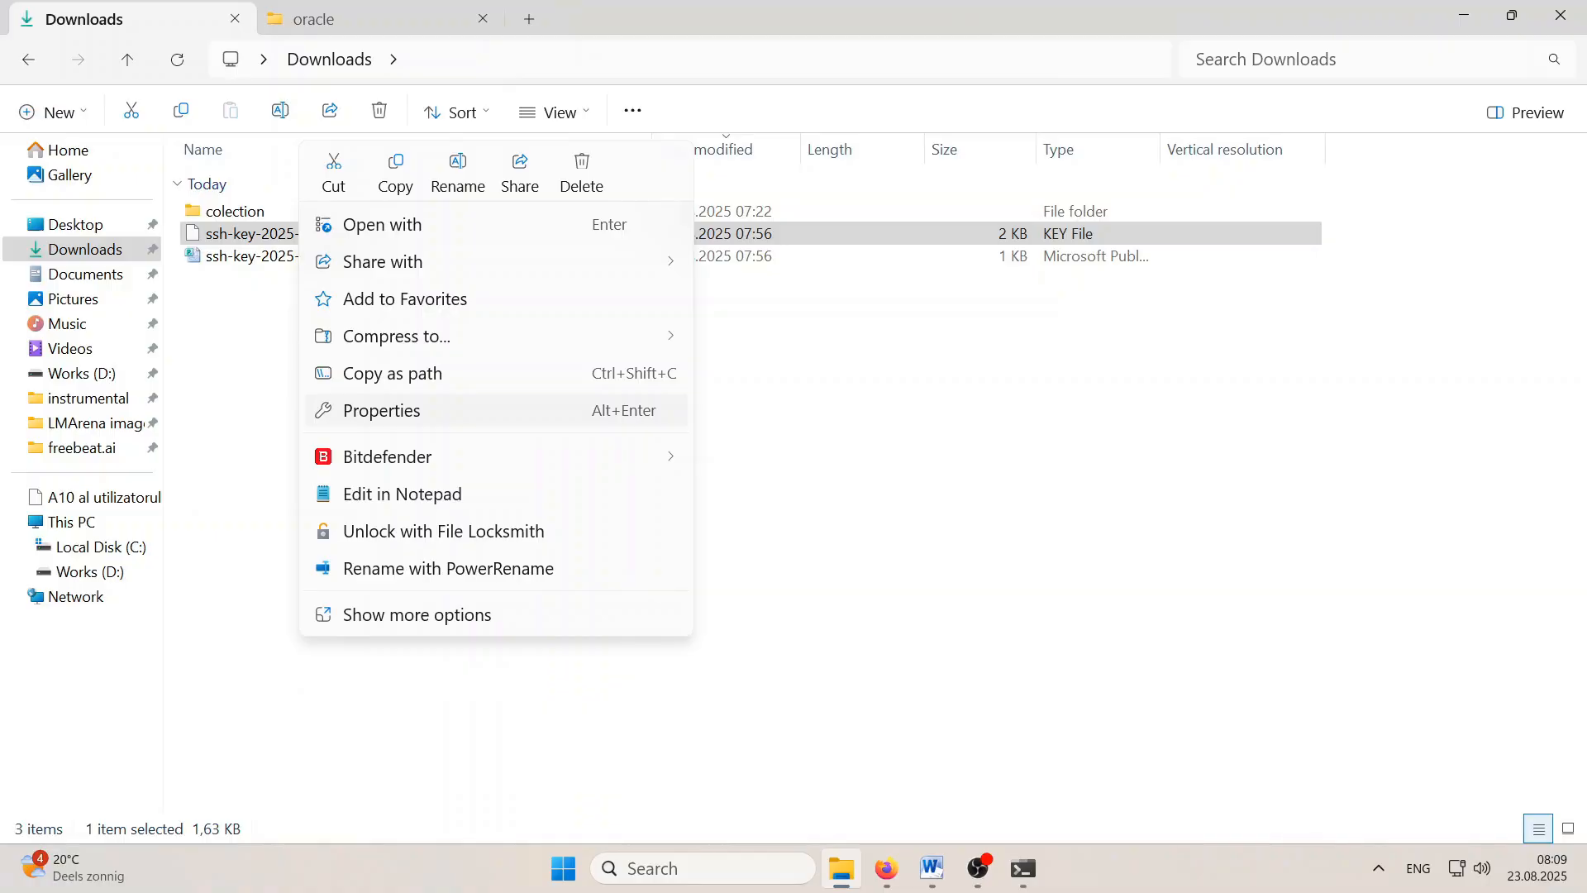
click(381, 411)
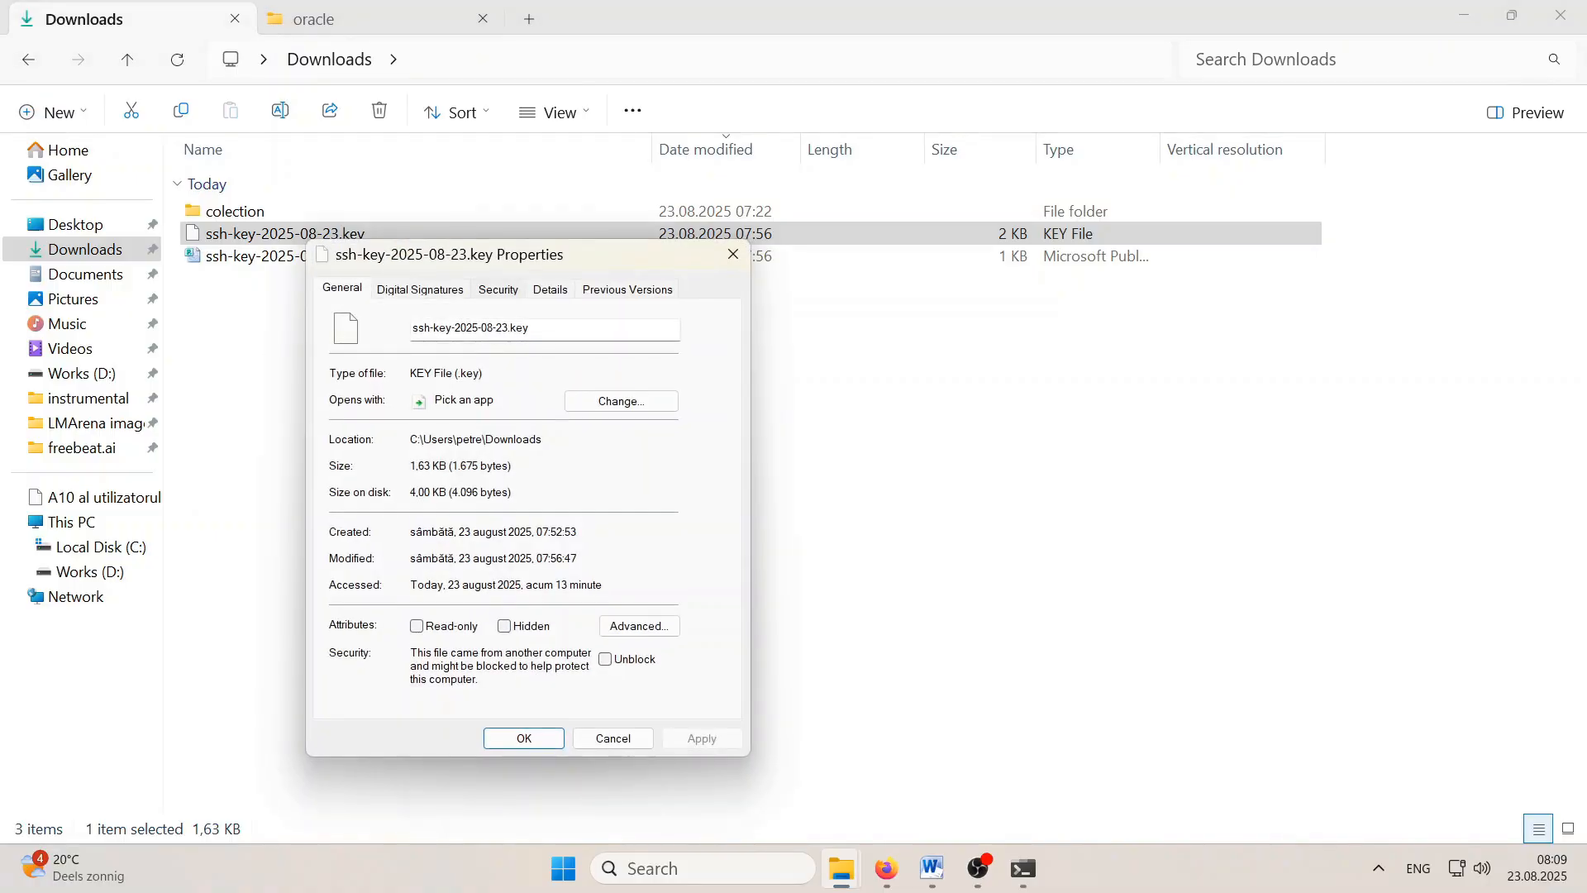
click(499, 288)
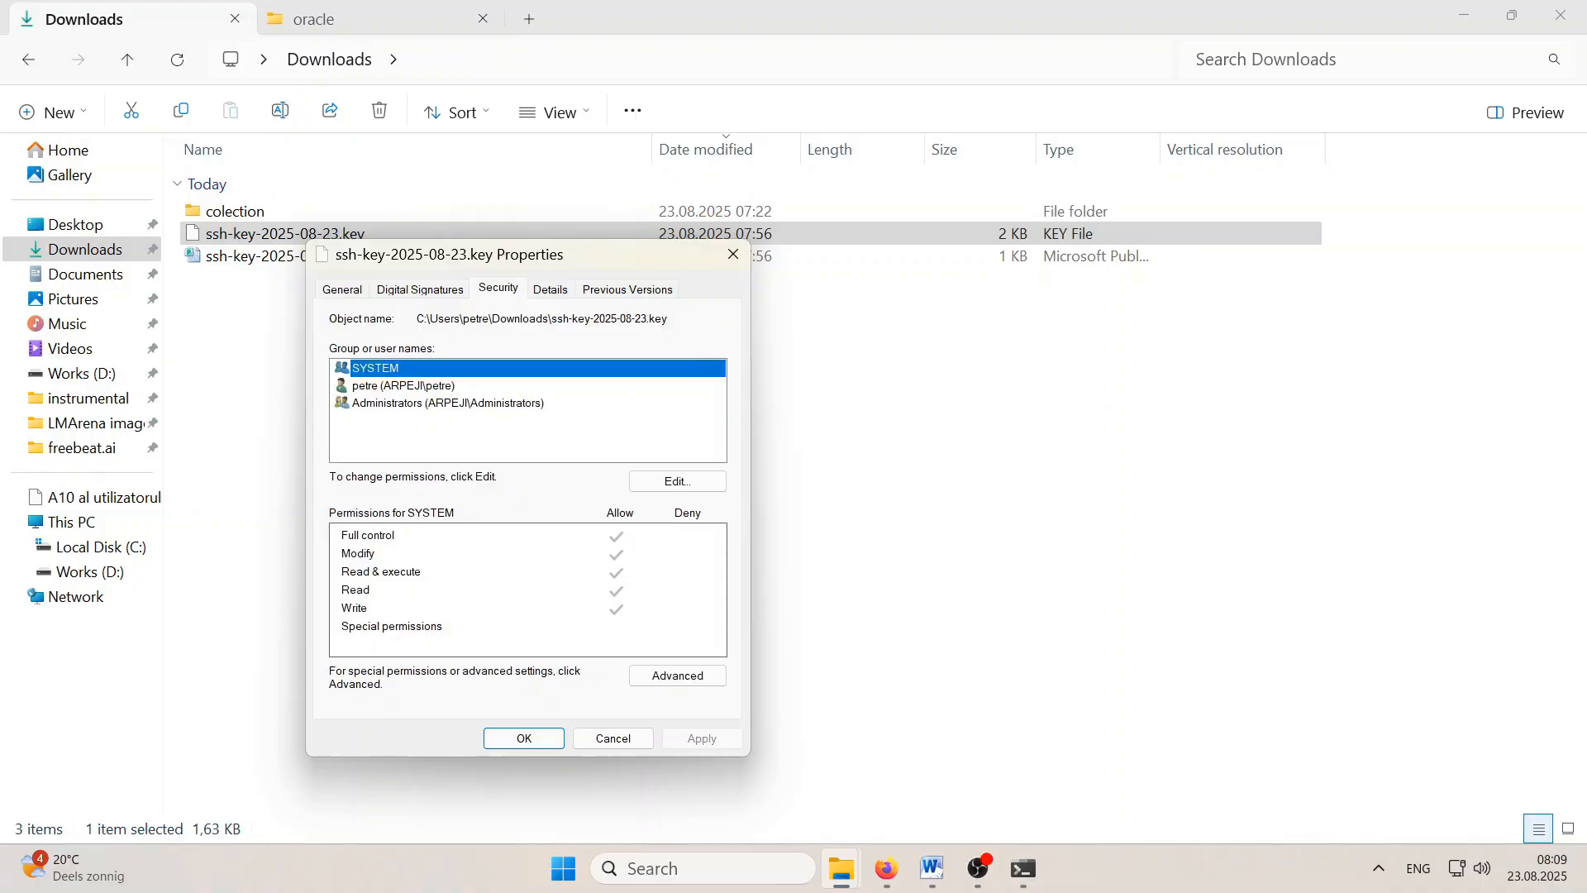
click(403, 386)
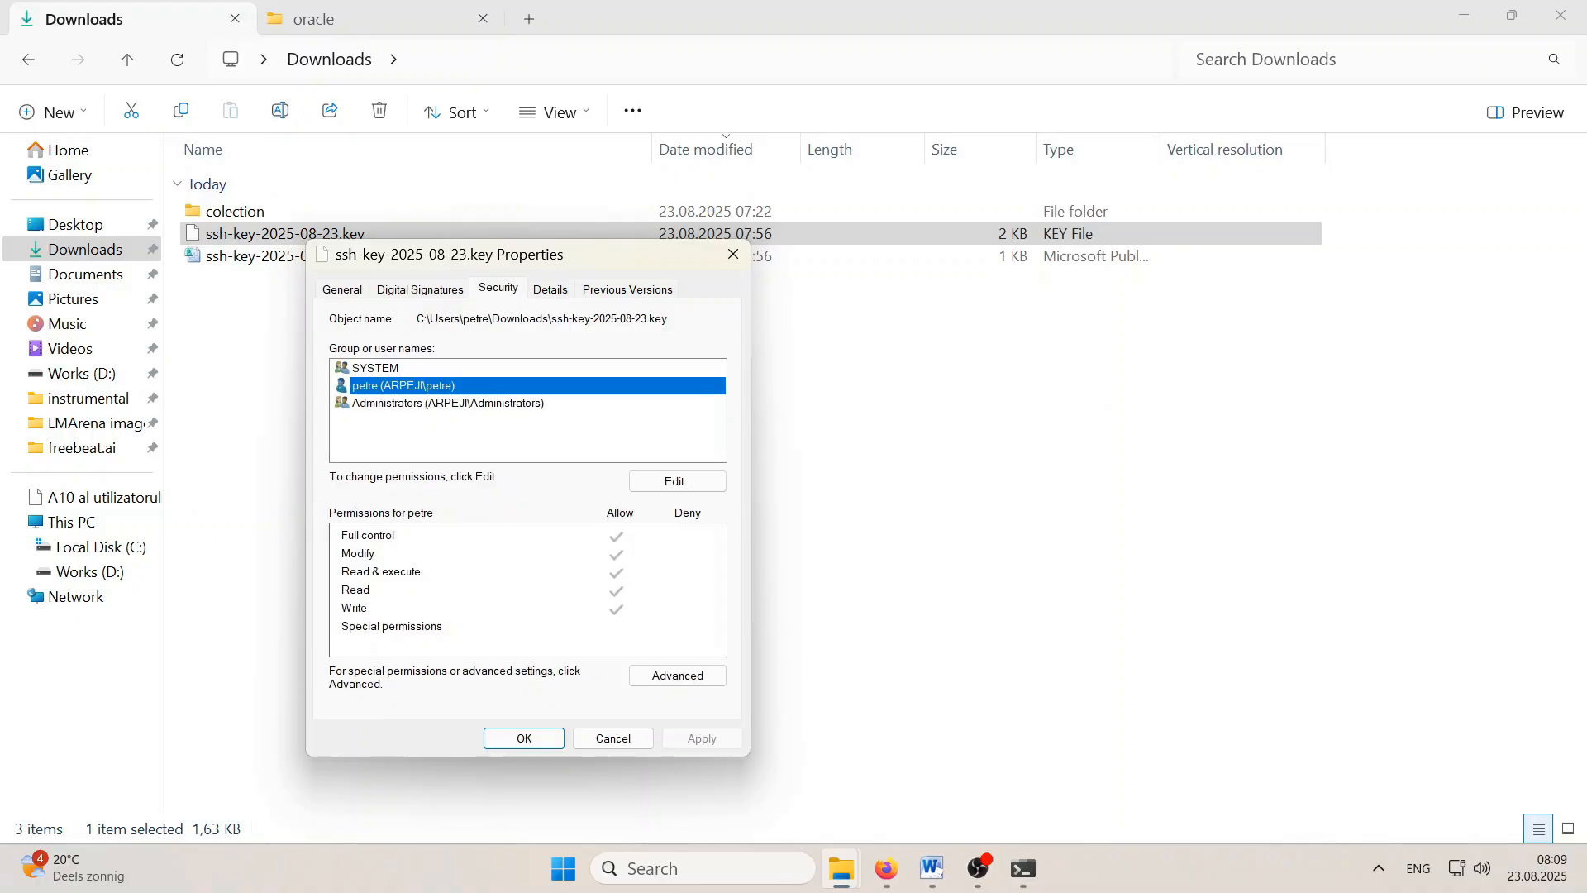
click(447, 403)
click(376, 368)
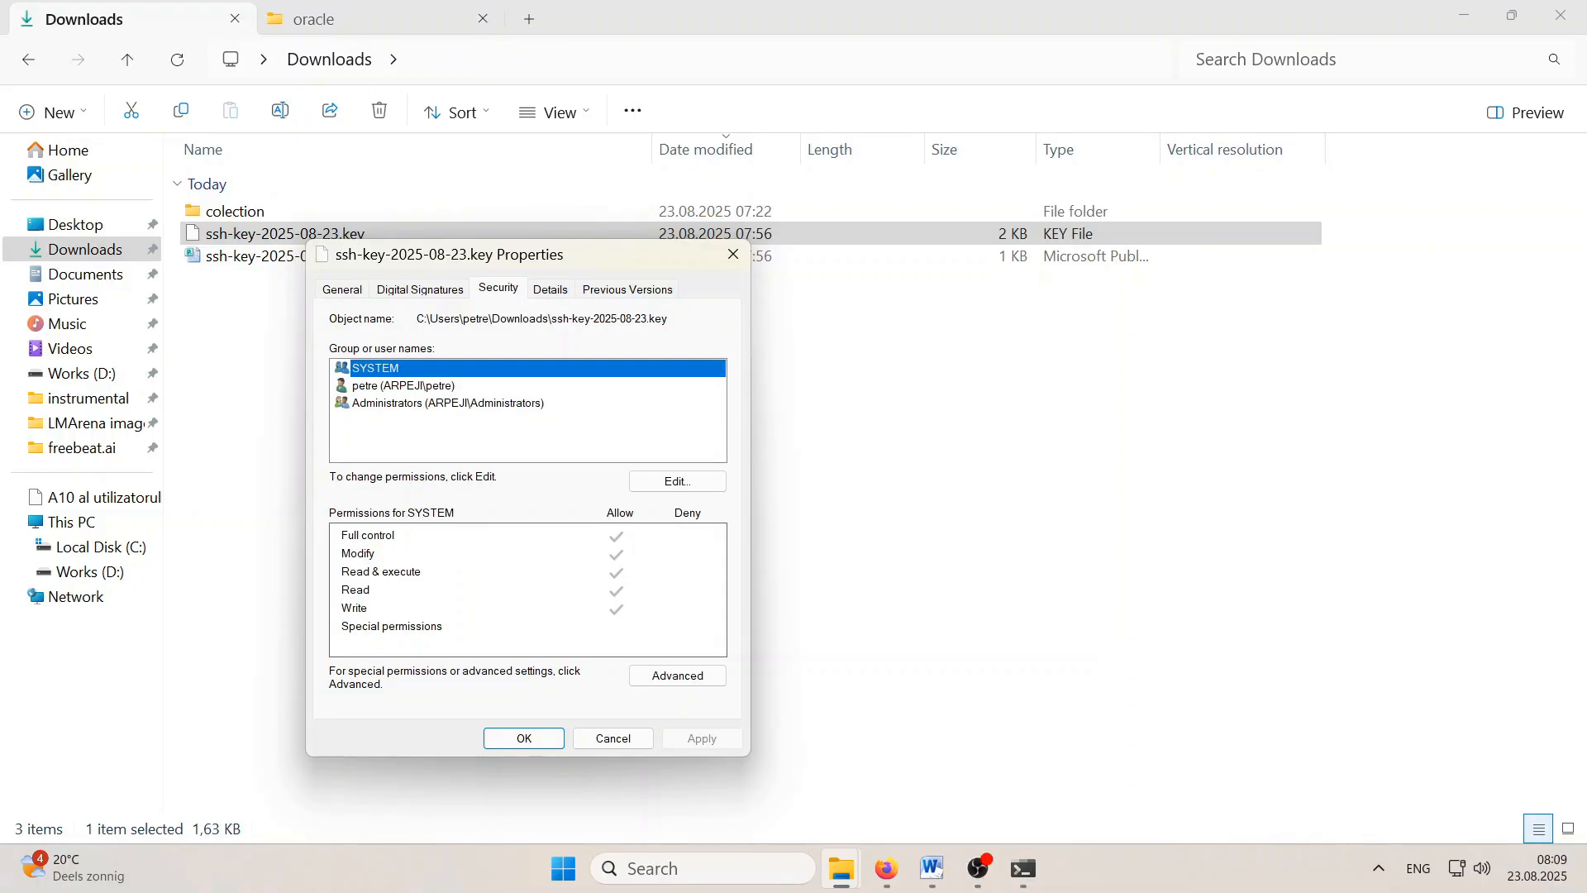
Step: Try removing SYSTEM and Administrators access; Windows blocks it because permissions are inherited
click(678, 481)
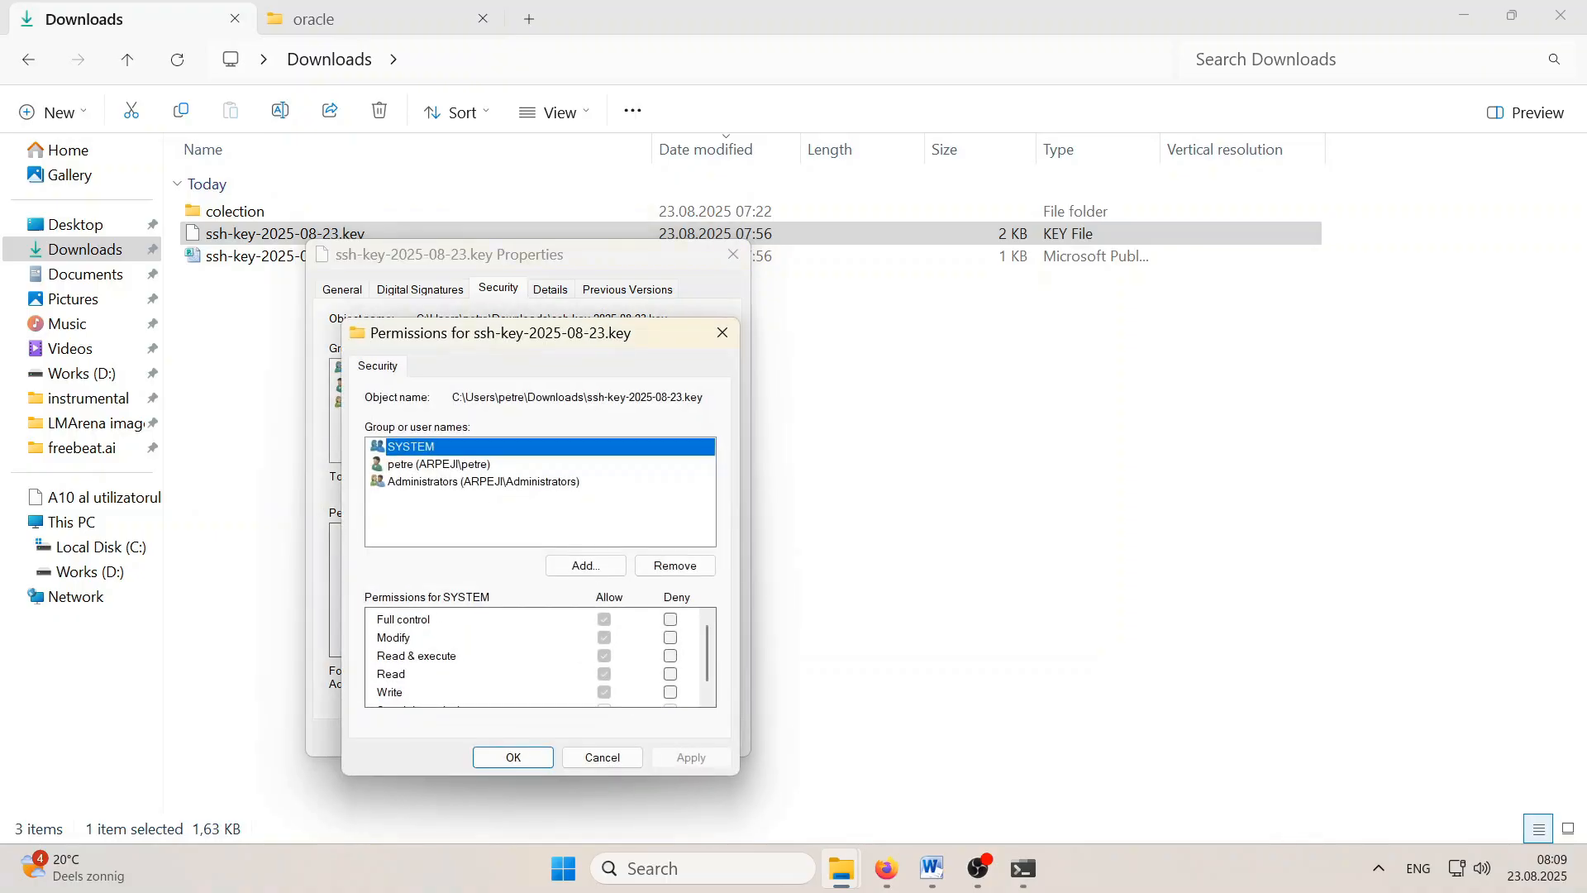
click(674, 566)
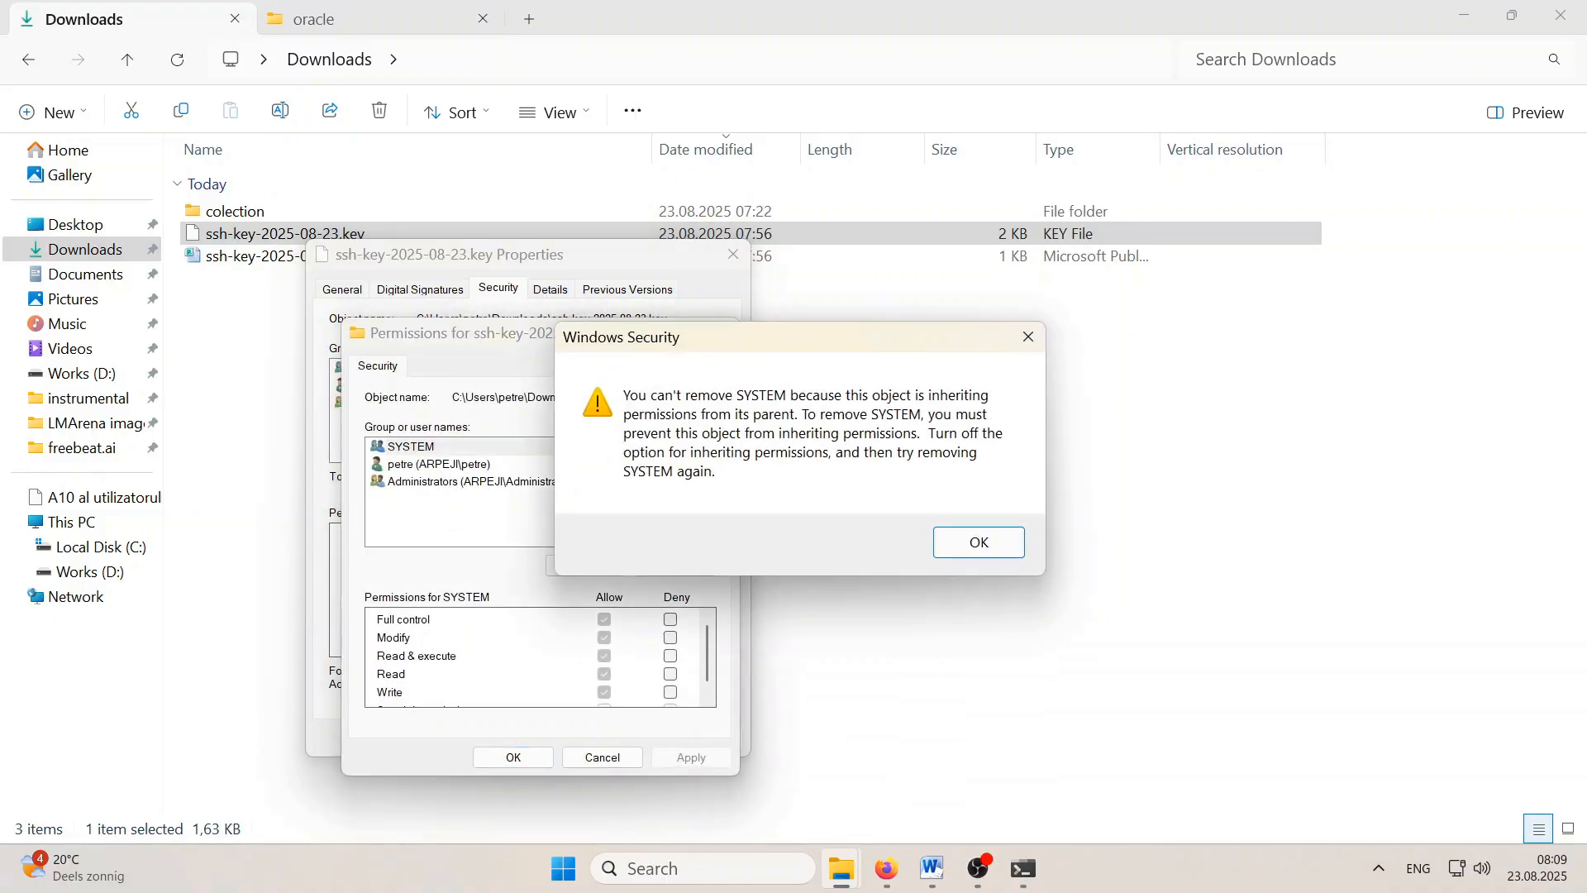
click(978, 542)
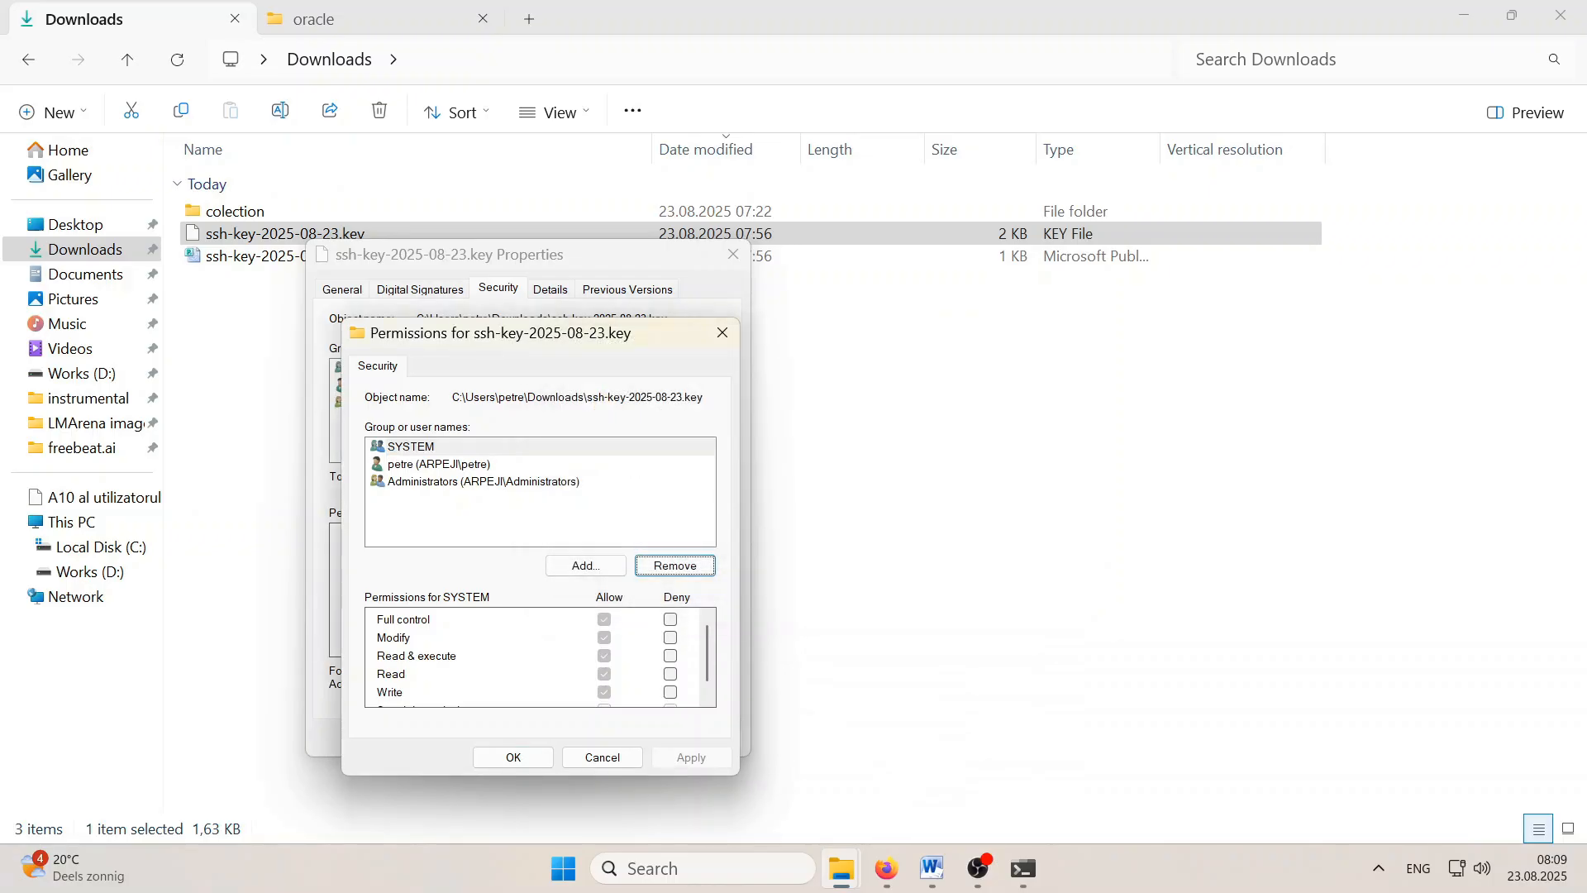
click(484, 482)
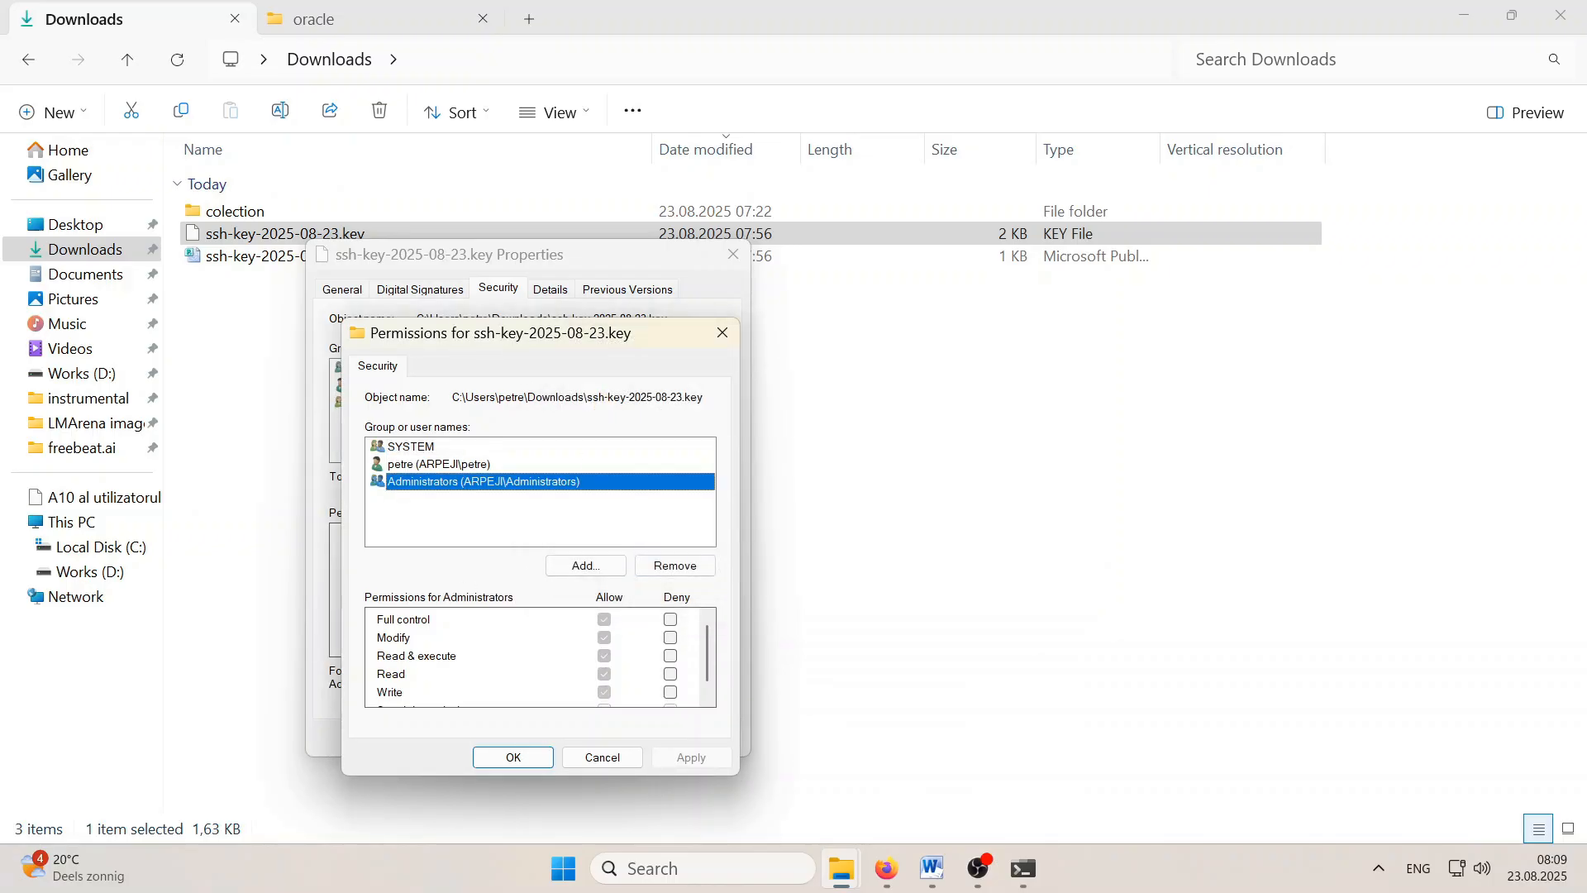
click(675, 566)
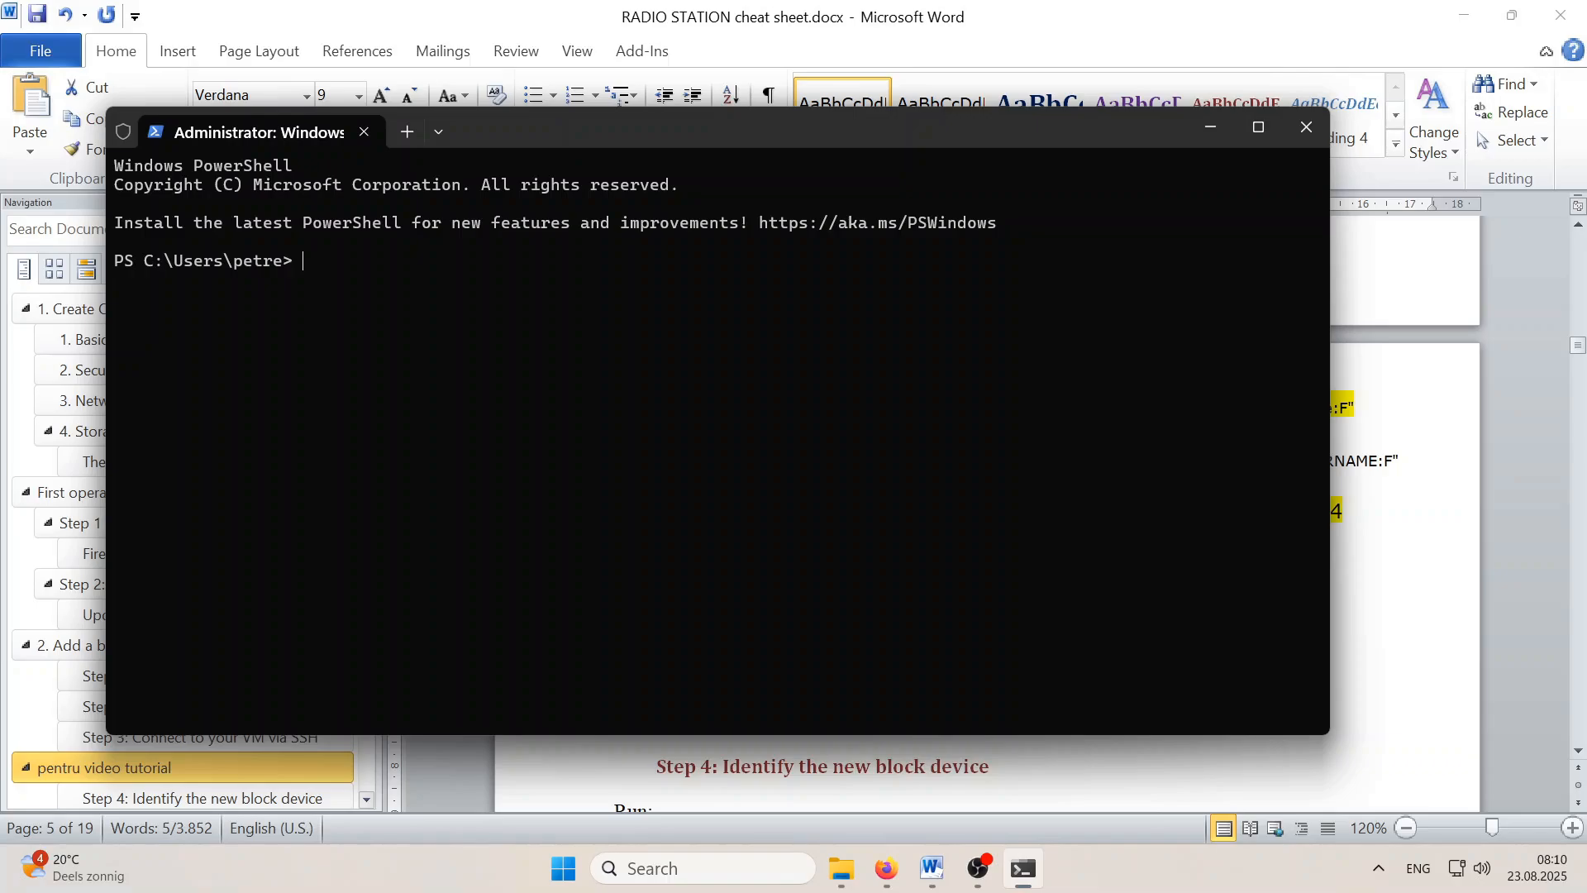
Step: Run icacls on ssh-key-2025-08-23.key with /inheritance:r, granting only the user full control
key(ctrl+v)
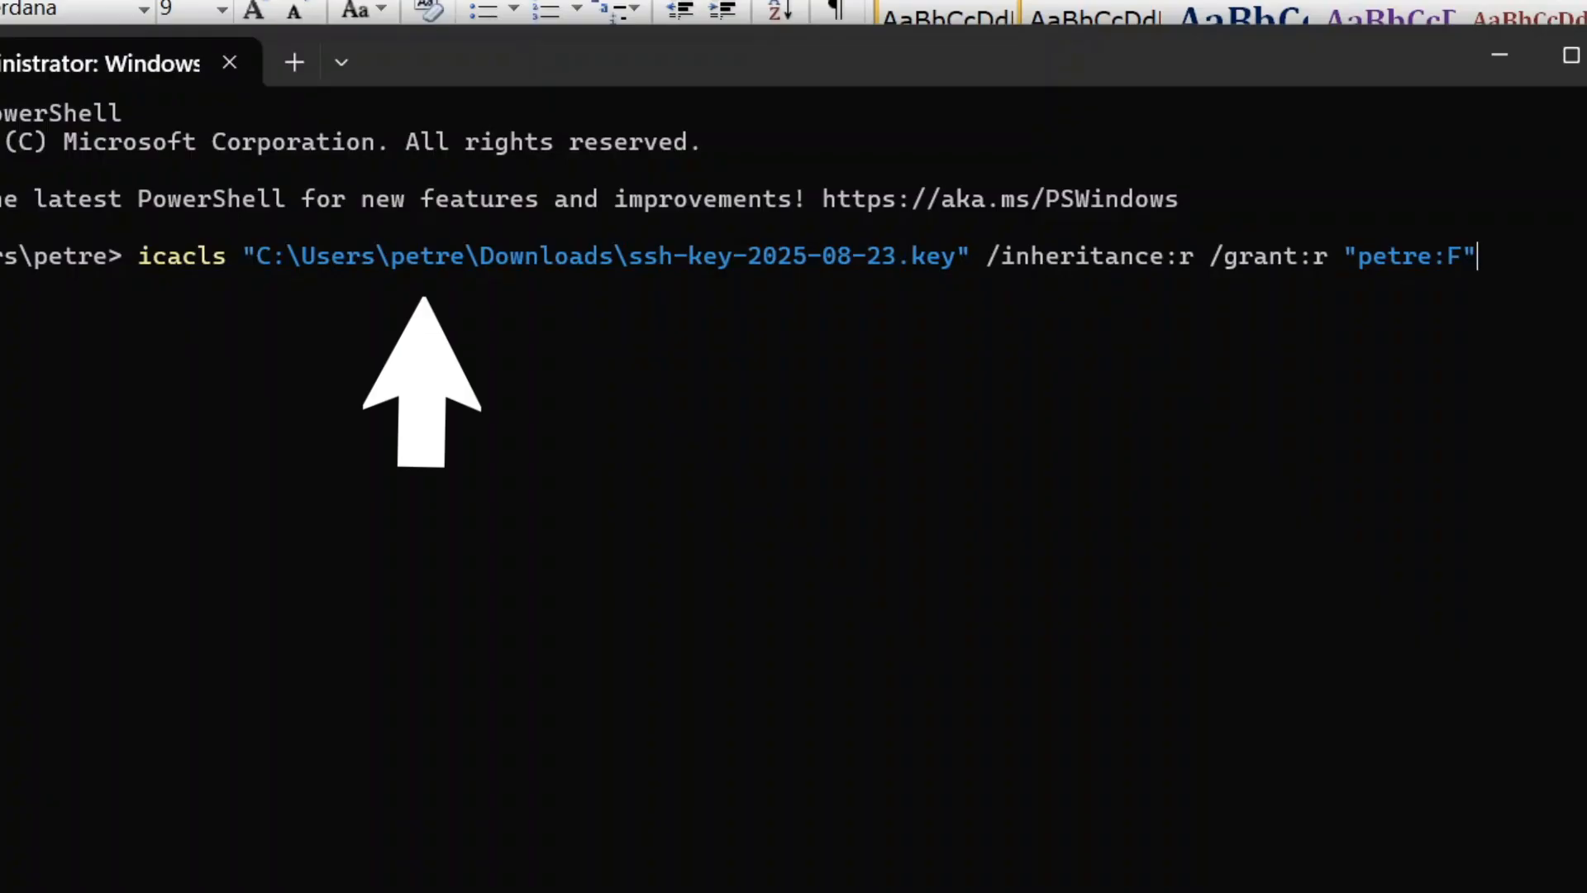
key(Return)
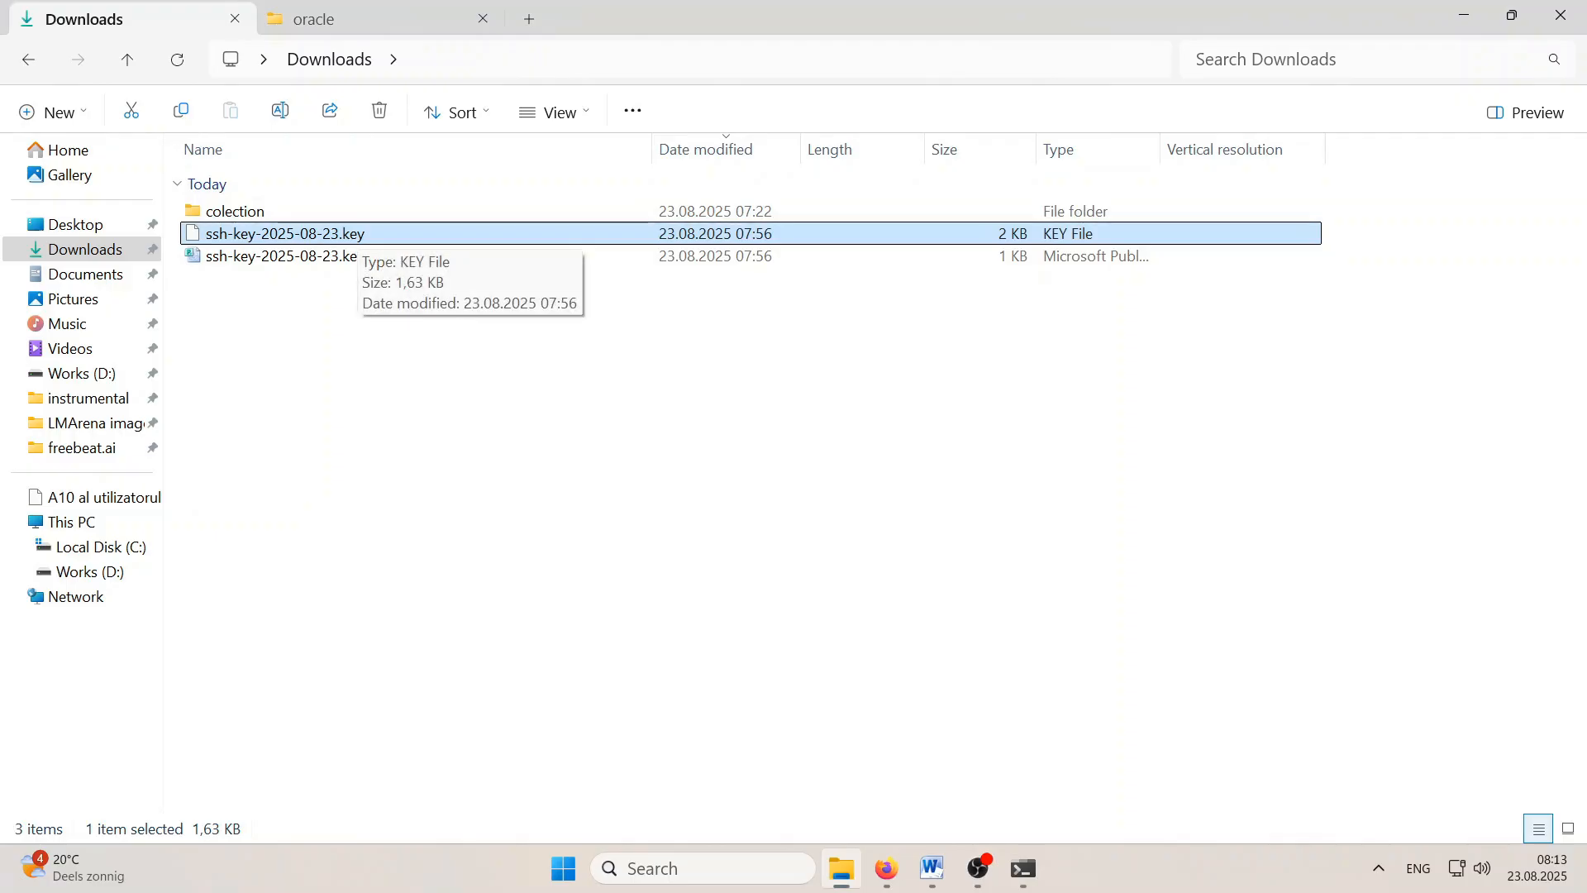
Step: Verify the key file's Security permissions show only your account with full control, then close Properties
right_click(356, 233)
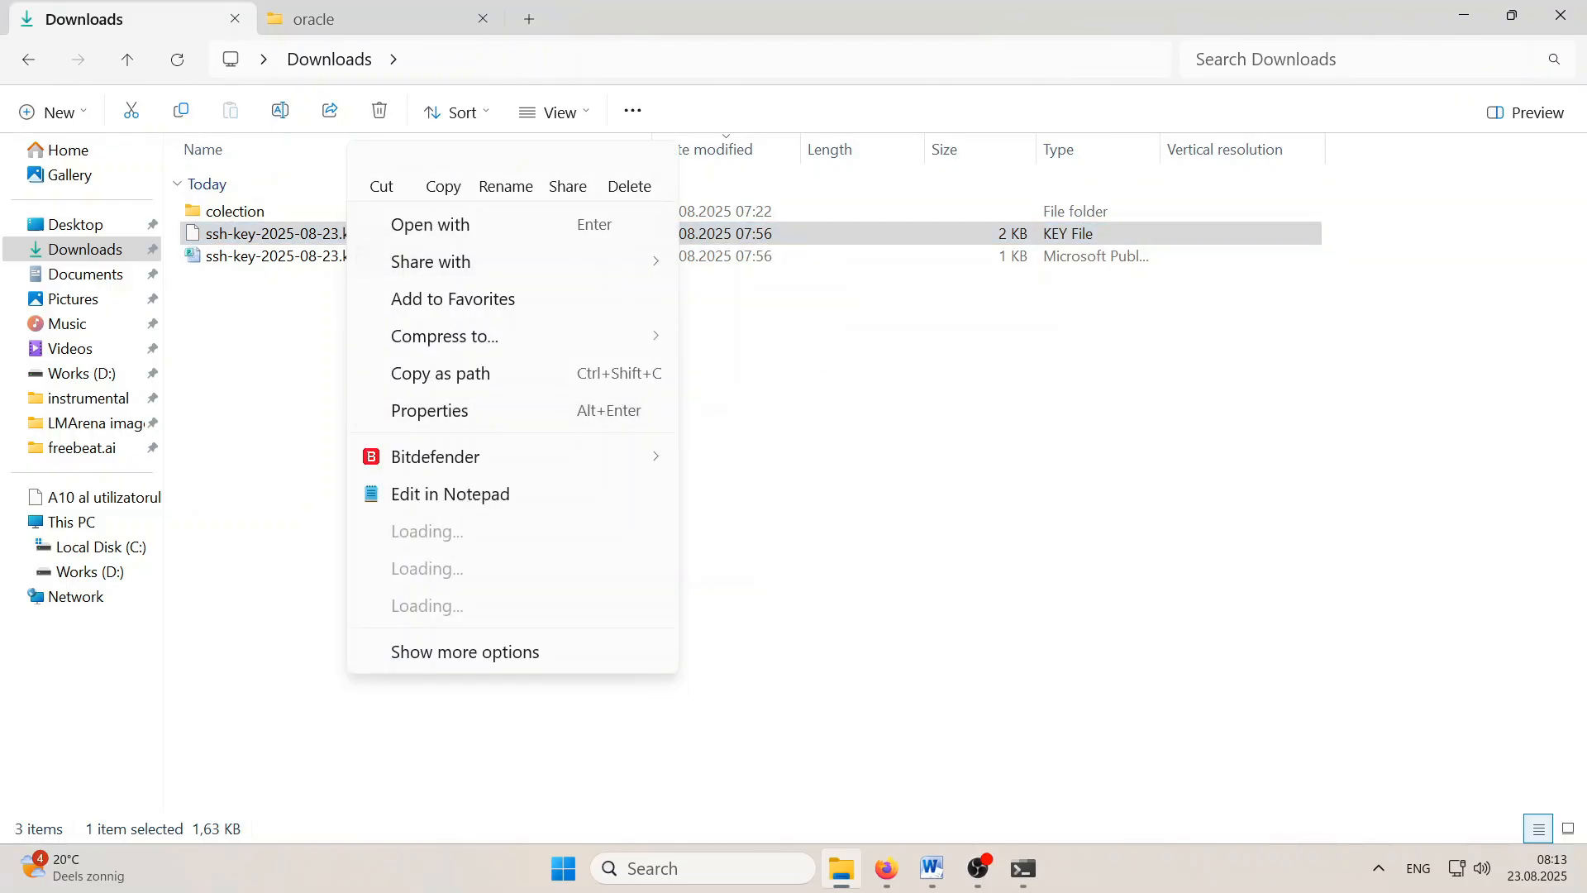
click(429, 410)
click(546, 281)
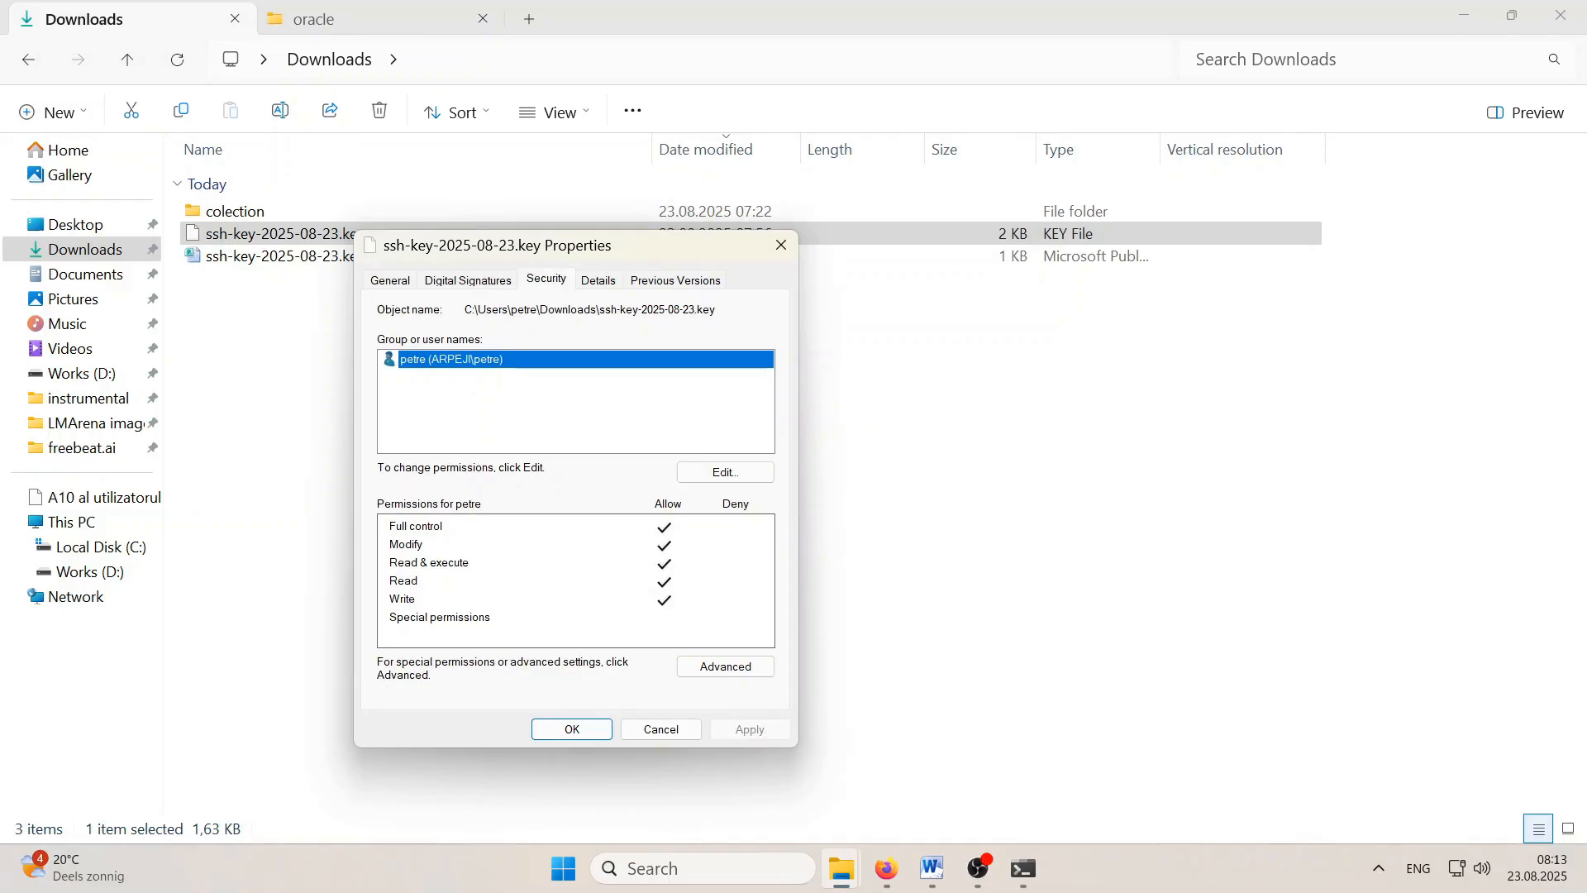
click(572, 728)
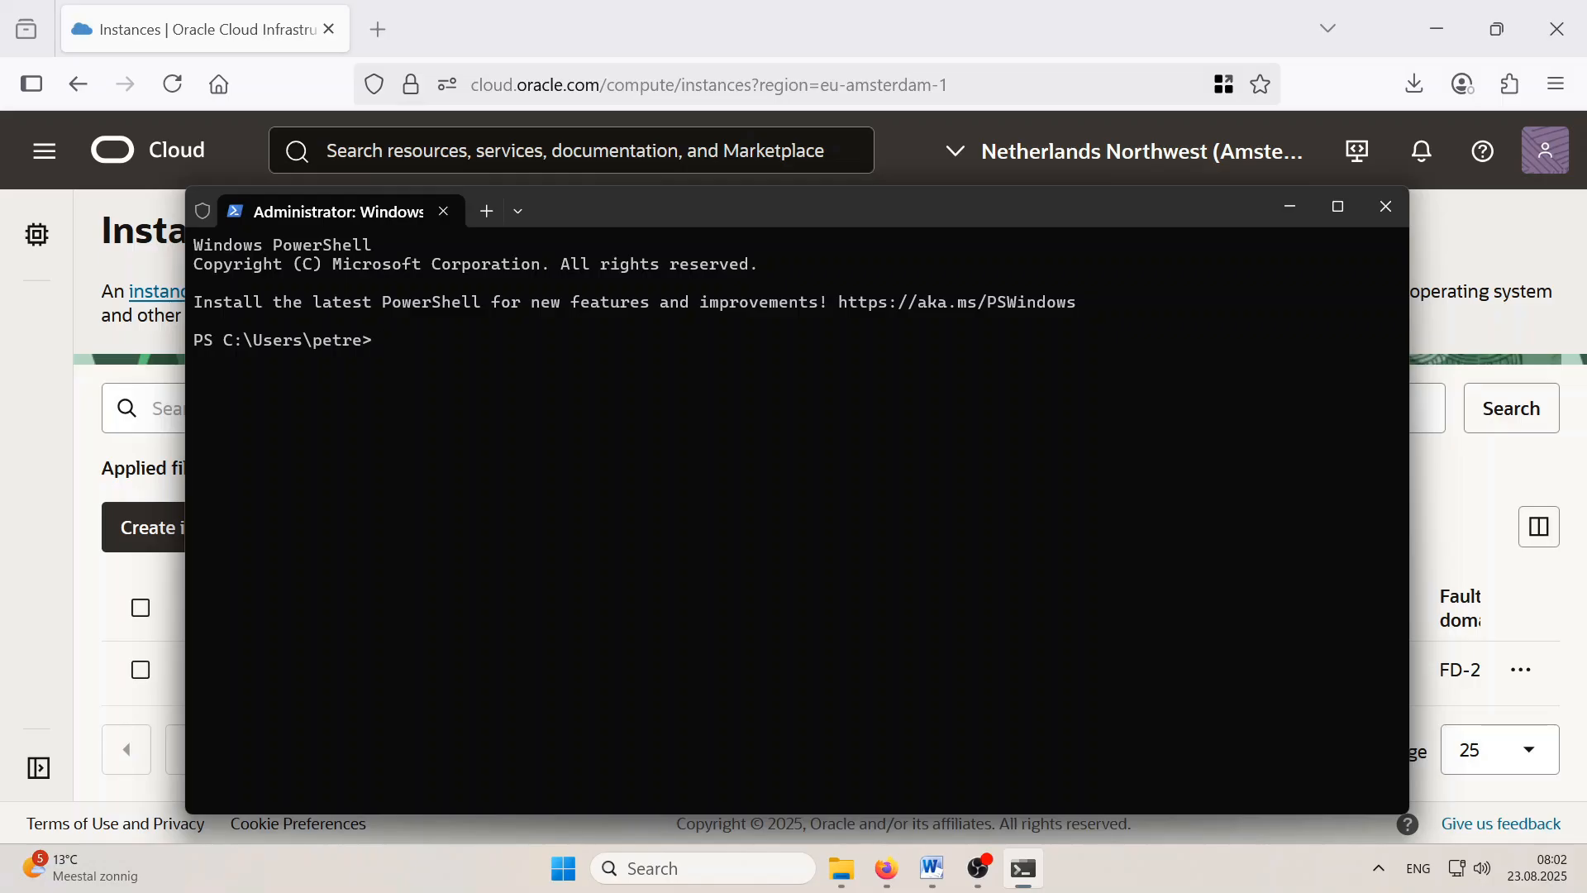
key(super+v)
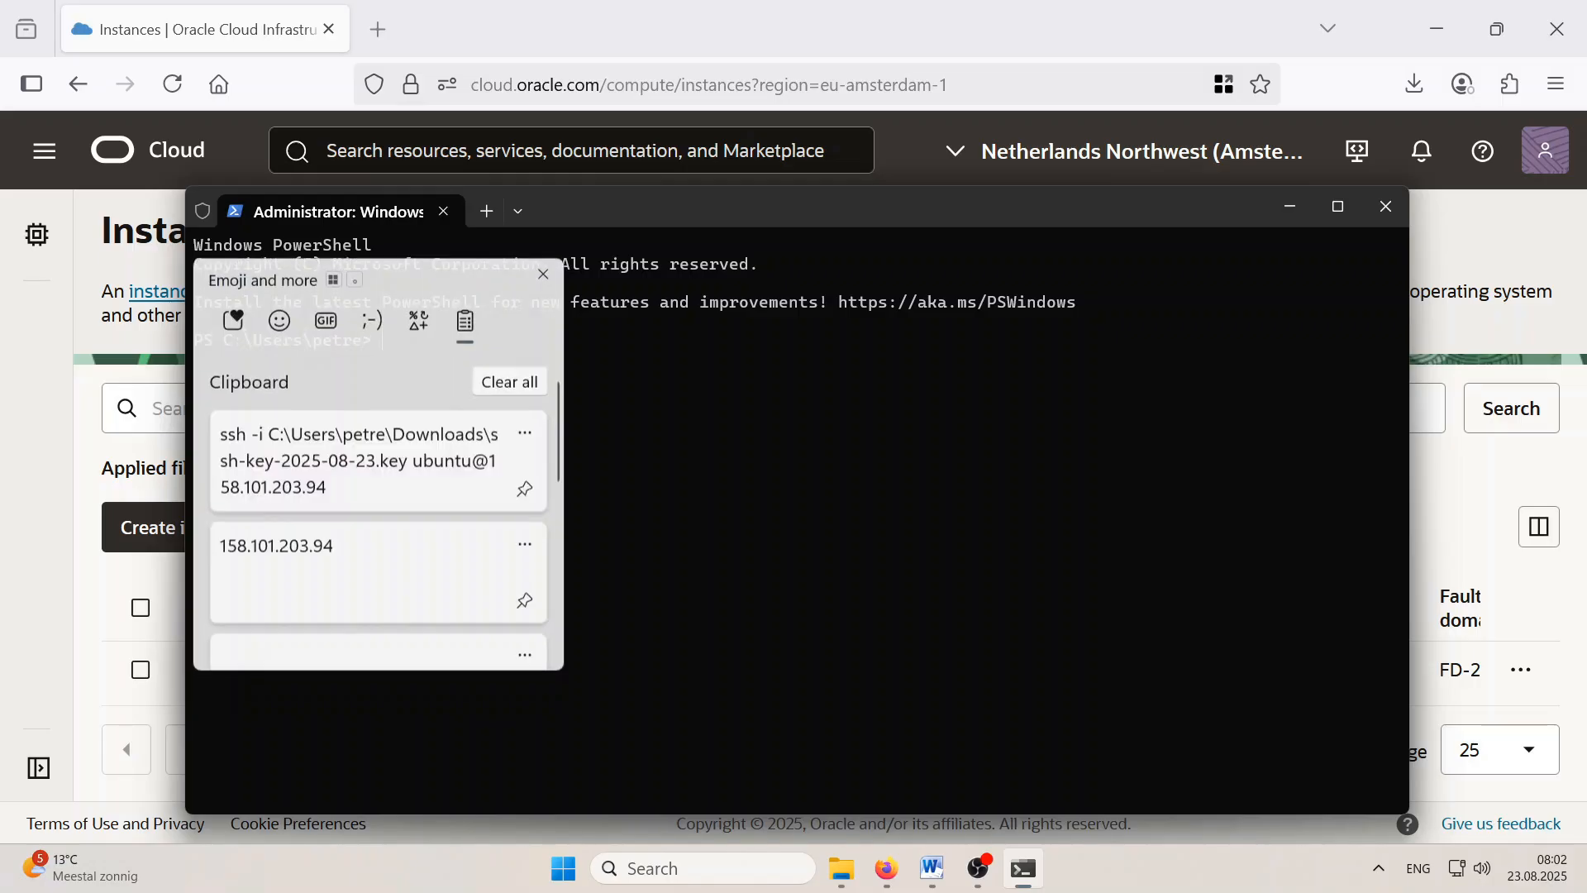
Step: SSH into 158.101.203.94 with the private key, accept the host fingerprint, and run ls -a
key(Return)
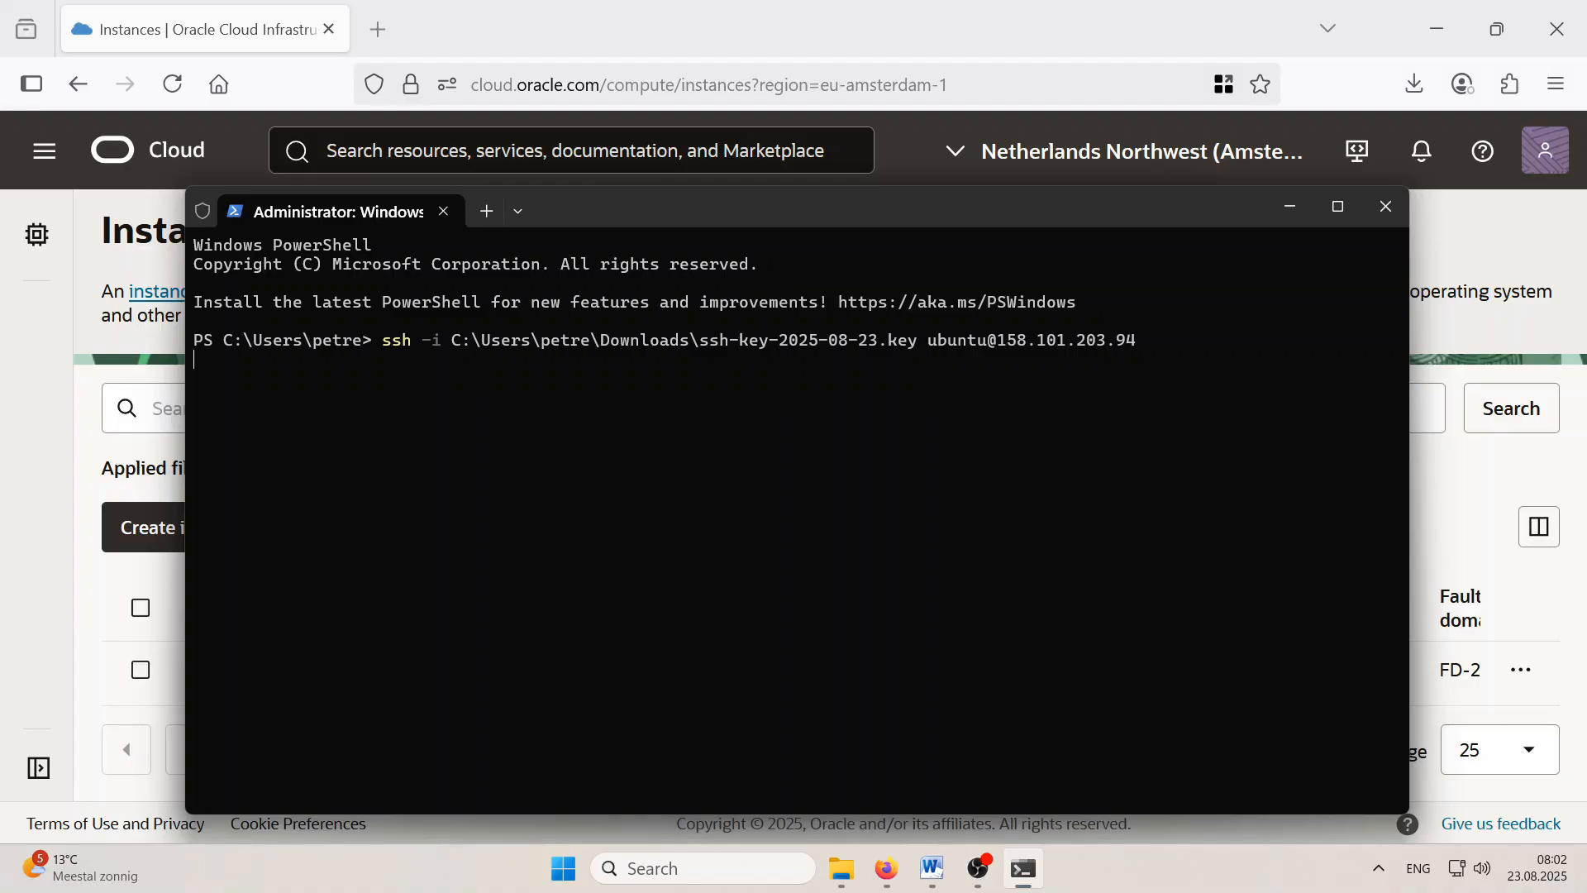
key(Return)
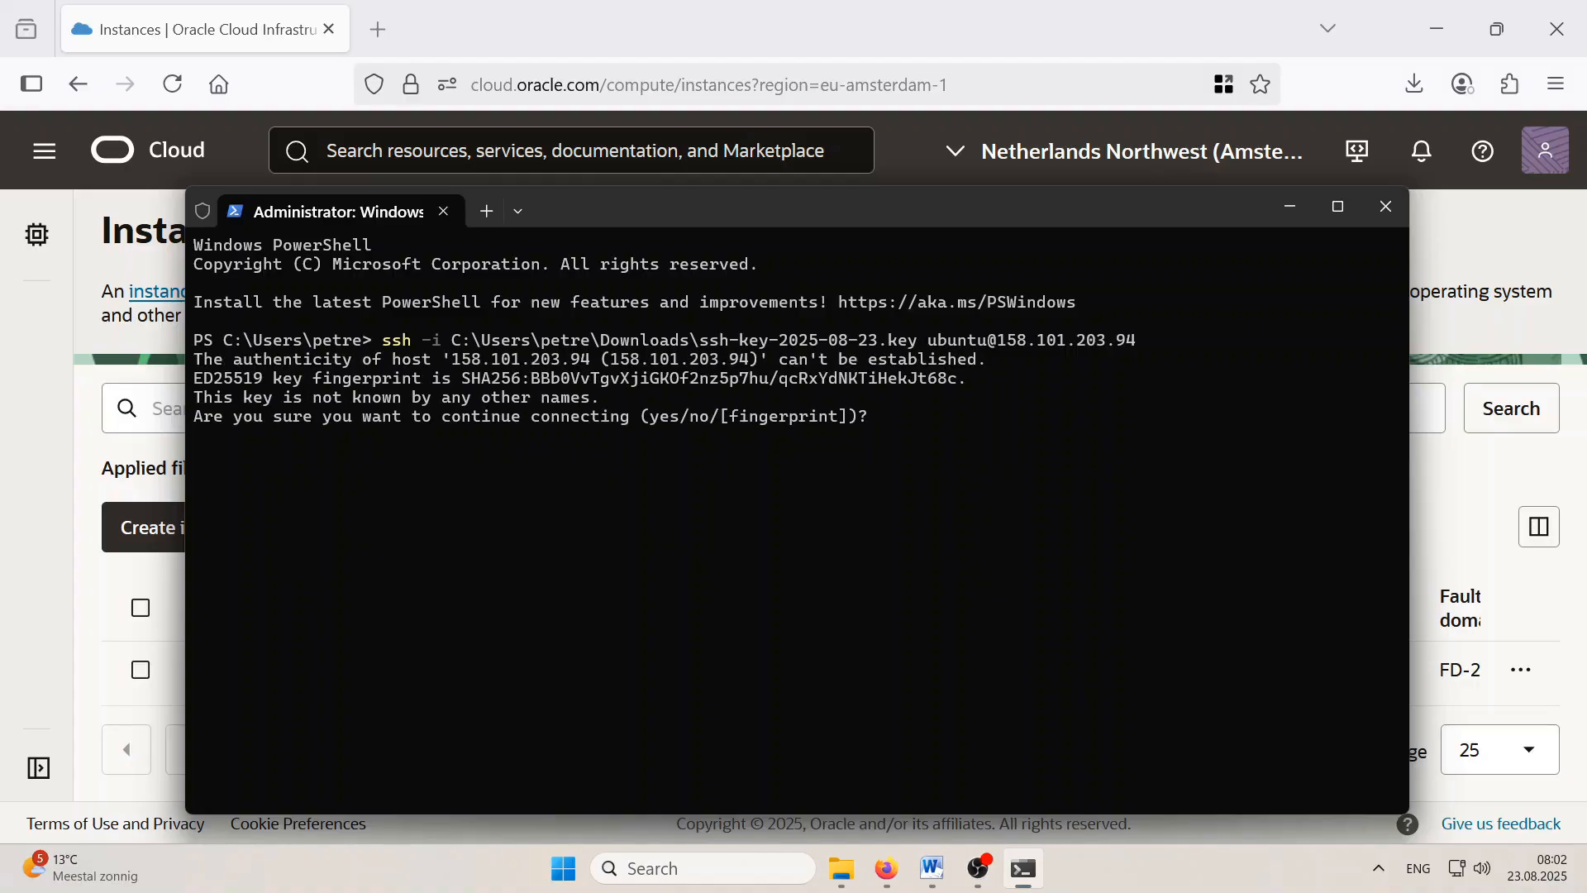
text(yes)
key(Return)
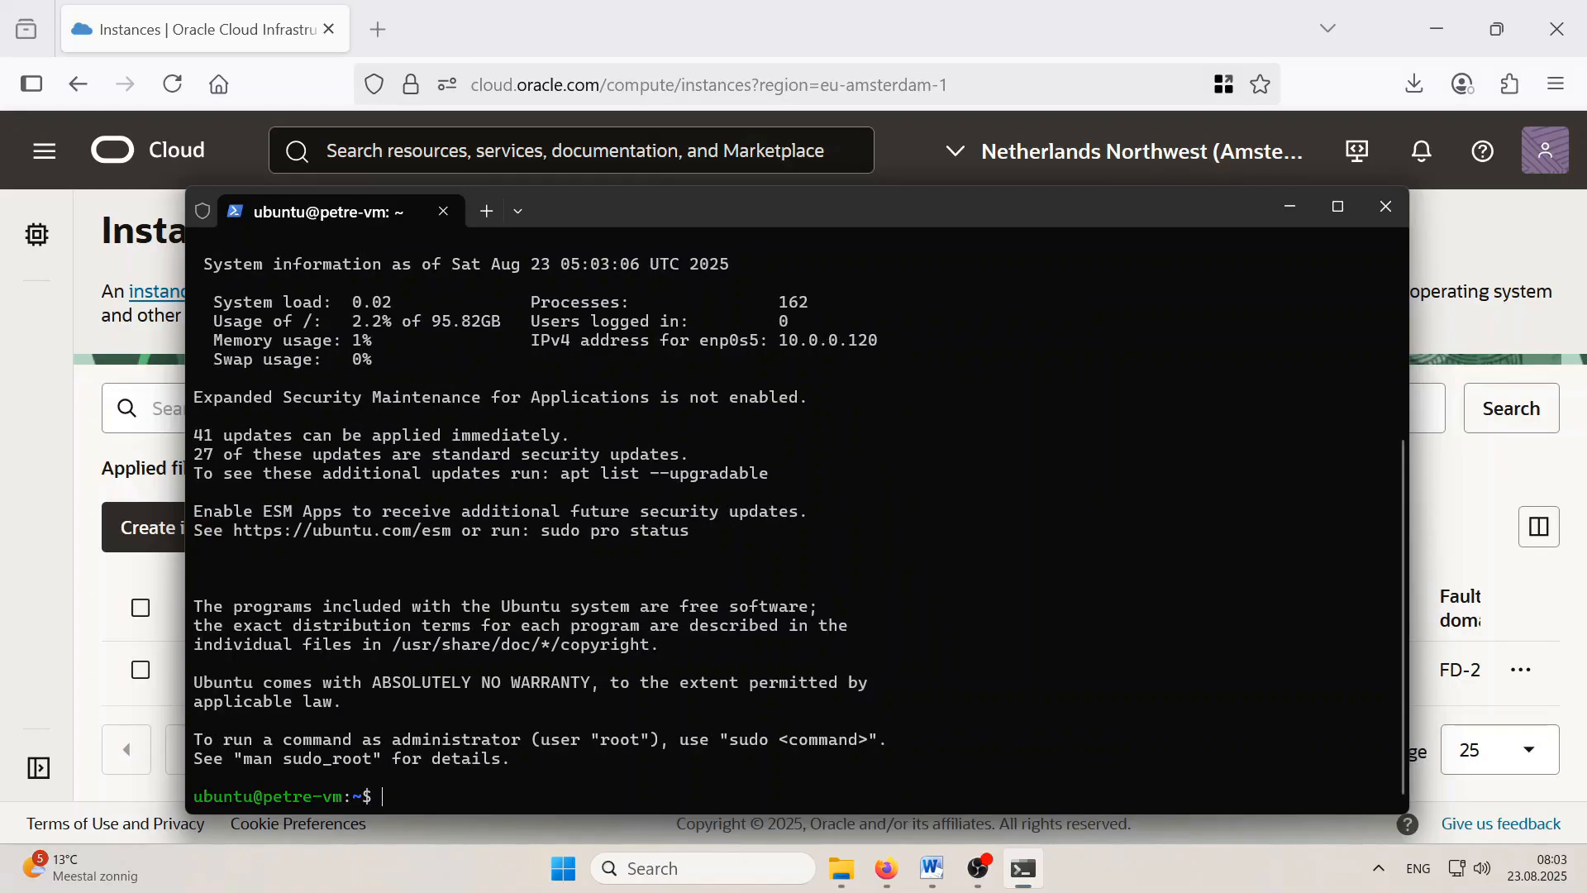
text(ls -a)
key(Return)
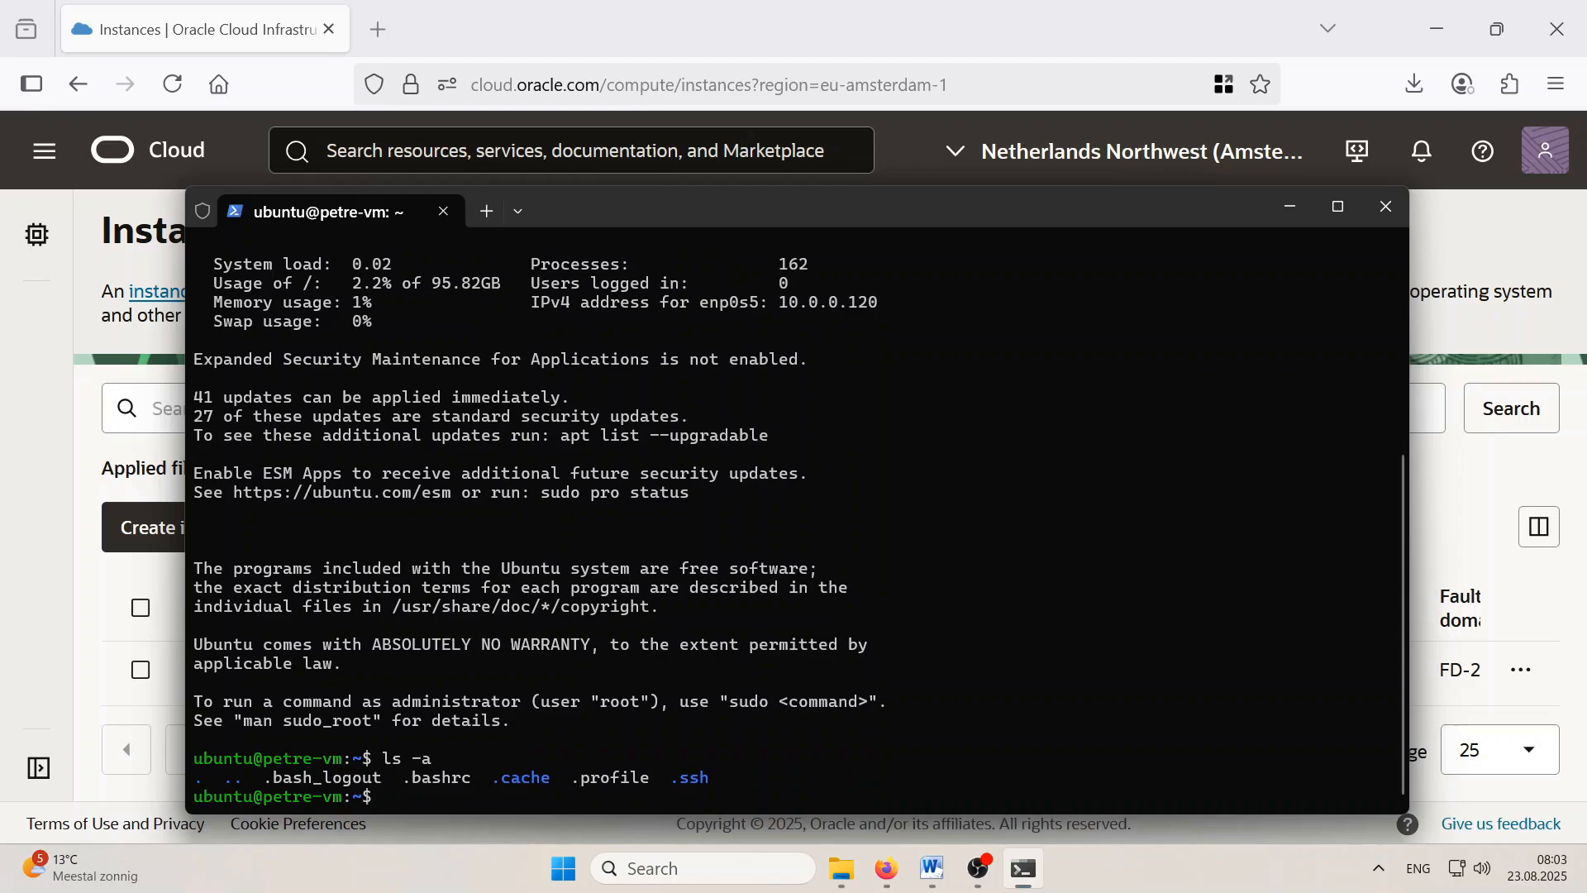